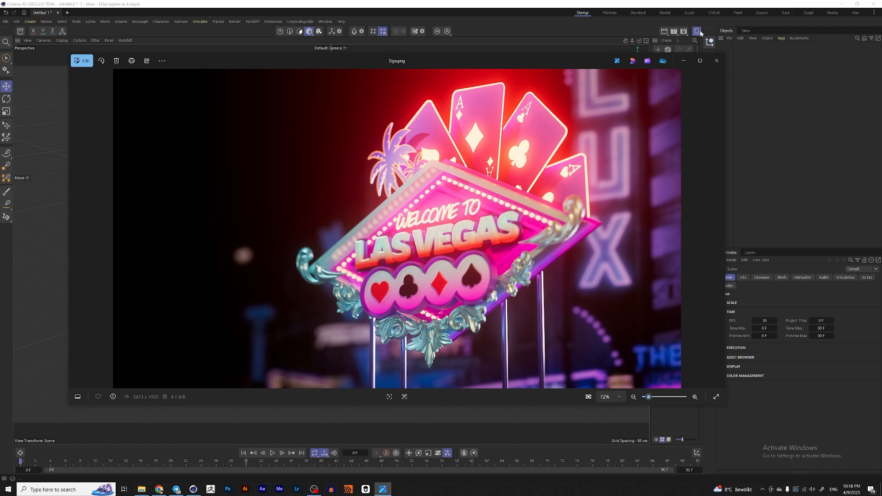
Step: Close the reference image and add a 4-Side spline of Diamond type to the scene
click(717, 60)
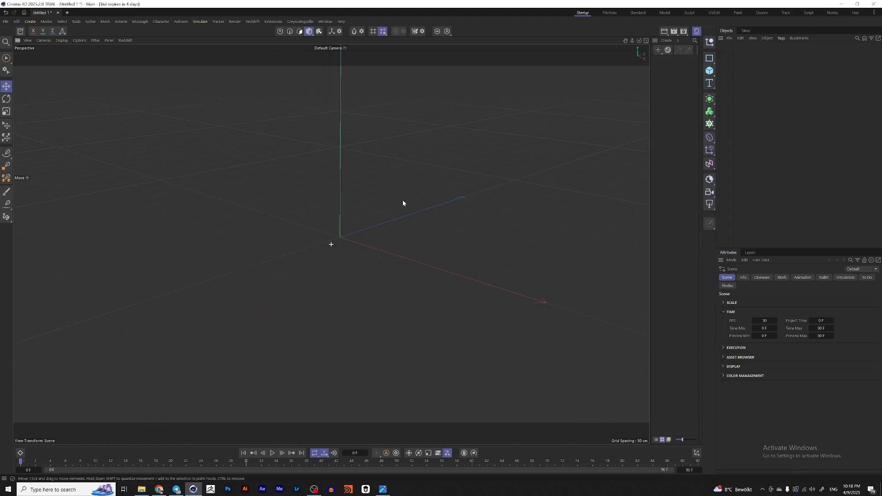
click(710, 58)
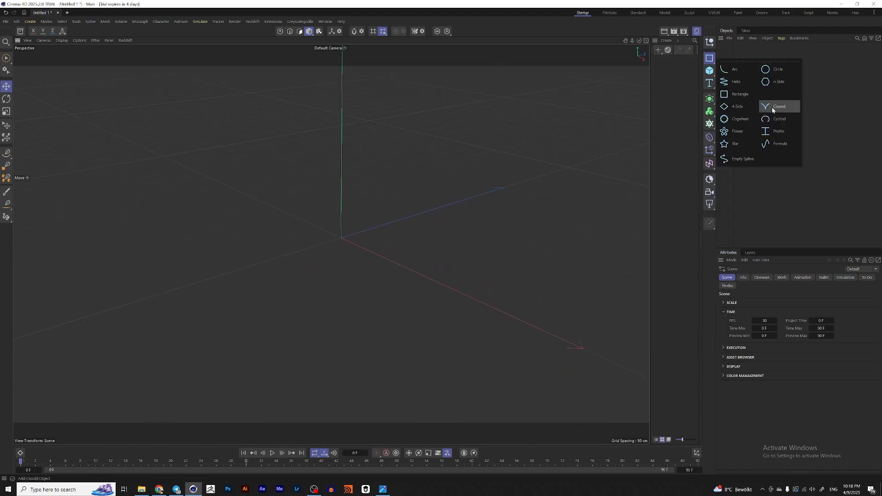
click(737, 108)
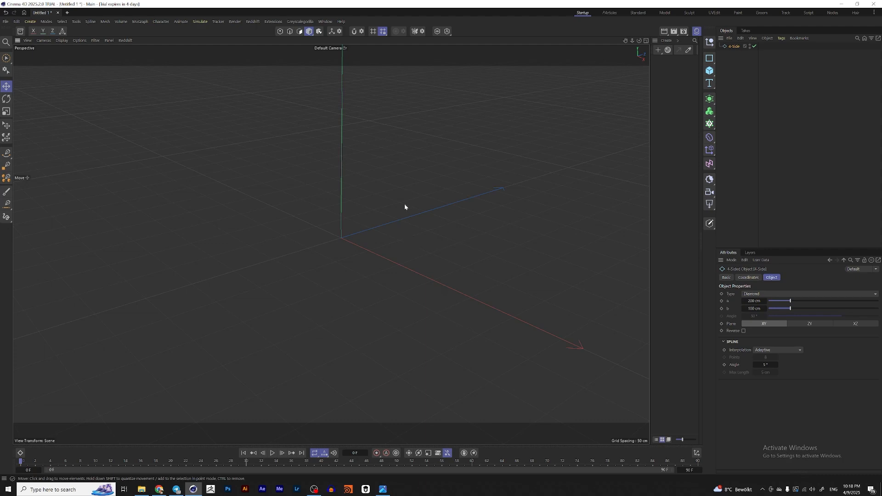
scroll(405, 204, down, 4)
scroll(365, 218, up, 8)
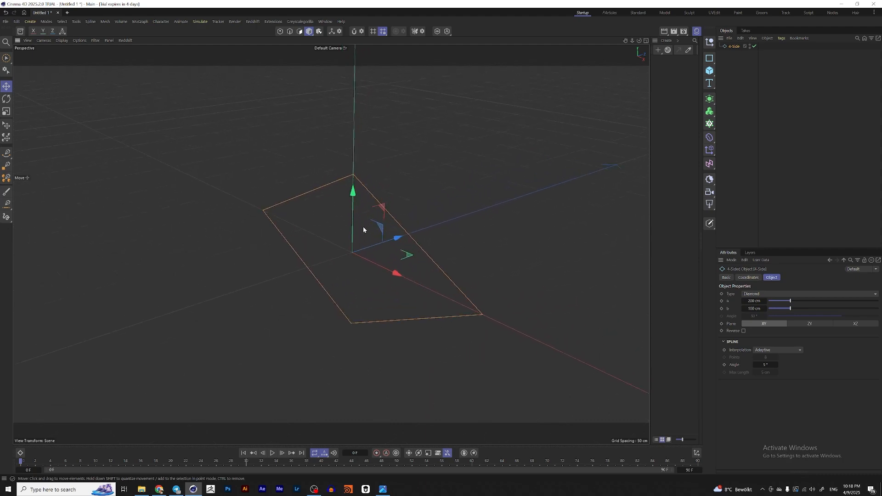
mouse_move(363, 227)
alt+mouse_down()
mouse_move(345, 213)
mouse_move(358, 214)
alt+mouse_up()
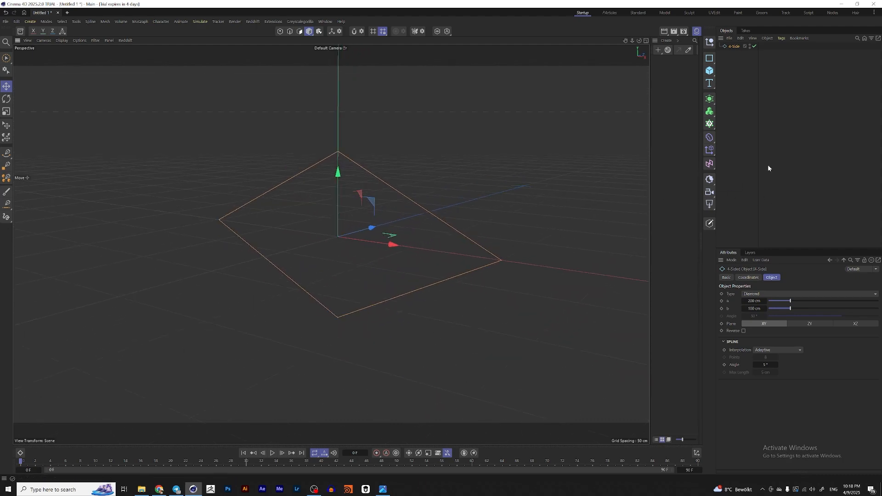
Step: Add an Extrude generator with the 4-Side spline as its profile
click(710, 99)
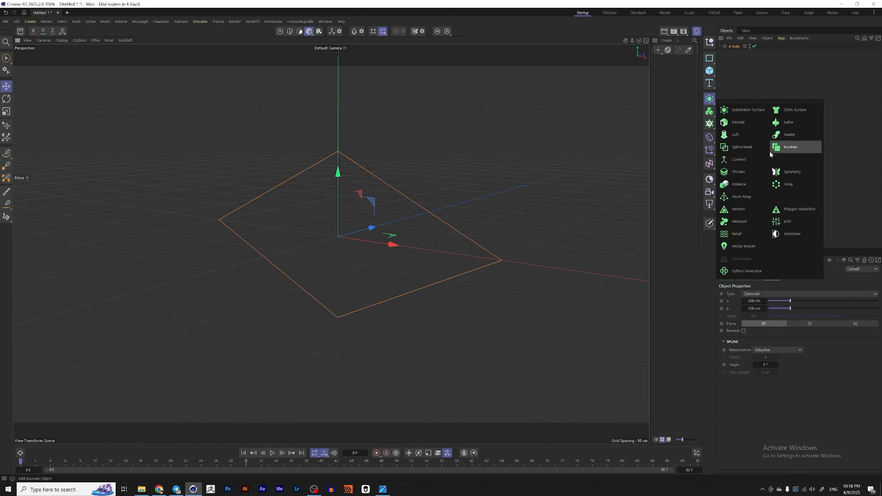
alt+click(740, 123)
alt+drag(403, 228, 376, 229)
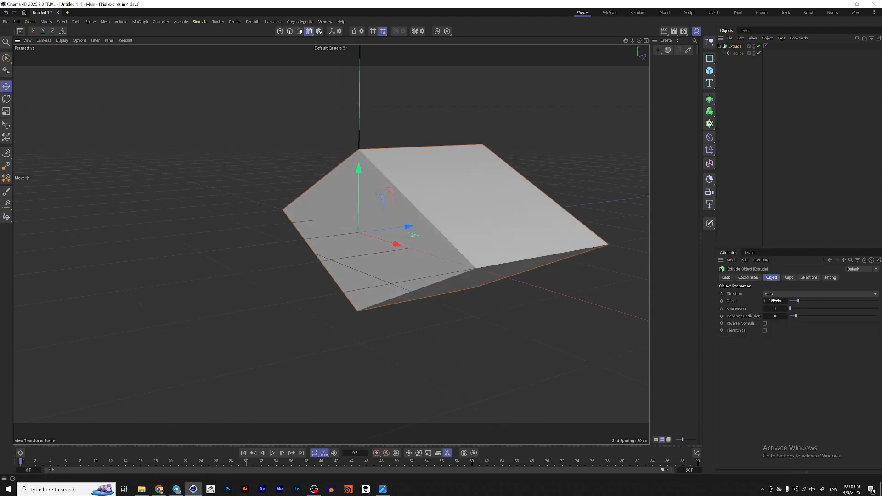
Step: Set the extrusion offset to 5 cm
click(776, 301)
text(5)
key(Return)
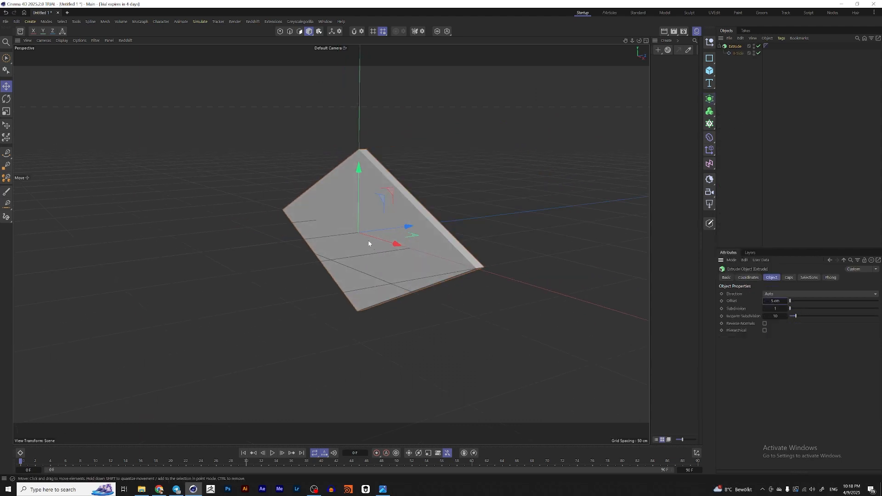
Step: Set the extrusion offset to 3 cm
scroll(369, 244, up, 3)
alt+drag(370, 239, 380, 224)
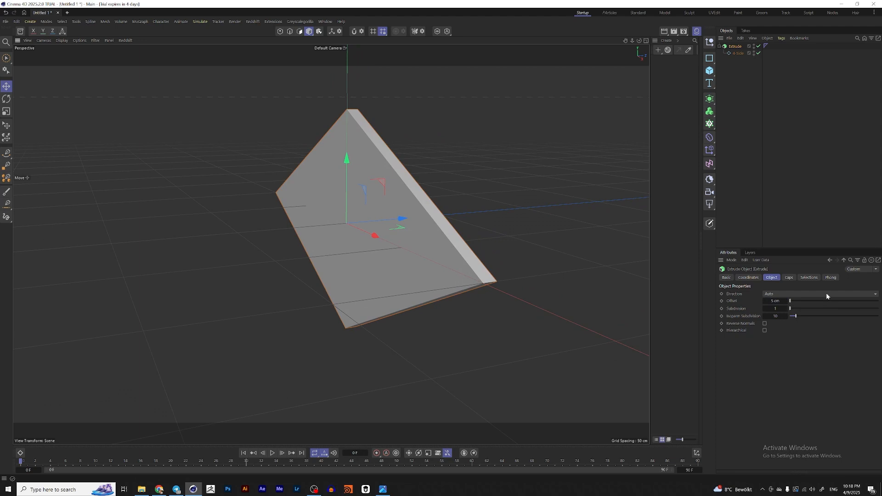
click(775, 301)
text(3)
key(Return)
Step: Rename the Extrude object as Base
scroll(448, 272, up, 2)
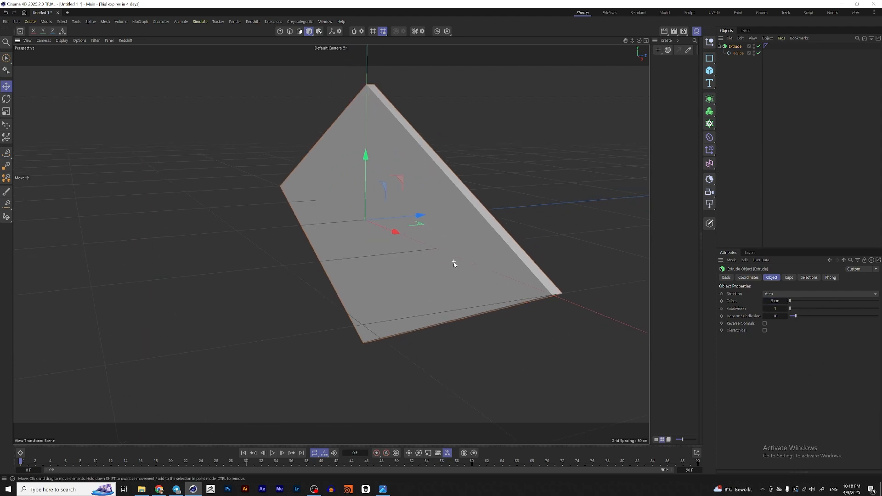
alt+drag(454, 264, 475, 260)
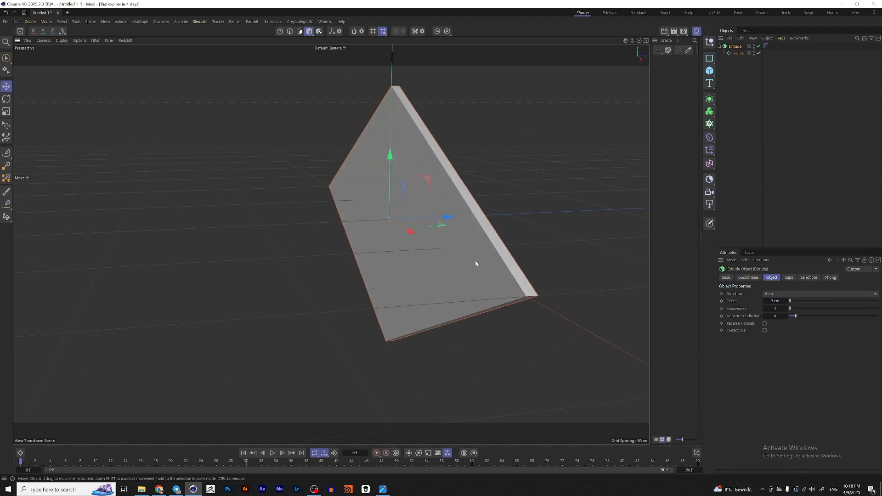
double_click(736, 46)
text(E)
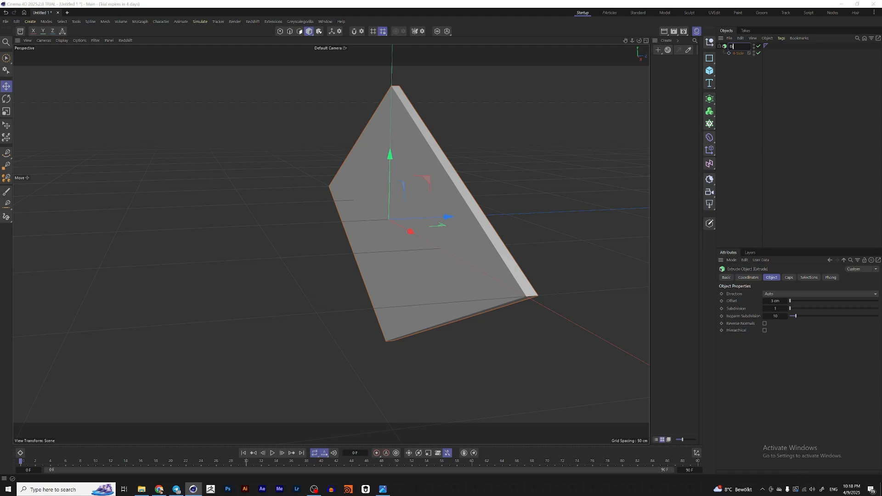
key(Return)
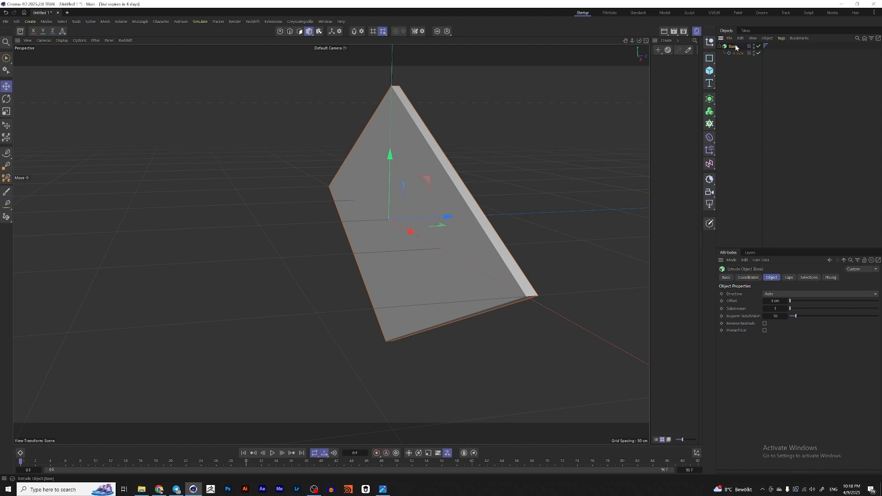
Step: Duplicate the Base extrude and scale the copy down slightly with the Scale tool
click(720, 47)
ctrl+drag(732, 47, 736, 63)
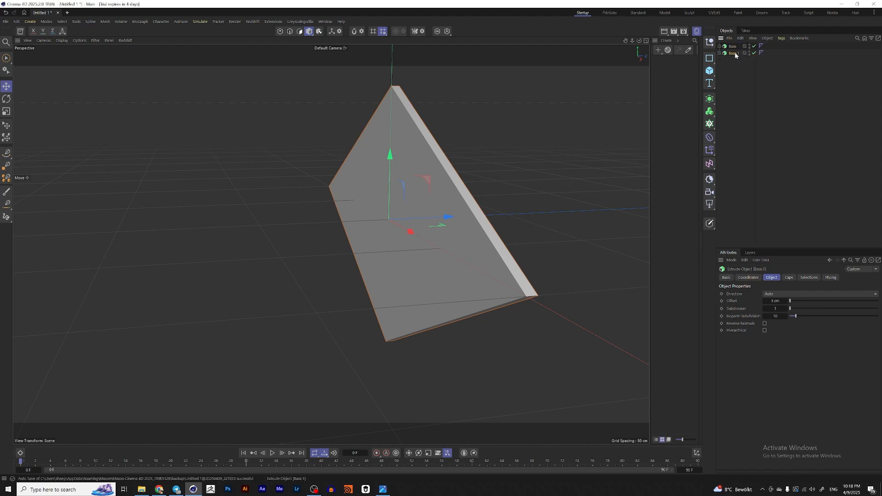
mouse_move(431, 191)
alt+mouse_down()
mouse_move(488, 200)
mouse_move(426, 198)
alt+mouse_up()
drag(476, 187, 487, 198)
key(t)
drag(588, 206, 555, 214)
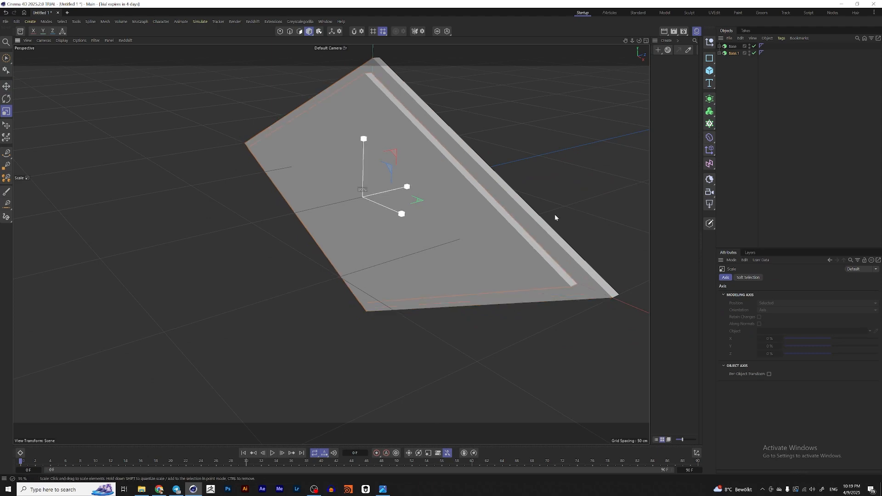
mouse_move(419, 206)
alt+mouse_down()
mouse_move(458, 195)
mouse_move(422, 202)
alt+mouse_up()
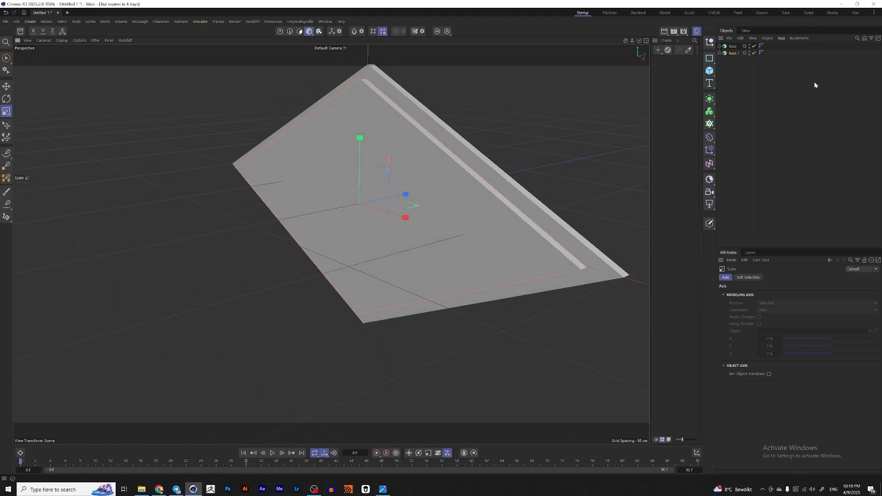
Step: Duplicate the 4-Side spline inside the Base.1 copy
click(719, 54)
click(740, 61)
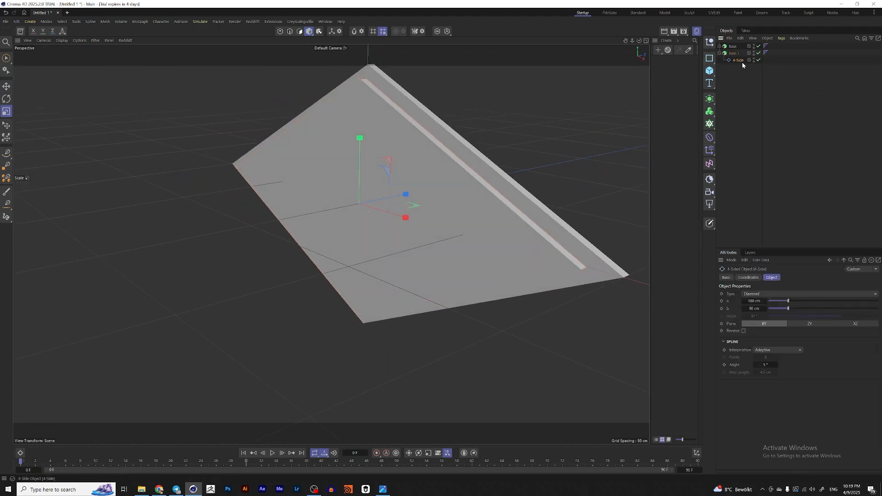
drag(739, 70, 745, 66)
Step: Scale the copied spline, then undo the last change
alt+drag(477, 209, 478, 235)
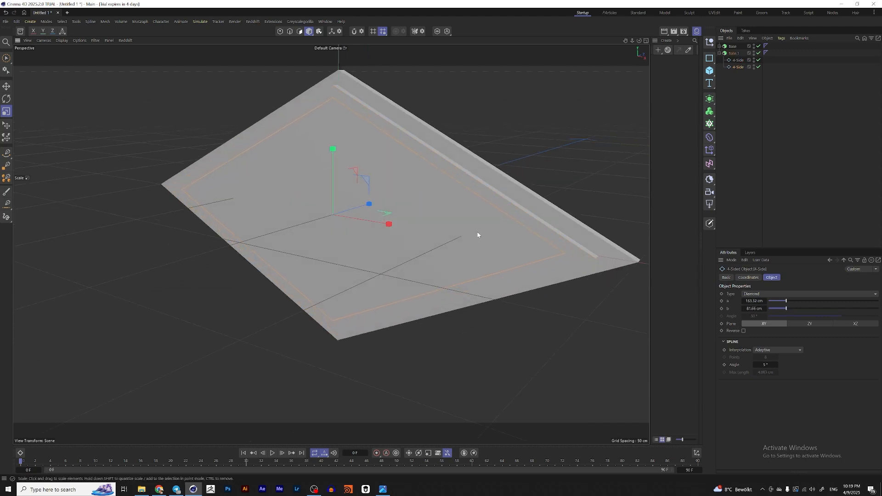
key(ctrl+z)
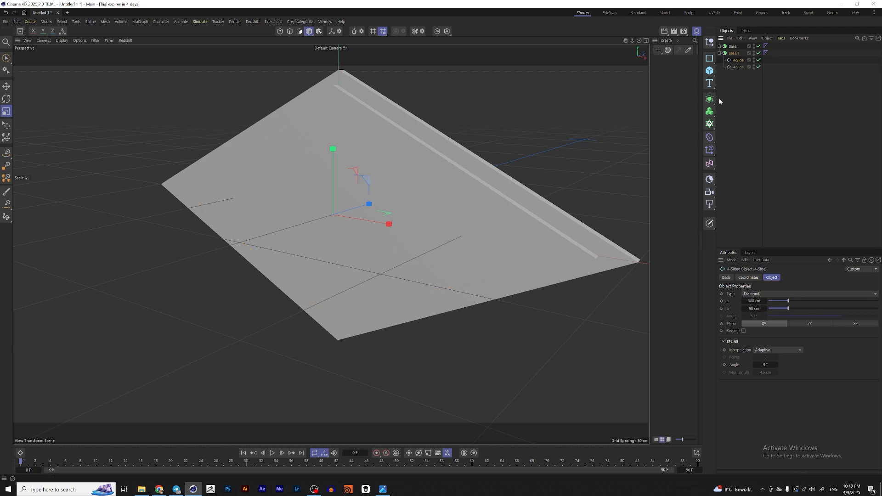
Step: Combine the two 4-Side splines under Base.1 in a Spline Mask set to A subtract B mode
click(710, 98)
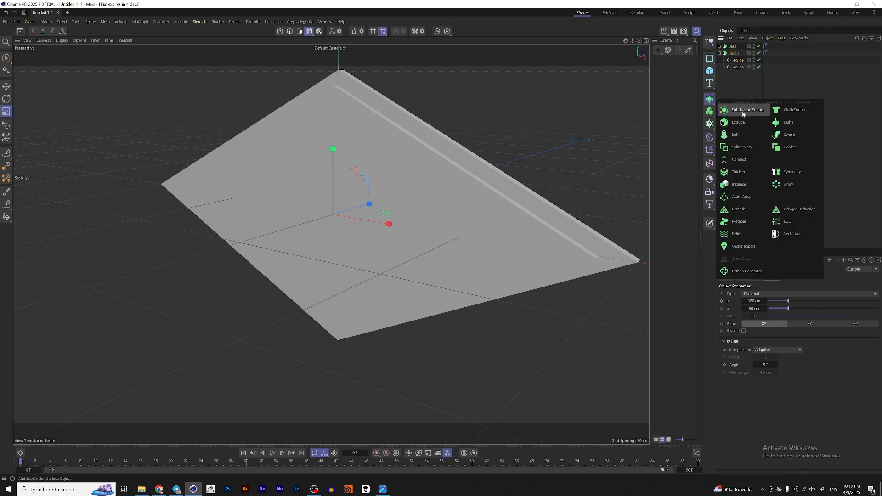
click(745, 148)
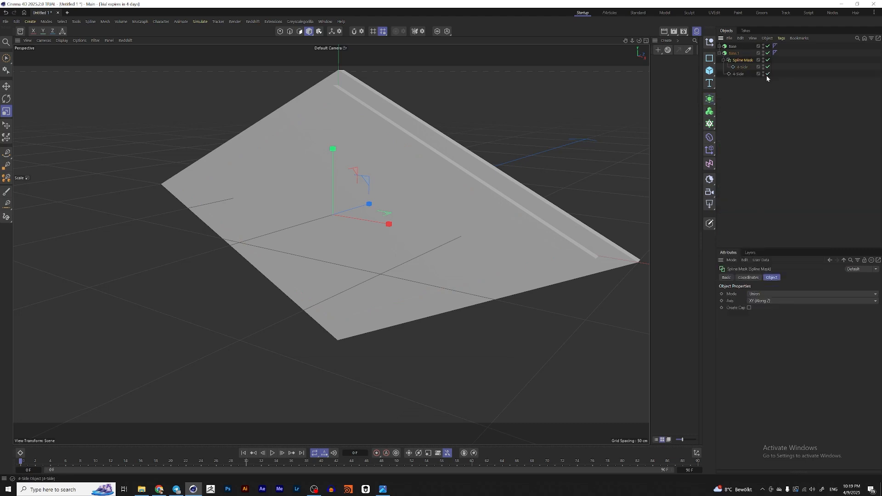
drag(738, 74, 745, 70)
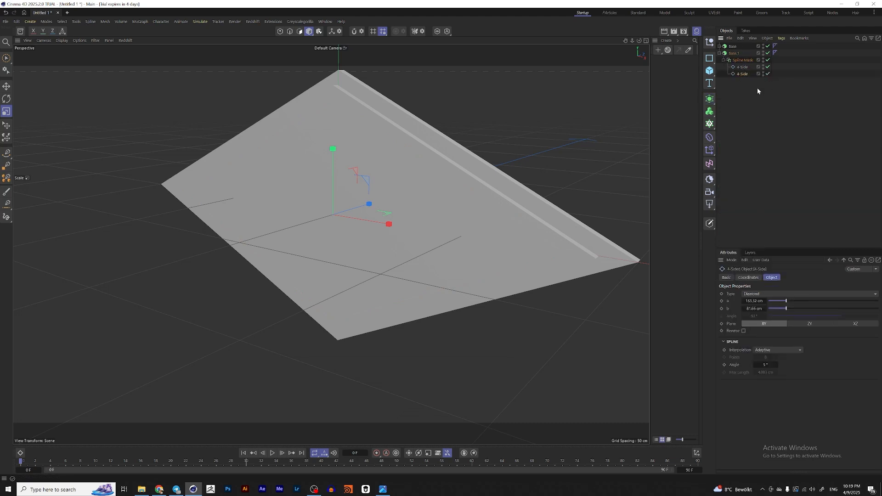
click(748, 61)
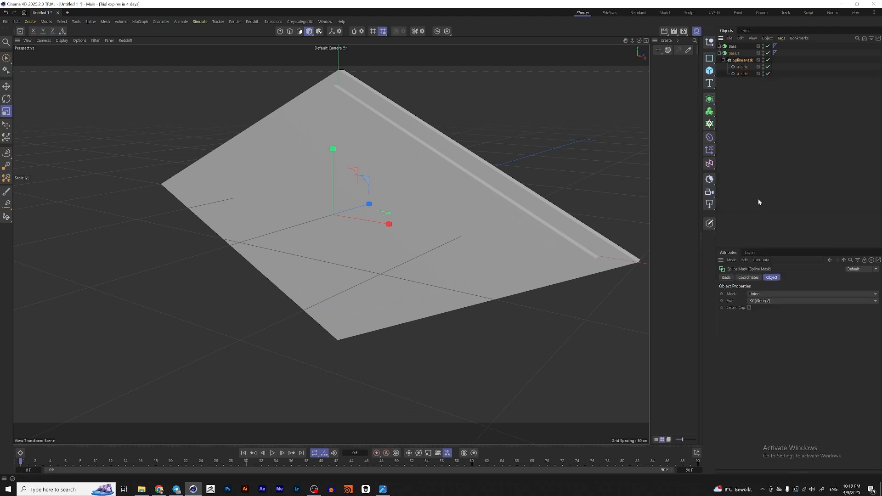
click(770, 294)
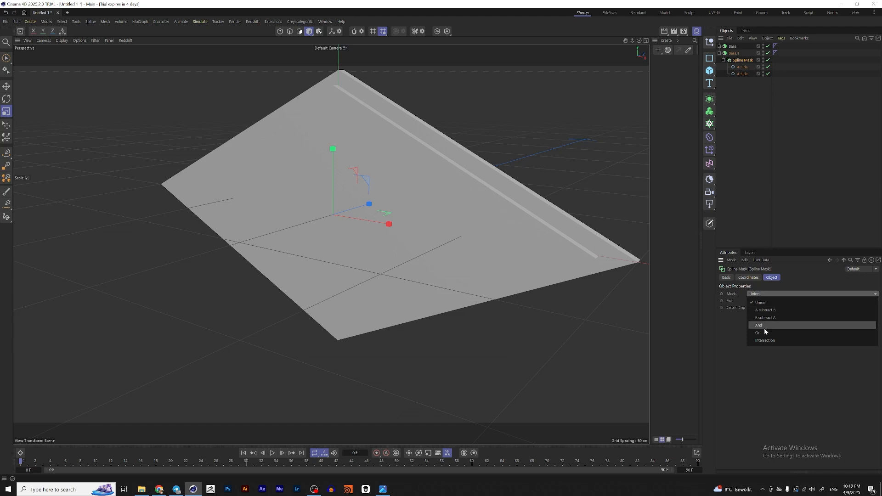
click(782, 310)
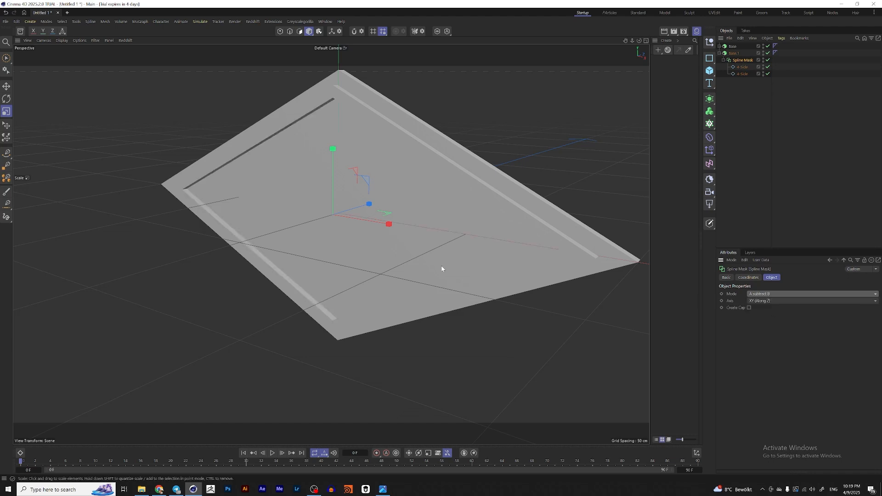
Step: Set Base.1's extrusion offset to 5 cm
click(734, 53)
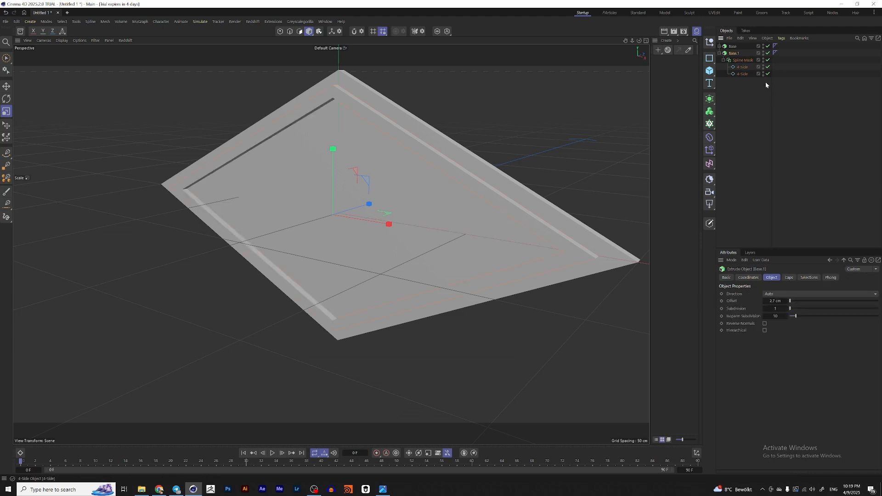
click(780, 300)
text(5)
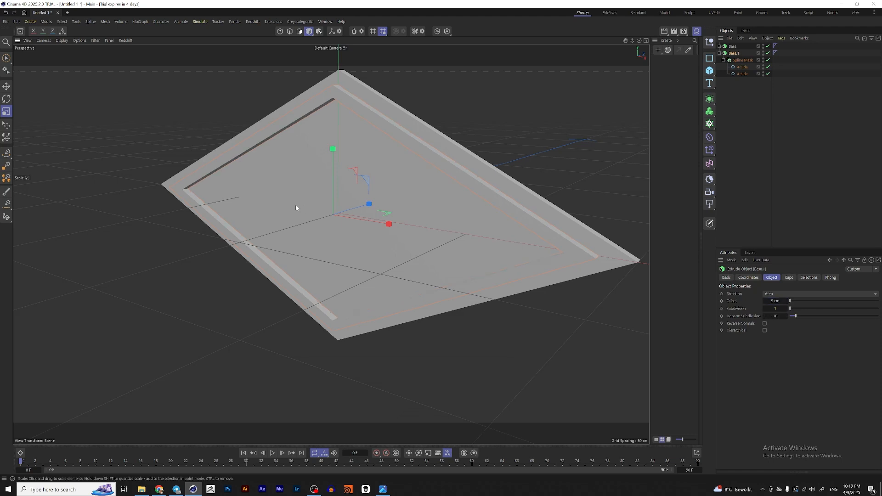
key(Return)
Step: View the Las Vegas sign reference image, then return to the scene
key(e)
mouse_move(460, 176)
alt+mouse_down()
mouse_move(391, 201)
mouse_move(406, 185)
mouse_move(398, 188)
mouse_move(444, 178)
alt+mouse_up()
click(383, 490)
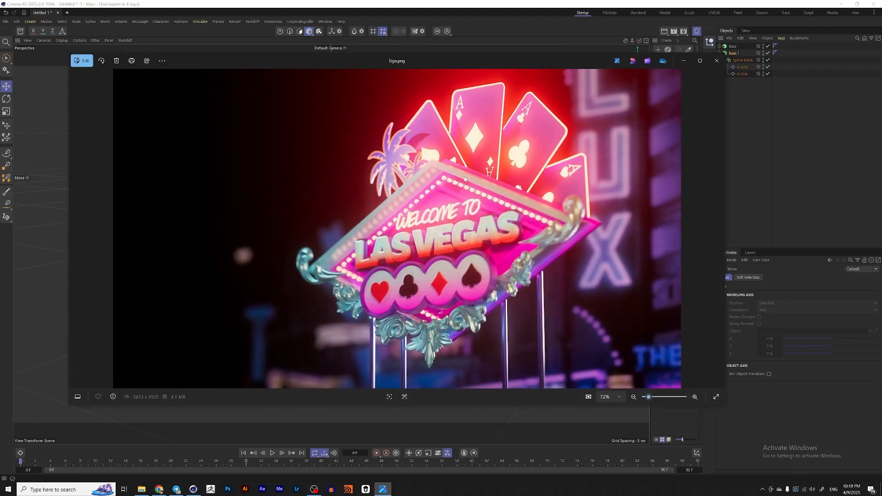
click(684, 60)
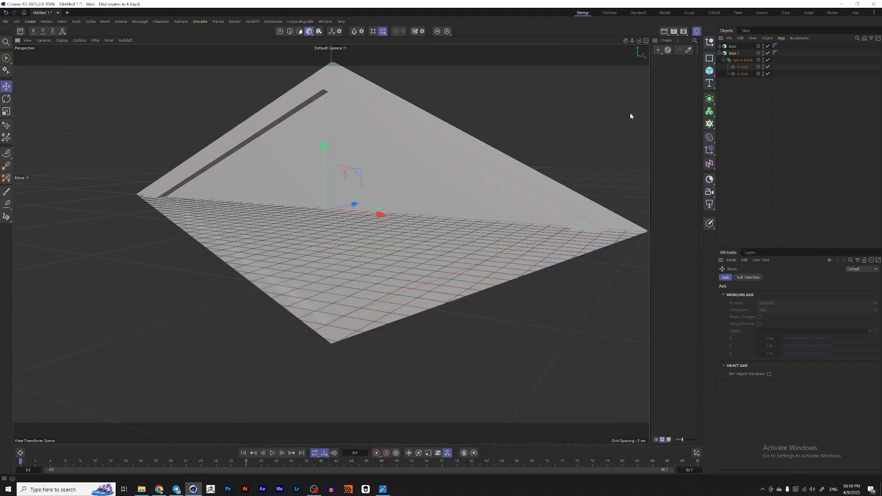
Step: Set Base.1's extrusion offset to 7 cm
key(t)
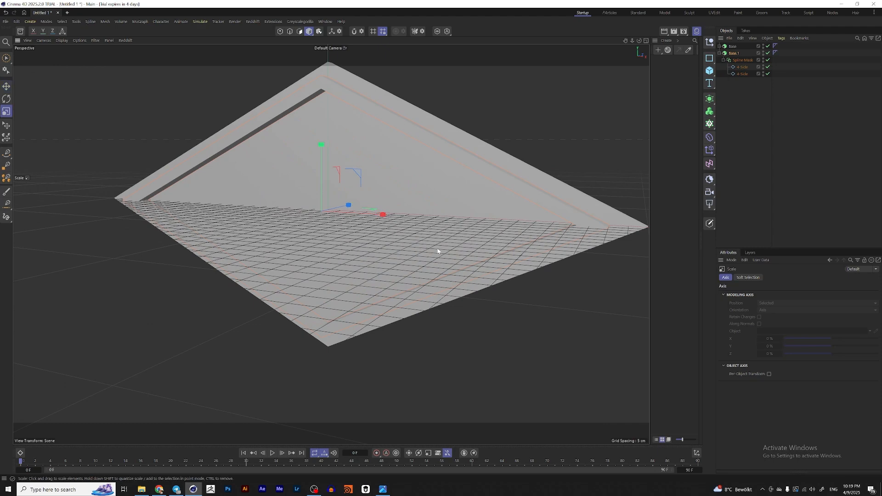
alt+drag(468, 227, 439, 224)
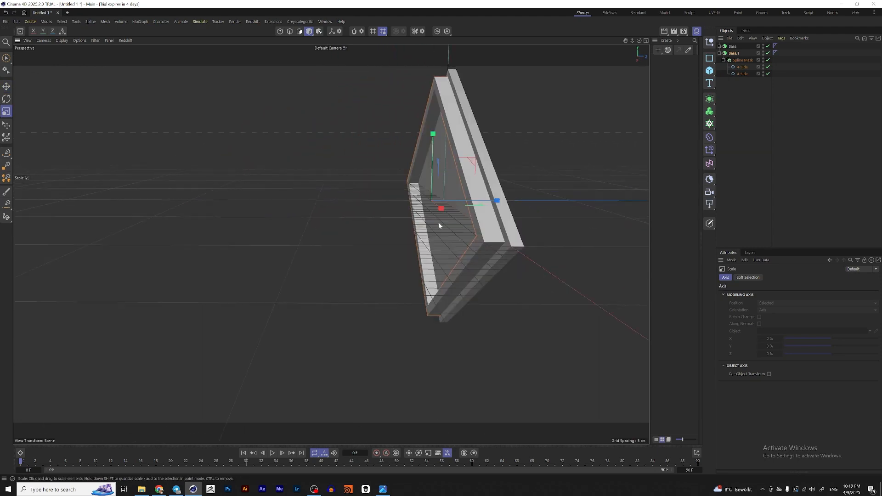
key(e)
drag(494, 201, 493, 201)
click(739, 54)
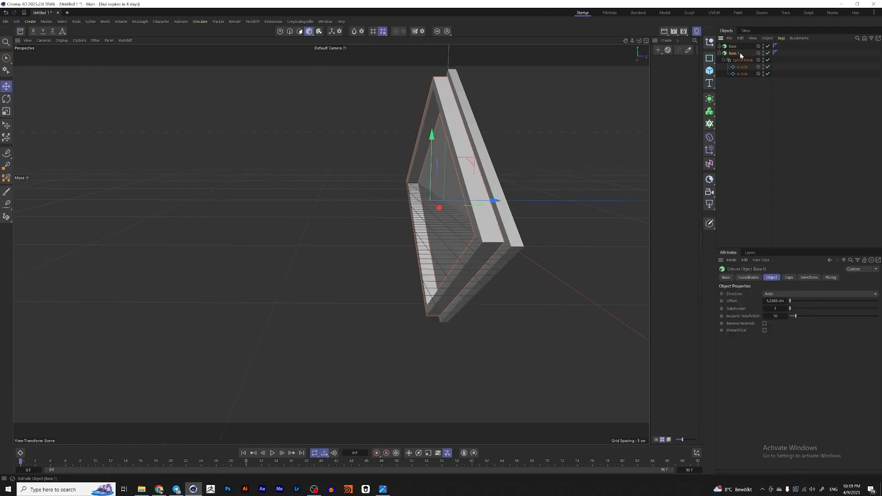
double_click(775, 302)
text(7)
key(Return)
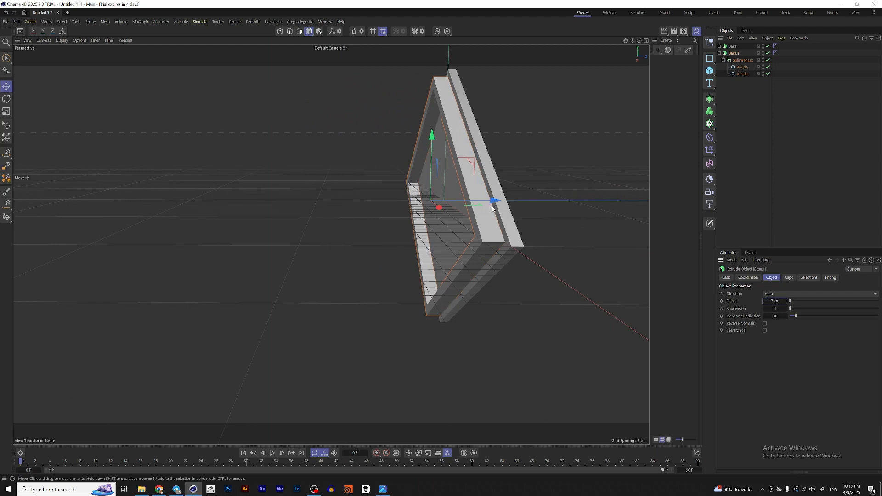
Step: Reposition Base.1 along its depth axis relative to the Base plate
drag(494, 201, 441, 202)
alt+middle_drag(441, 201, 524, 202)
scroll(523, 203, down, 3)
mouse_move(477, 198)
alt+mouse_down()
mouse_move(457, 202)
mouse_move(482, 202)
alt+mouse_up()
Step: Rename the Base.1 extrusion to Frame
click(734, 46)
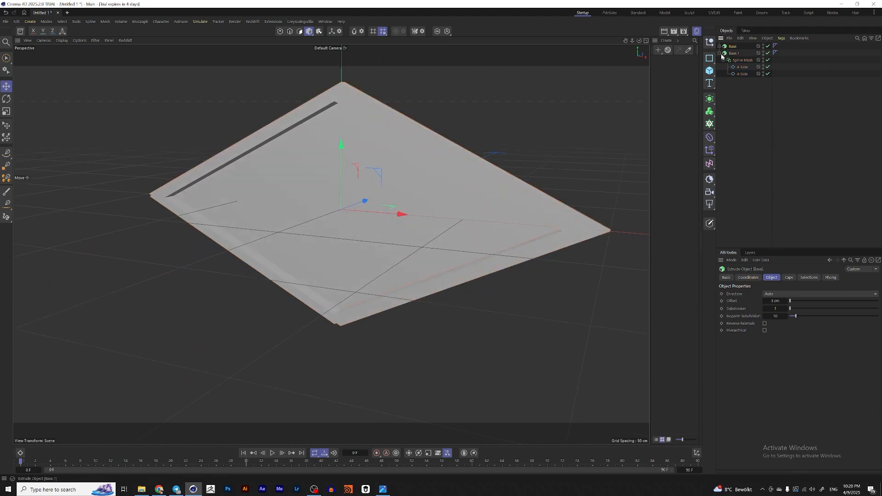
double_click(734, 53)
text(Frame)
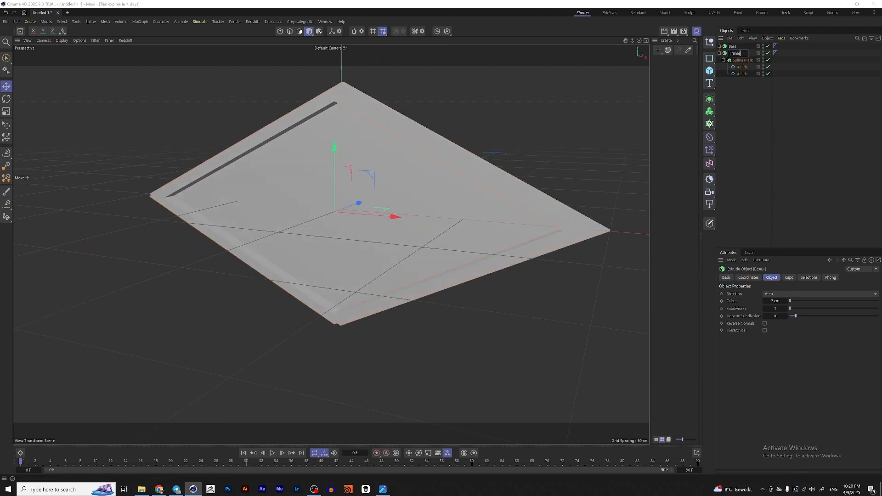
key(Return)
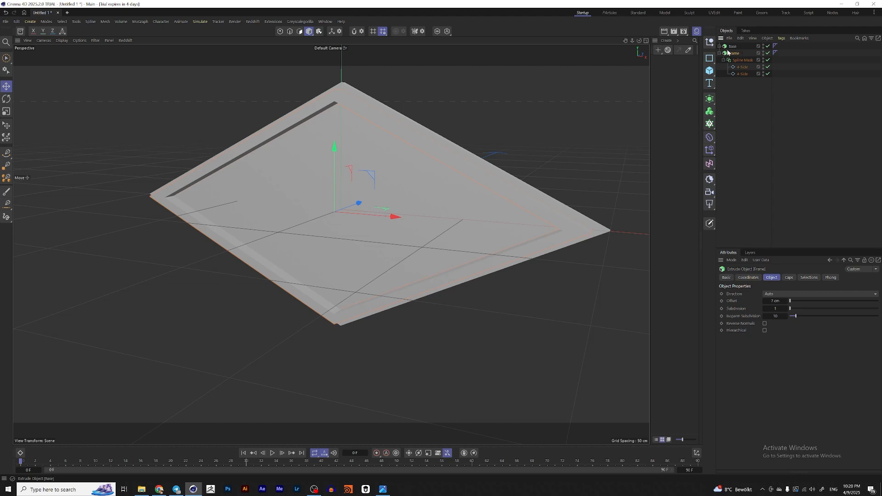
Step: Duplicate the Base plate and rename the original plate to Back
click(719, 53)
click(736, 47)
ctrl+drag(736, 48, 736, 62)
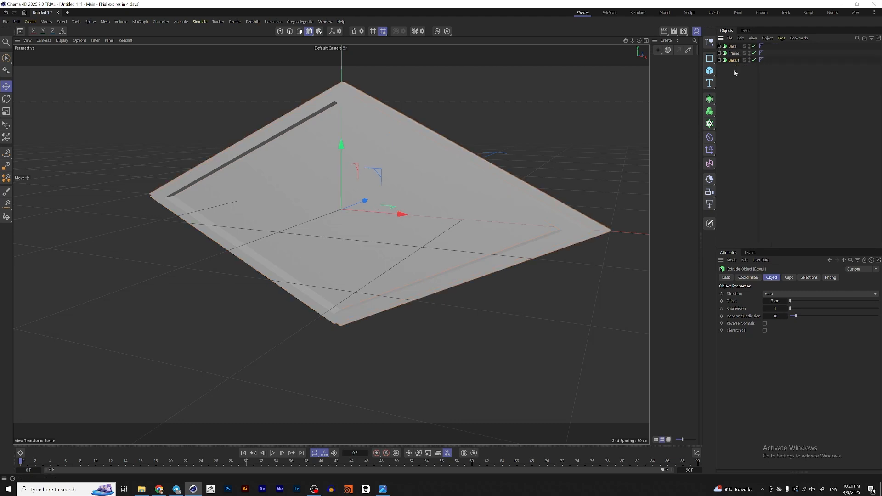
double_click(734, 47)
text(B)
key(Return)
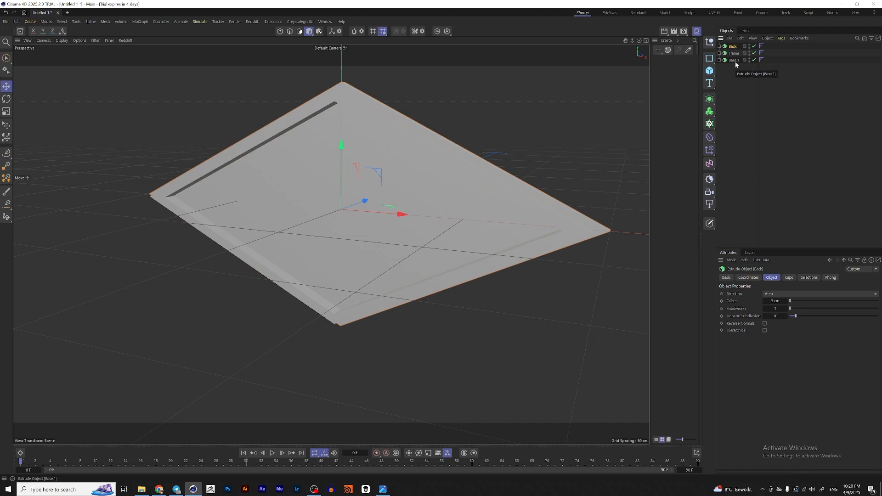
Step: Scale down the Base.1 copy and reposition it within the frame
click(736, 60)
alt+drag(455, 203, 294, 197)
alt+drag(435, 163, 448, 165)
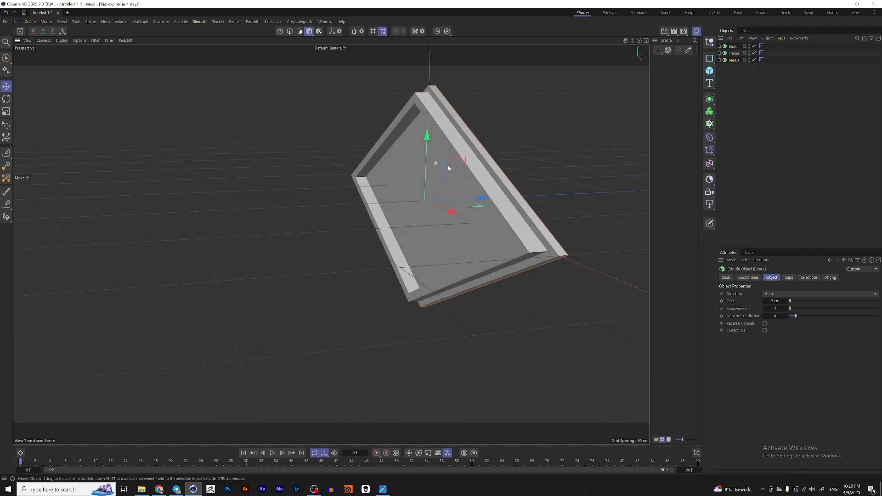
key(t)
drag(547, 193, 435, 199)
key(e)
drag(488, 197, 471, 200)
mouse_move(427, 204)
alt+mouse_down()
mouse_move(479, 201)
mouse_move(456, 191)
mouse_move(472, 195)
mouse_move(467, 200)
mouse_move(466, 166)
mouse_move(412, 175)
mouse_move(427, 174)
alt+mouse_up()
key(n)
key(b)
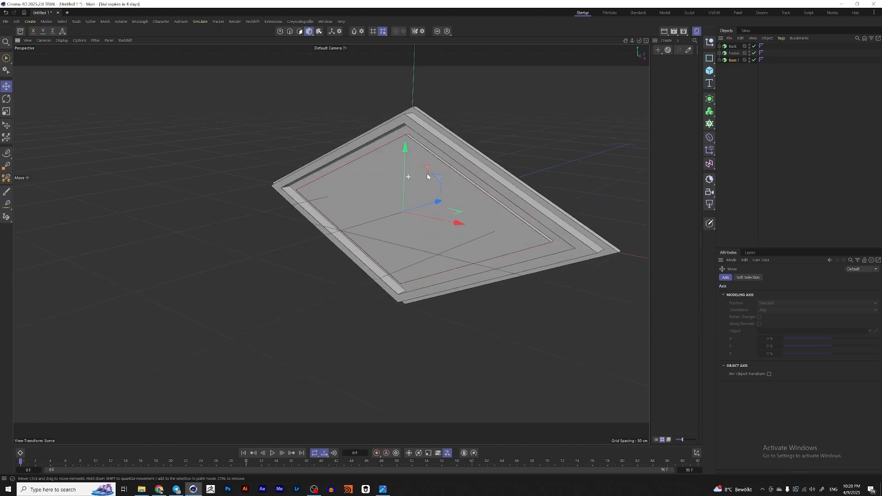
Step: Scale Base.1 down further so it sits inside the frame's inner edge
key(t)
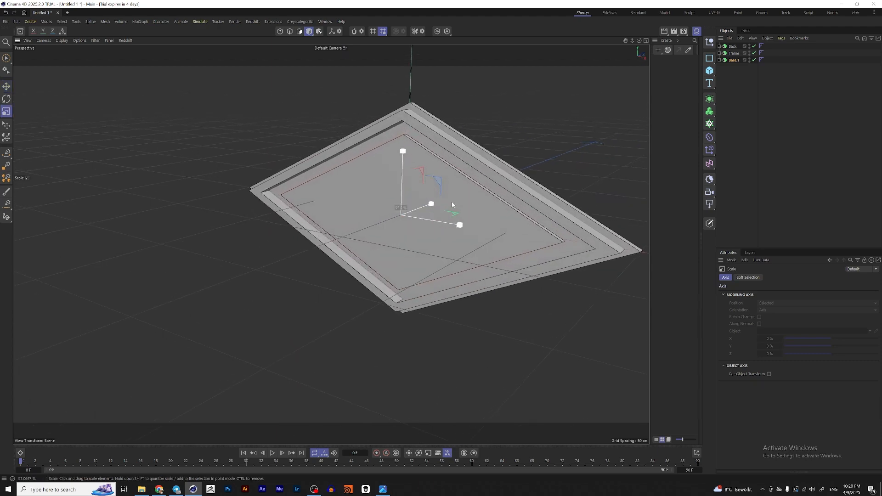
alt+drag(516, 223, 478, 197)
key(e)
key(t)
key(e)
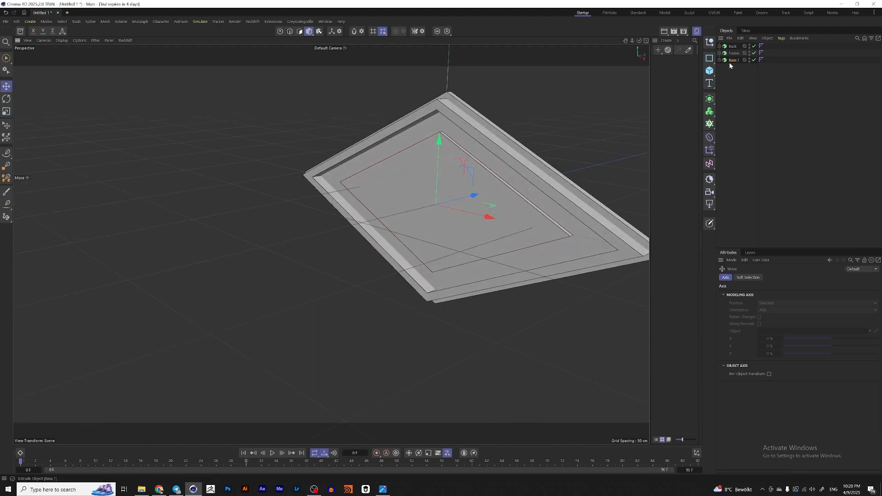
Step: Apply the Two Step bevelled caps preset to Base.1
click(731, 60)
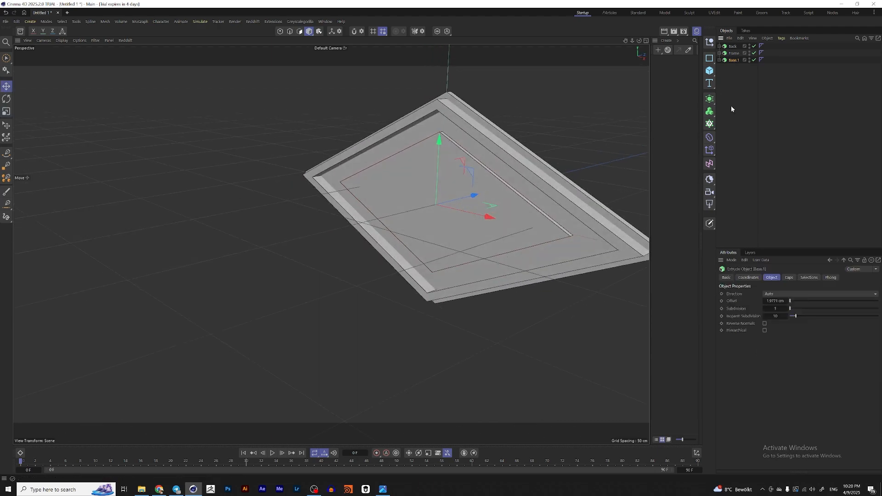
click(735, 69)
click(734, 60)
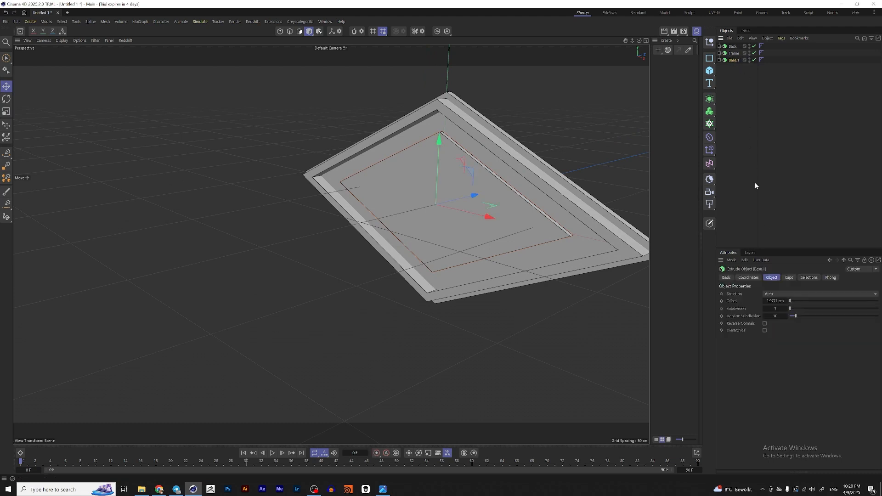
click(789, 278)
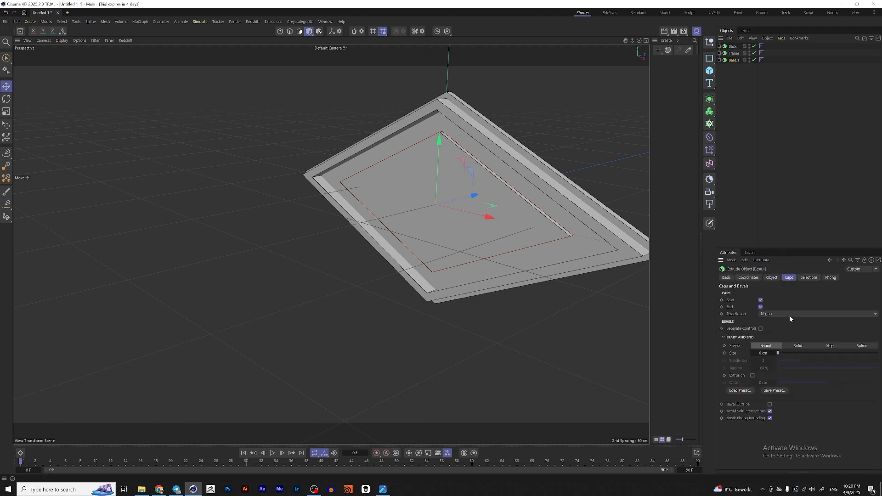
click(745, 391)
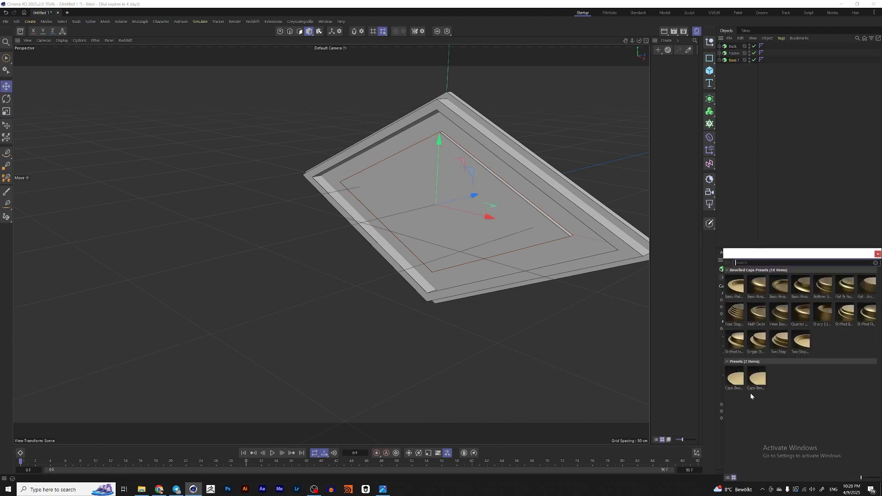
double_click(800, 344)
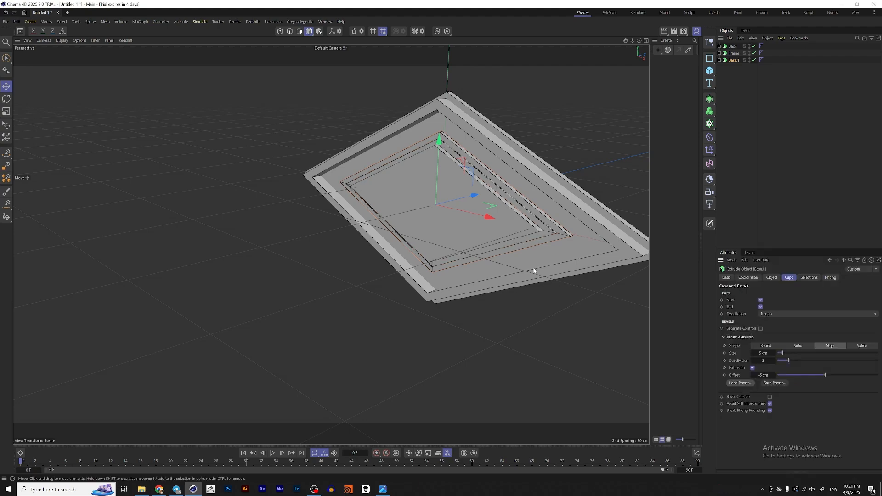
Step: Set Base.1's extrusion offset to 3 cm
alt+drag(472, 184, 530, 182)
scroll(425, 152, up, 3)
alt+drag(425, 153, 311, 156)
scroll(449, 160, up, 3)
alt+drag(449, 163, 498, 160)
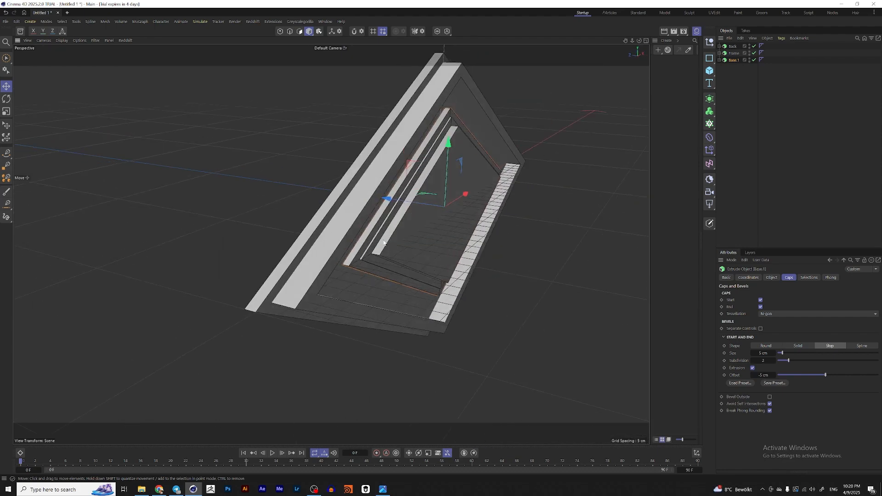
click(772, 278)
double_click(775, 301)
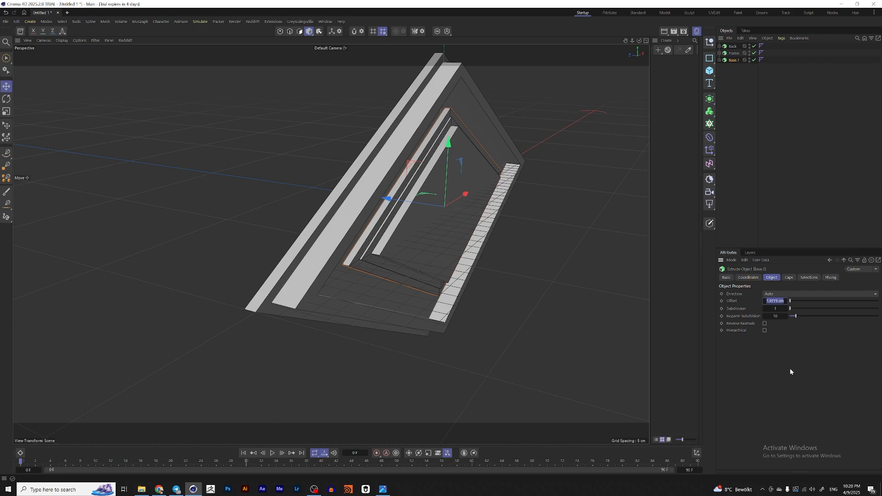
text(3)
key(Return)
Step: Scale Base.1 up slightly and expand its hierarchy in the object list
scroll(449, 218, up, 2)
alt+drag(448, 215, 346, 213)
scroll(408, 216, down, 3)
alt+drag(421, 215, 532, 230)
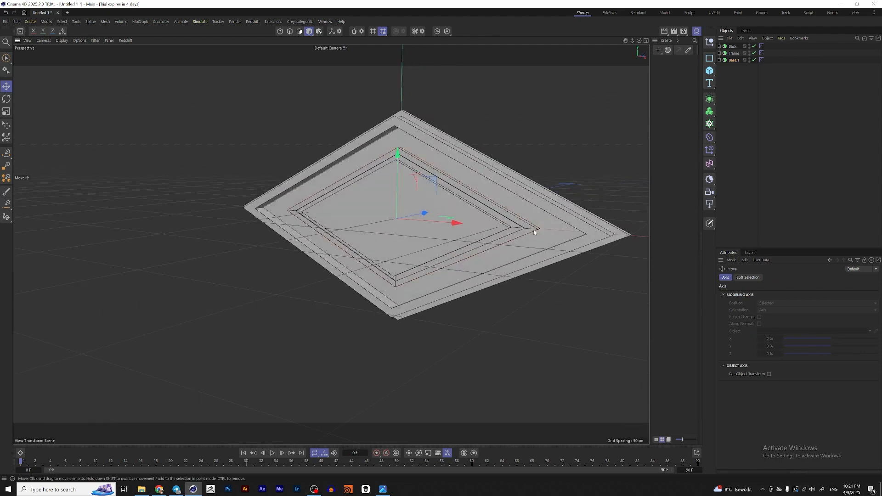
key(t)
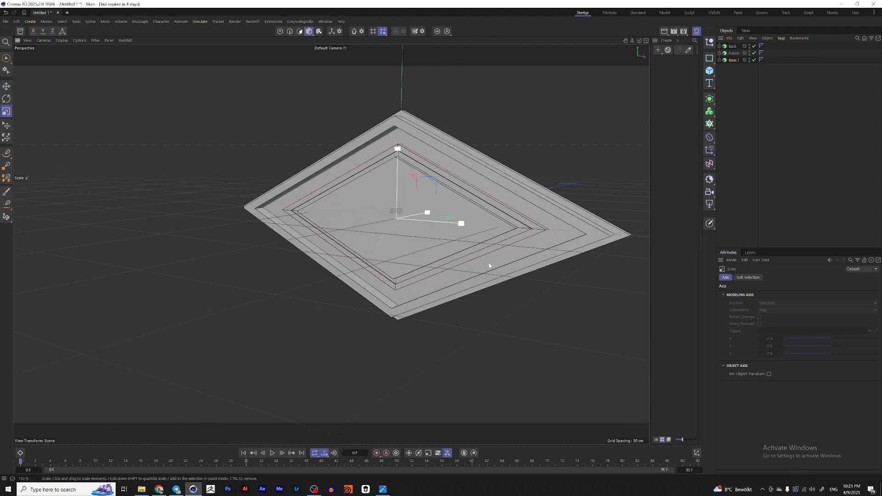
drag(488, 264, 504, 246)
click(740, 79)
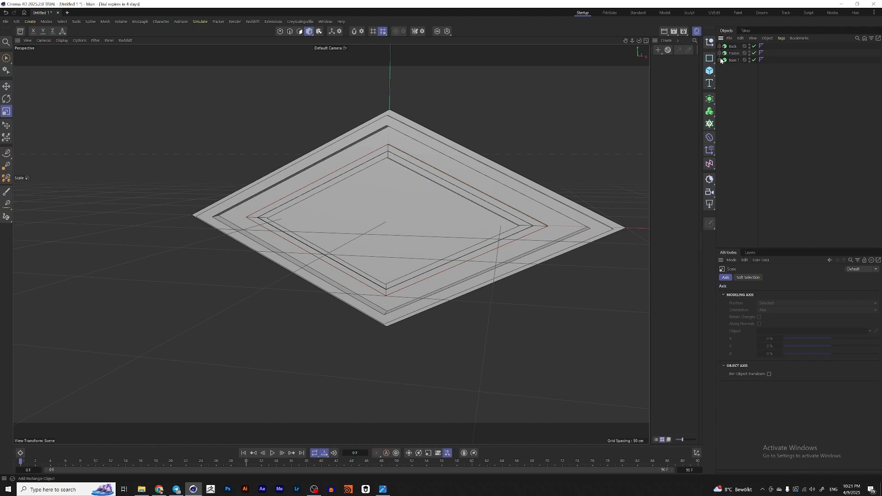
click(720, 60)
Step: View the Las Vegas sign reference image, then return to the scene
click(384, 489)
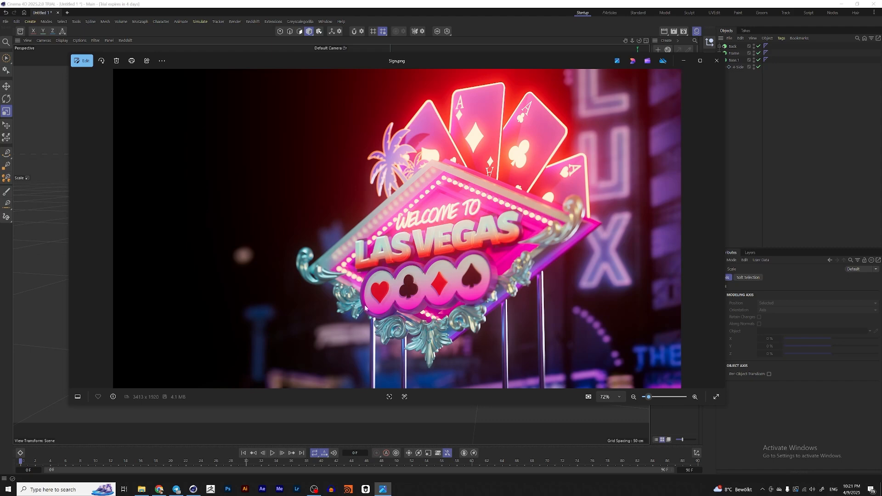
click(683, 60)
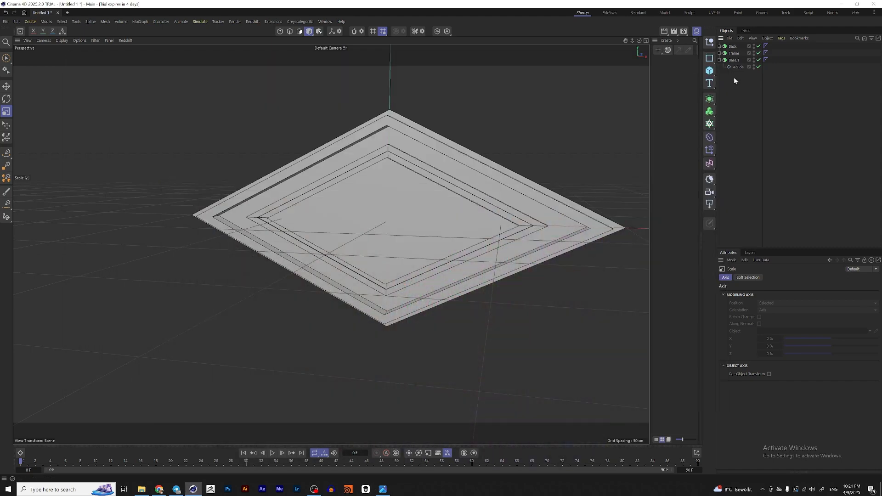
Step: Duplicate the 4-Side spline out of Base.1 to the top level of the hierarchy
click(737, 67)
ctrl+drag(740, 68, 742, 102)
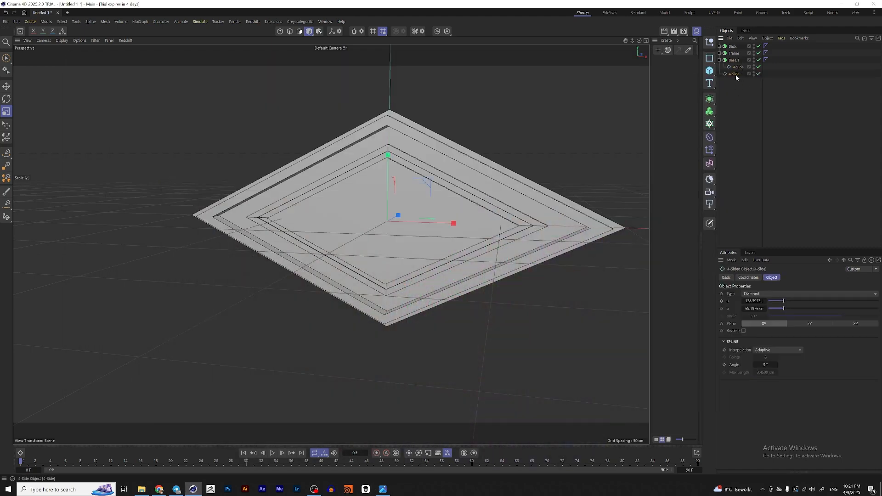
Step: Add a sphere primitive to the scene
alt+middle_drag(464, 173, 491, 154)
alt+drag(451, 181, 456, 183)
drag(441, 233, 477, 233)
alt+drag(461, 212, 409, 201)
click(715, 73)
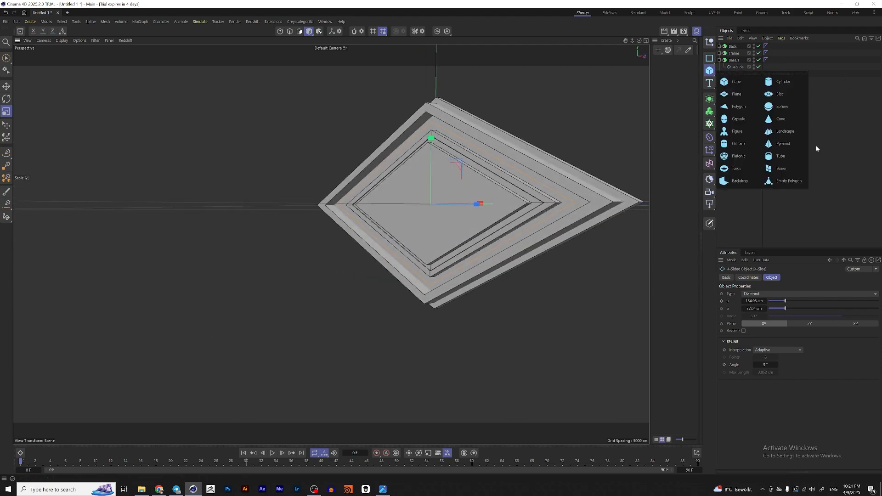
click(792, 112)
key(t)
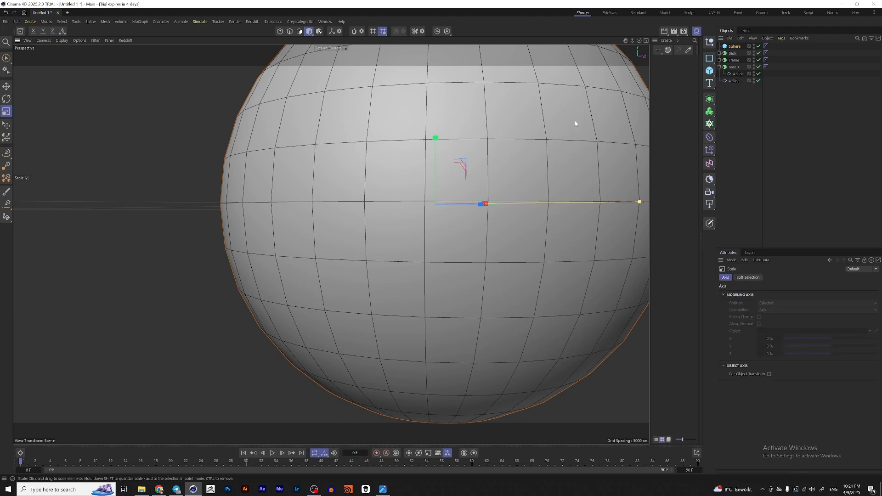
Step: Scale the sphere down to a small bulb and move it onto the inner plate
drag(576, 124, 335, 225)
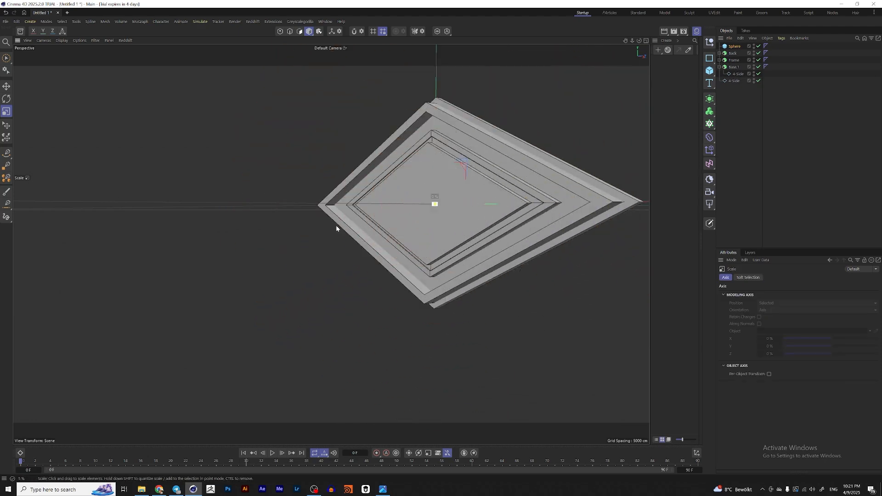
key(e)
key(ctrl+z)
key(t)
drag(529, 189, 344, 244)
key(e)
alt+drag(450, 176, 335, 257)
key(t)
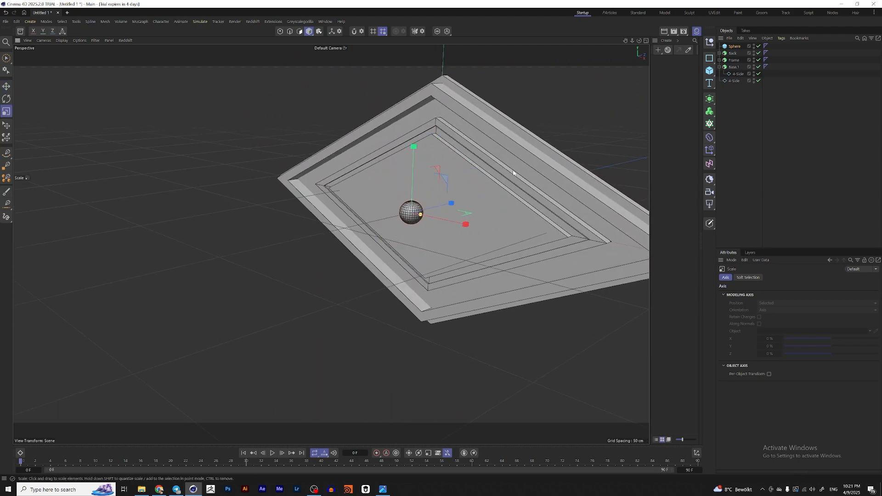
key(e)
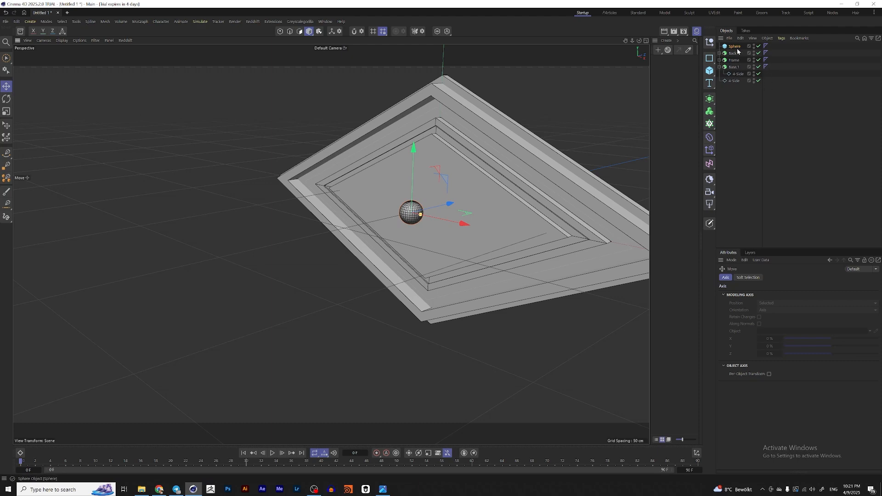
alt+middle_drag(432, 203, 434, 203)
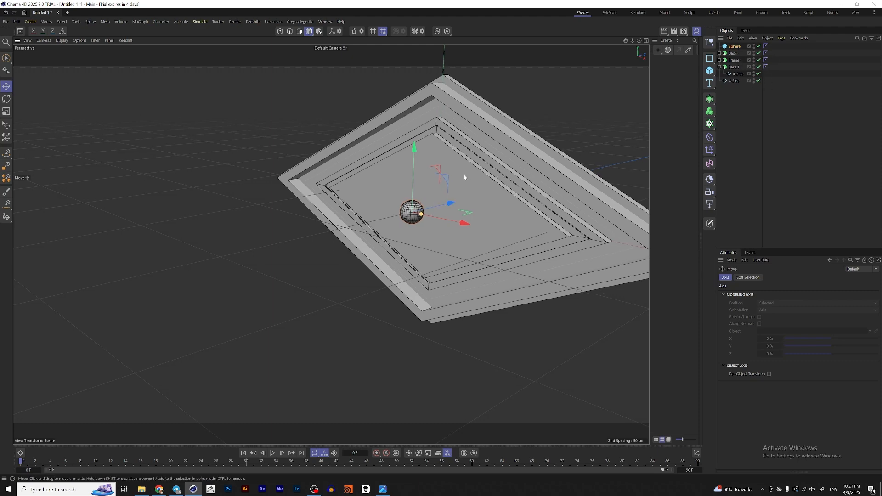
Step: Check the Las Vegas sign reference image again, then return to the scene
click(383, 489)
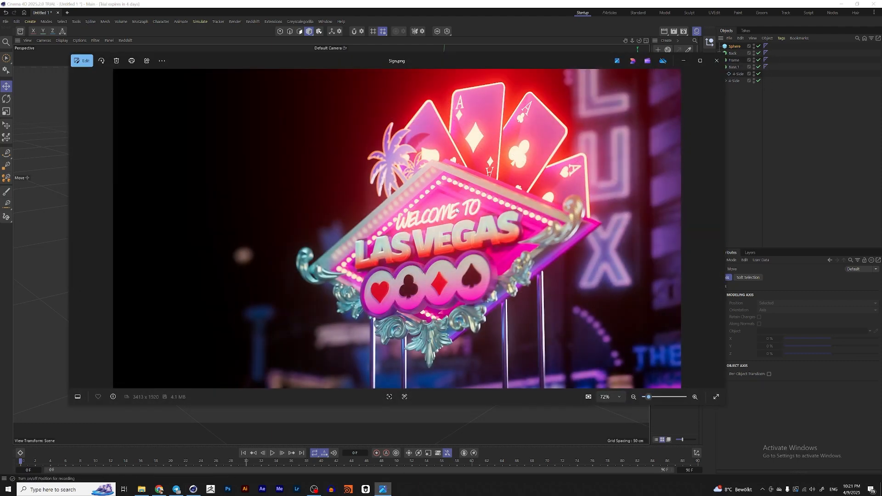
click(684, 61)
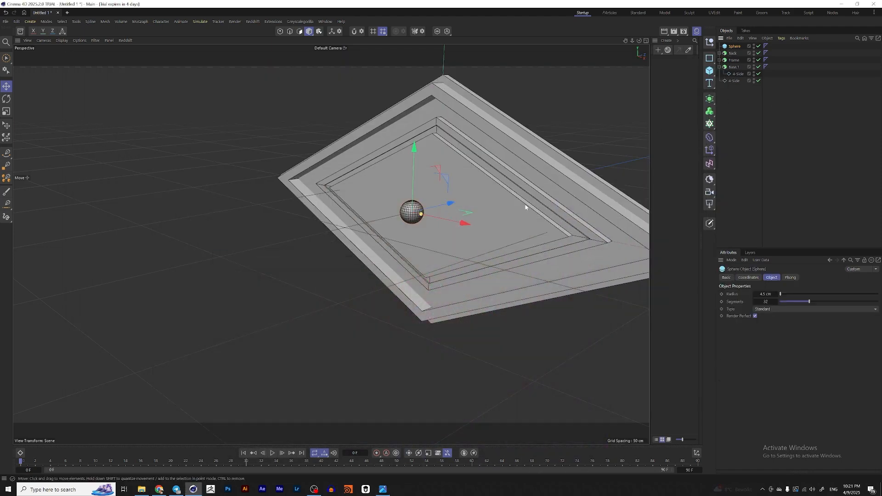
Step: Add a cylinder and scale it down into a short stem beneath the sphere bulb
key(t)
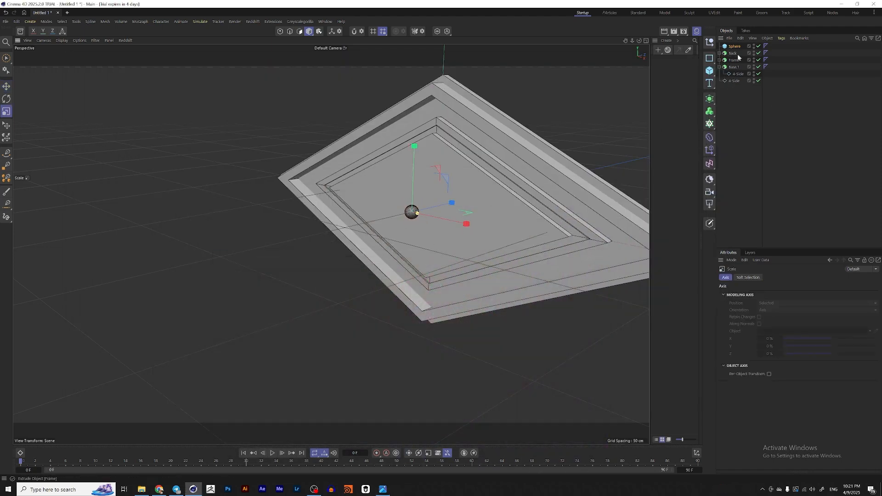
click(710, 70)
click(778, 83)
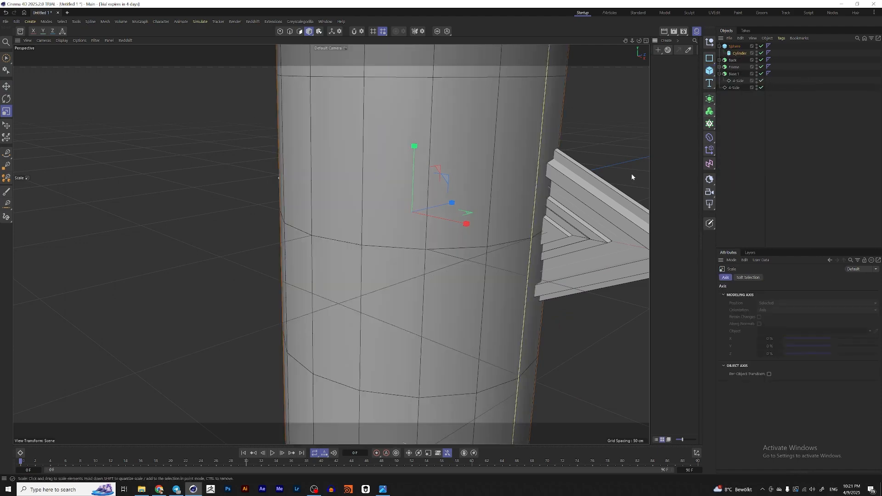
drag(630, 178, 407, 257)
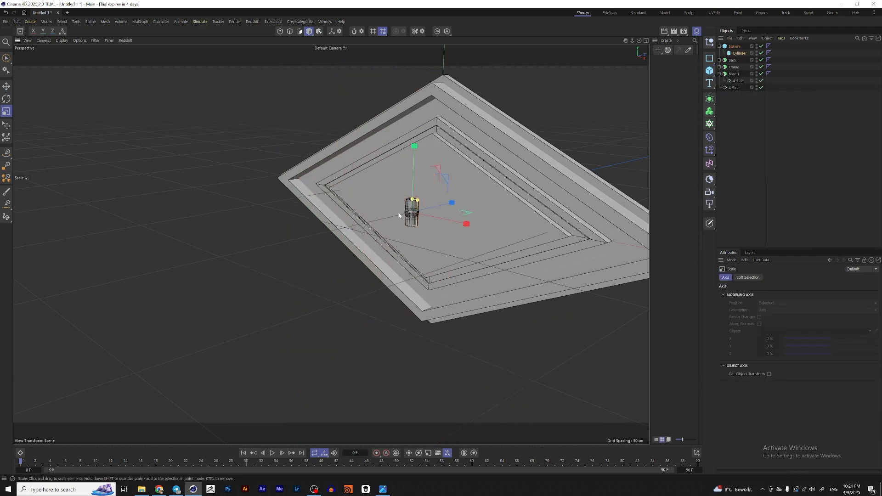
scroll(439, 202, up, 15)
drag(486, 231, 358, 233)
key(e)
Step: Wrap the bulb in a Cloner, set its mode to Object and use the 4-Side spline as the clone object
click(735, 46)
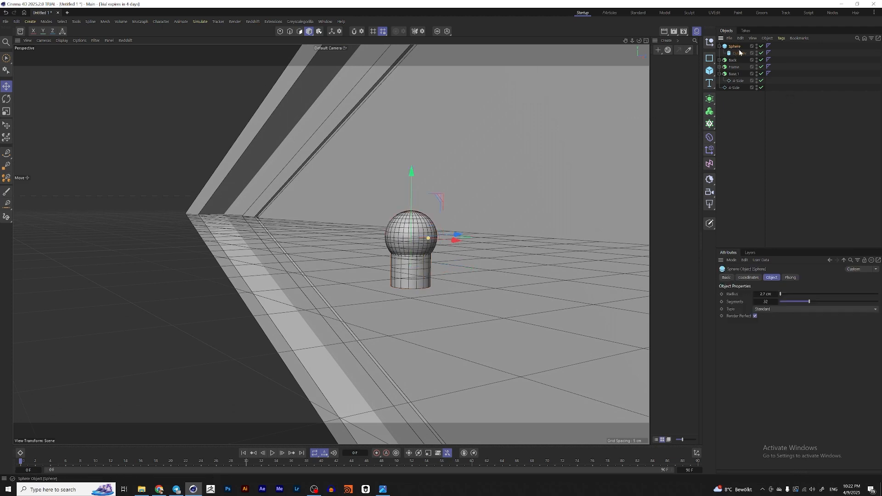
click(710, 124)
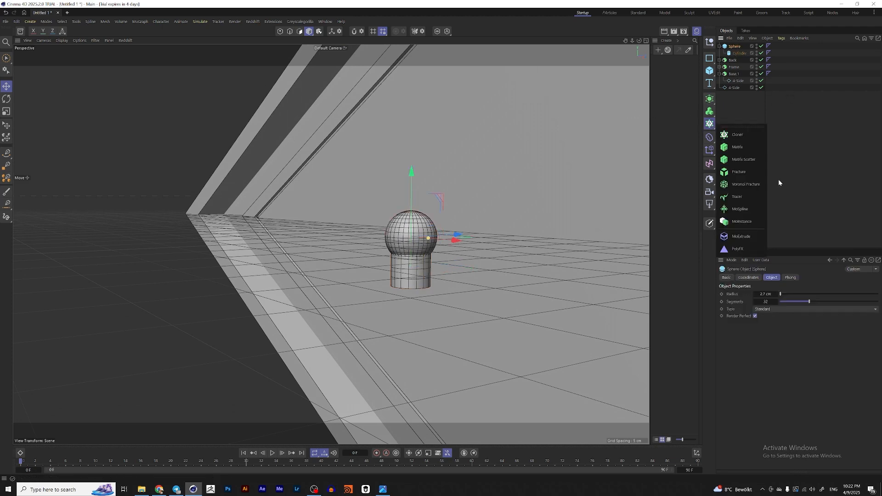
click(738, 135)
click(771, 299)
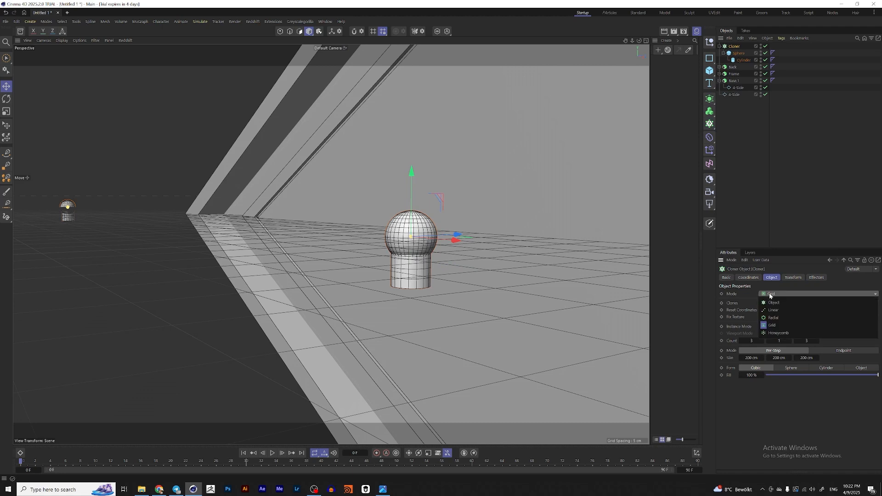
click(786, 313)
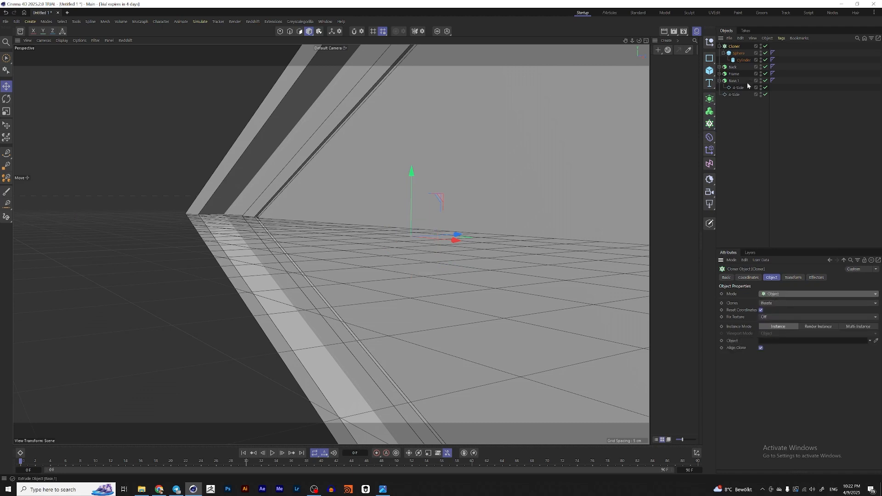
drag(734, 95, 774, 343)
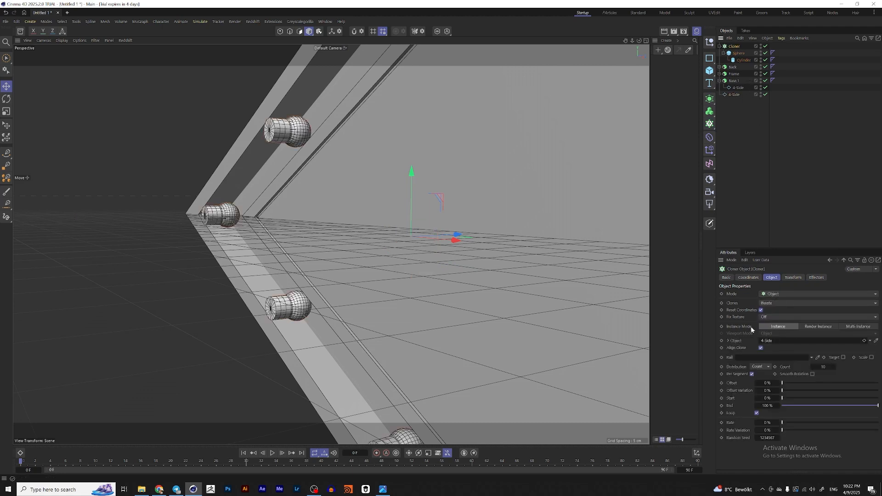
Step: Rotate the clones 180° on the bank axis in the Cloner's transform settings
scroll(307, 160, down, 4)
alt+middle_drag(350, 167, 360, 235)
alt+drag(360, 234, 372, 230)
click(793, 277)
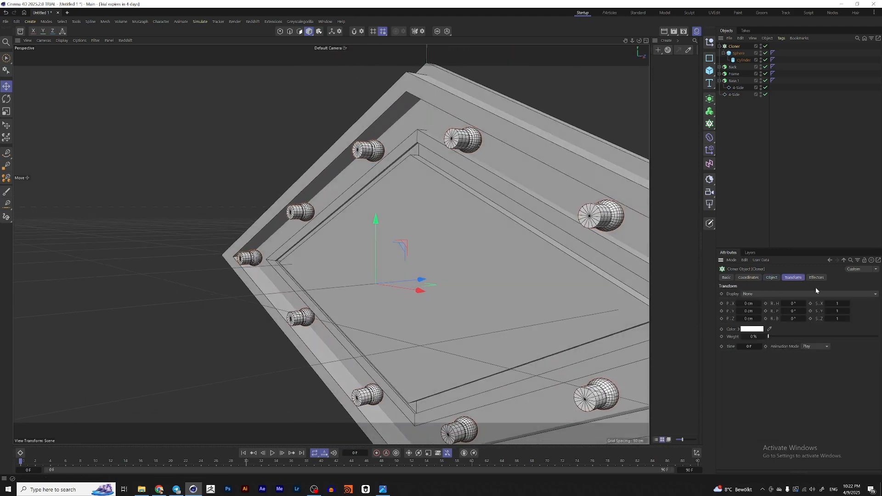
drag(795, 318, 800, 319)
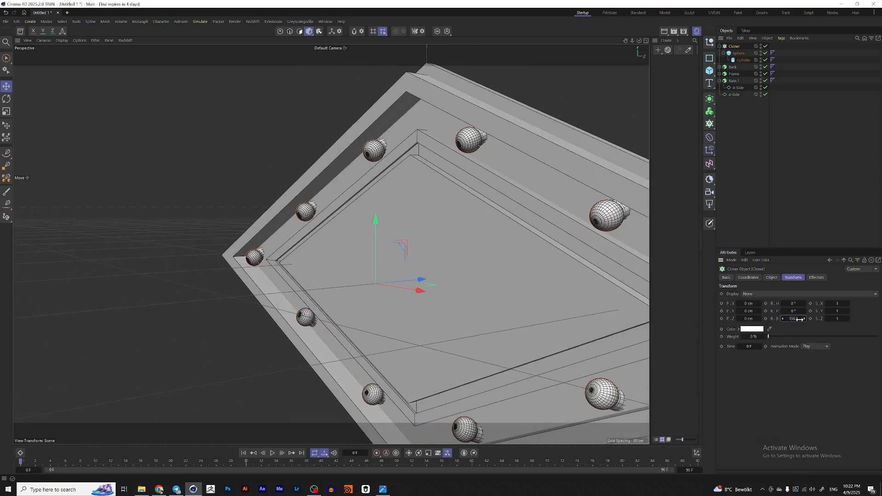
text(180)
key(Return)
Step: Scale the bulb sphere down and adjust its position on the sign frame
scroll(435, 165, down, 2)
scroll(436, 166, down, 3)
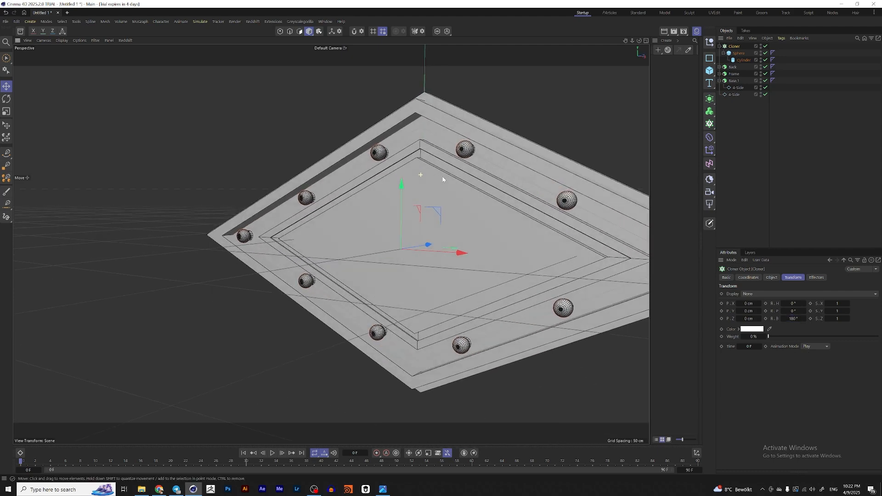
click(738, 53)
scroll(421, 174, up, 5)
key(t)
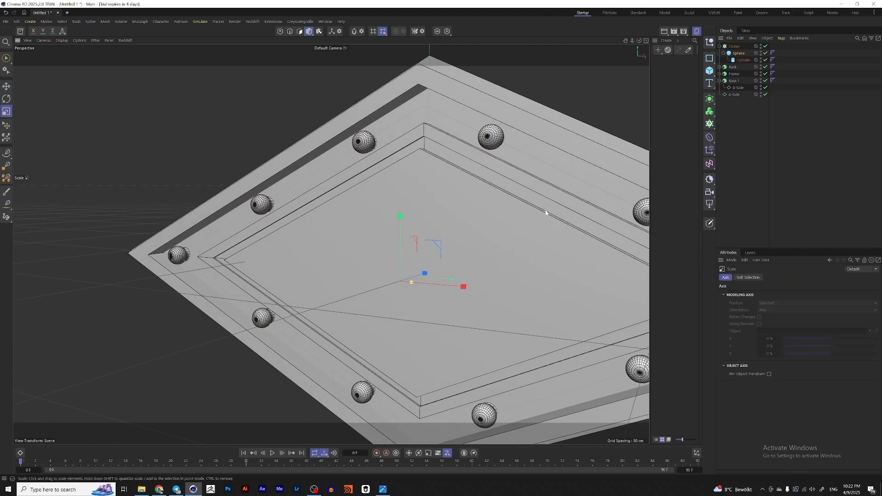
drag(547, 211, 423, 230)
alt+drag(402, 132, 364, 137)
scroll(376, 132, up, 4)
key(e)
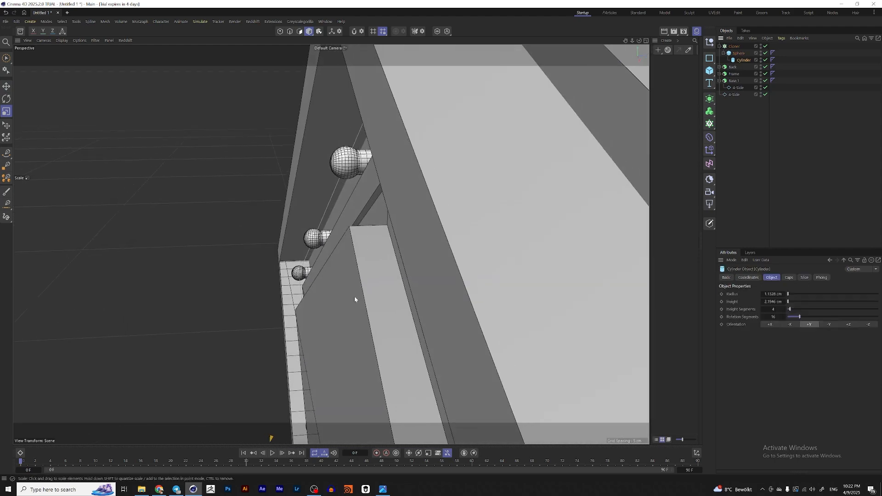
alt+drag(354, 296, 482, 246)
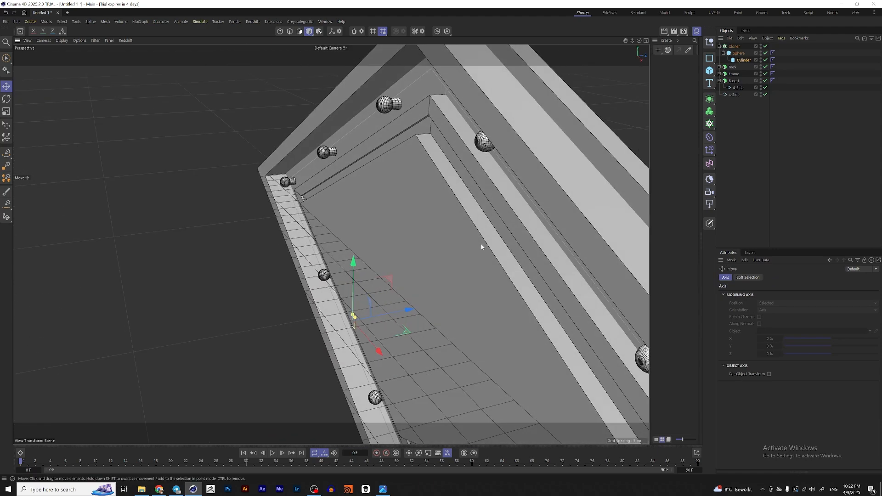
Step: Set the Cloner's clone count to 60
click(735, 46)
click(773, 278)
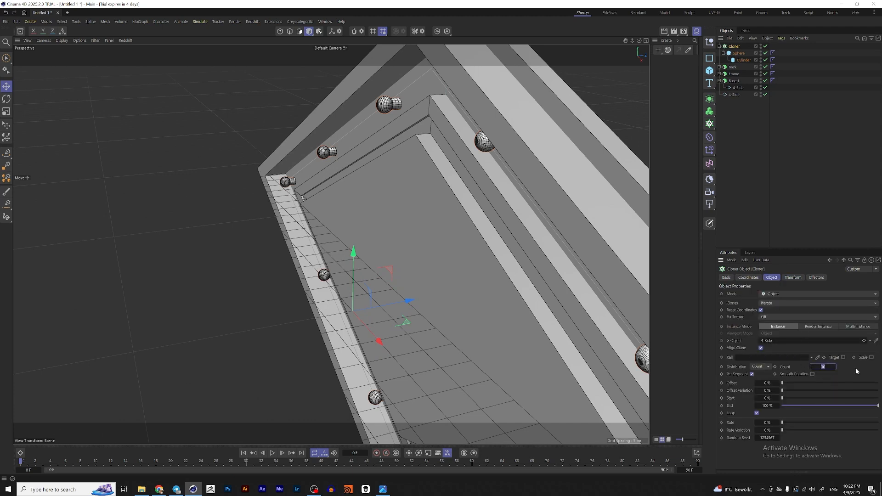
text(60)
key(Return)
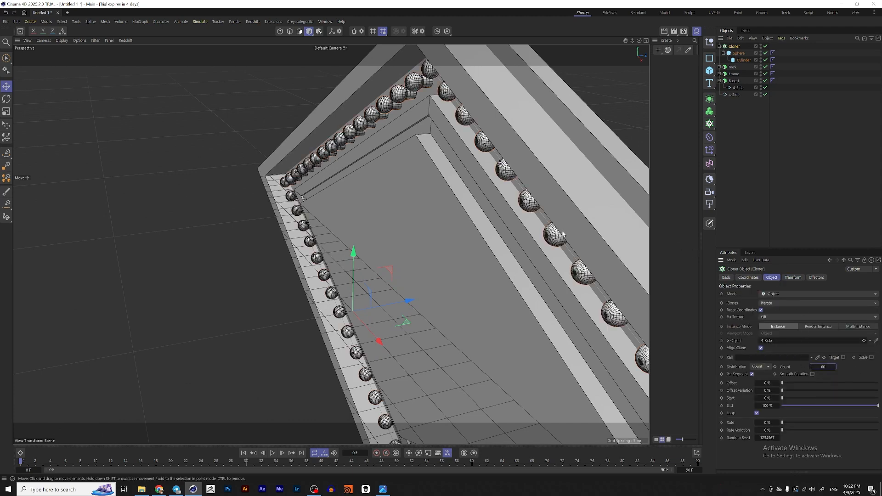
Step: Move the standalone 4-Side spline to the top of the object hierarchy
alt+right_drag(447, 189, 429, 179)
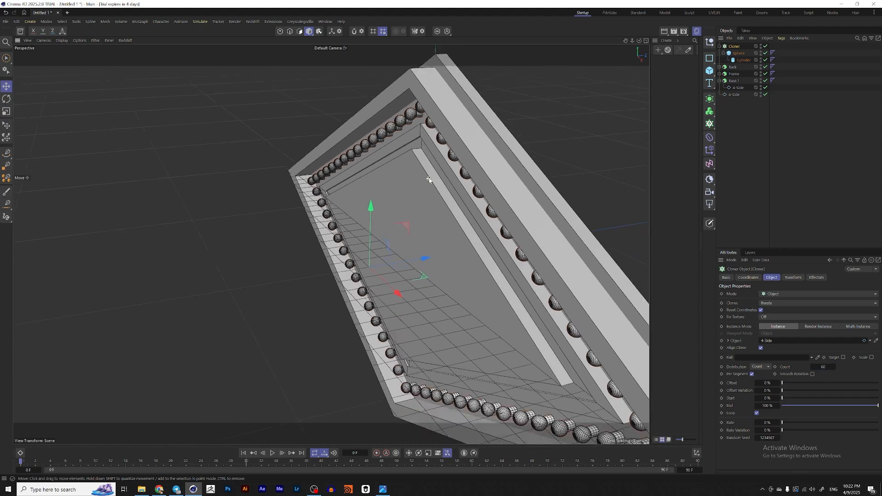
alt+drag(429, 180, 475, 184)
alt+right_drag(475, 184, 425, 199)
alt+drag(425, 198, 378, 222)
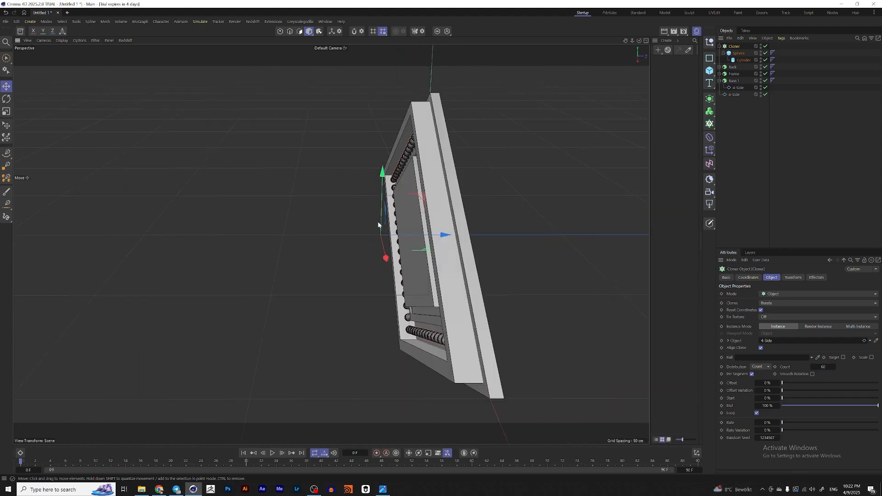
alt+right_drag(378, 222, 425, 234)
drag(738, 94, 734, 44)
Step: Group the Back, Frame and Base 1 extrusions into a null named Base
click(729, 74)
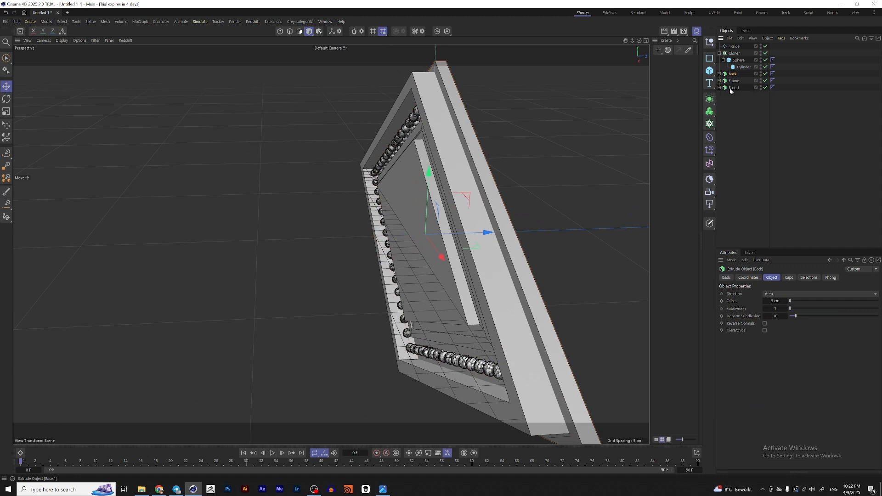
shift+click(732, 88)
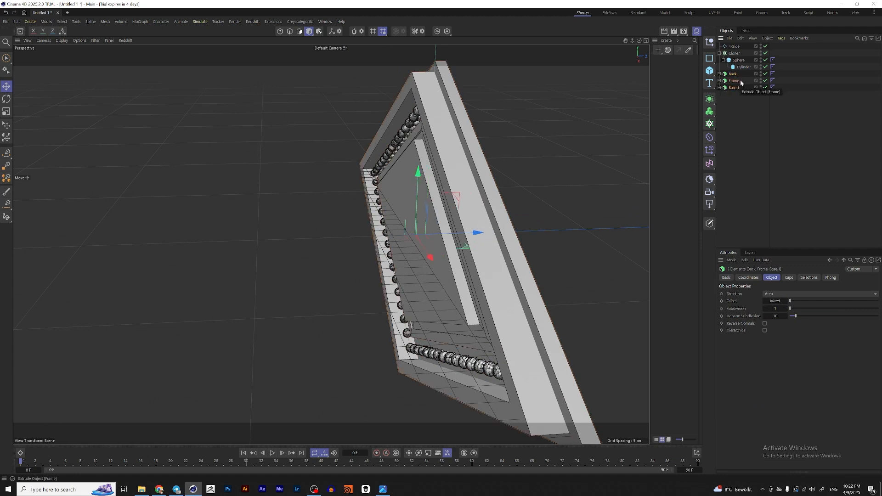
key(alt+g)
double_click(733, 74)
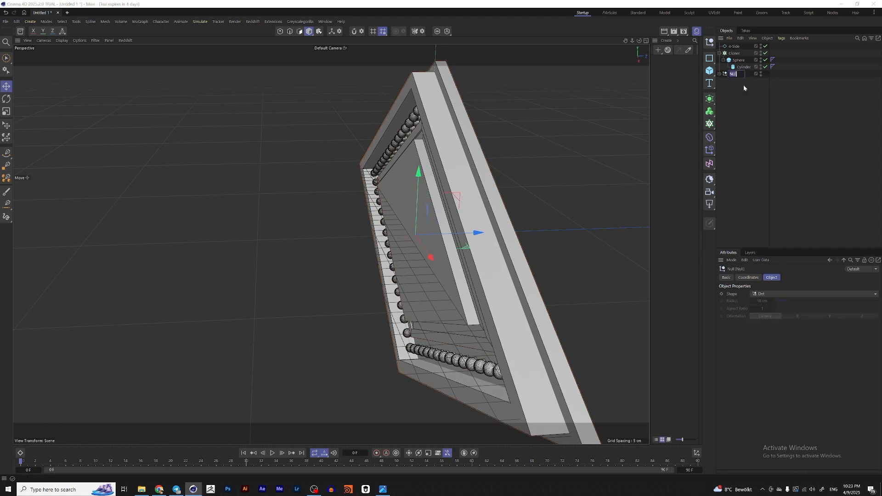
text(Base)
key(Return)
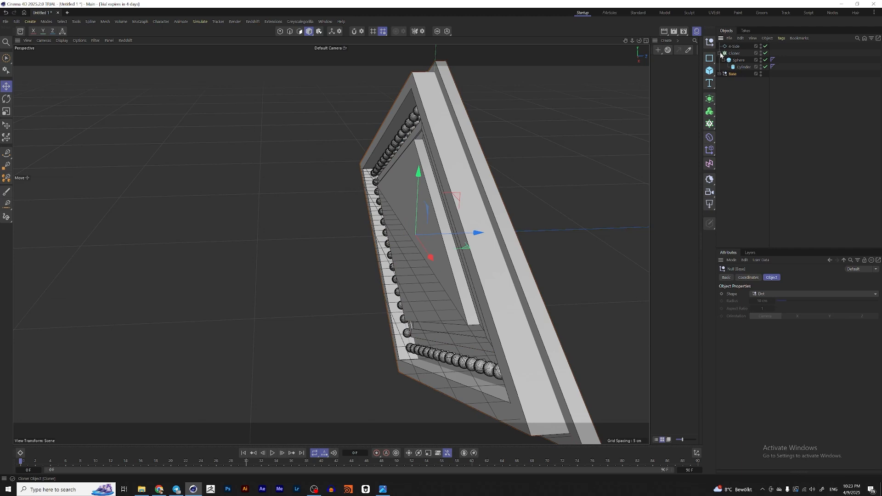
Step: Group the 4-Side spline and the Cloner into a null named Light Bulbs
click(719, 53)
click(735, 55)
shift+click(737, 48)
key(alt+g)
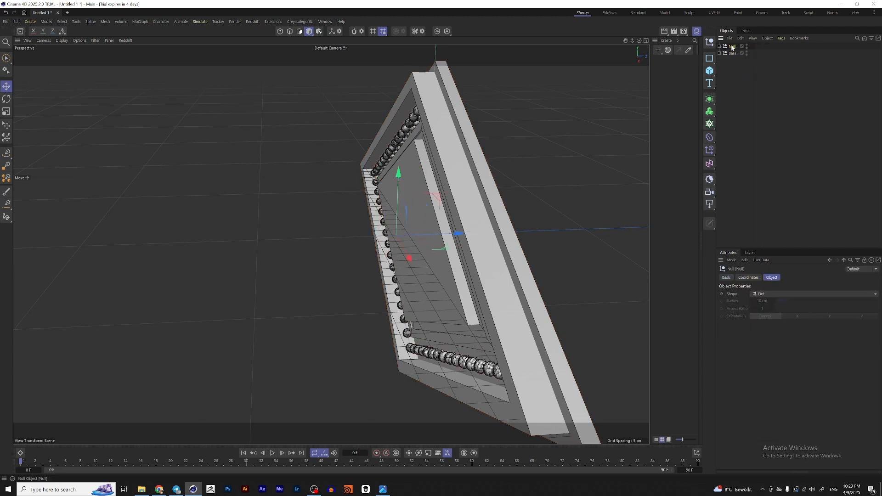
double_click(733, 46)
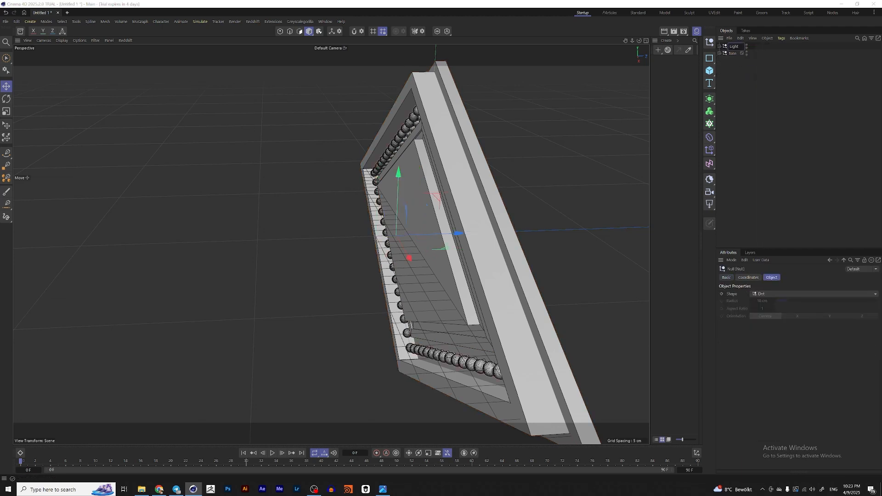
key(Return)
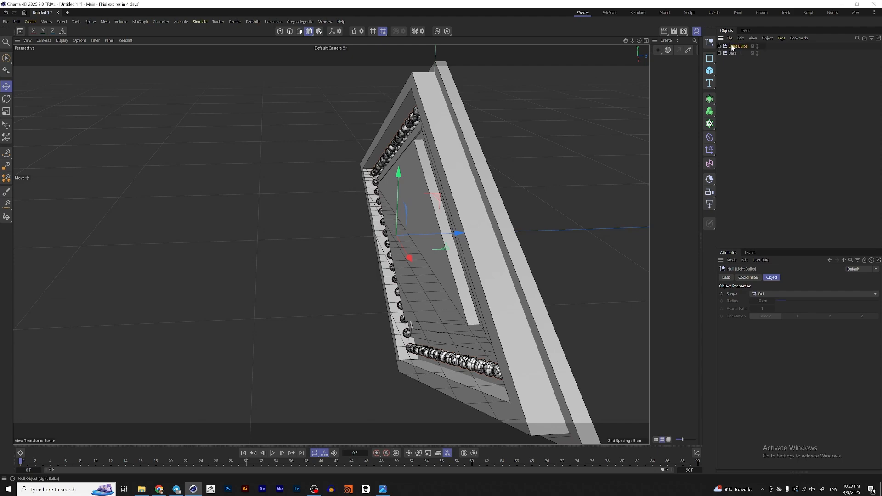
Step: Select the 4-Side spline inside the Light Bulbs group and nudge it slightly sideways
alt+drag(483, 181, 476, 205)
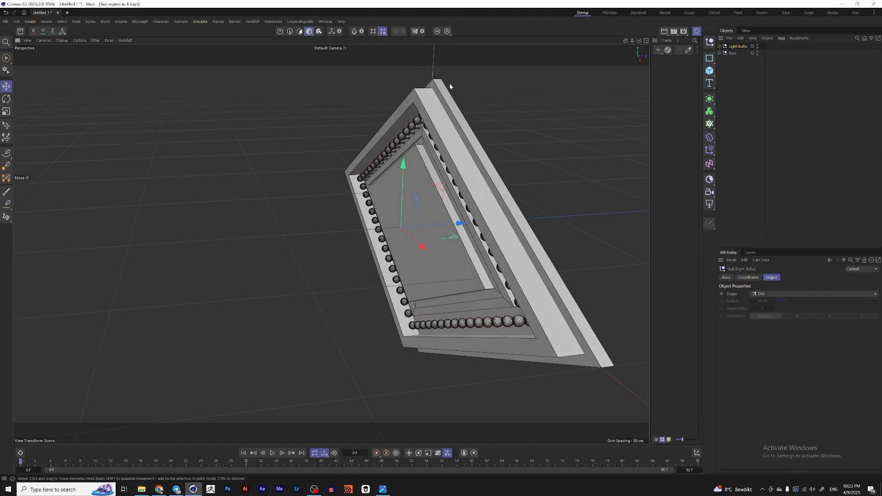
alt+drag(478, 175, 462, 191)
scroll(475, 173, up, 2)
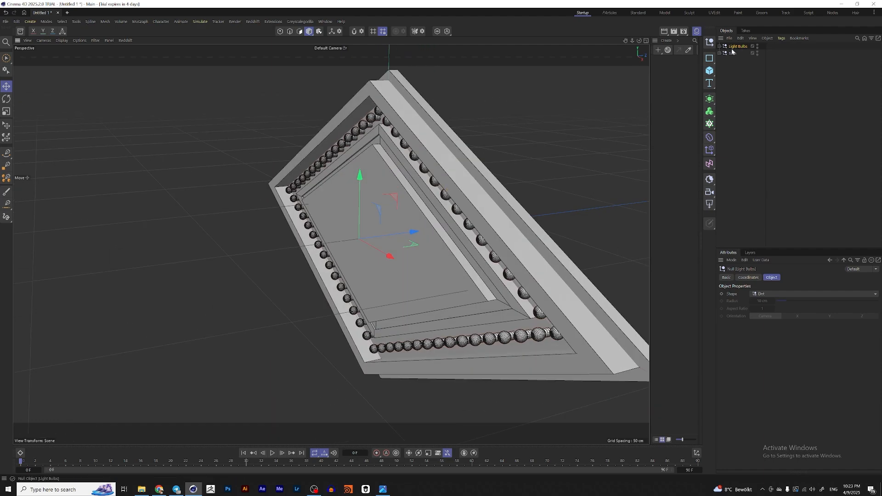
alt+drag(366, 187, 405, 234)
scroll(371, 183, up, 2)
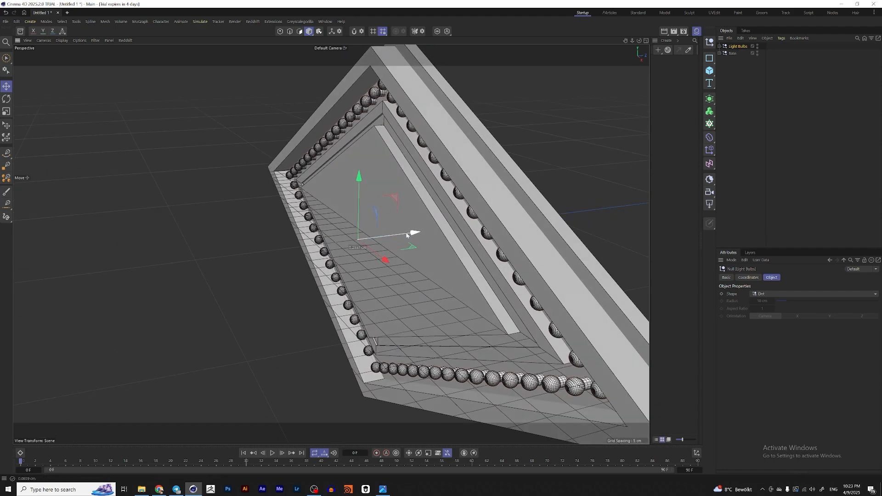
click(719, 46)
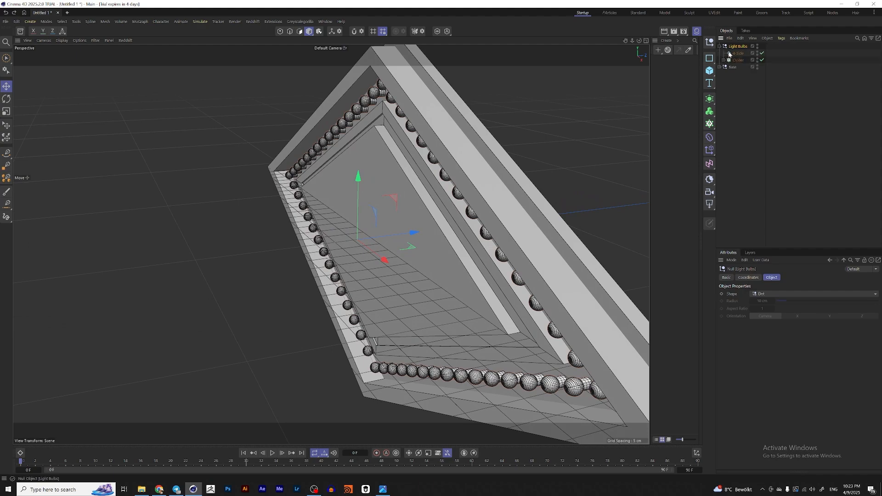
click(738, 53)
scroll(415, 240, up, 2)
mouse_move(415, 240)
mouse_down()
mouse_move(410, 215)
mouse_move(398, 212)
mouse_move(426, 232)
mouse_up()
scroll(411, 216, down, 5)
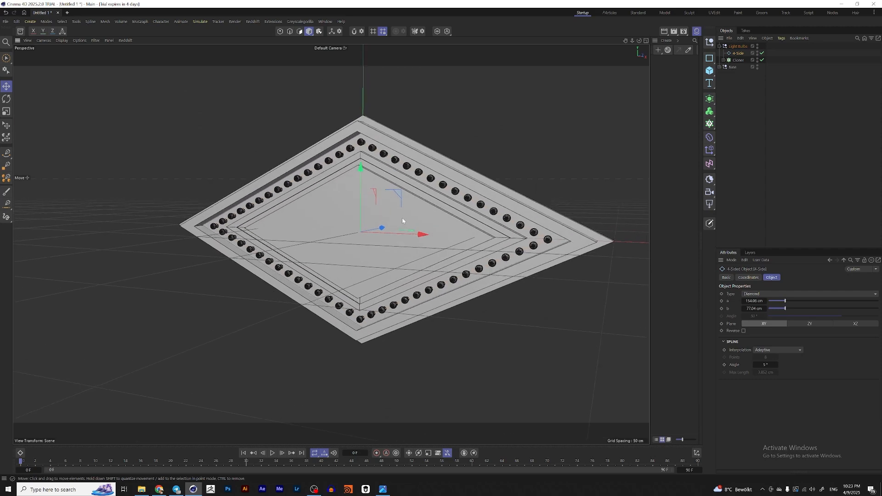
scroll(427, 232, up, 1)
Step: Look at the Las Vegas sign reference image once more
click(389, 489)
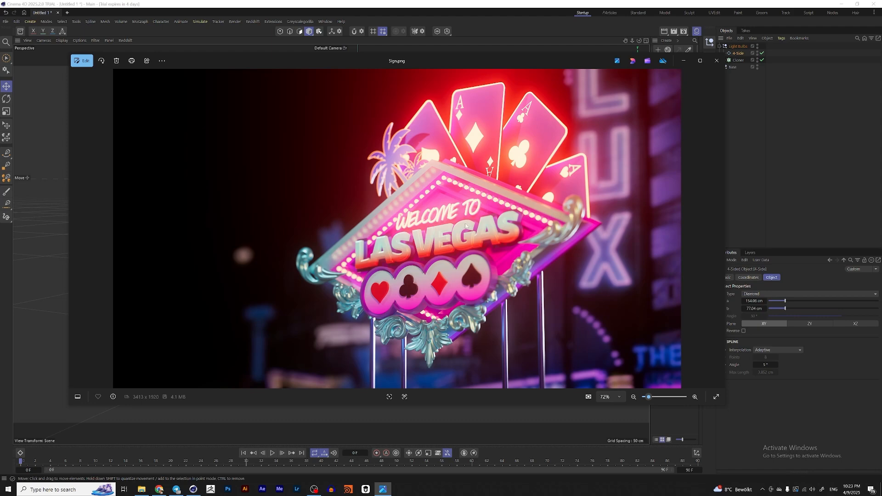
click(688, 63)
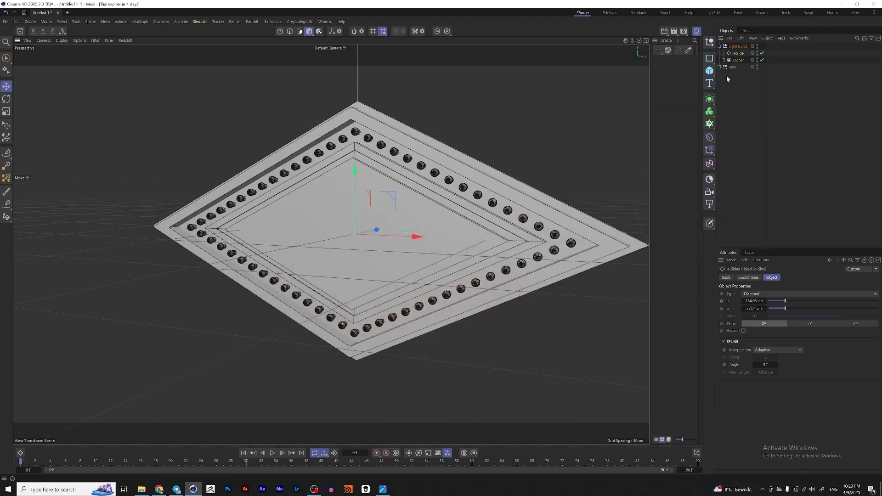
Step: Add a Text object, set its alignment to Middle and enter LAS VEGAS as the text
click(710, 83)
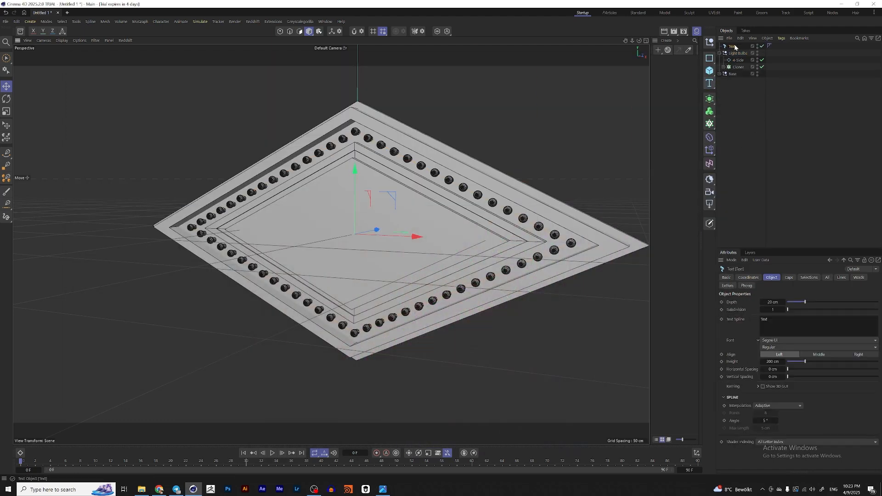
scroll(435, 191, down, 5)
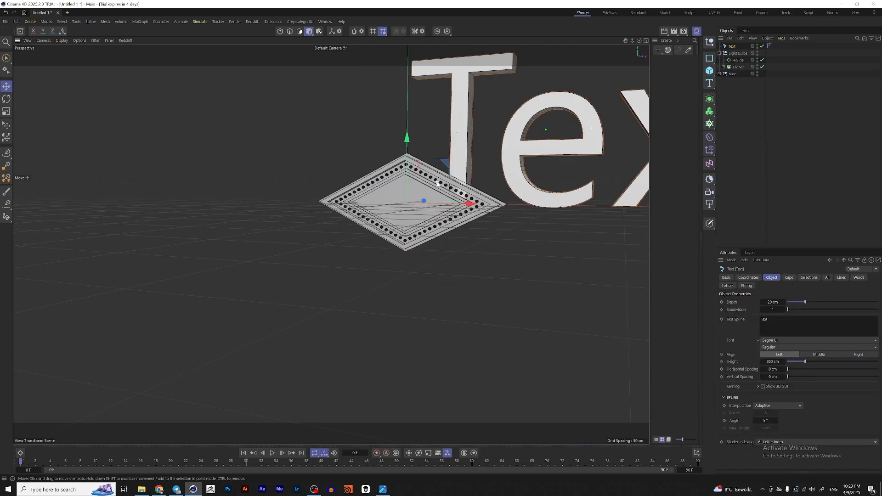
click(820, 358)
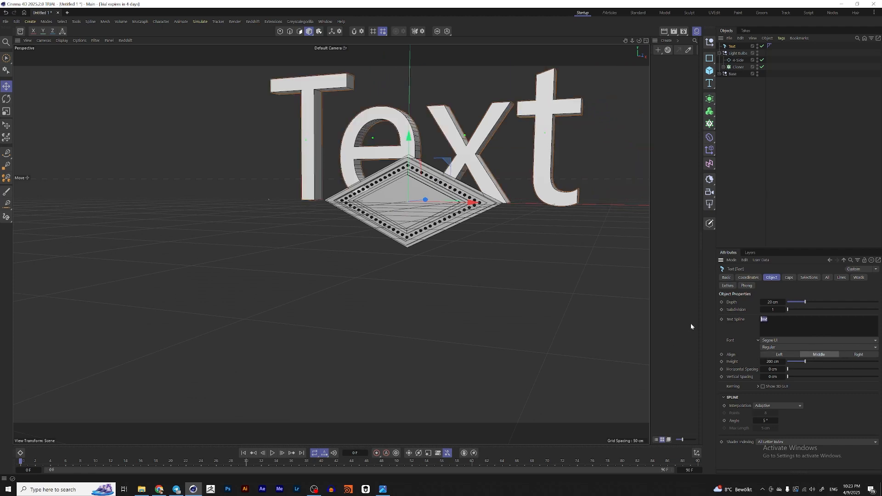
text(LAS VEGAS)
click(807, 124)
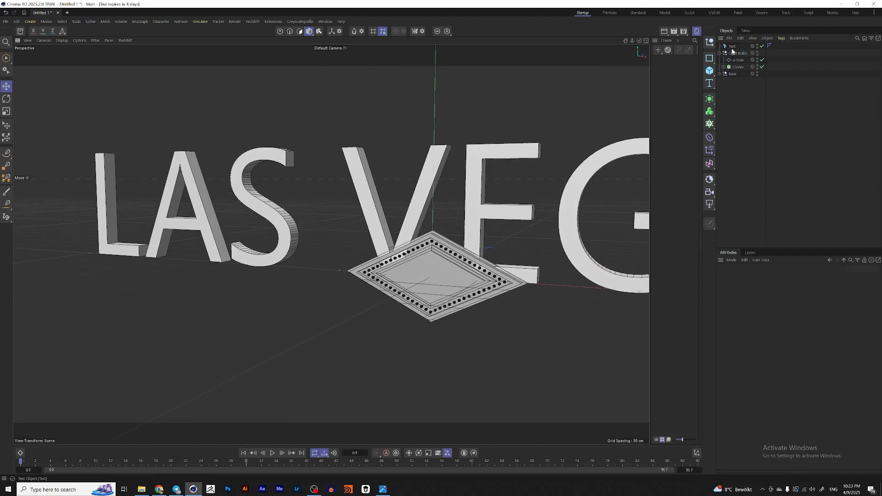
Step: Set the LAS VEGAS text object's font to Rowdies
click(733, 47)
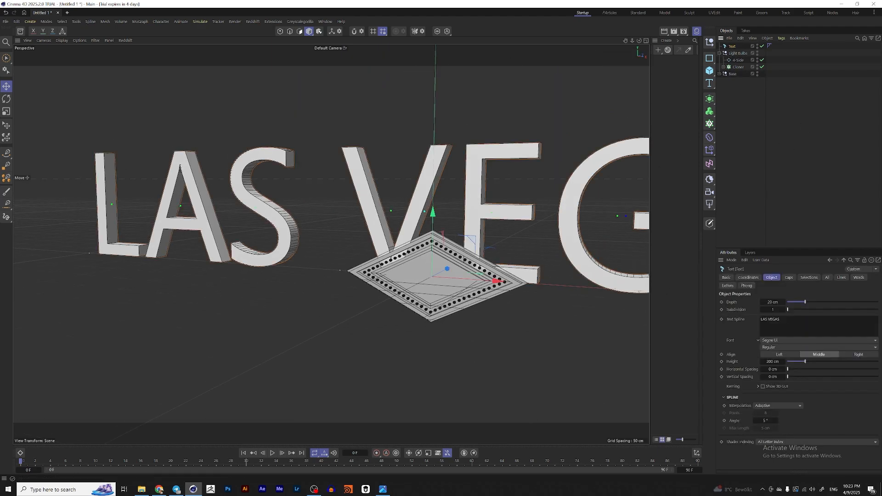
click(770, 341)
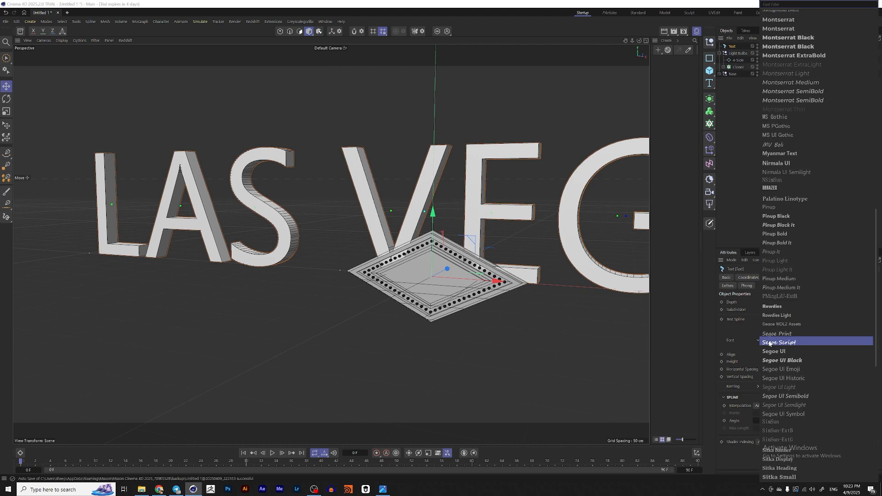
click(789, 306)
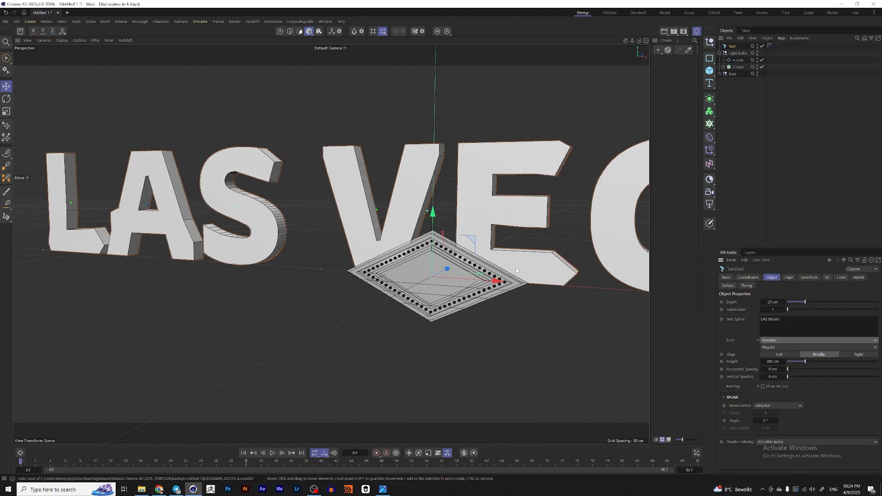
Step: Scale the text down to about 20.5 cm high and move it onto the front of the diamond base
key(t)
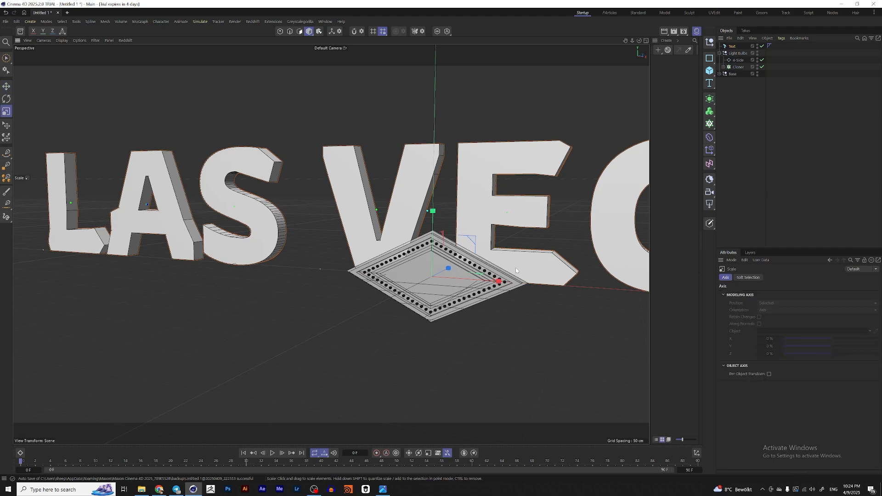
drag(545, 238, 315, 299)
key(e)
scroll(447, 281, up, 5)
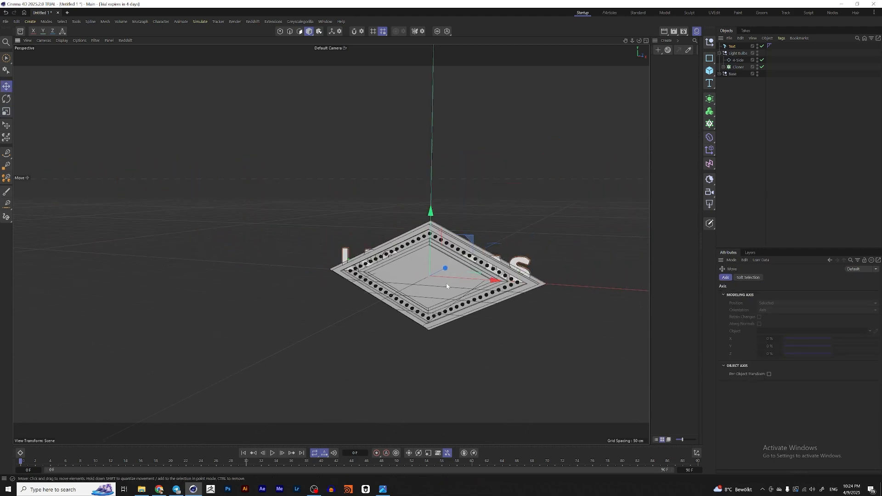
alt+drag(439, 277, 406, 286)
drag(468, 263, 412, 293)
key(t)
key(e)
scroll(407, 268, up, 2)
scroll(408, 269, up, 2)
scroll(423, 296, up, 2)
key(ctrl+z)
Step: Examine the lettering and its bevels in the reference image
click(383, 489)
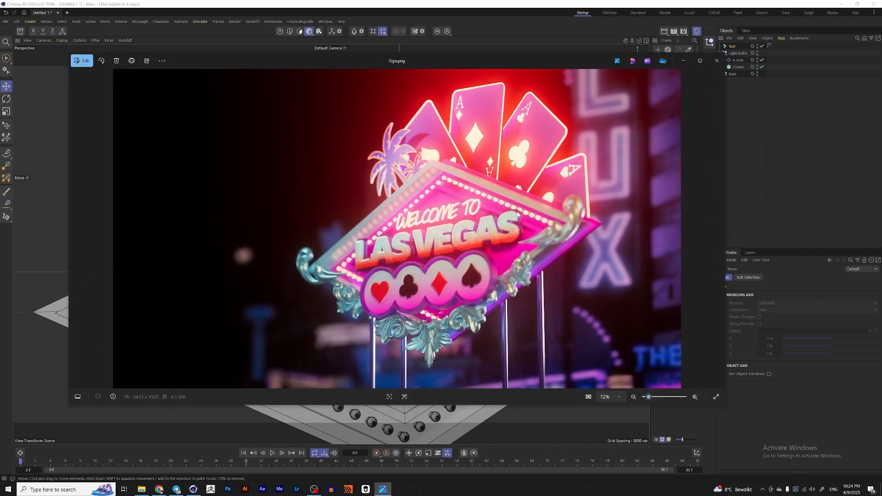
scroll(519, 224, up, 8)
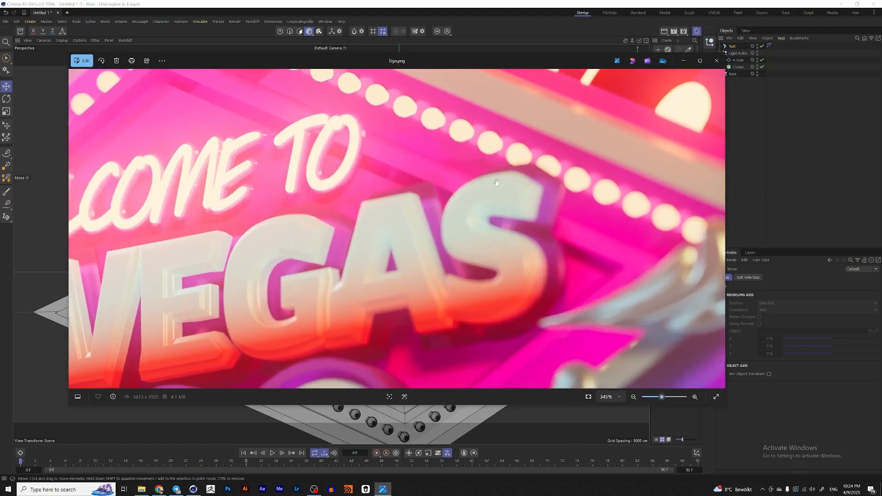
scroll(491, 199, down, 3)
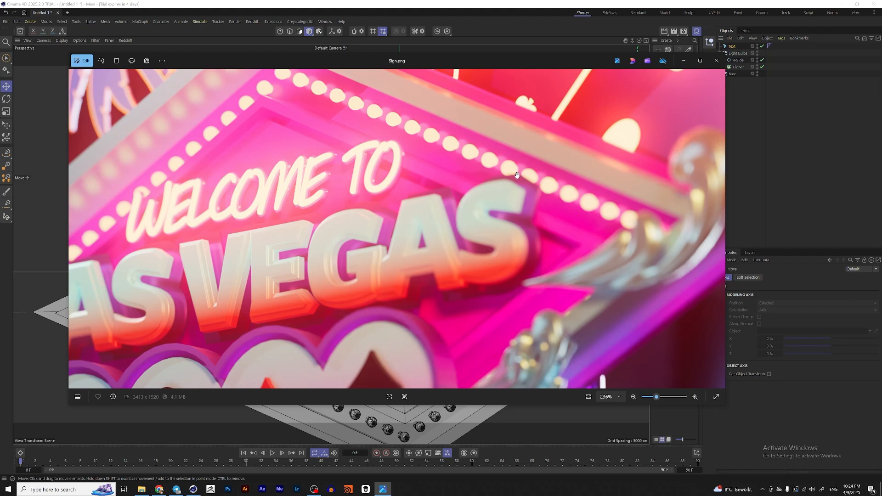
scroll(524, 242, down, 6)
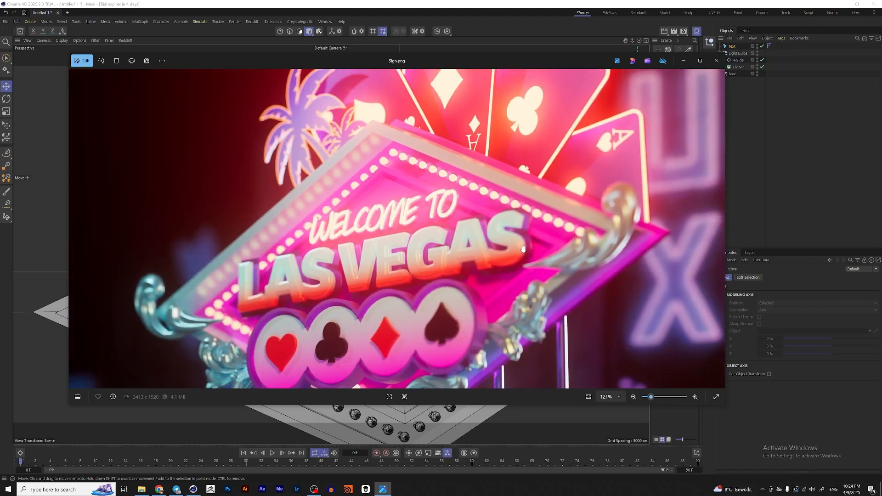
key(alt+Tab)
alt+drag(433, 282, 456, 270)
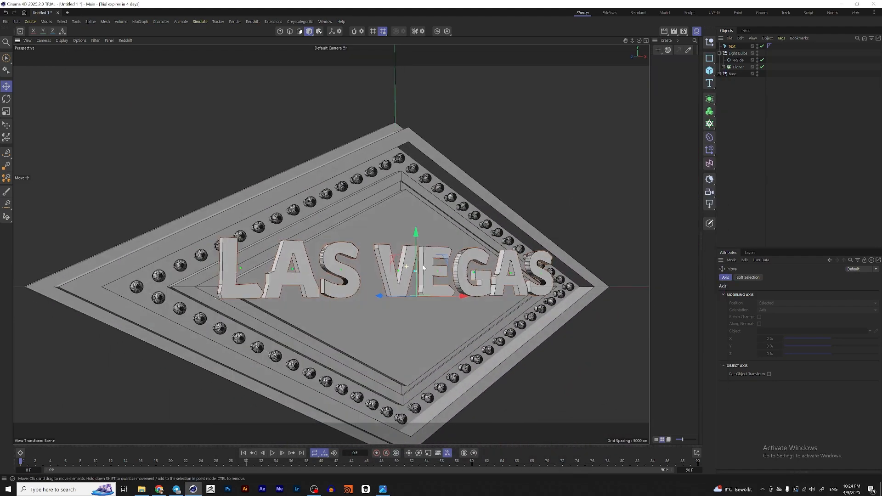
Step: Rename the text object LAS VEGAS and duplicate it as a copy named BACK_LV
double_click(732, 46)
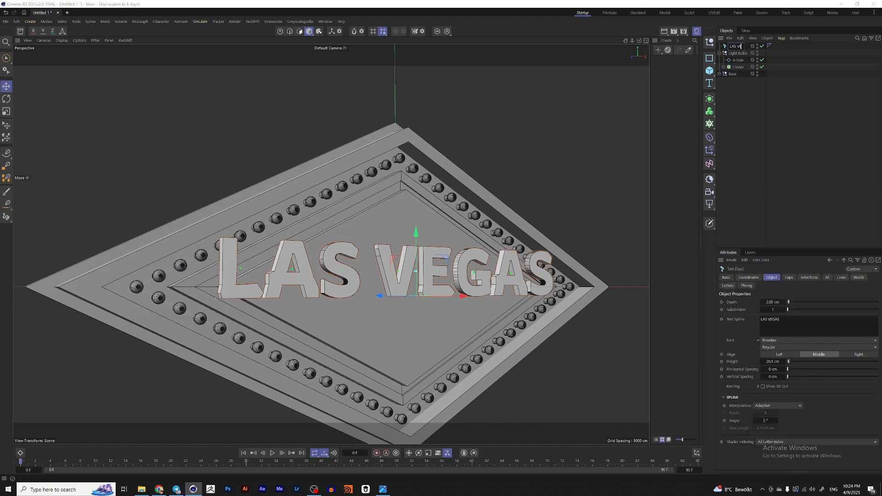
key(Return)
ctrl+drag(742, 47, 742, 52)
double_click(742, 54)
text(Ba)
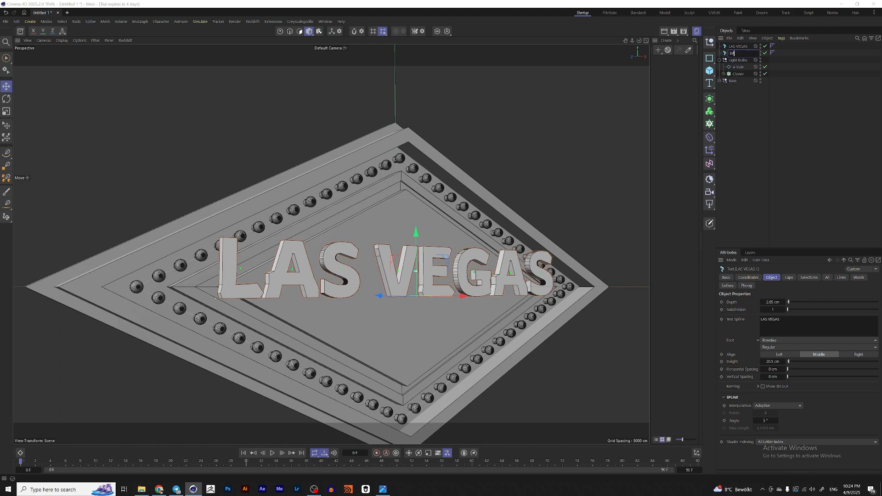
text(CK_LV)
key(Return)
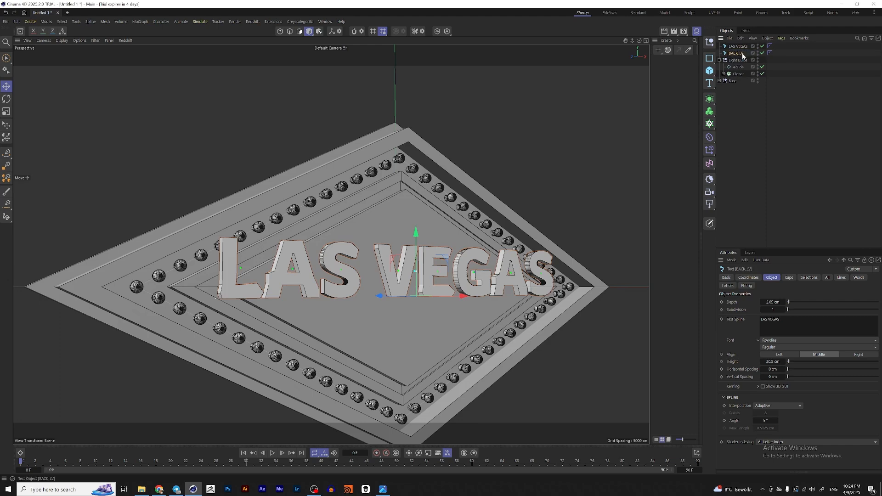
Step: Try a small cap bevel on the BACK_LV text
alt+drag(369, 271, 388, 246)
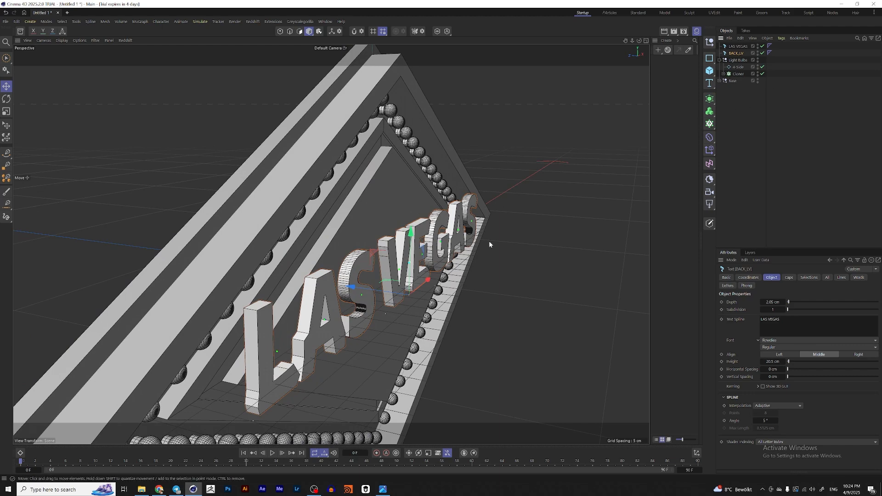
alt+drag(485, 240, 316, 304)
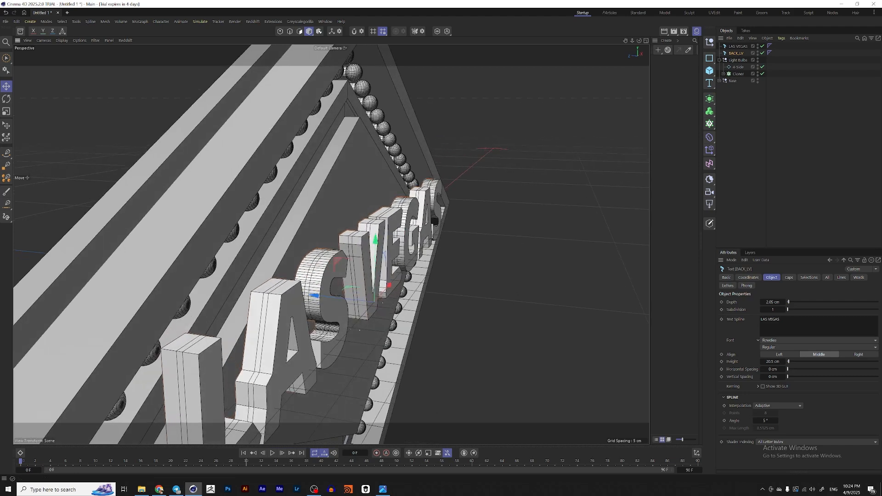
click(789, 278)
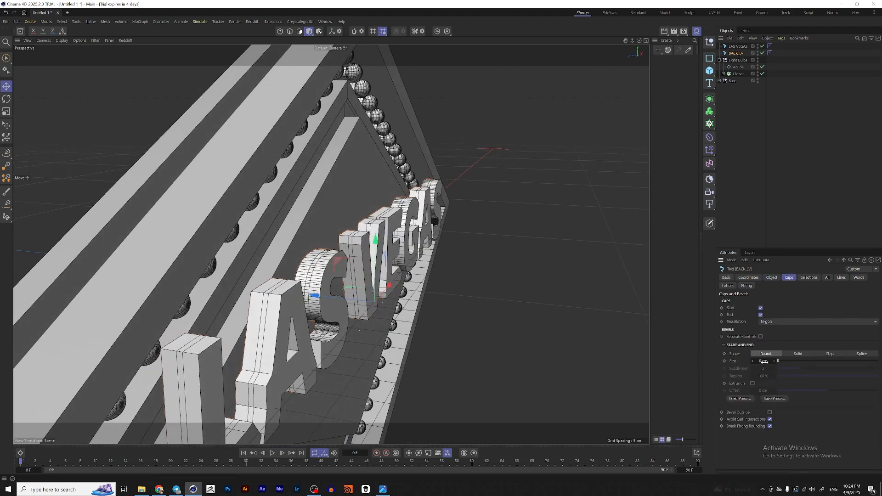
drag(764, 362, 771, 362)
scroll(343, 250, up, 3)
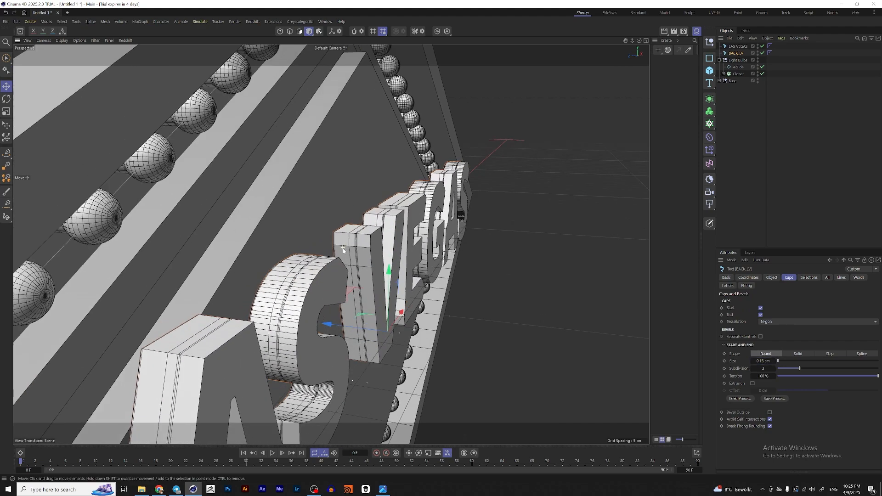
scroll(349, 249, up, 3)
key(ctrl+z)
Step: On the BACK_LV text's caps, enable Extrusion and Bevel Outside and set the bevel size to 1 cm
scroll(361, 203, up, 3)
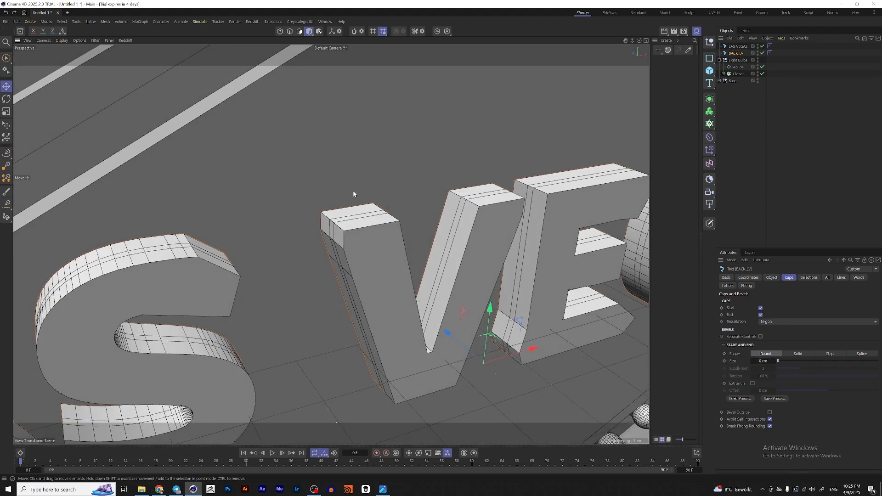
alt+drag(405, 222, 342, 226)
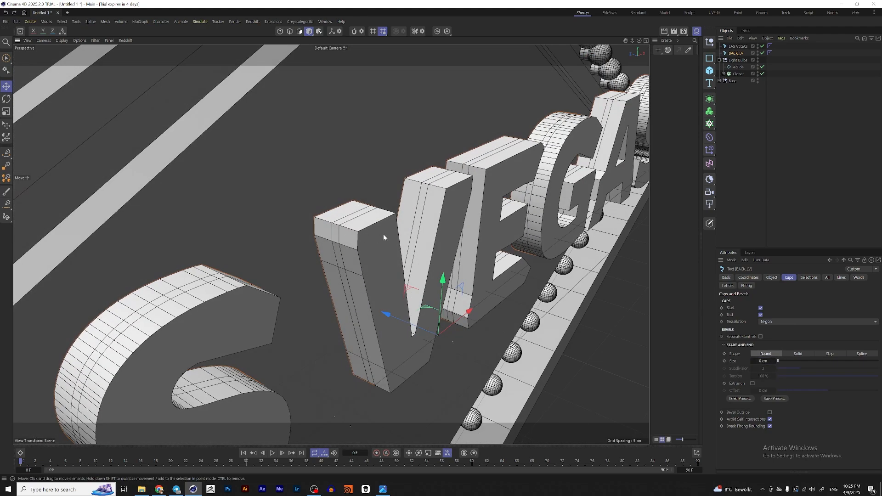
alt+middle_drag(383, 233, 393, 219)
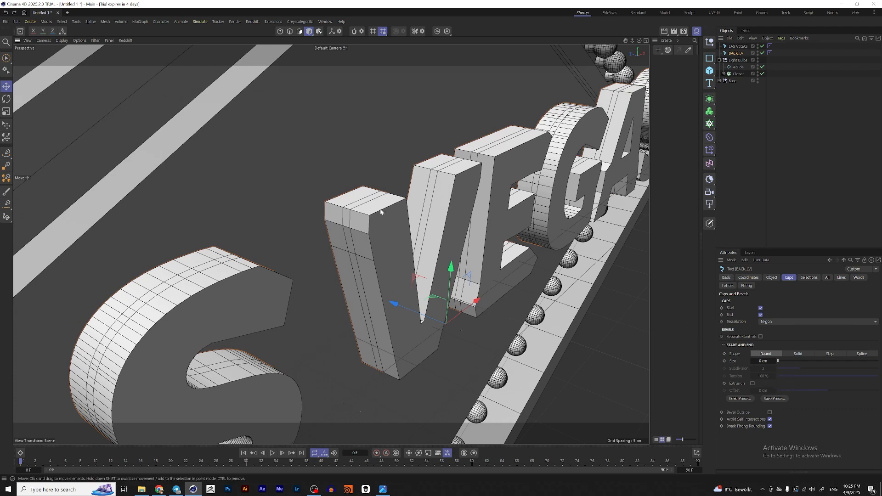
click(753, 384)
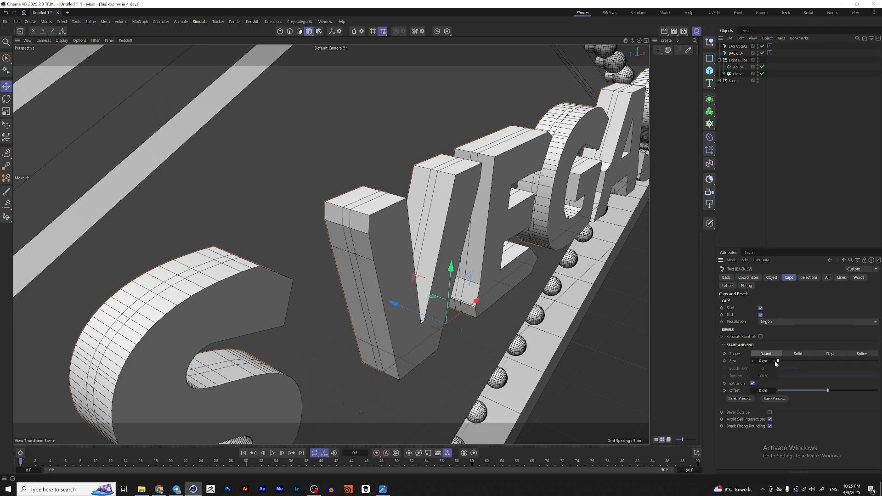
click(770, 413)
click(779, 361)
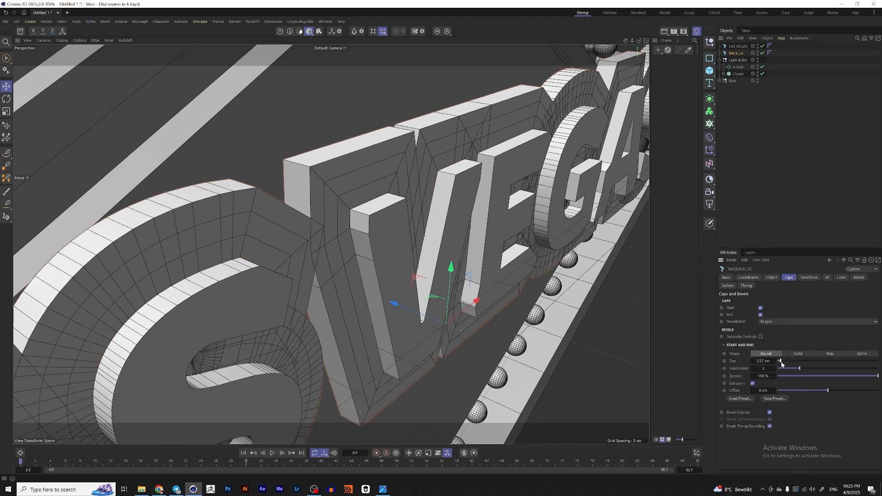
mouse_move(779, 361)
mouse_down()
mouse_move(765, 361)
mouse_move(774, 361)
mouse_up()
alt+drag(428, 262, 429, 252)
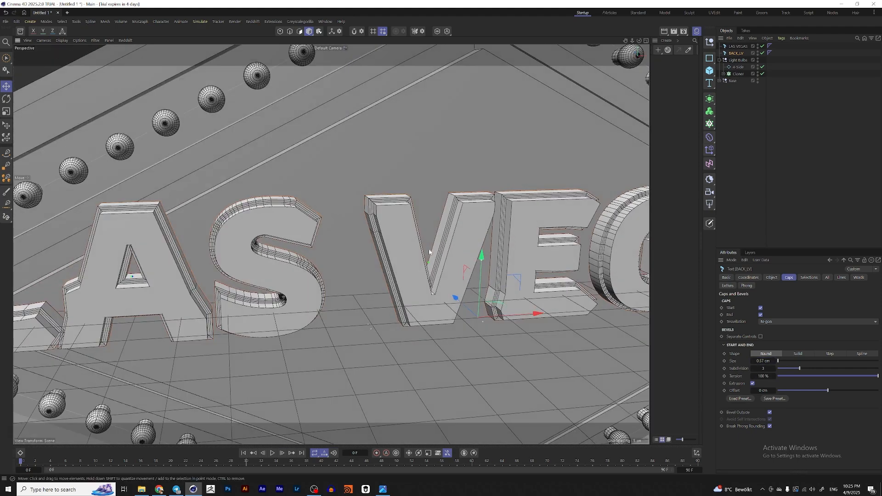
scroll(430, 253, up, 3)
double_click(763, 361)
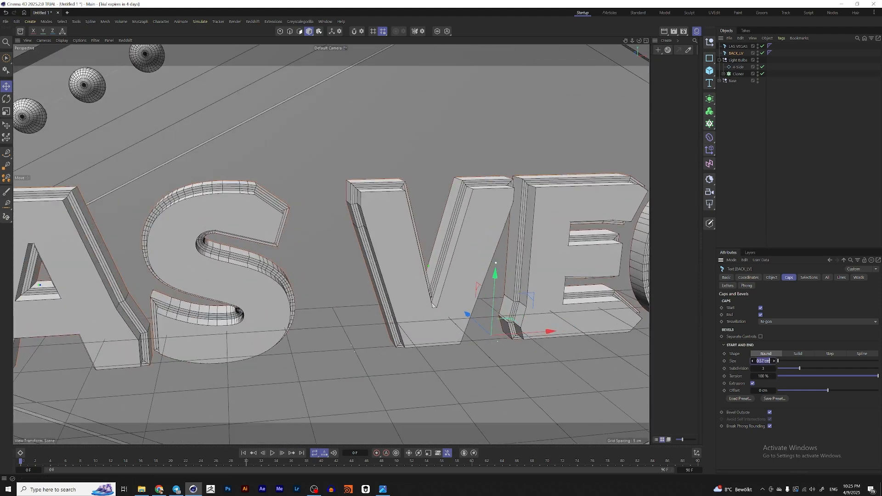
text(1)
key(Return)
Step: Select both text objects and set their horizontal spacing to -1 cm
scroll(428, 236, down, 5)
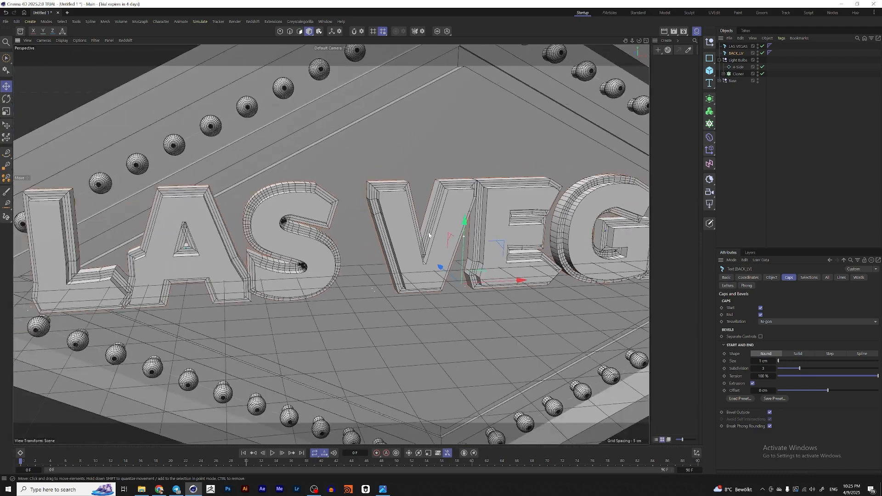
scroll(417, 239, down, 3)
alt+drag(429, 235, 390, 242)
scroll(417, 239, up, 3)
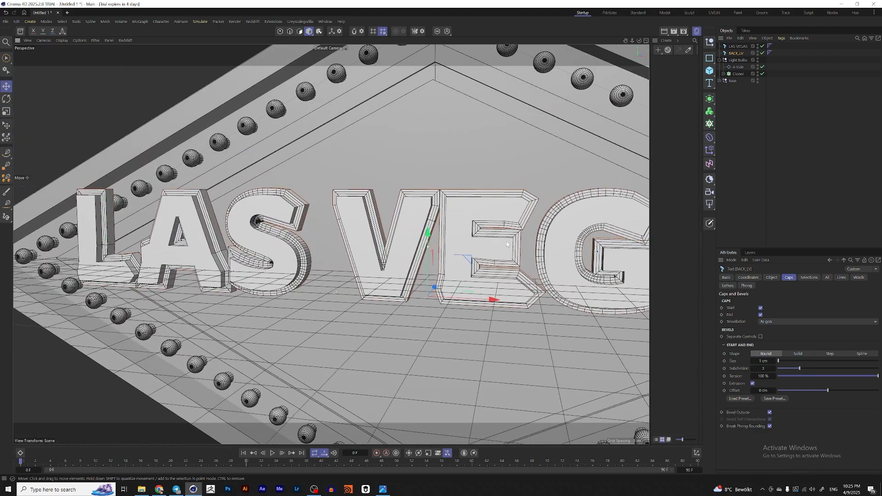
ctrl+click(740, 46)
click(773, 278)
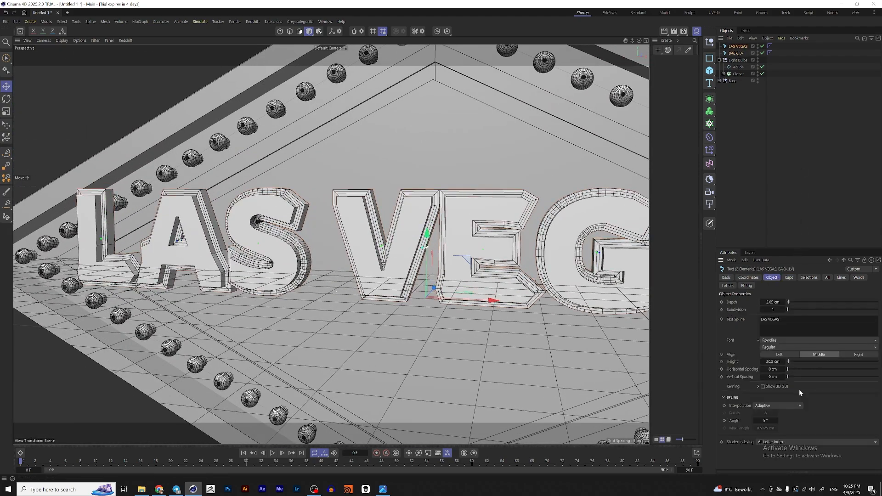
click(762, 370)
Step: Inspect the tightened lettering in the viewport and compare it with the reference image
scroll(401, 222, down, 3)
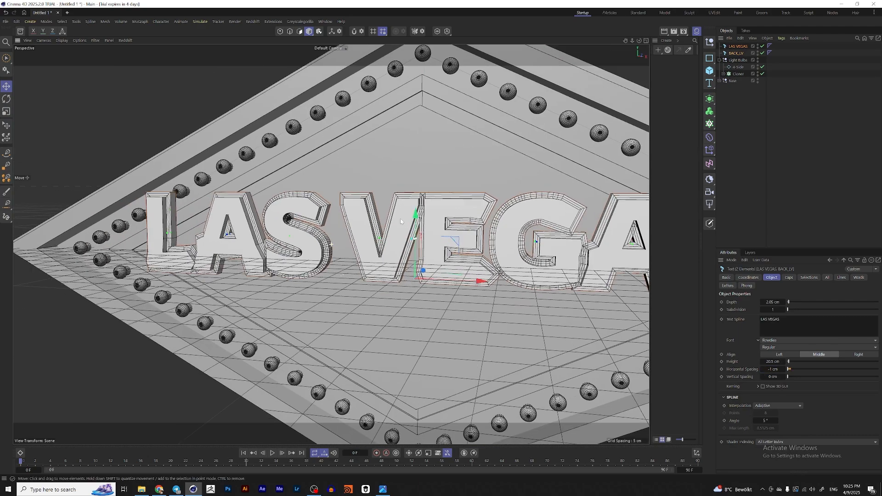
scroll(401, 221, down, 2)
alt+middle_drag(401, 221, 342, 172)
alt+drag(342, 172, 379, 187)
scroll(469, 195, up, 4)
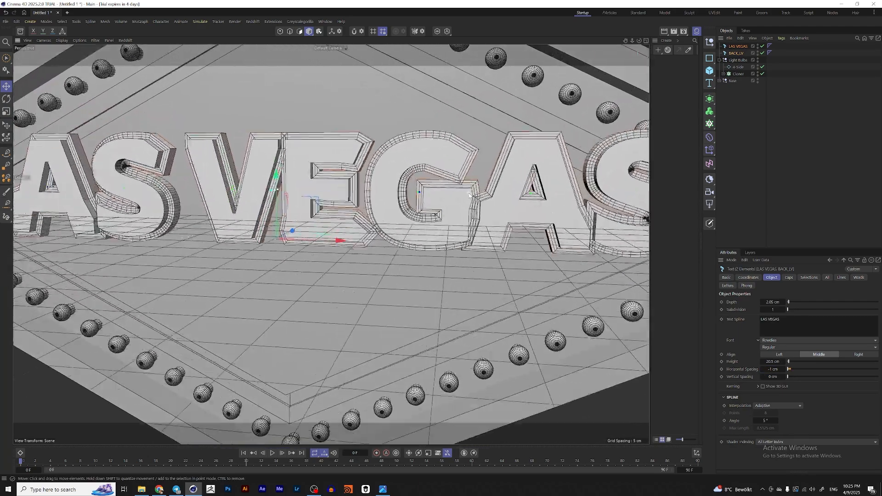
alt+drag(470, 196, 447, 197)
scroll(448, 197, down, 6)
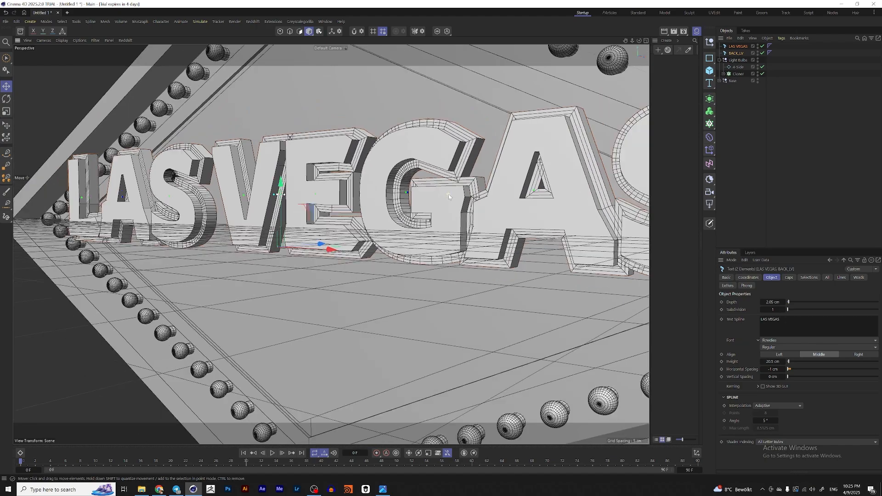
mouse_move(390, 200)
alt+mouse_down()
mouse_move(480, 221)
mouse_move(430, 182)
mouse_move(390, 185)
alt+mouse_up()
scroll(420, 203, up, 3)
scroll(480, 222, up, 2)
scroll(430, 182, down, 2)
click(383, 489)
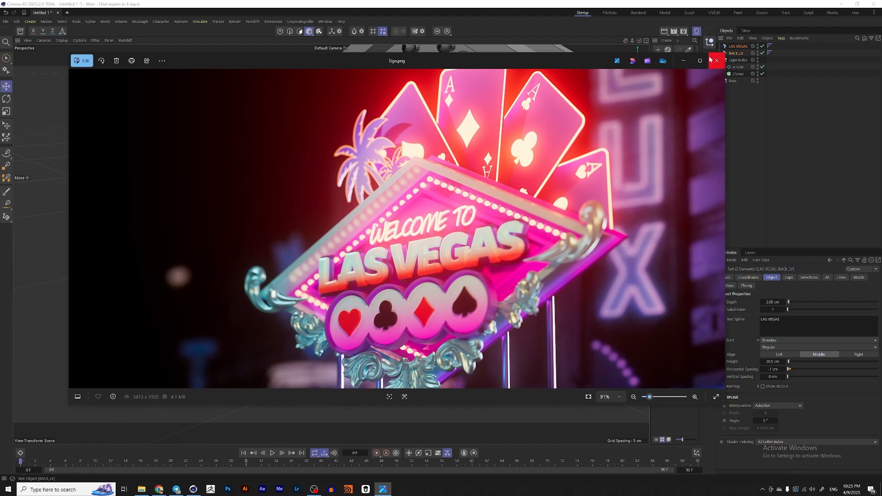
click(683, 61)
Step: Set the LAS VEGAS text's depth to 4 cm
click(583, 247)
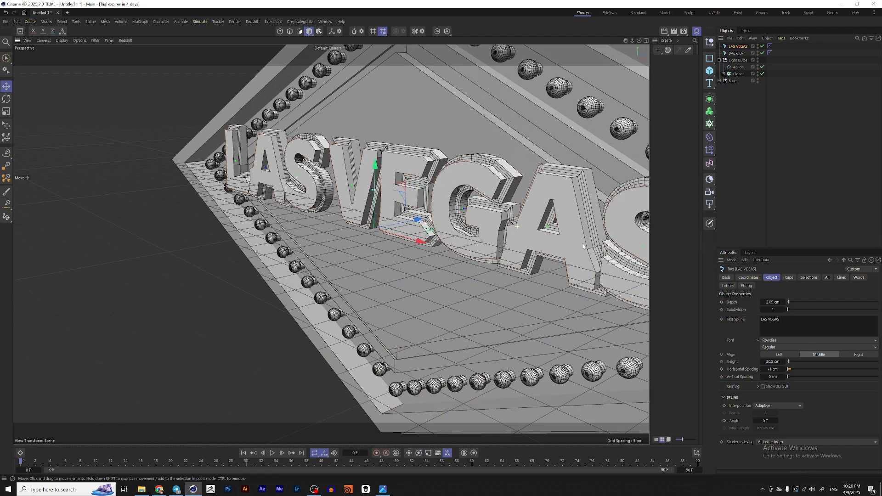
click(772, 302)
text(4)
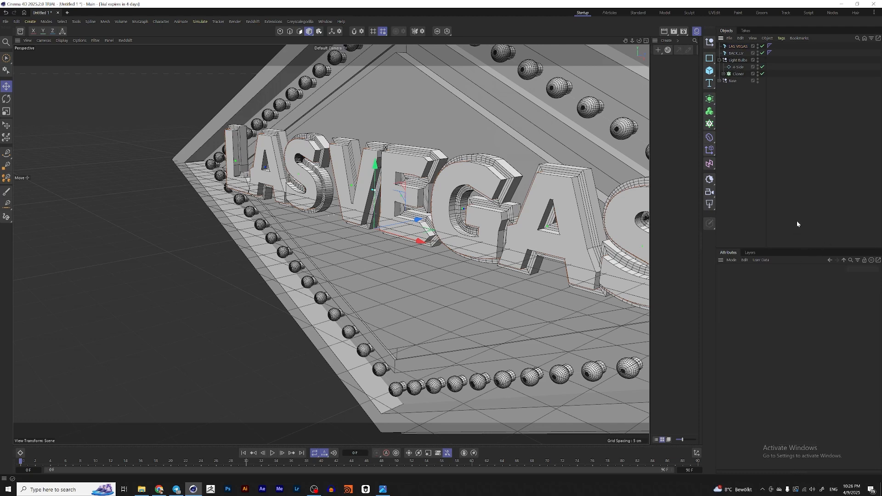
click(737, 53)
click(742, 48)
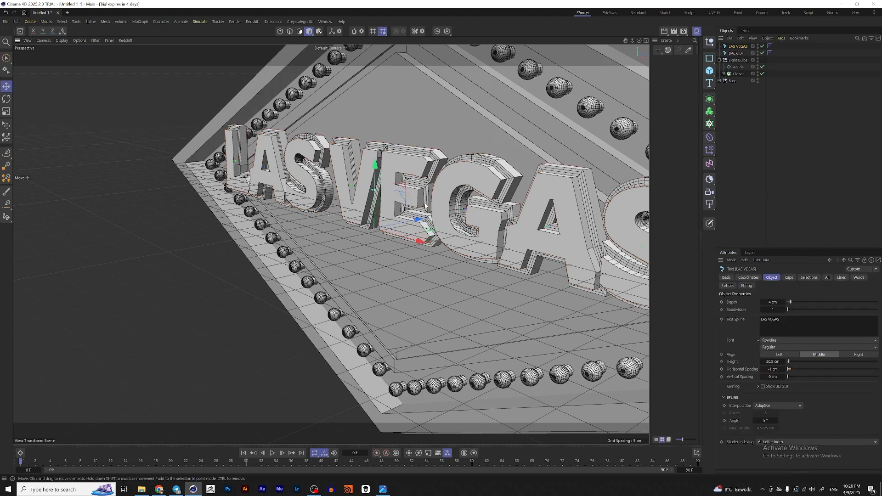
alt+drag(517, 206, 419, 434)
ctrl+click(736, 54)
key(ctrl+z)
scroll(471, 239, down, 5)
Step: Open the reference image and zoom in to examine the WELCOME TO lettering above LAS VEGAS
click(382, 489)
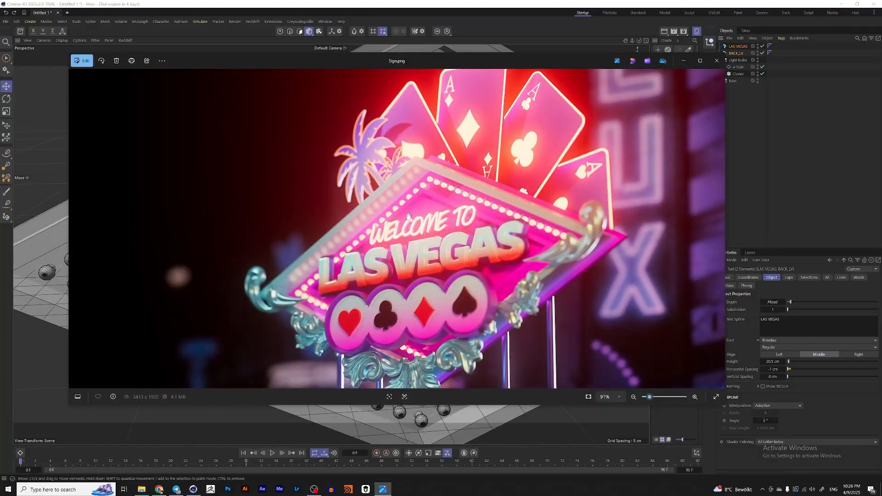
scroll(484, 192, up, 5)
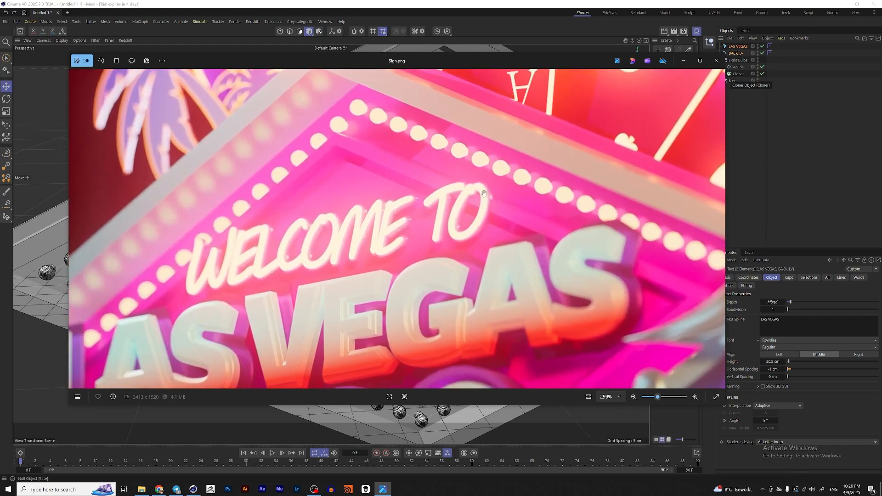
scroll(463, 194, down, 5)
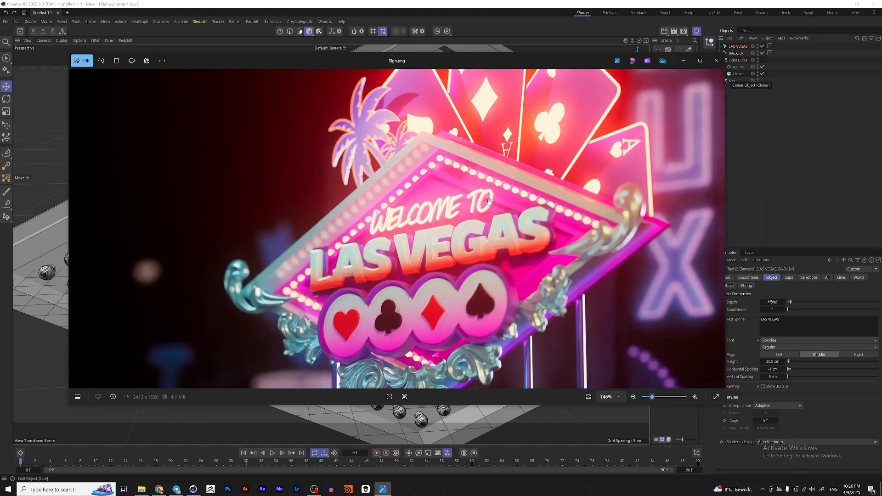
scroll(492, 201, up, 4)
scroll(517, 240, down, 2)
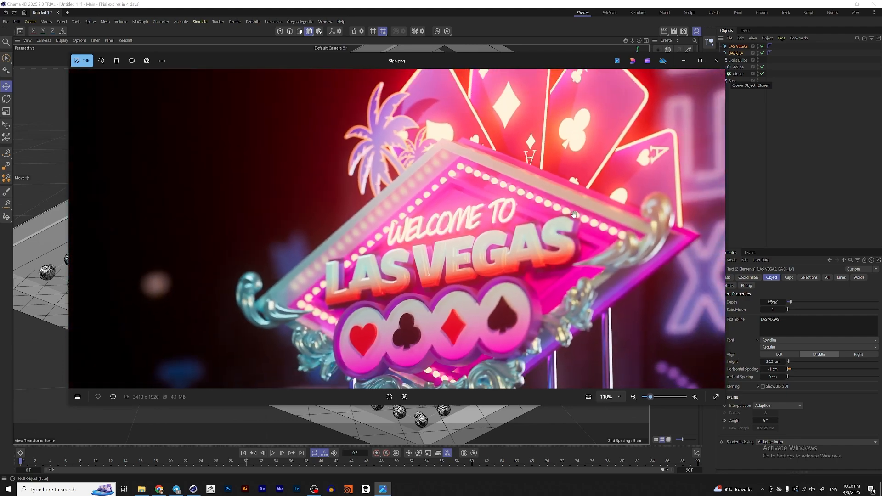
click(683, 61)
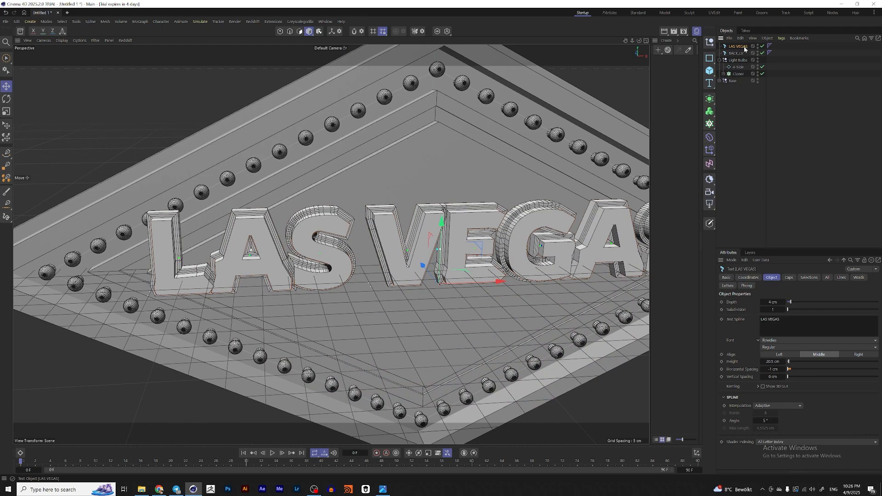
Step: Duplicate the LAS VEGAS text, move the copy above the main lettering and scale it down
ctrl+drag(743, 46, 742, 43)
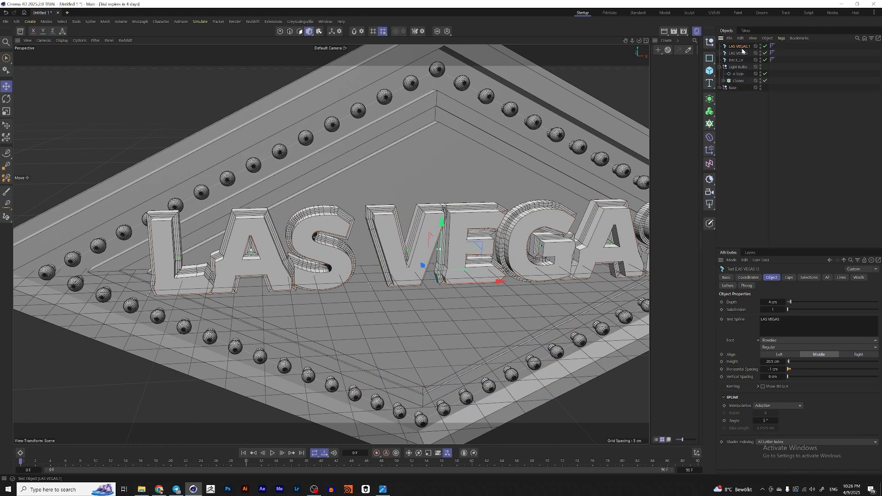
alt+drag(445, 233, 436, 160)
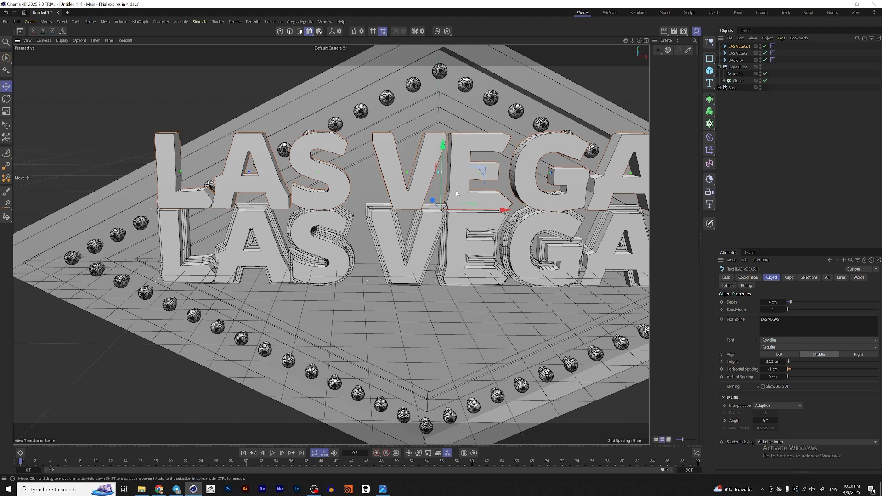
key(t)
drag(488, 188, 438, 161)
key(e)
click(735, 47)
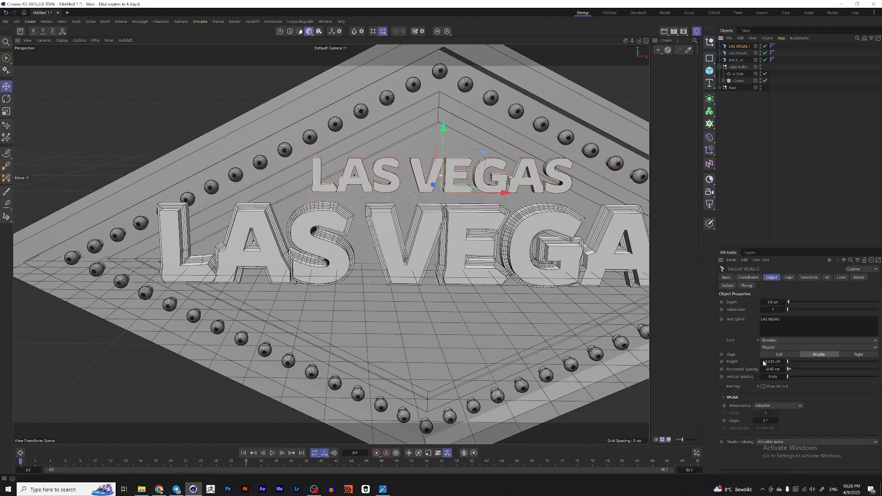
Step: Set the small text copy's font to MV Boli
click(772, 340)
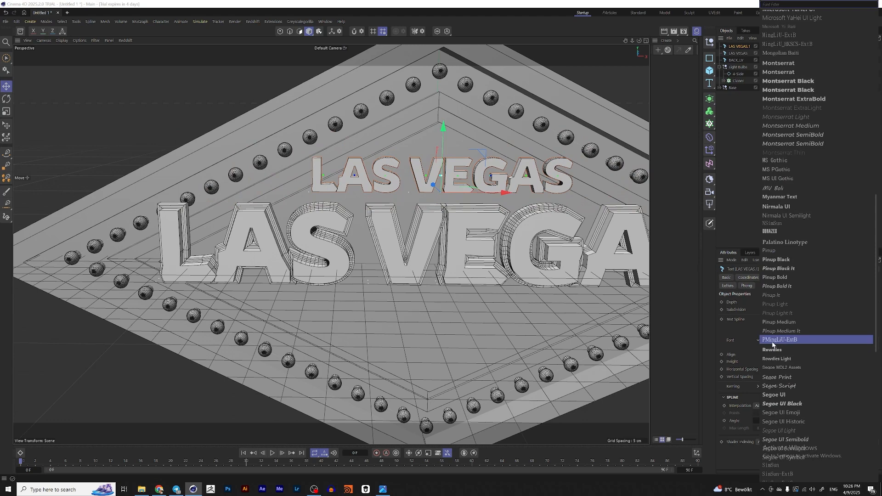
click(794, 188)
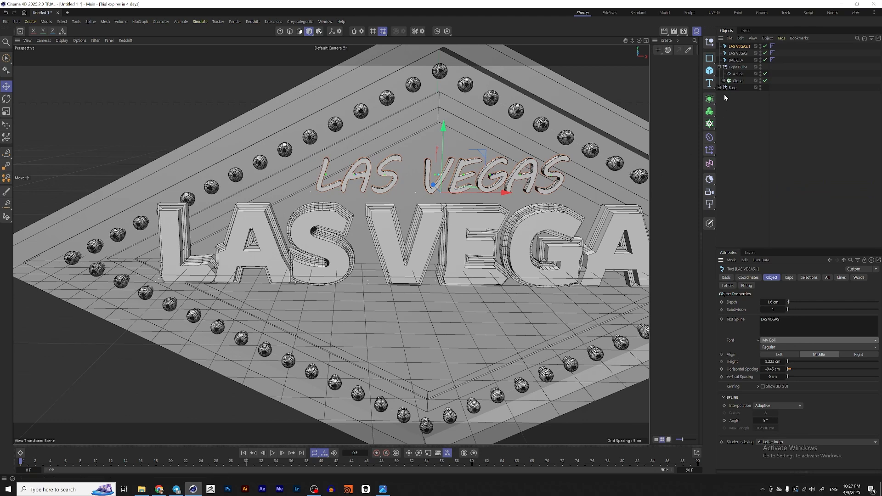
click(742, 59)
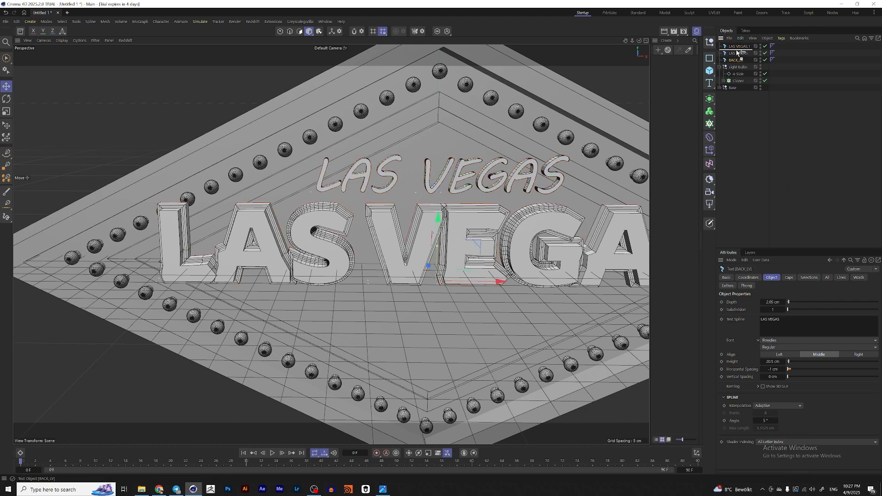
click(735, 47)
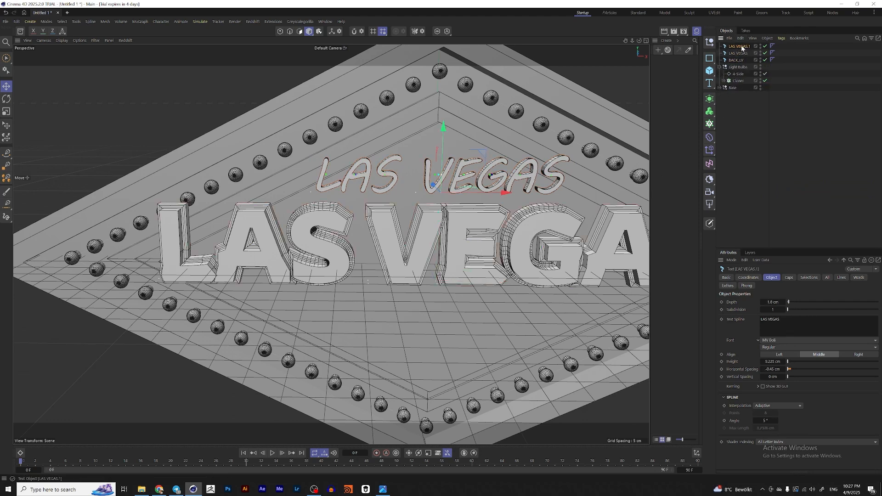
Step: Copy and paste the small text, then enable Bevel Outside on its caps with a bevel size of about 0.41 cm
key(ctrl+c)
key(ctrl+v)
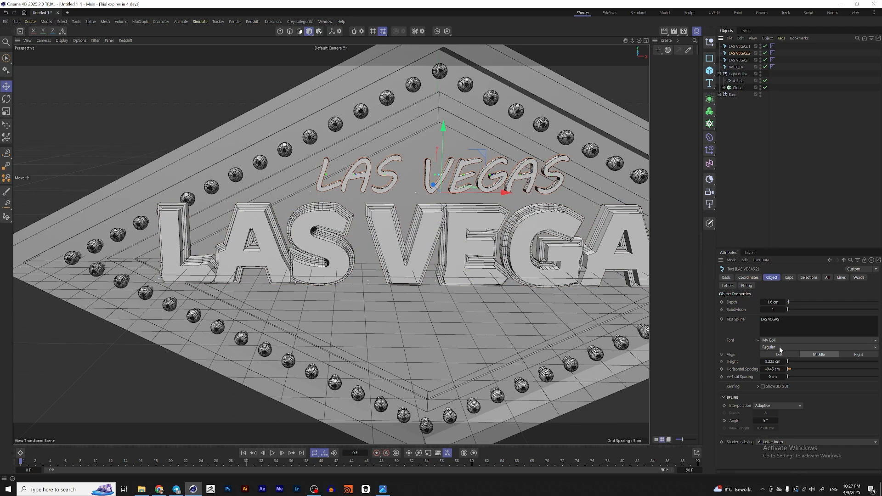
click(788, 277)
click(753, 383)
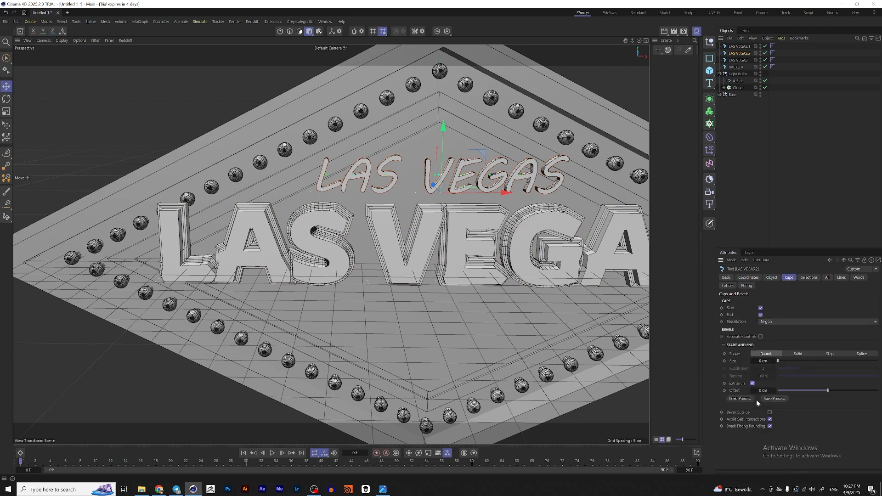
click(770, 412)
drag(764, 361, 783, 362)
scroll(553, 242, up, 4)
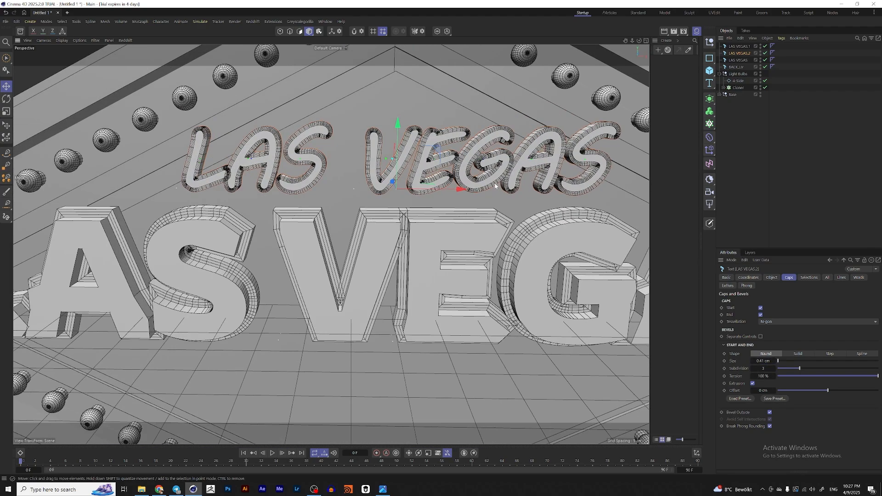
Step: Set the bevelled small copy's depth to 1 cm and position it behind the front small text
alt+drag(504, 180, 479, 161)
click(734, 54)
key(e)
alt+drag(565, 167, 478, 138)
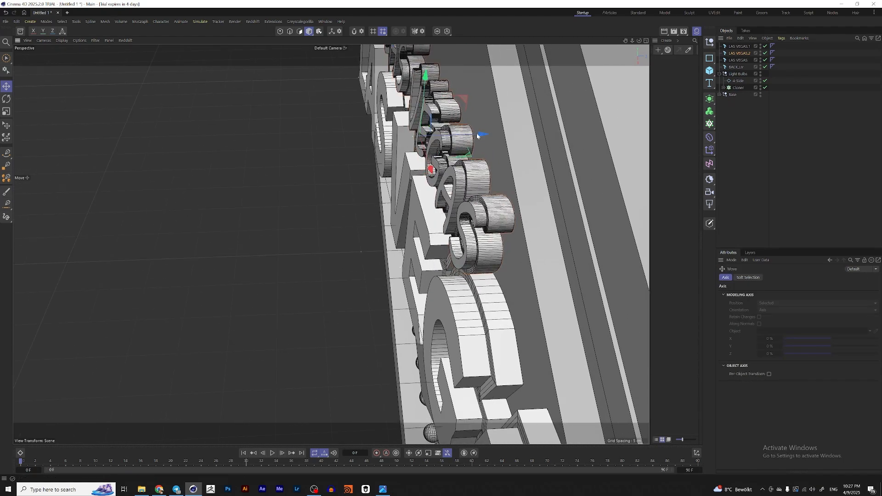
click(738, 53)
click(772, 277)
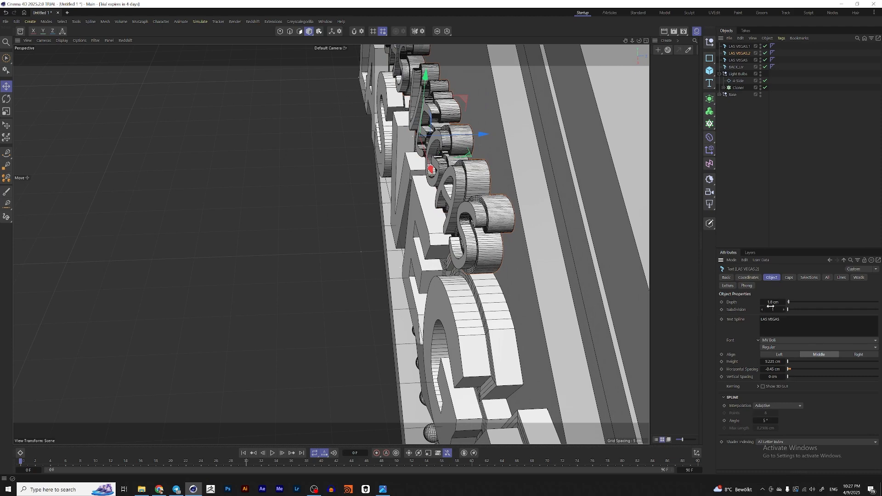
key(Return)
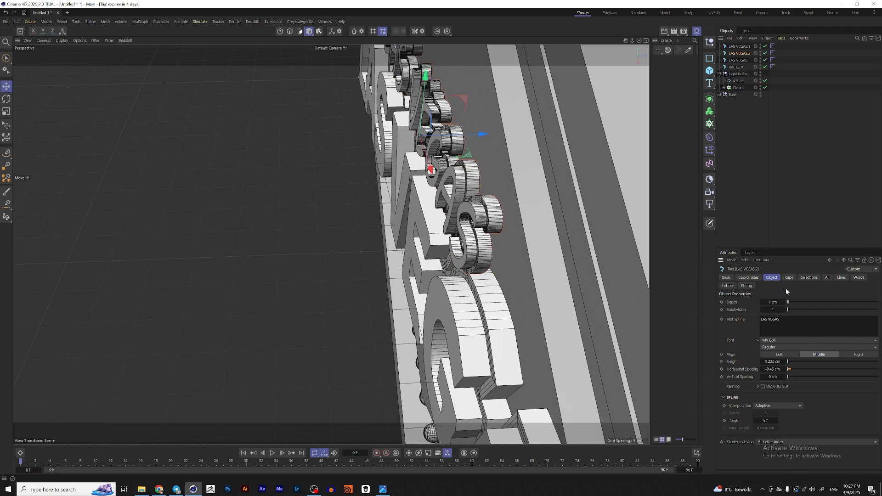
alt+drag(481, 173, 493, 144)
alt+drag(317, 246, 489, 192)
scroll(454, 210, down, 2)
scroll(466, 210, down, 3)
Step: Change the text of both small copies to WELLCOME
click(740, 46)
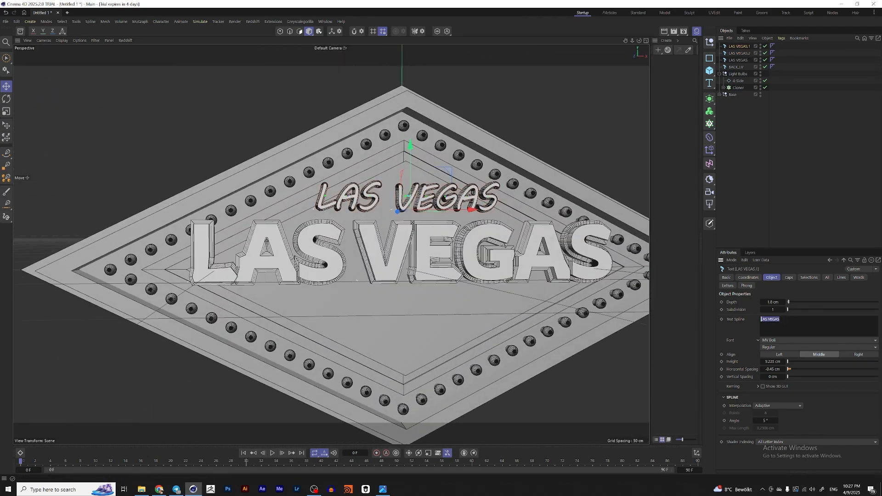
text(WELLCOME)
key(ctrl+a)
click(739, 53)
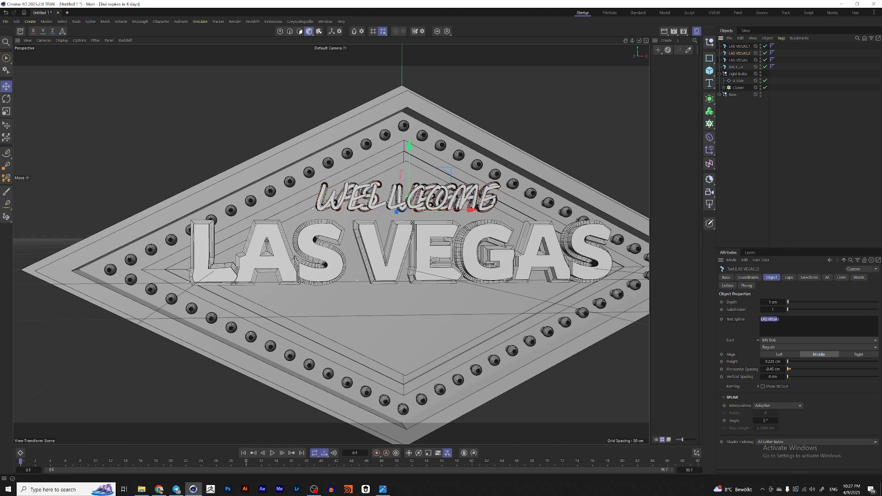
click(787, 319)
key(ctrl+v)
key(ctrl+a)
key(ctrl+v)
click(790, 211)
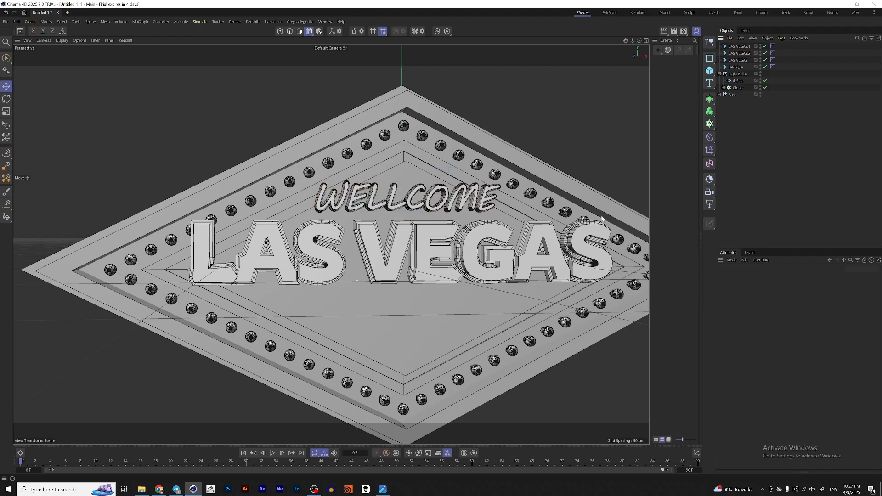
Step: Compare the new lettering in the viewport with the reference image
scroll(602, 218, up, 5)
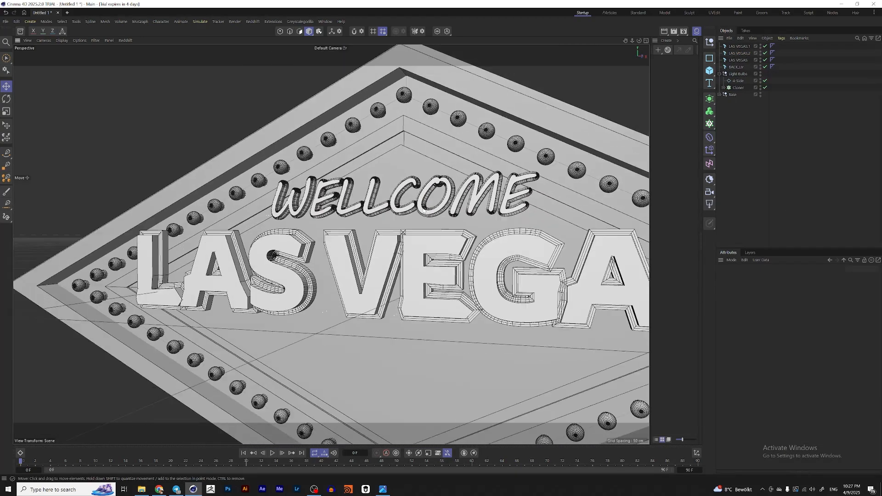
scroll(424, 211, down, 6)
mouse_move(454, 239)
alt+middle_down()
mouse_move(466, 235)
mouse_move(457, 235)
alt+middle_up()
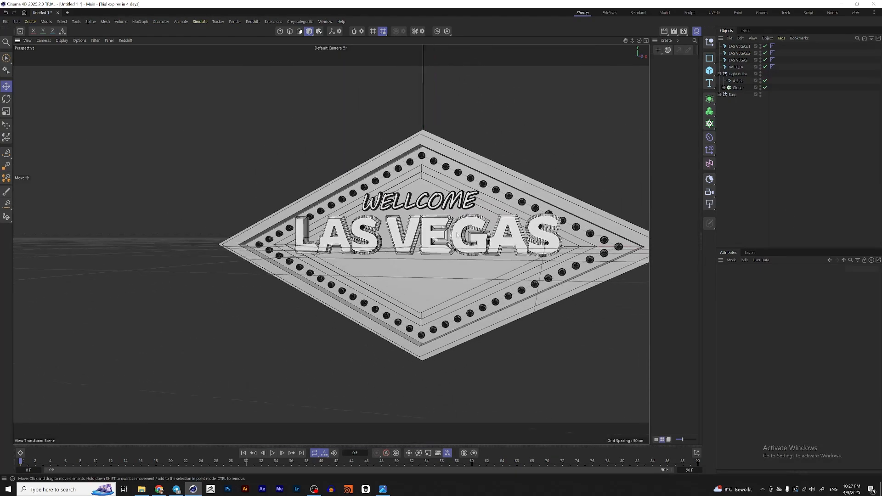
alt+drag(457, 236, 421, 233)
key(alt+Tab)
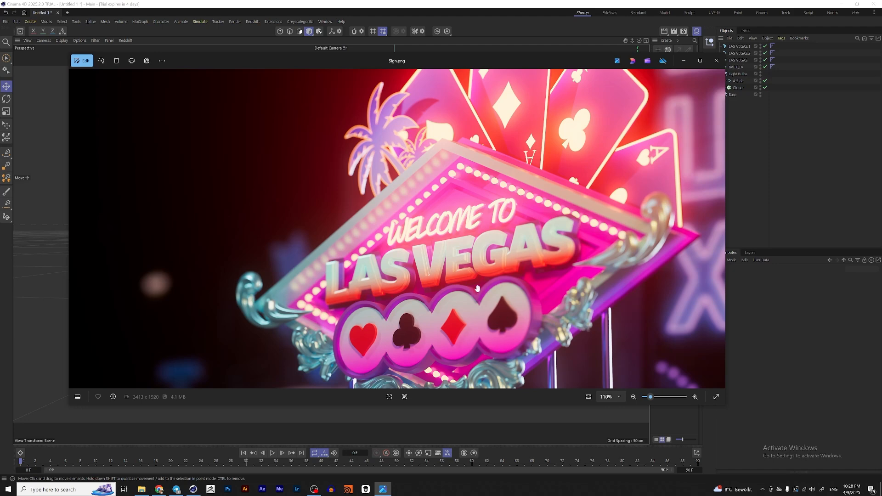
click(683, 60)
Step: Group all four text objects into a null named TEXT
click(735, 68)
shift+click(738, 46)
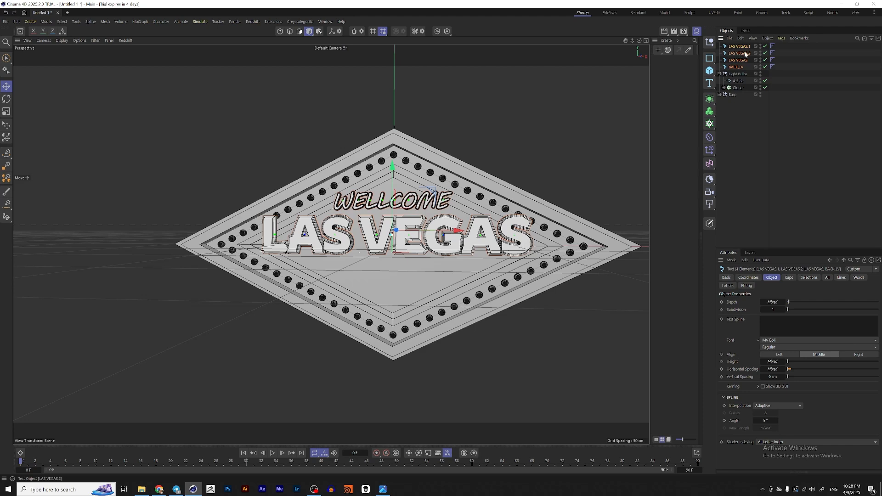
key(alt+g)
double_click(738, 46)
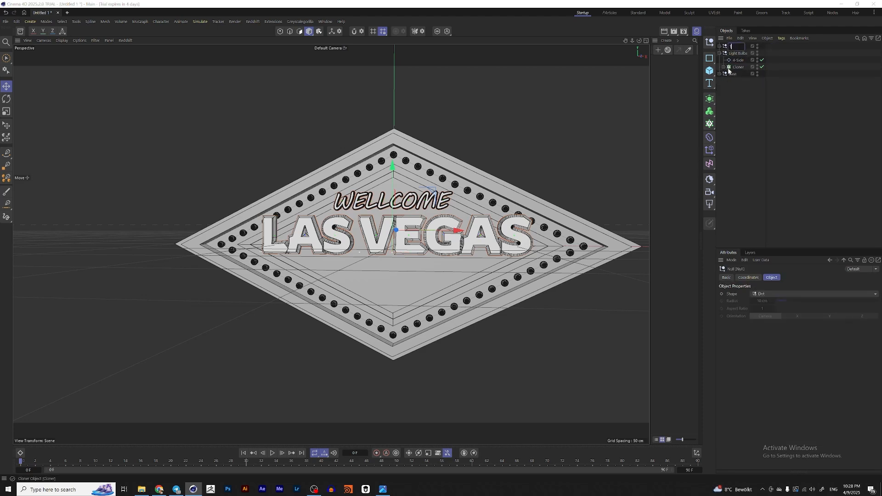
text(TEXT)
key(Return)
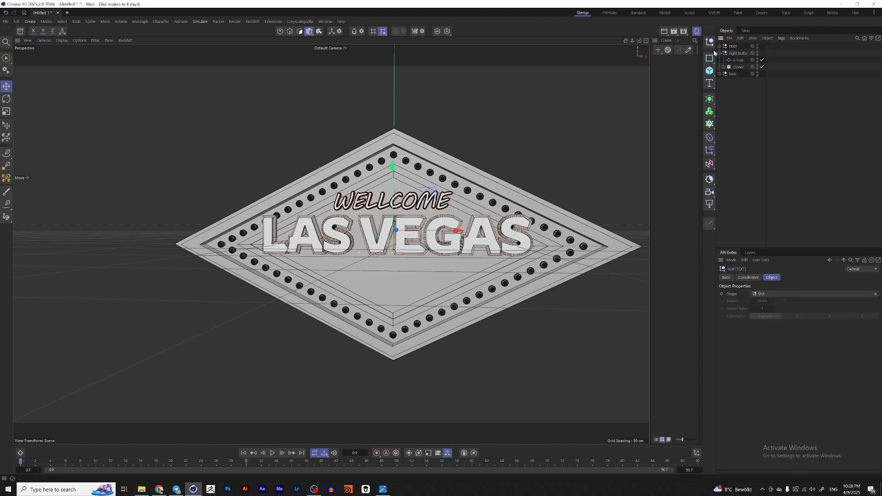
Step: Create a circle spline, scale it down and move it below the LAS VEGAS text
alt+middle_drag(327, 264, 331, 246)
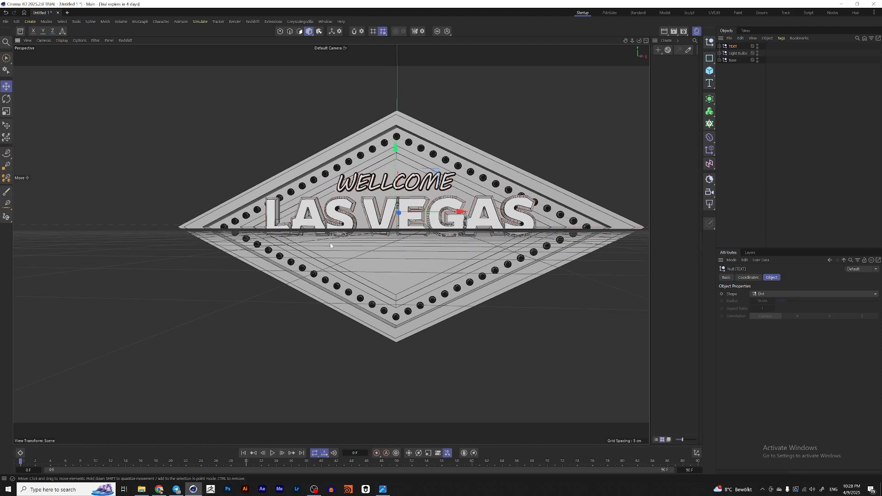
click(710, 58)
click(776, 70)
scroll(415, 222, down, 6)
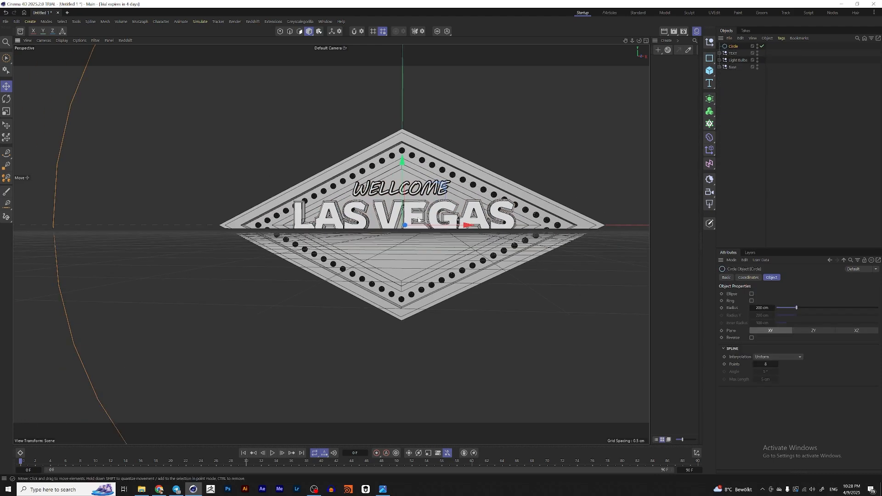
key(t)
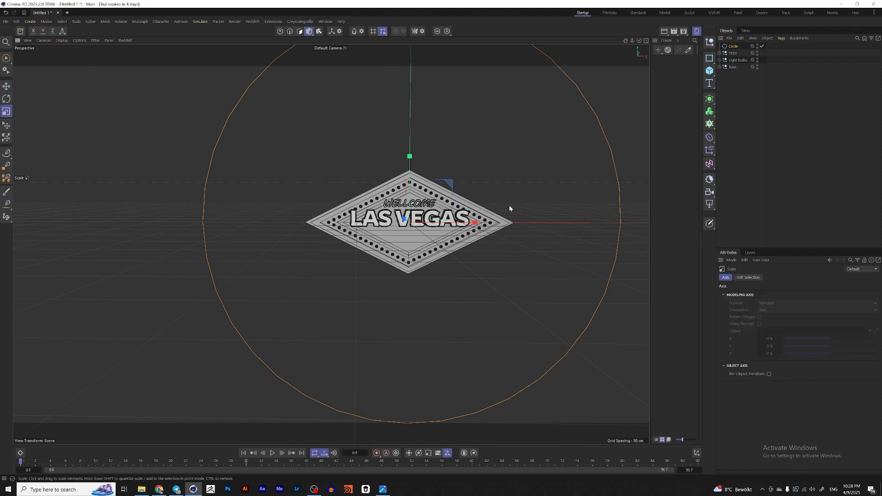
drag(510, 204, 295, 279)
scroll(432, 236, up, 2)
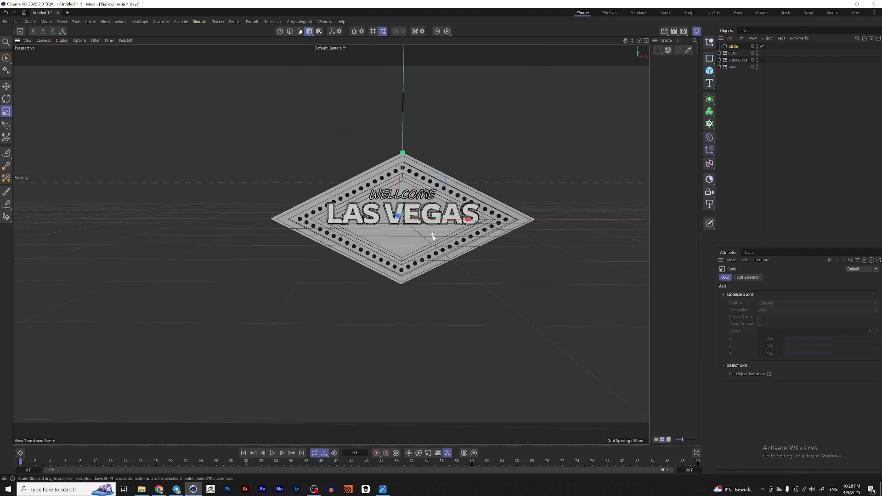
key(e)
alt+drag(415, 230, 448, 245)
mouse_move(389, 216)
mouse_down()
mouse_move(401, 223)
mouse_move(393, 220)
mouse_up()
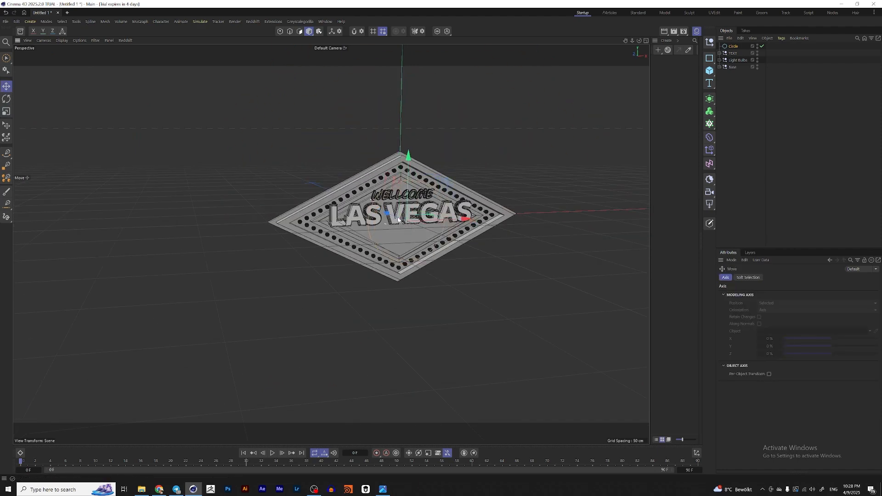
scroll(404, 250, up, 2)
alt+drag(418, 269, 390, 261)
Step: Check the reference image, then reposition and rescale the circle spline below the LAS VEGAS text
click(383, 490)
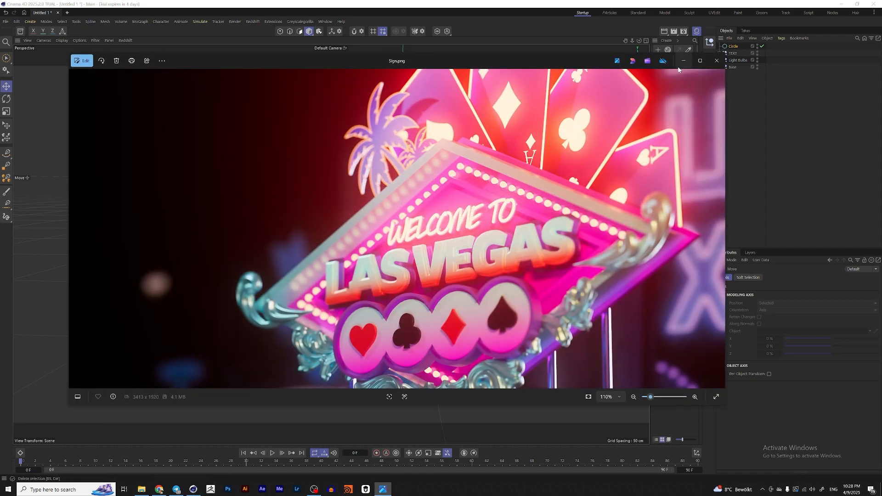
click(684, 60)
scroll(413, 215, up, 2)
key(t)
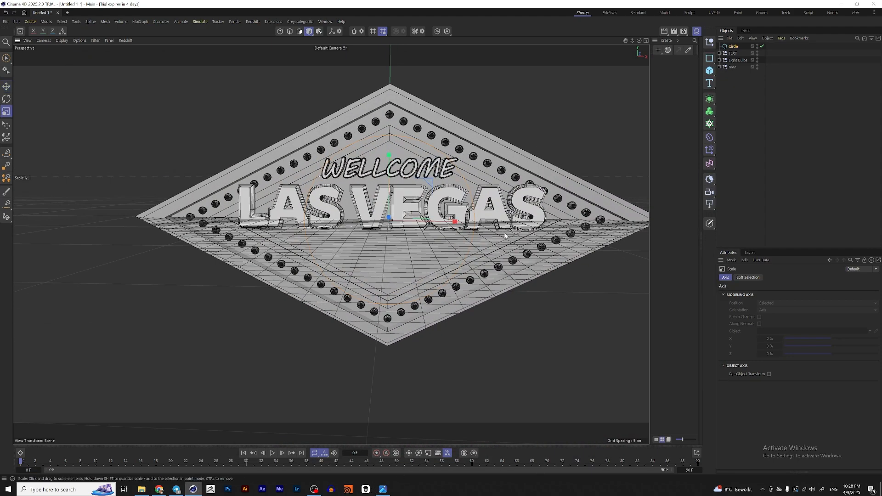
key(e)
alt+drag(379, 253, 402, 238)
drag(392, 156, 393, 210)
key(t)
drag(463, 257, 419, 273)
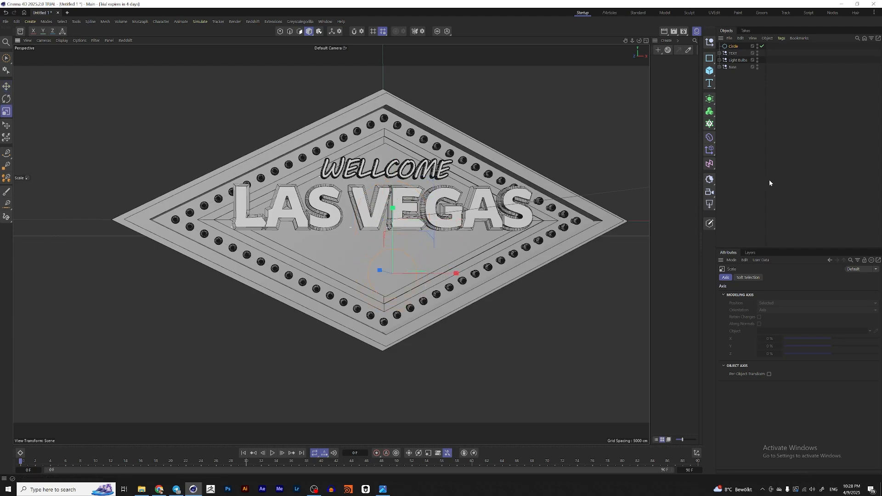
Step: Set the circle spline's radius to 5 cm
click(734, 46)
click(765, 308)
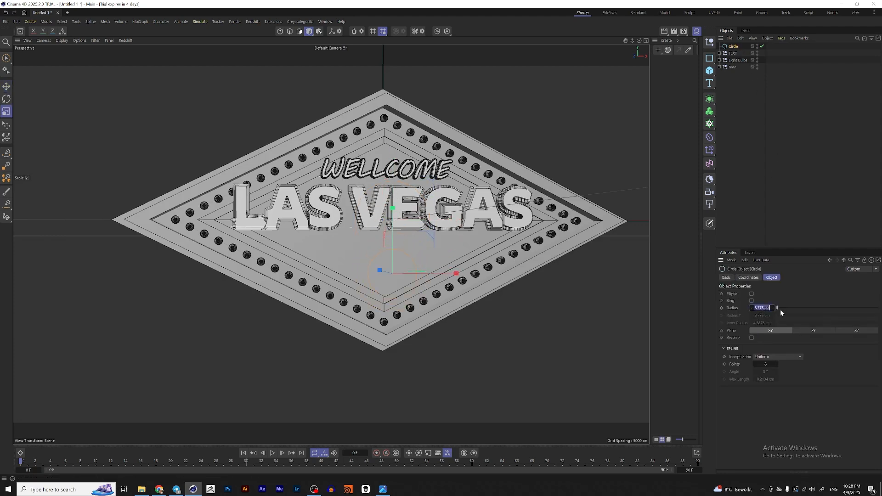
alt+middle_drag(503, 265, 526, 261)
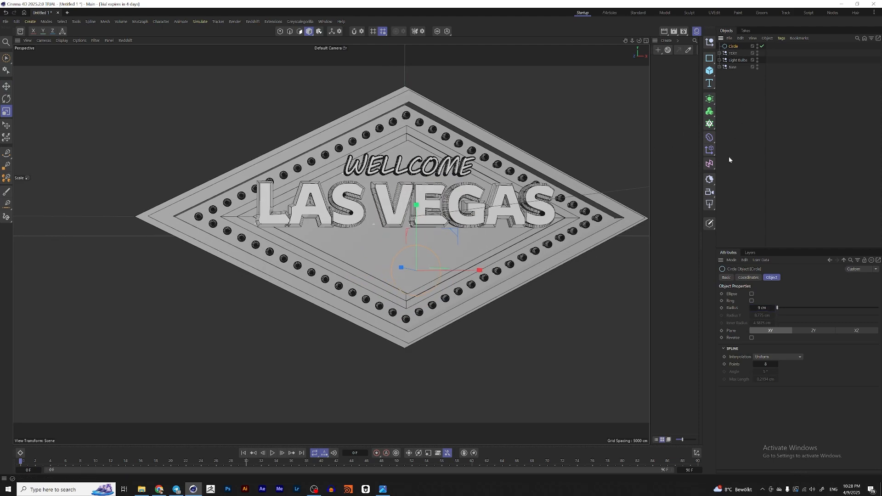
Step: Add a Cloner containing the circle and switch its mode to Linear
click(710, 111)
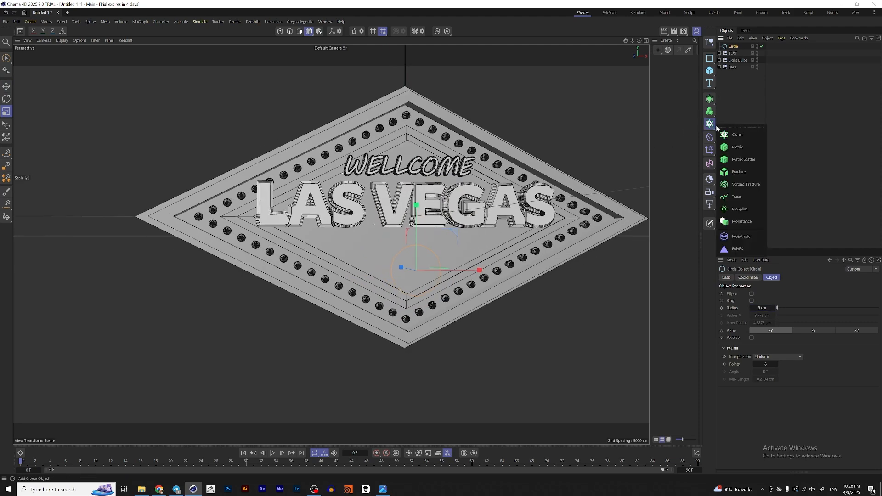
alt+click(748, 139)
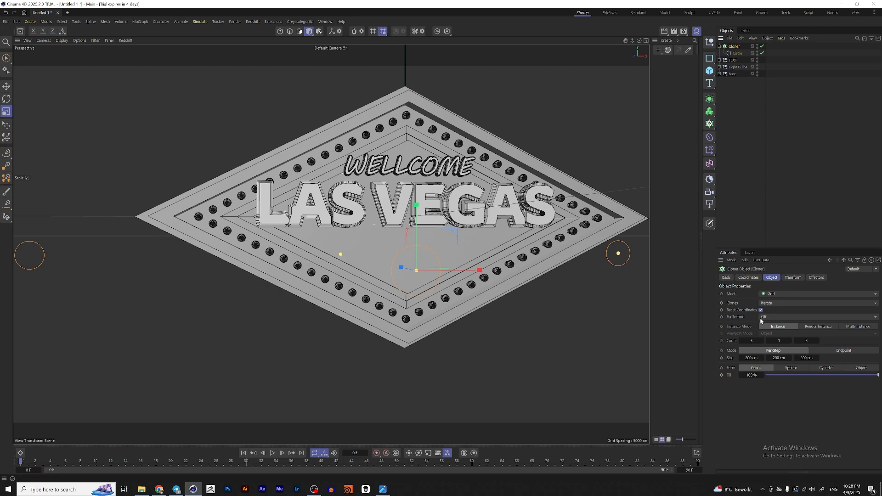
click(776, 294)
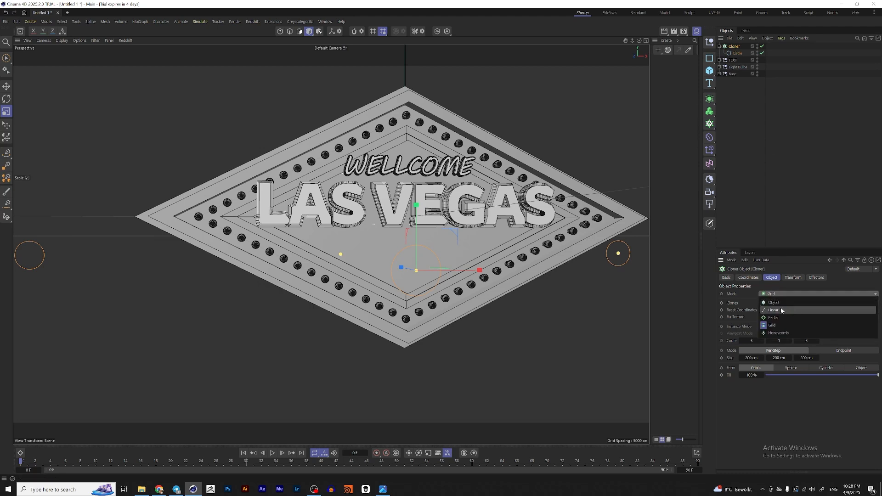
click(780, 310)
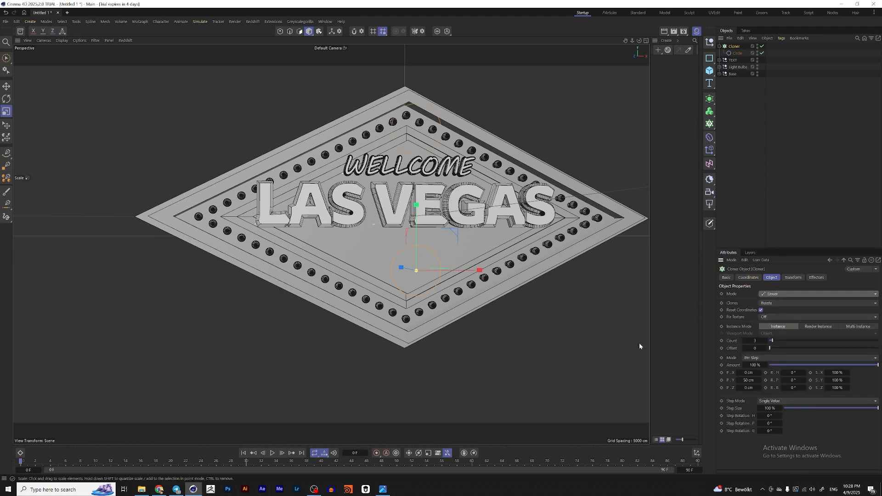
Step: Set the cloner's offset to P.X 14 cm and P.Y 0 cm with a count of 4
click(746, 381)
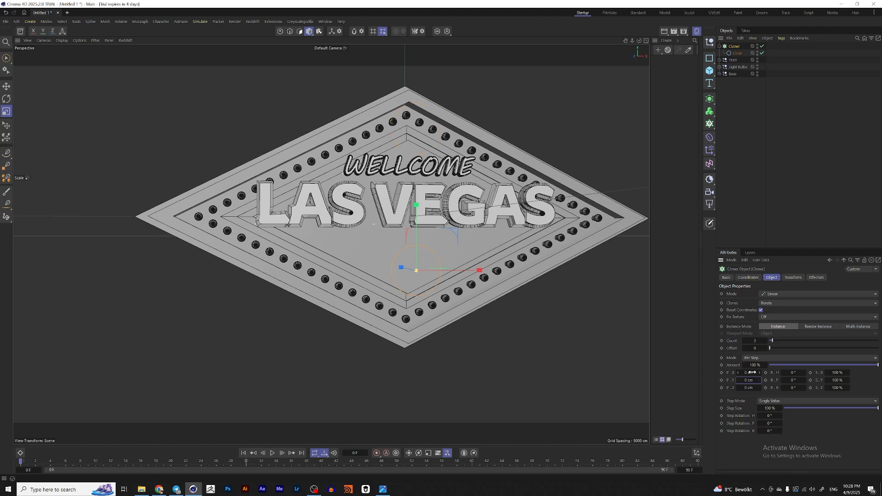
drag(749, 373, 754, 373)
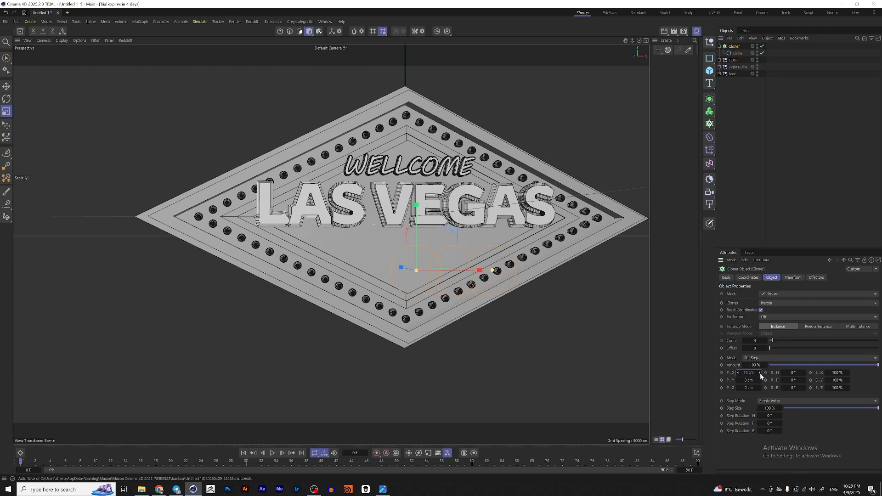
click(767, 341)
scroll(522, 294, up, 3)
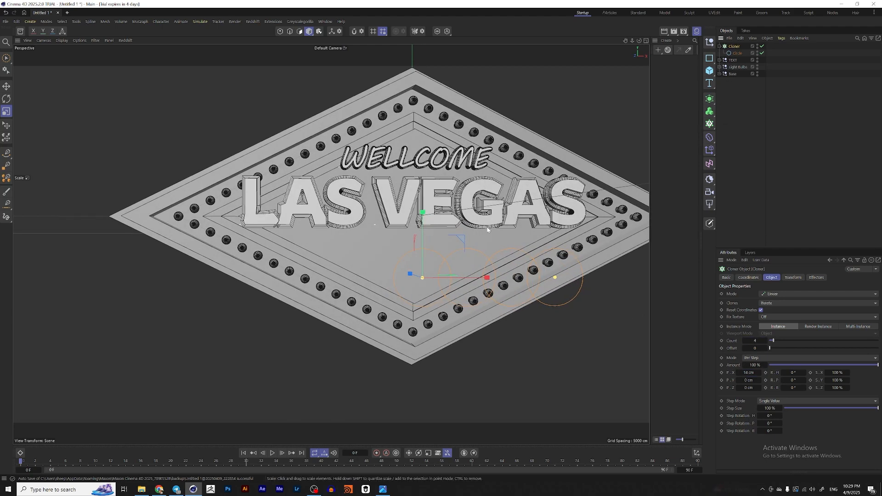
Step: Move the row of cloned circles to centre it under LAS VEGAS, checking in front view
key(e)
middle_click(444, 253)
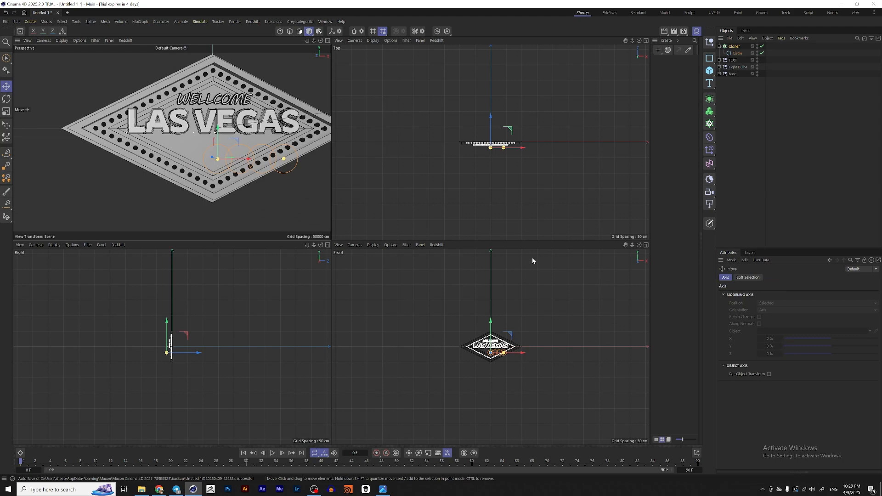
middle_click(463, 333)
scroll(366, 289, up, 6)
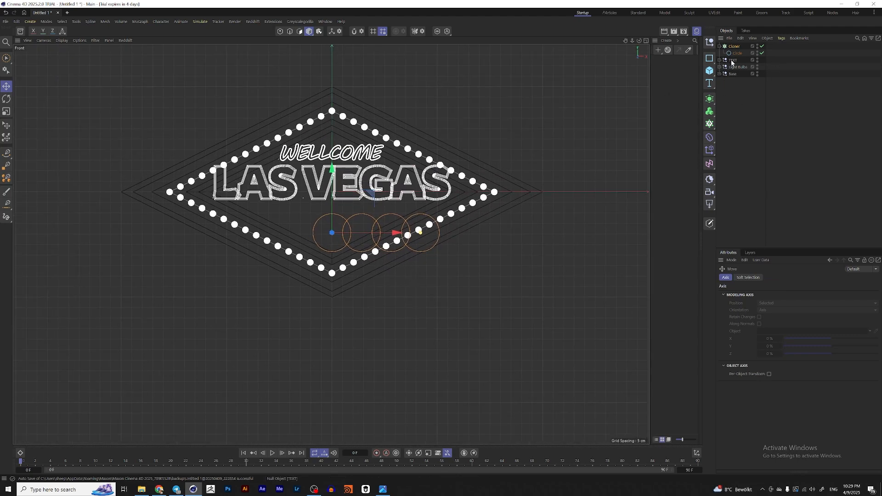
click(348, 227)
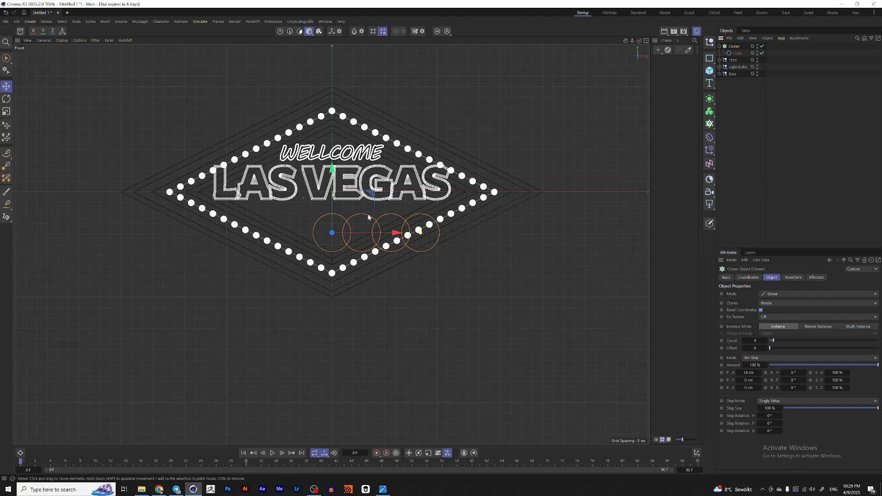
scroll(427, 237, up, 8)
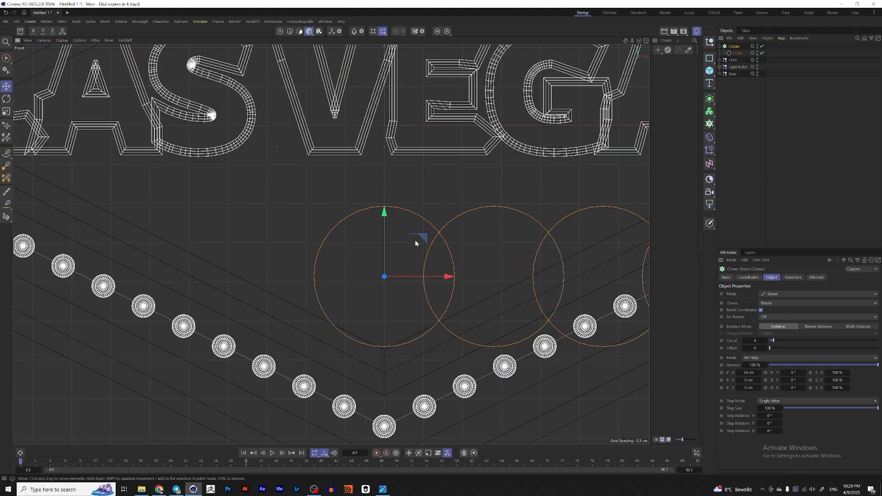
scroll(367, 221, down, 2)
drag(388, 246, 246, 244)
scroll(324, 202, up, 8)
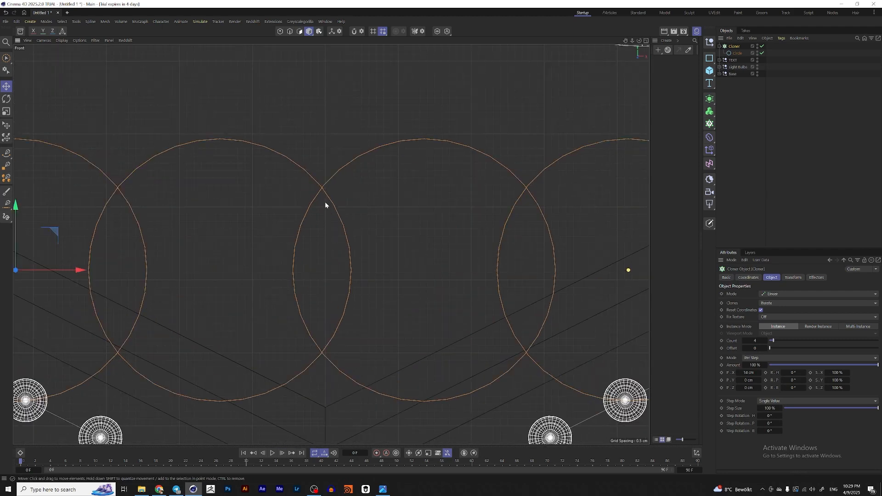
scroll(354, 193, down, 3)
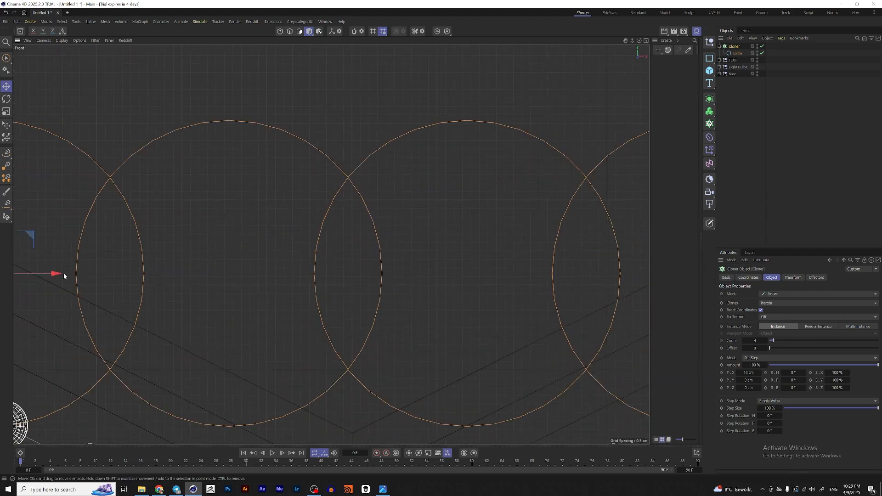
drag(54, 273, 58, 275)
scroll(285, 186, up, 3)
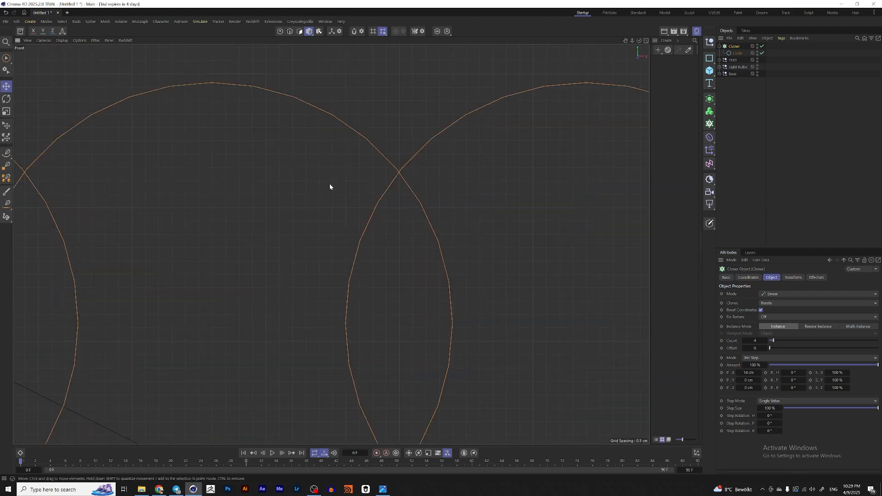
scroll(486, 153, up, 3)
scroll(441, 169, down, 10)
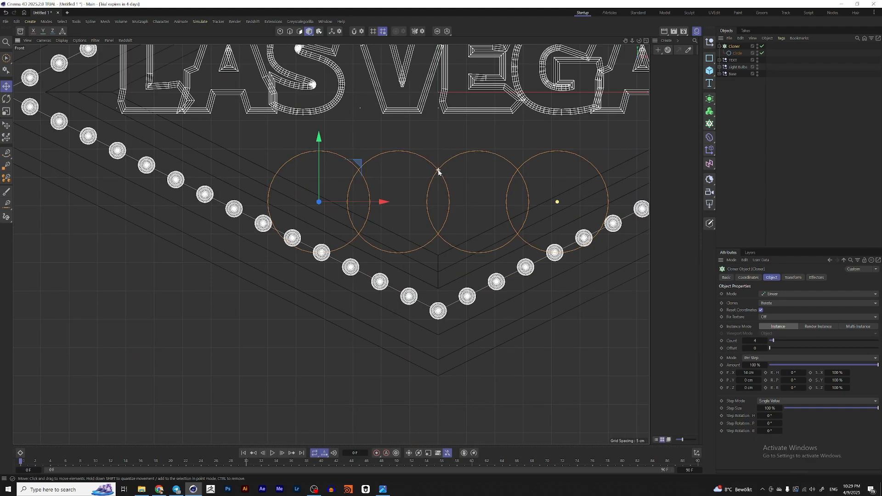
scroll(435, 174, up, 2)
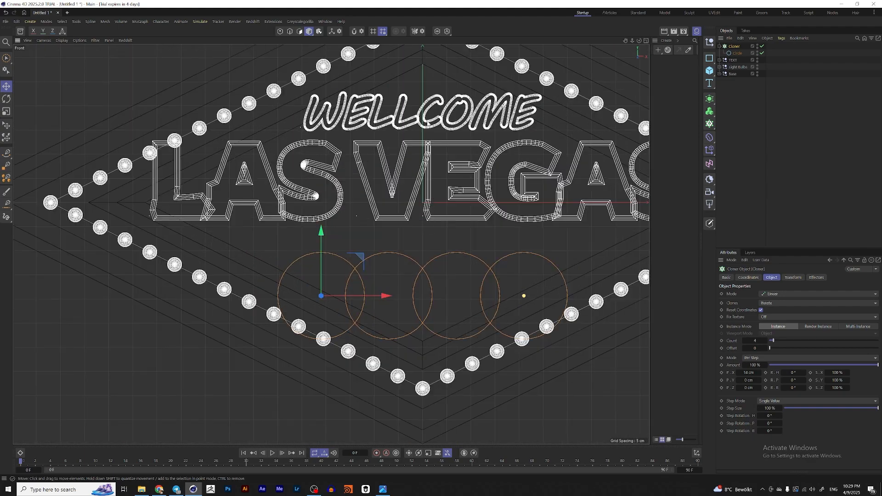
key(F1)
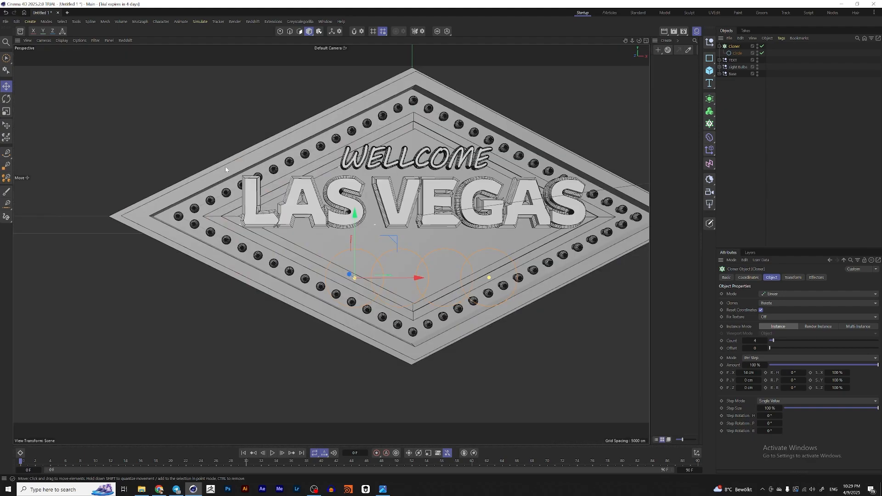
scroll(422, 260, up, 4)
drag(336, 232, 337, 227)
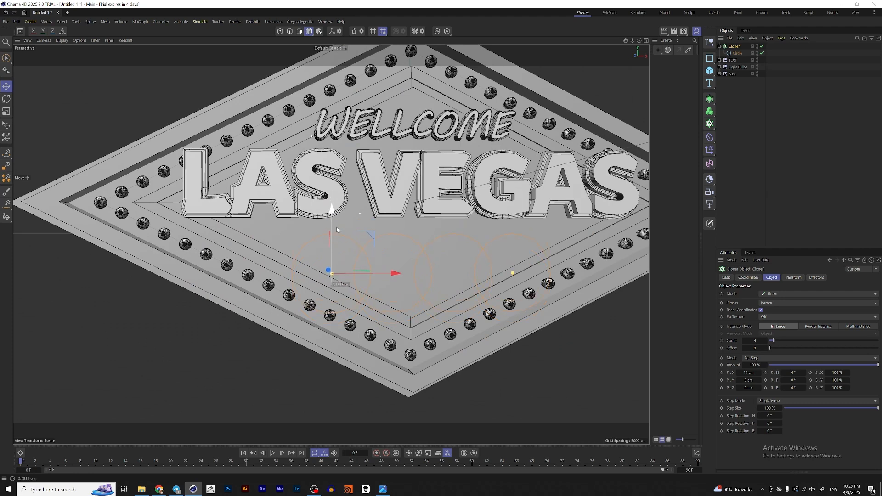
Step: Set the cloner's horizontal spacing to 16 cm
click(736, 54)
key(t)
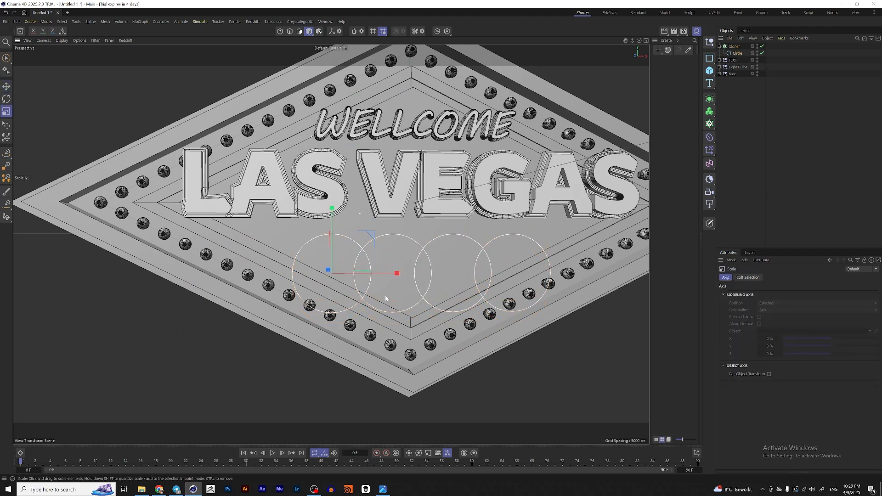
click(734, 46)
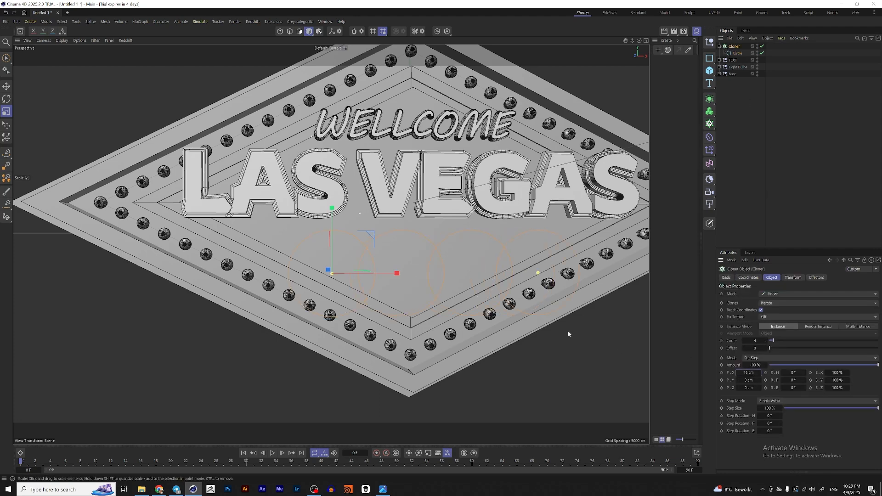
Step: Nudge the cloned circles into place below the text in front view
middle_click(418, 272)
middle_click(522, 339)
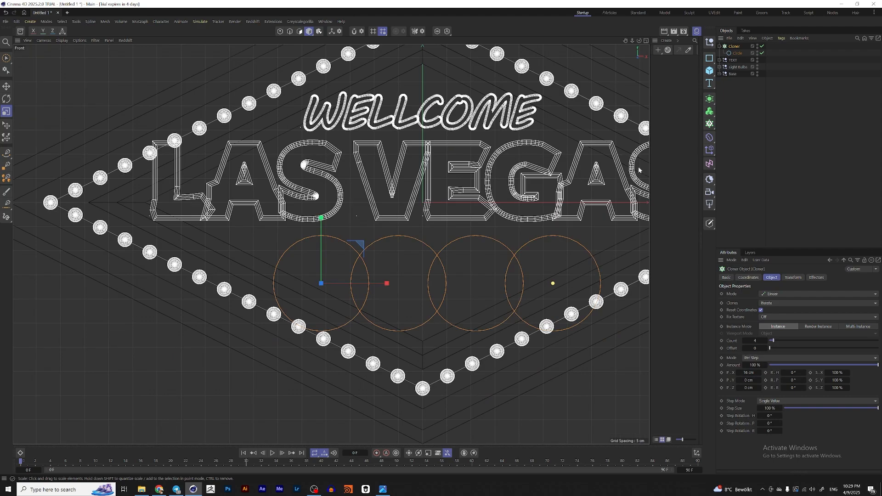
key(e)
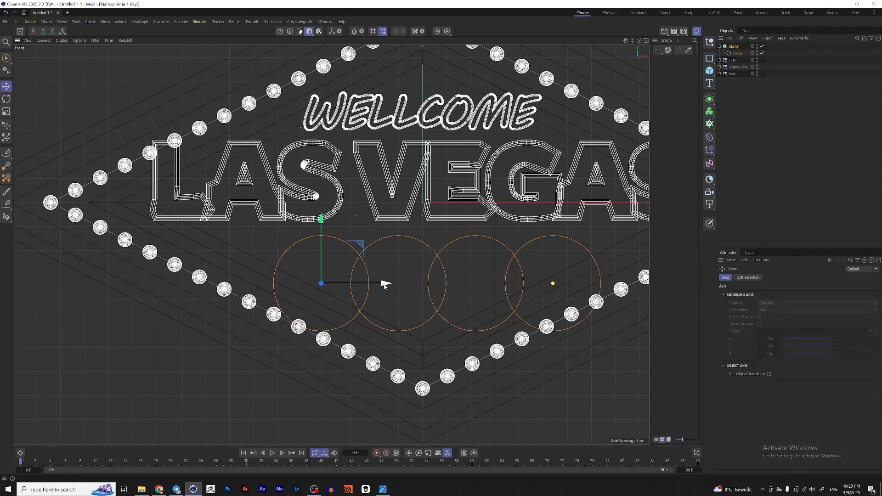
mouse_move(384, 282)
mouse_down()
mouse_move(364, 282)
mouse_move(373, 283)
mouse_up()
scroll(387, 289, up, 6)
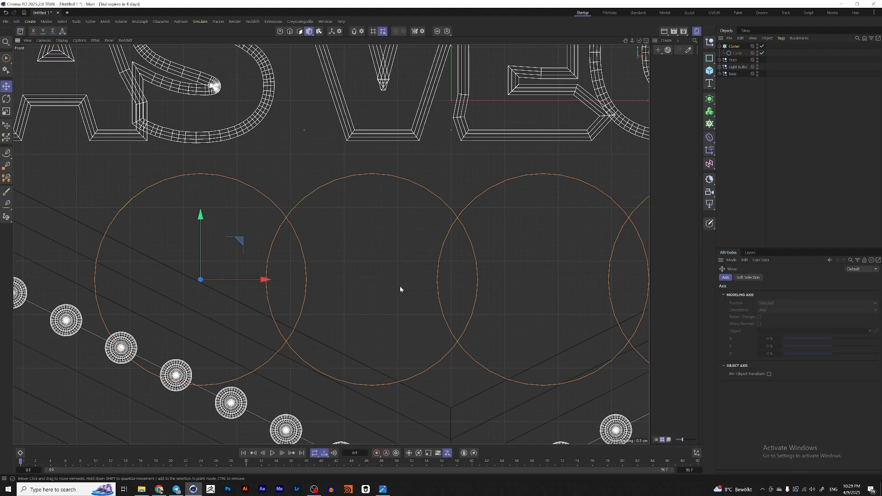
drag(210, 294, 188, 297)
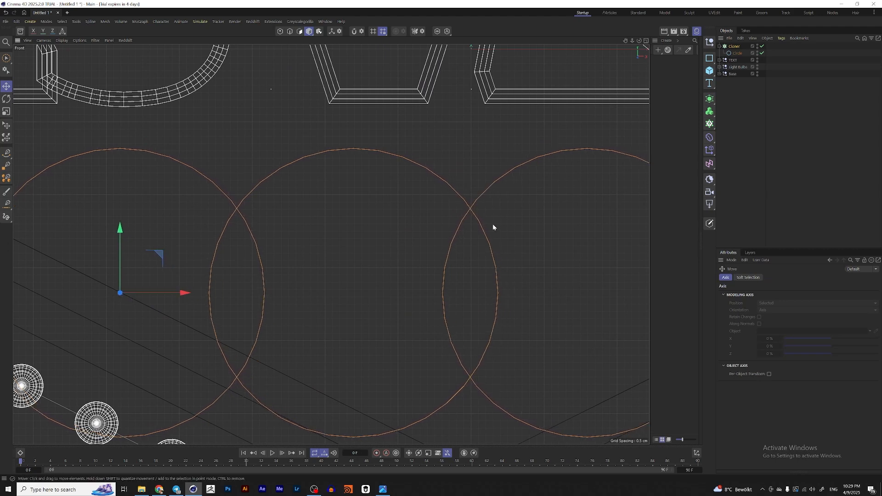
scroll(546, 281, down, 2)
middle_click(547, 278)
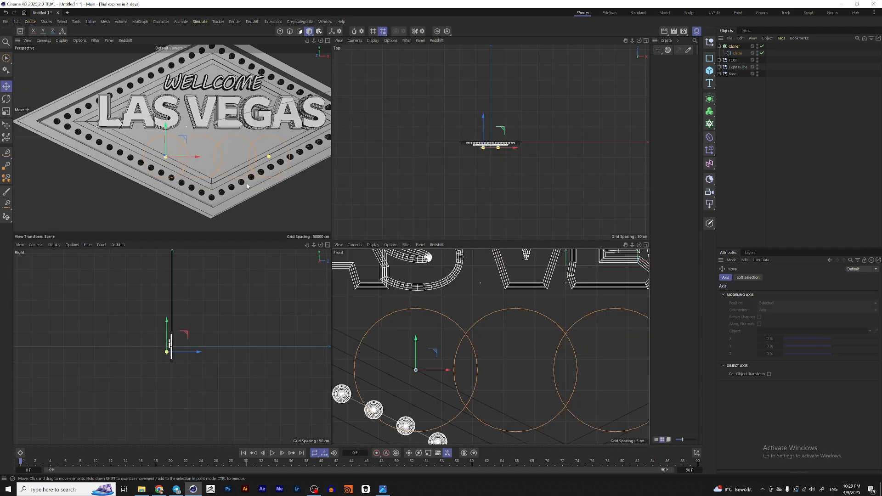
middle_click(285, 184)
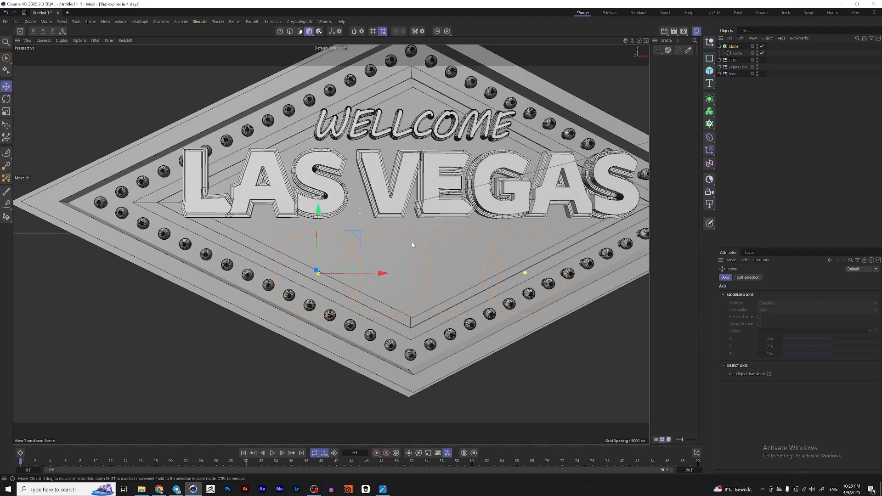
middle_click(433, 272)
middle_click(536, 329)
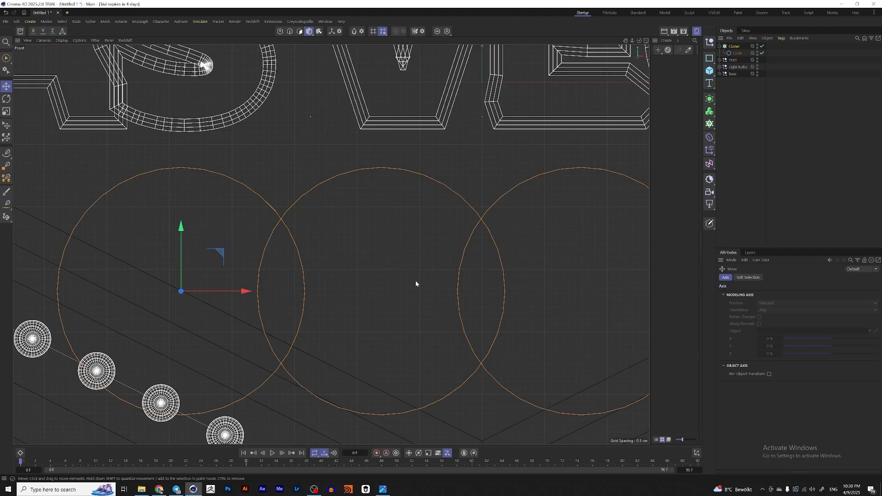
middle_click(415, 281)
middle_click(327, 222)
scroll(459, 278, up, 2)
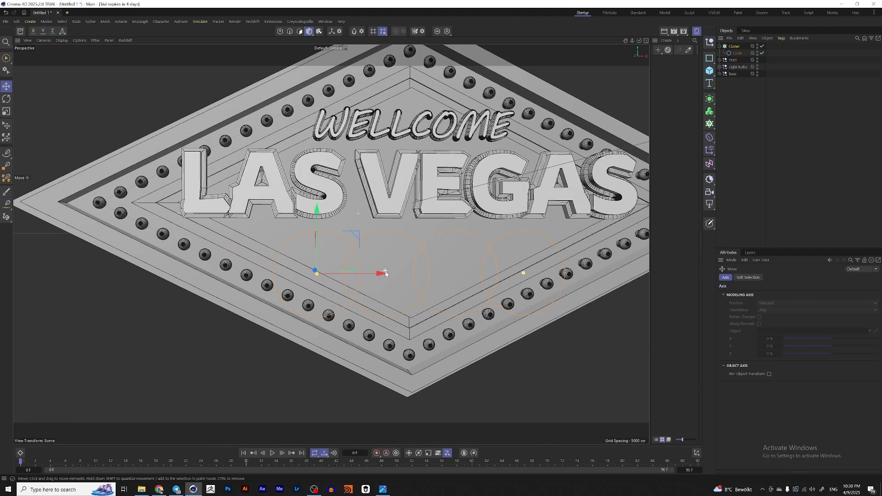
alt+drag(496, 258, 559, 228)
alt+drag(386, 258, 431, 236)
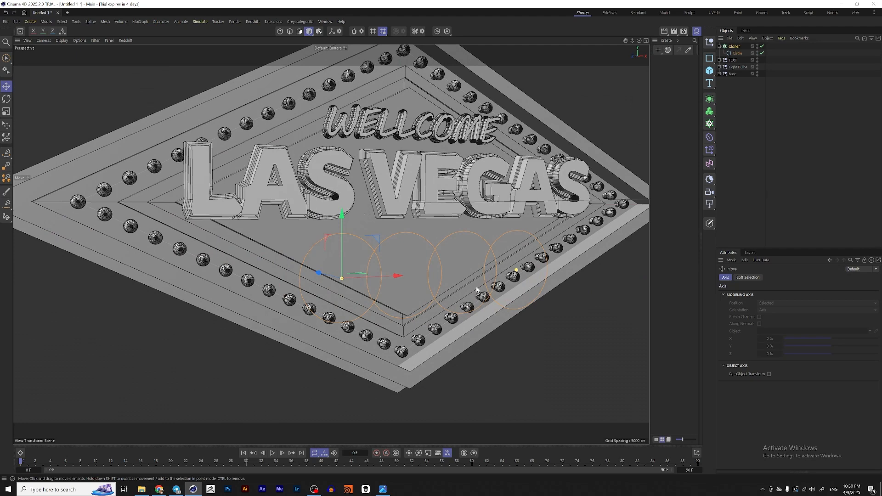
scroll(377, 263, up, 1)
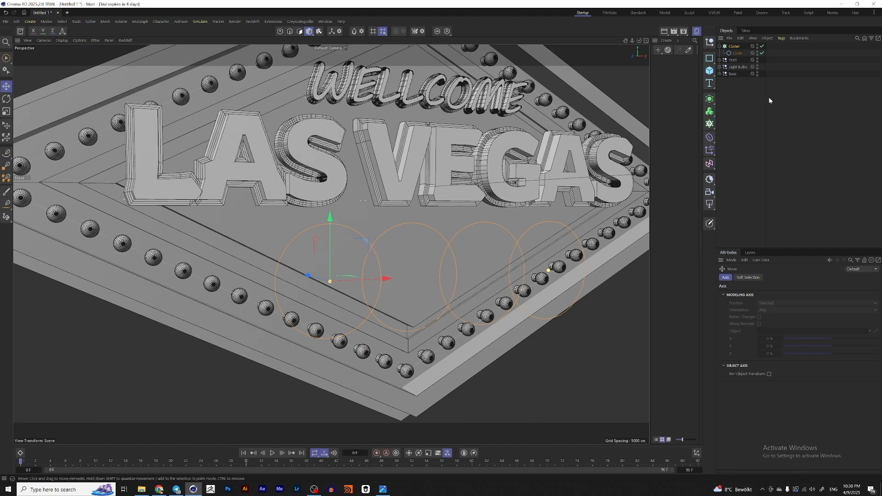
click(713, 101)
alt+click(752, 125)
alt+middle_drag(410, 233, 424, 230)
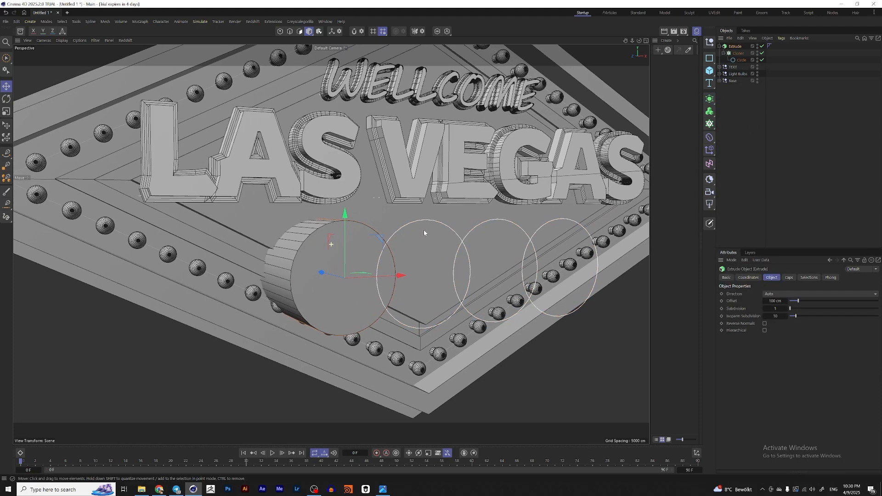
alt+drag(424, 230, 391, 230)
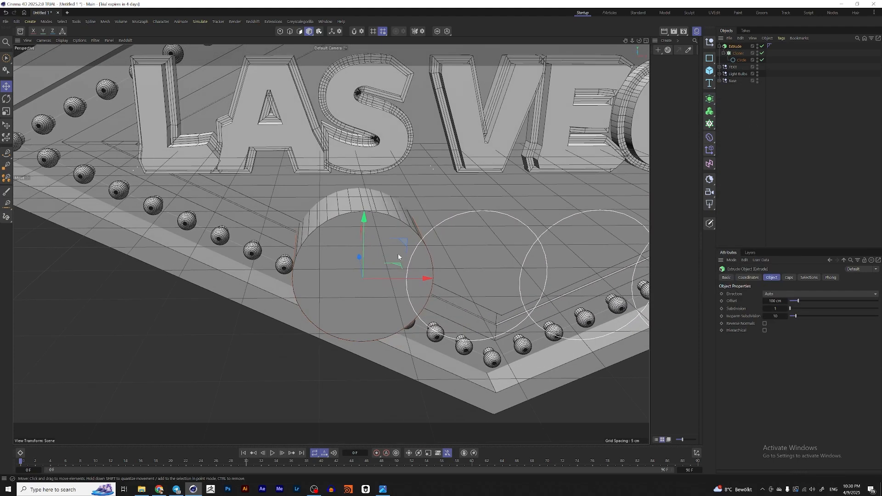
key(ctrl+z)
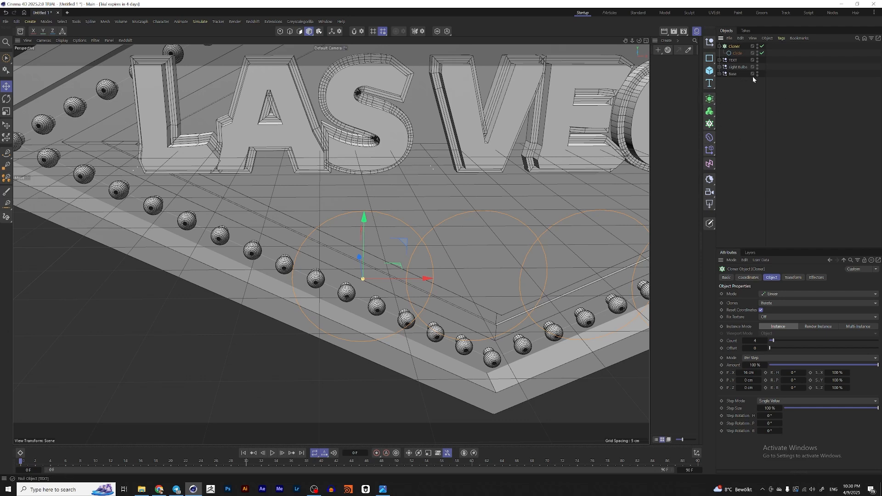
Step: Combine the cloned circles with a Spline Mask set to Union mode
click(709, 99)
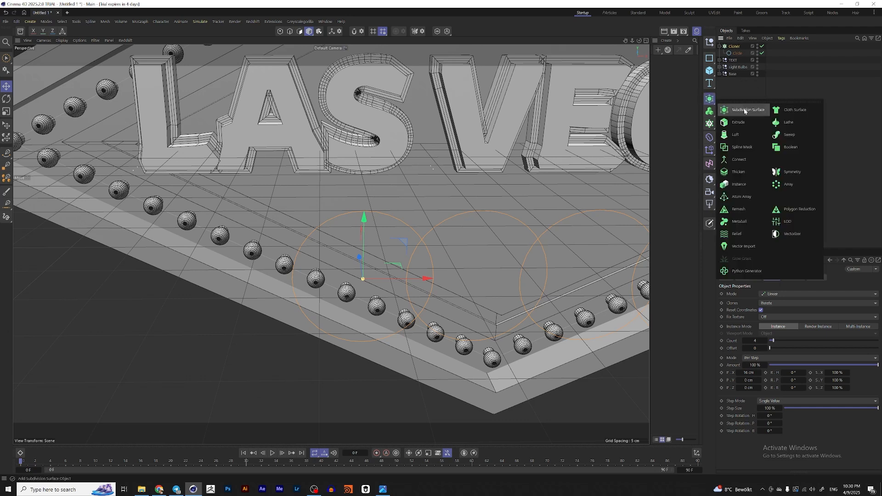
click(748, 151)
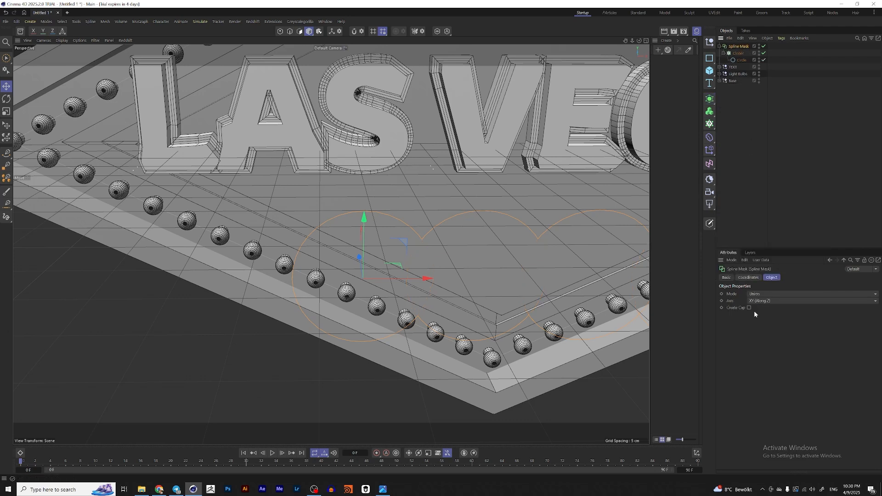
click(776, 294)
click(775, 325)
click(783, 294)
click(784, 318)
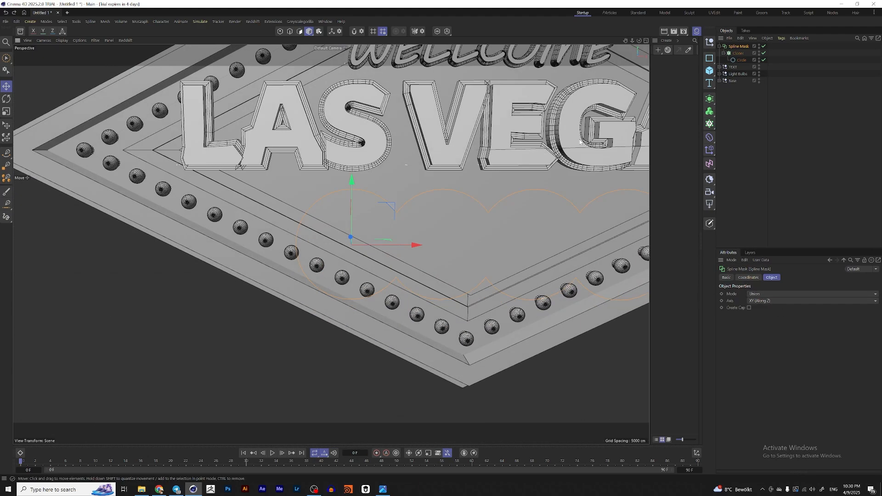
Step: Extrude the masked circle outline with an offset of 5 cm
click(710, 98)
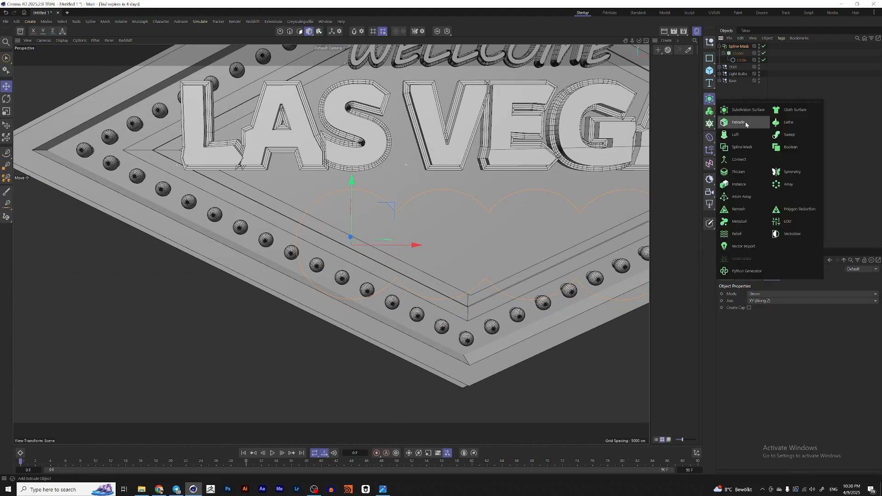
alt+click(738, 123)
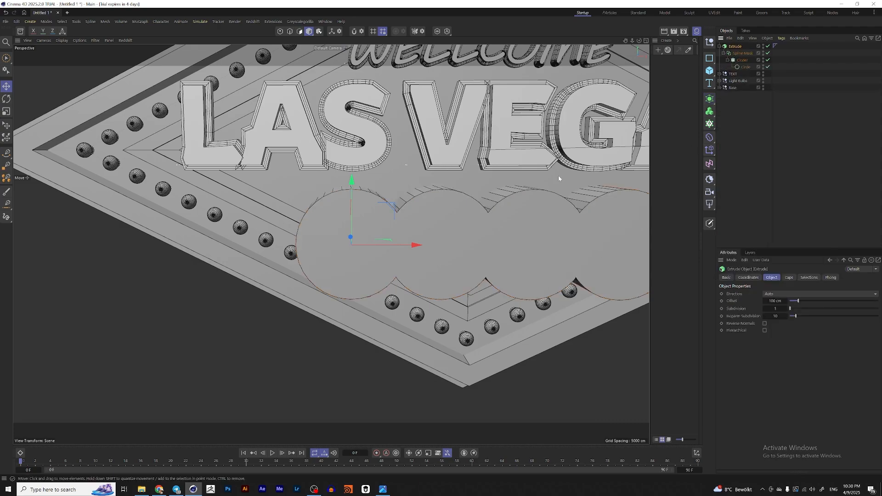
scroll(561, 180, down, 3)
alt+middle_drag(486, 178, 400, 198)
scroll(392, 205, up, 2)
alt+drag(392, 206, 347, 219)
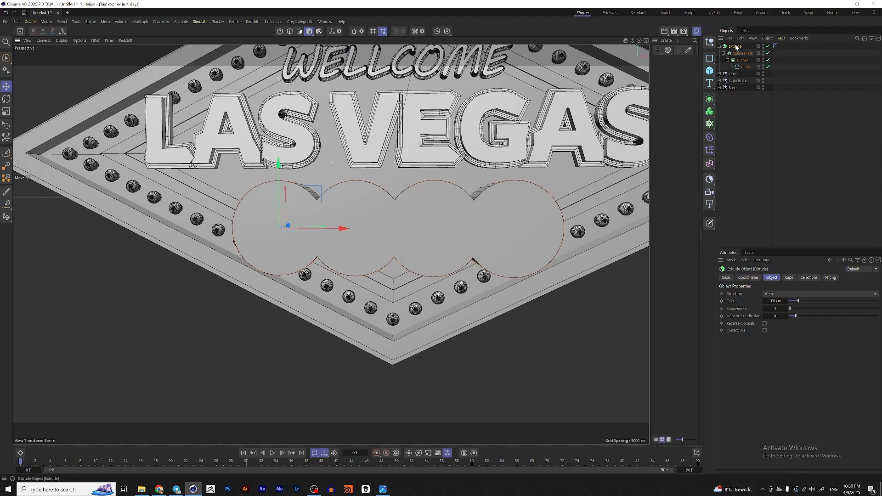
click(776, 301)
text(5)
key(Return)
mouse_move(481, 277)
alt+mouse_down()
mouse_move(455, 259)
mouse_move(482, 264)
alt+mouse_up()
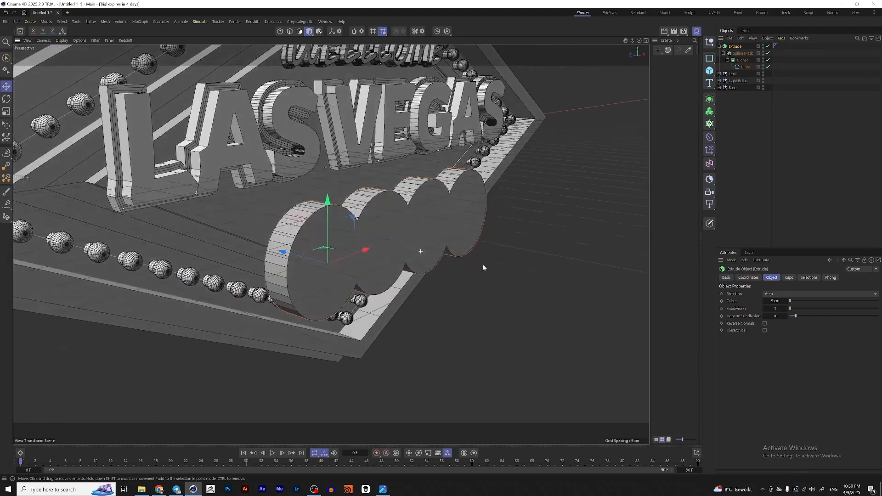
Step: Give the extrusion's caps a Step bevel with an offset of -1 cm
click(789, 277)
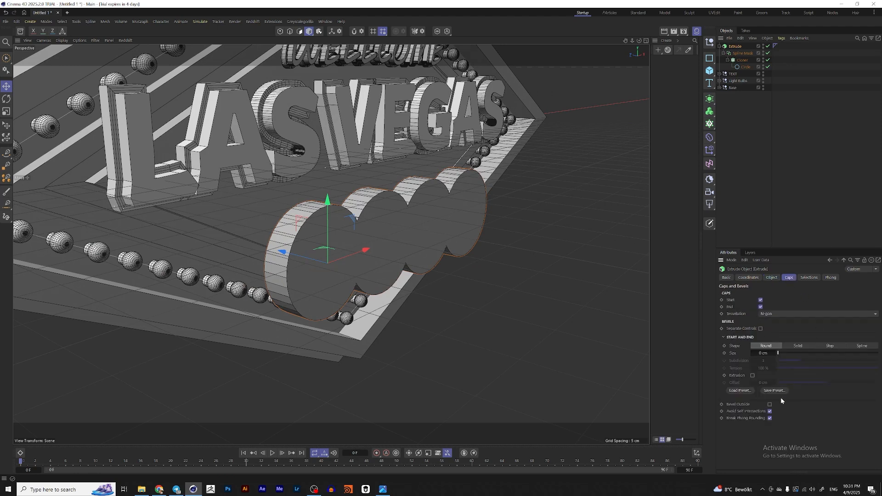
click(749, 391)
double_click(802, 347)
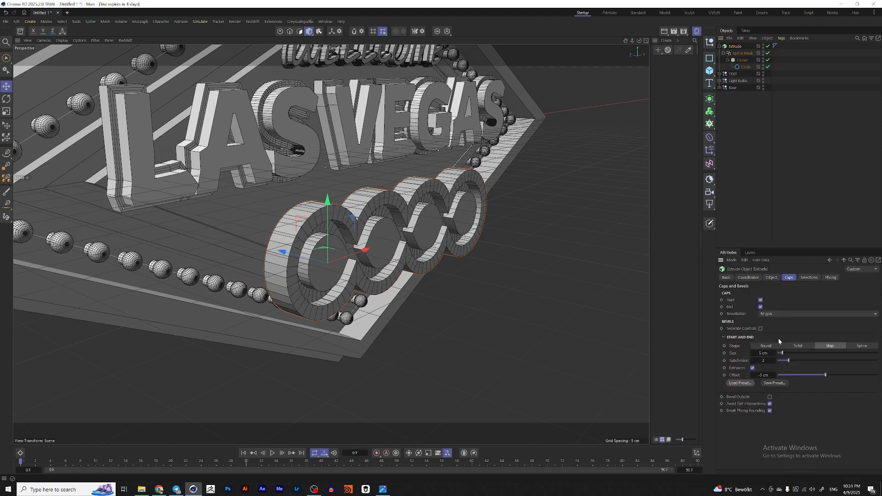
click(765, 375)
text(-1)
key(Return)
Step: Set the caps' bevel size to 1.5 cm
scroll(401, 211, up, 3)
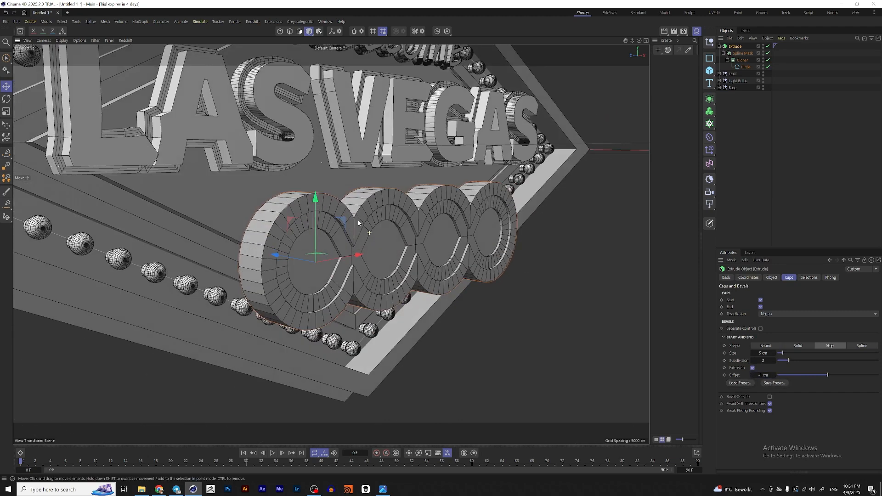
text(2)
key(Return)
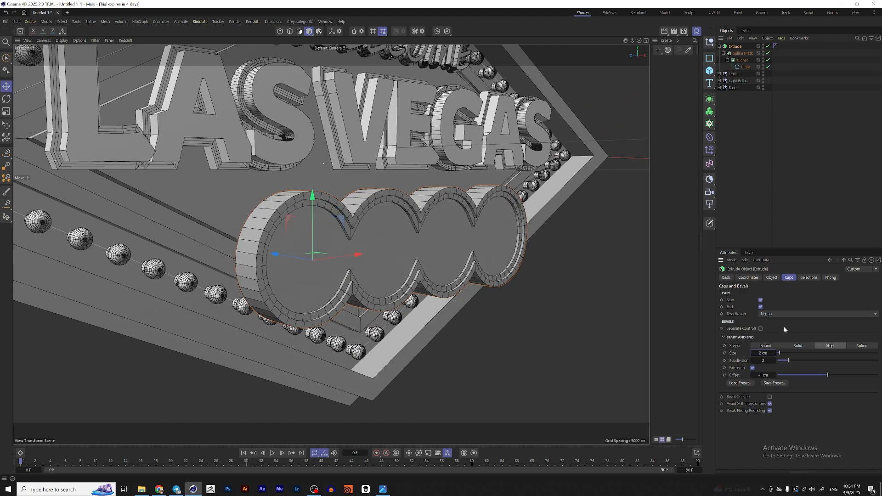
scroll(397, 249, down, 2)
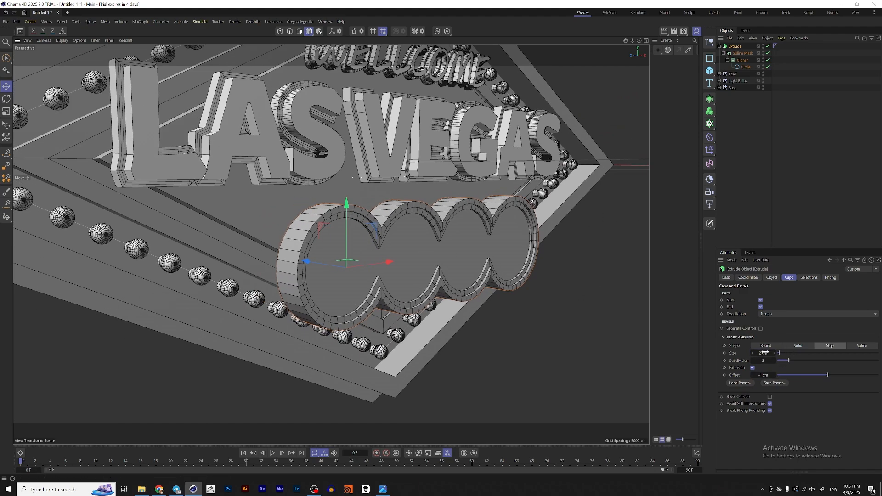
click(765, 353)
text(1)
key(Return)
scroll(420, 255, up, 3)
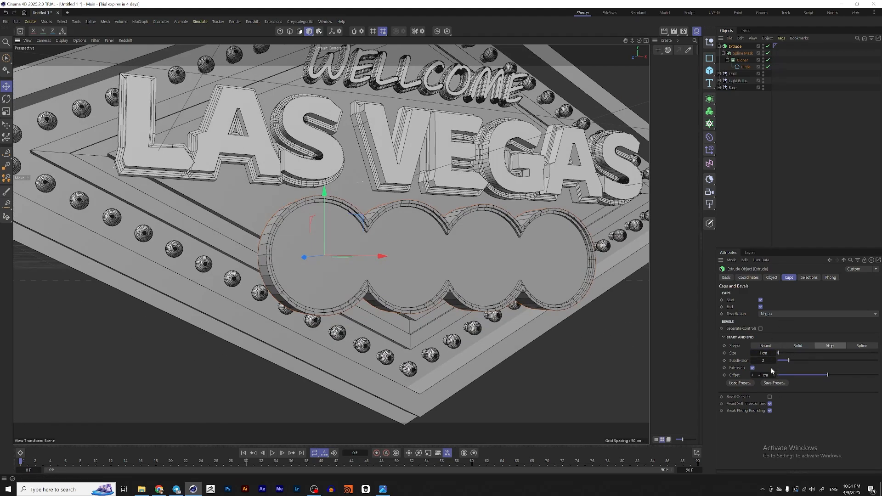
click(764, 352)
text(1.5)
key(Return)
Step: Set the caps' bevel offset to -2 cm
alt+drag(447, 249, 601, 214)
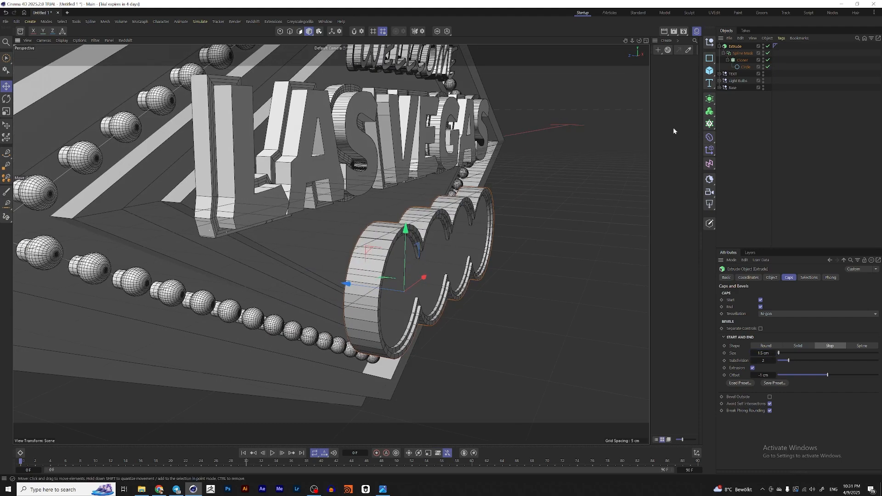
alt+drag(427, 290, 425, 252)
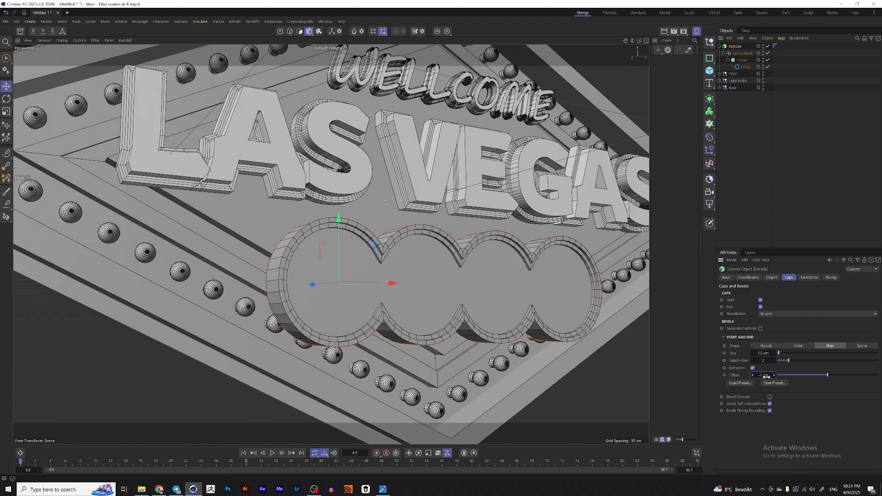
text(-2)
key(Return)
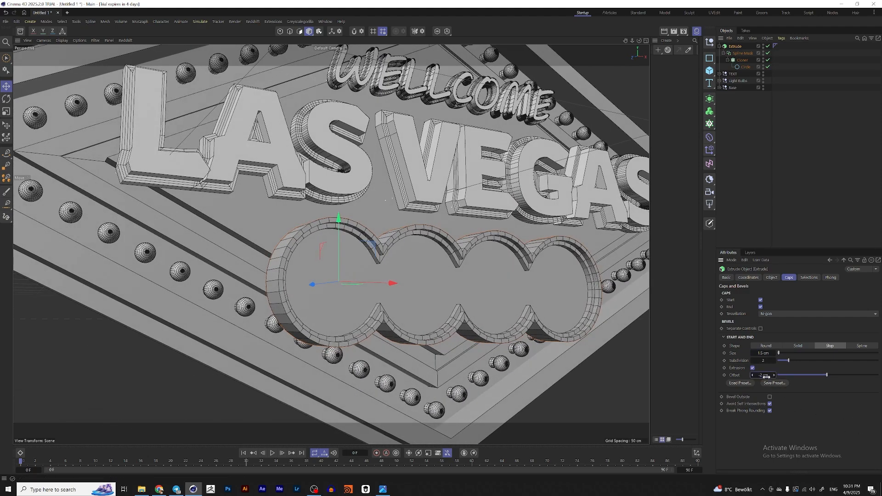
click(767, 375)
text(-3)
key(Return)
Step: Compare the extruded chip circles with the reference sign image
alt+drag(479, 270, 483, 284)
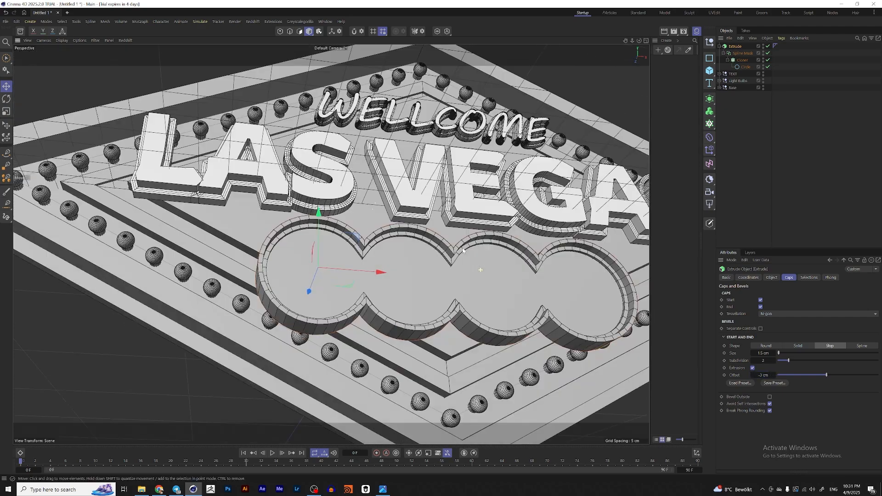
alt+drag(436, 299, 455, 306)
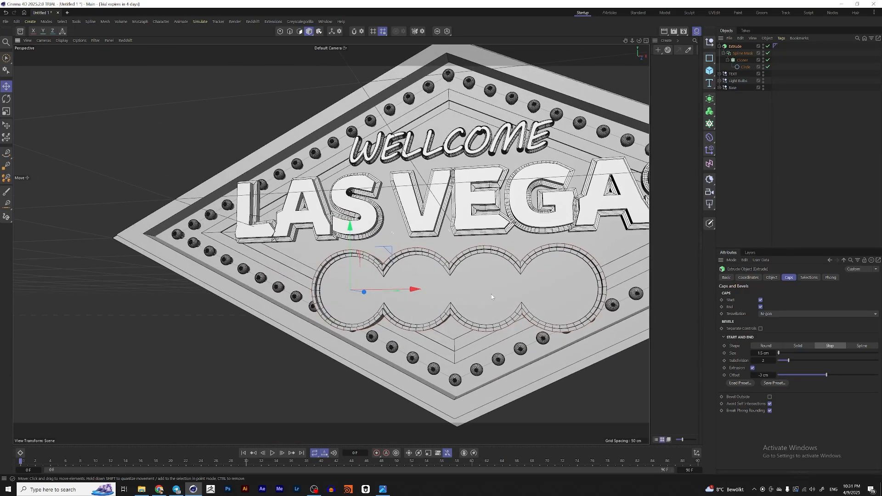
click(382, 489)
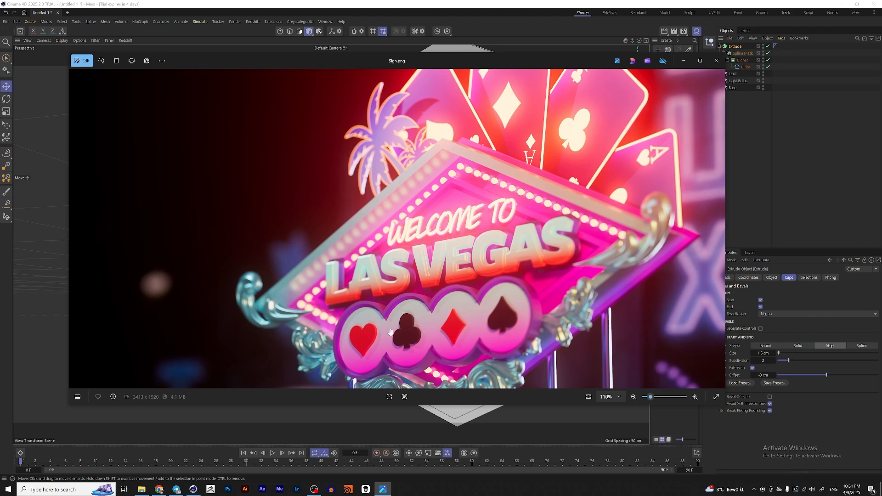
click(685, 61)
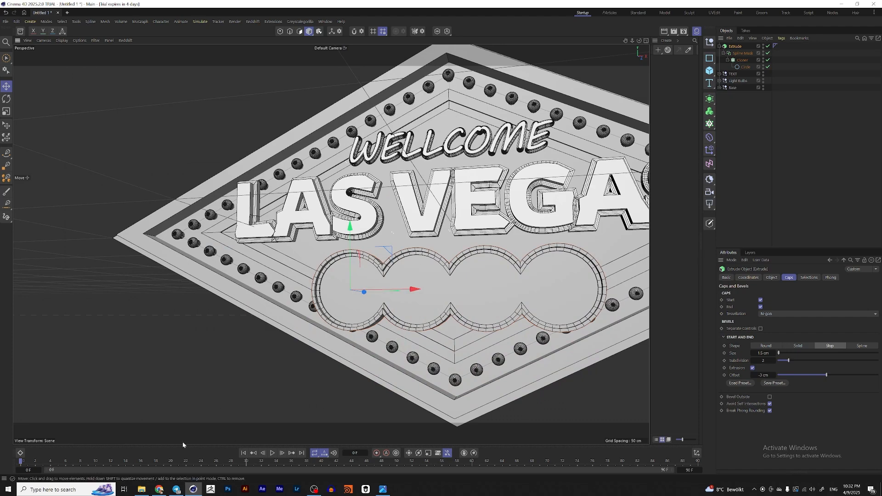
Step: Switch to the browser and search Noun Project for cards icons
click(159, 490)
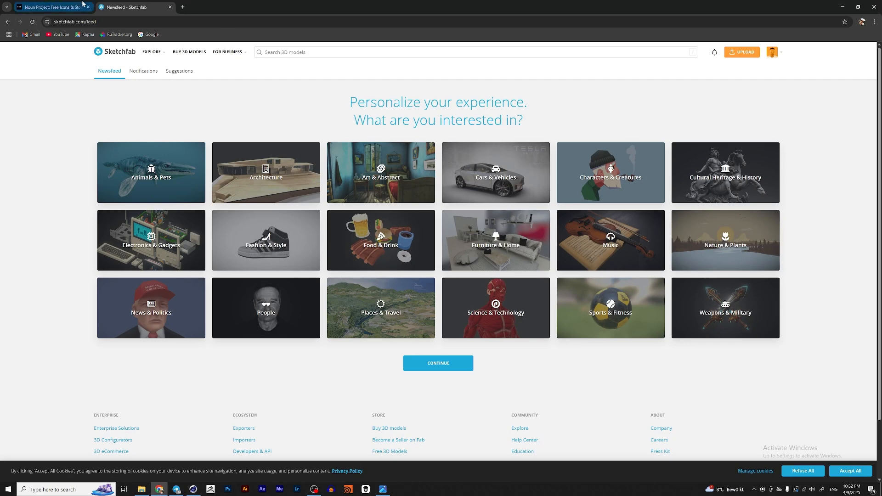
click(81, 5)
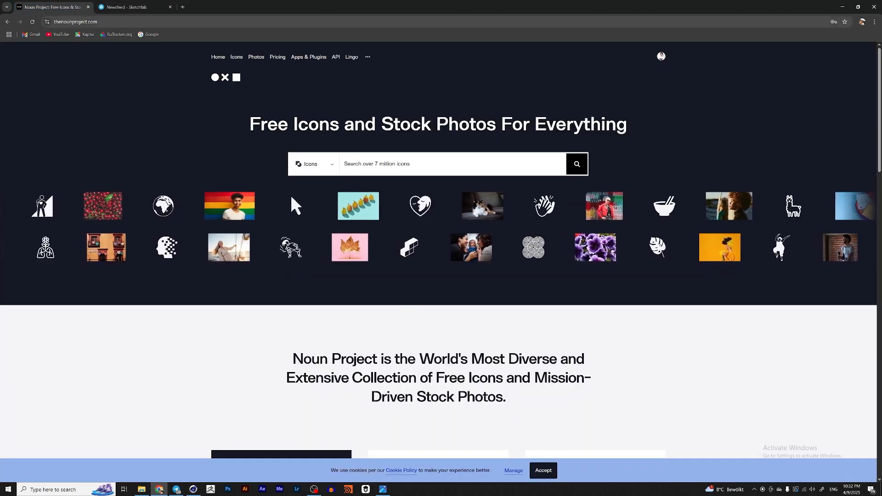
click(396, 164)
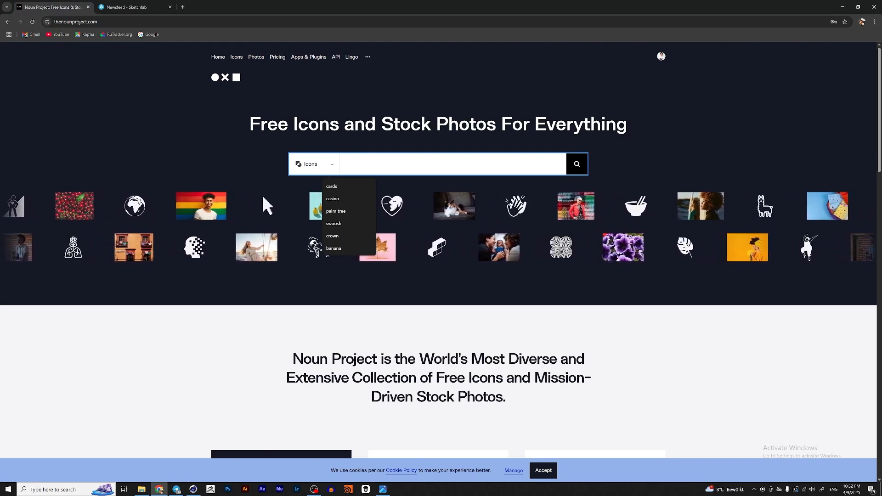
text(cards)
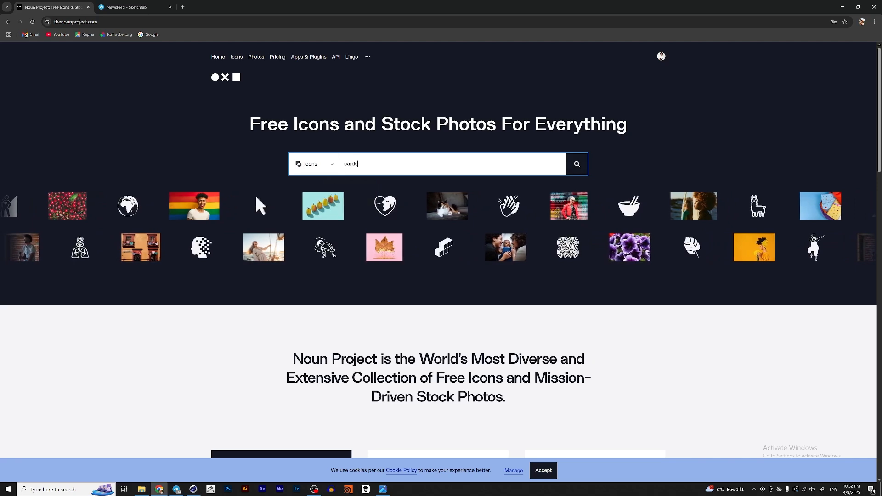
key(Return)
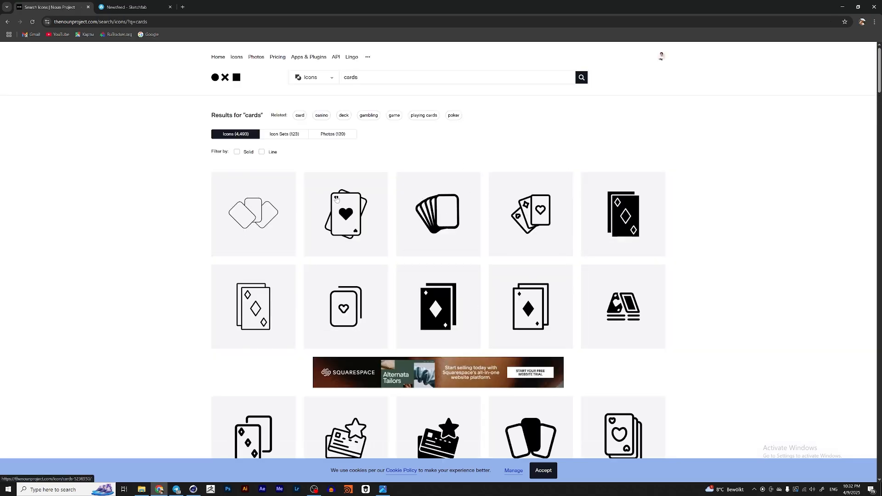
Step: Open the stacked heart-cards icon and choose its free attribution-required licence option
scroll(448, 151, down, 5)
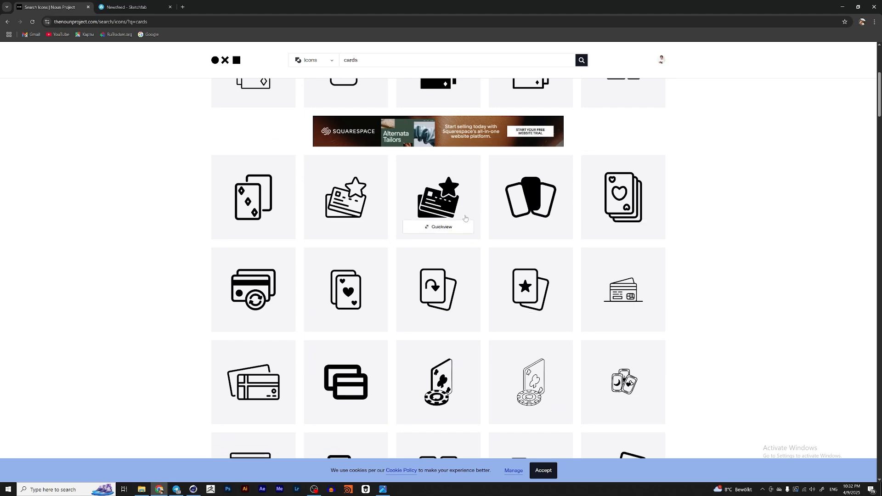
scroll(448, 151, down, 3)
scroll(467, 242, down, 3)
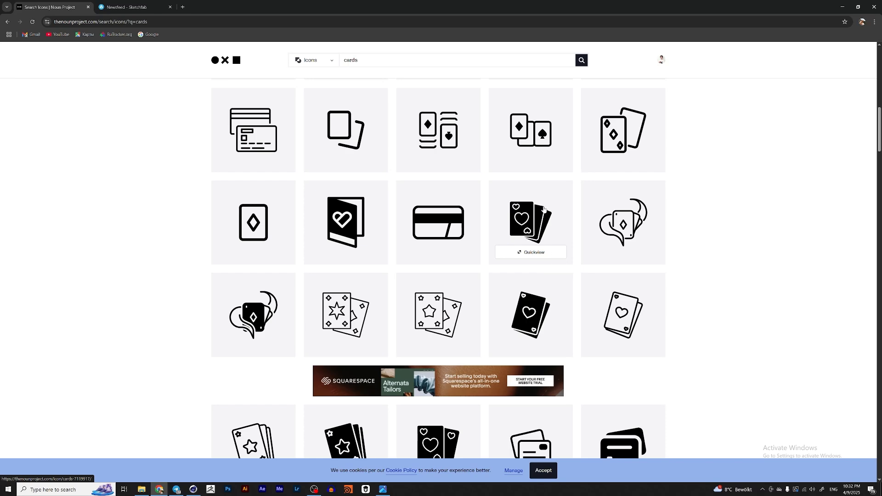
scroll(487, 257, down, 2)
scroll(484, 259, down, 5)
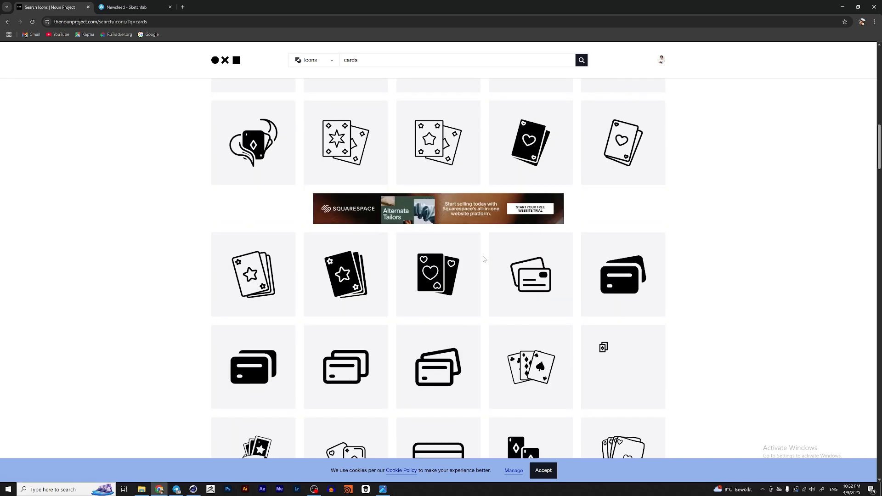
scroll(483, 258, down, 7)
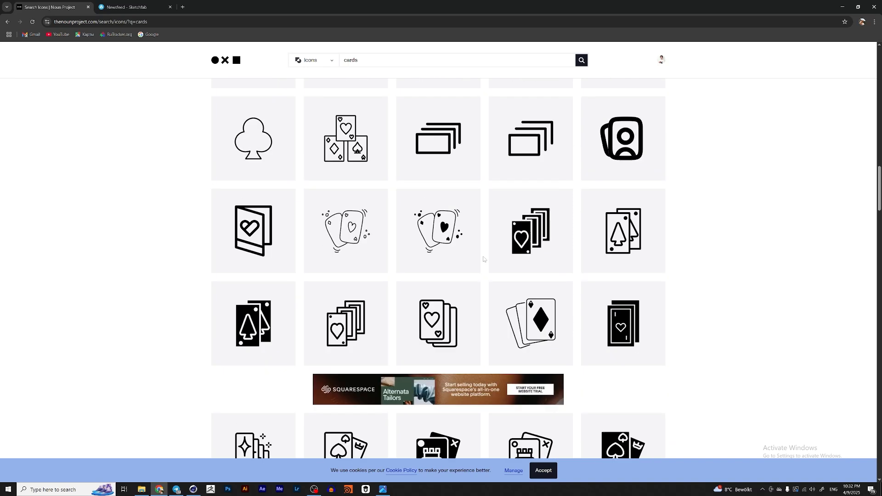
scroll(434, 247, up, 2)
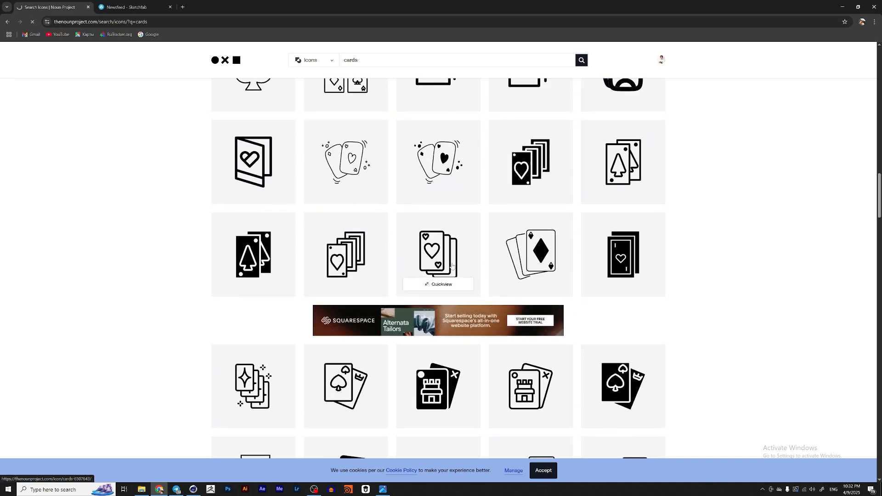
click(453, 266)
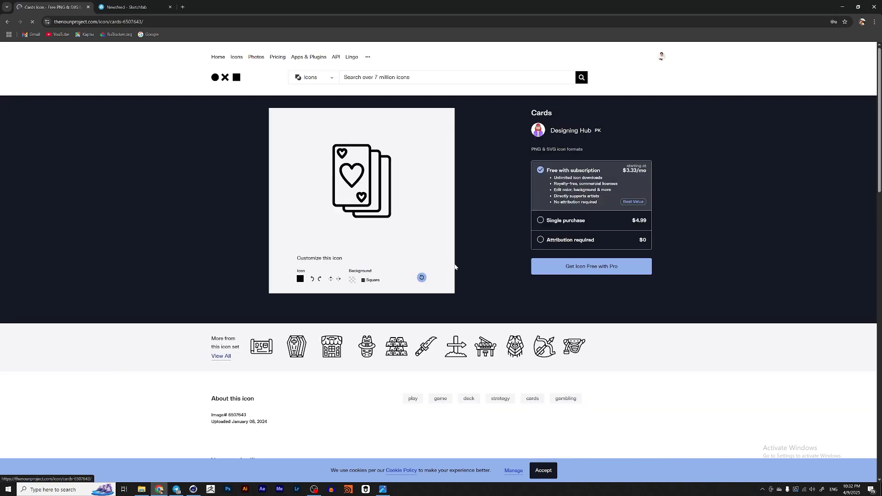
click(540, 241)
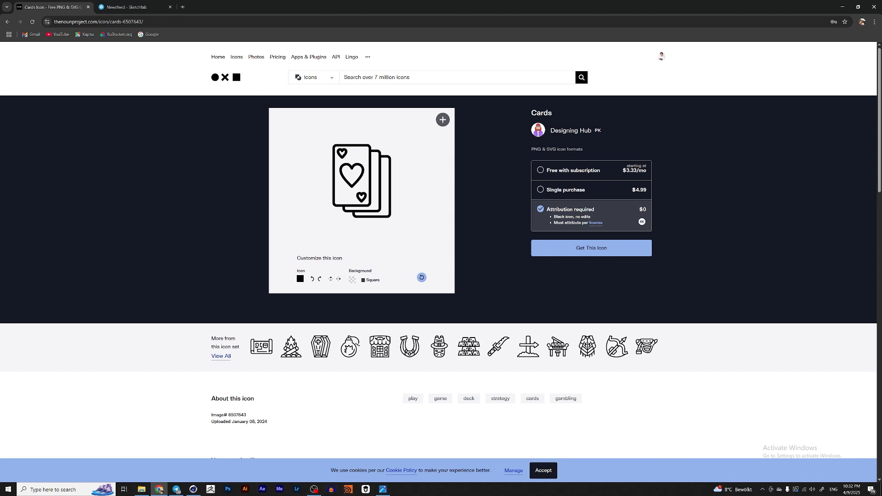
Step: Switch to Cinema 4D and orbit around the sign to inspect the chip circles, then return to the browser
click(189, 487)
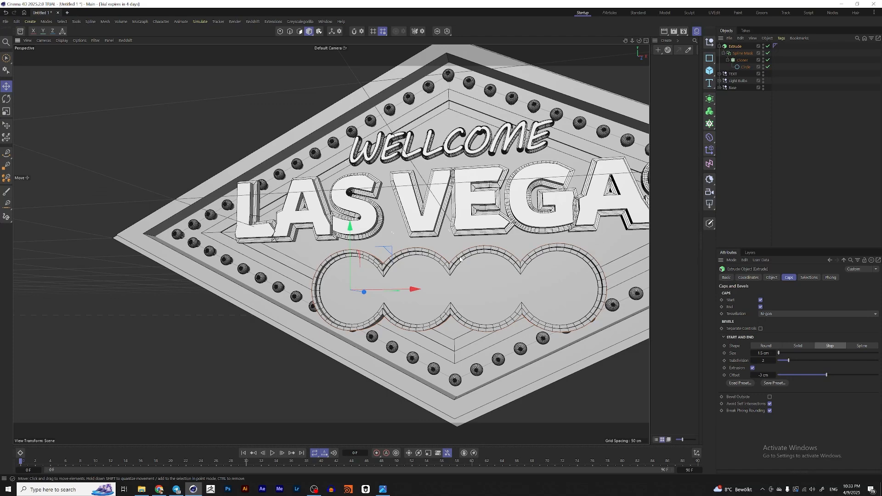
scroll(492, 274, up, 4)
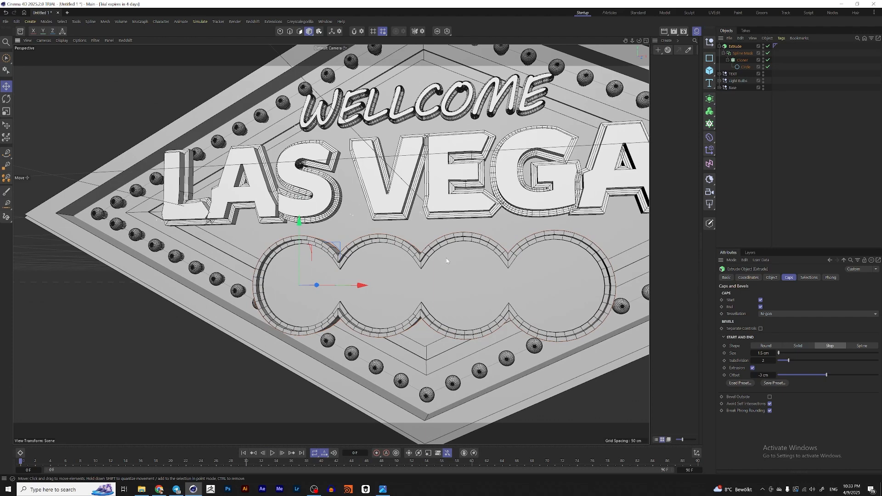
alt+drag(453, 267, 420, 268)
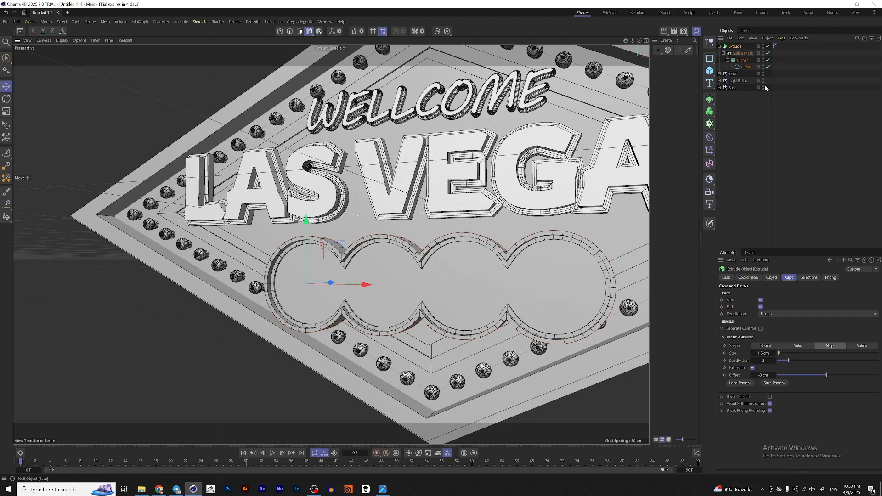
click(746, 69)
scroll(471, 288, up, 1)
alt+drag(470, 288, 414, 245)
click(159, 489)
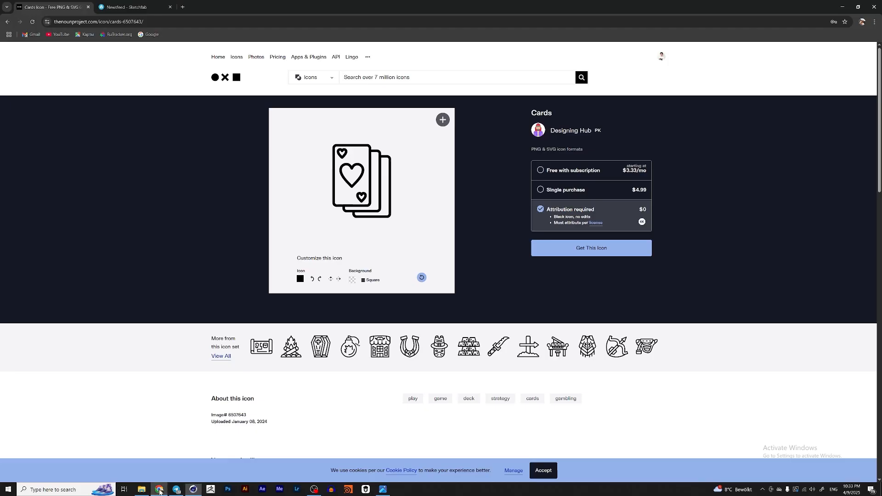
Step: Go back to the cards search results and browse further icons
click(8, 22)
scroll(516, 225, down, 13)
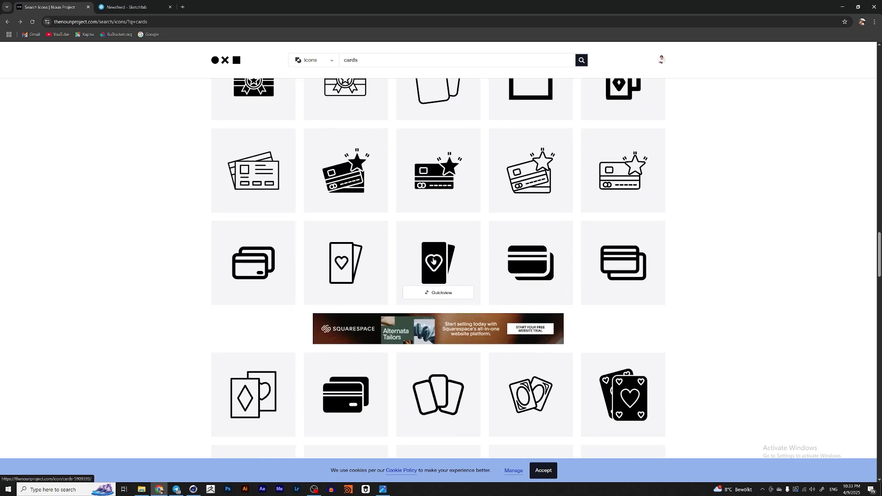
scroll(454, 271, down, 8)
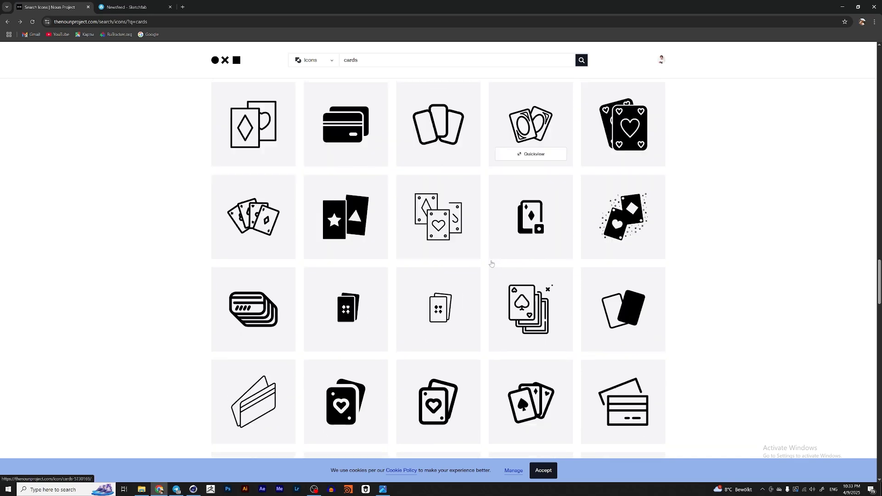
Step: Open the noun-heart-3911610 icon file from the Assets folder in Cinema 4D
click(142, 489)
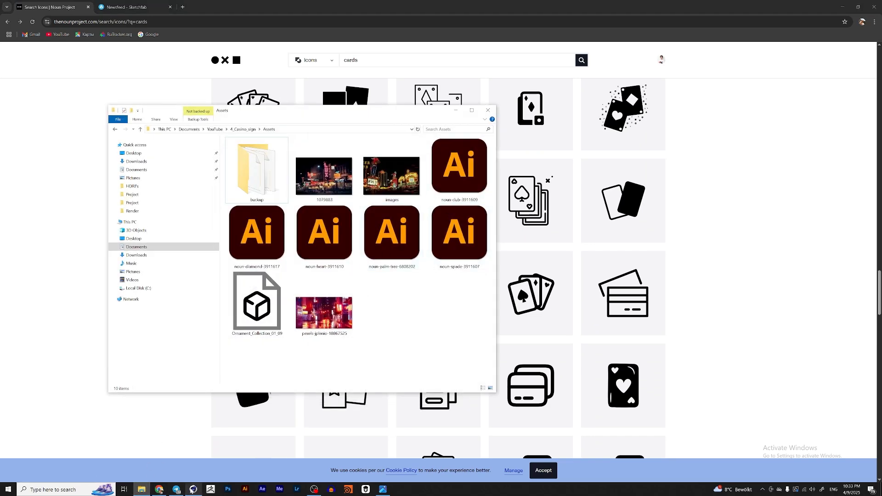
click(193, 489)
click(142, 489)
click(396, 241)
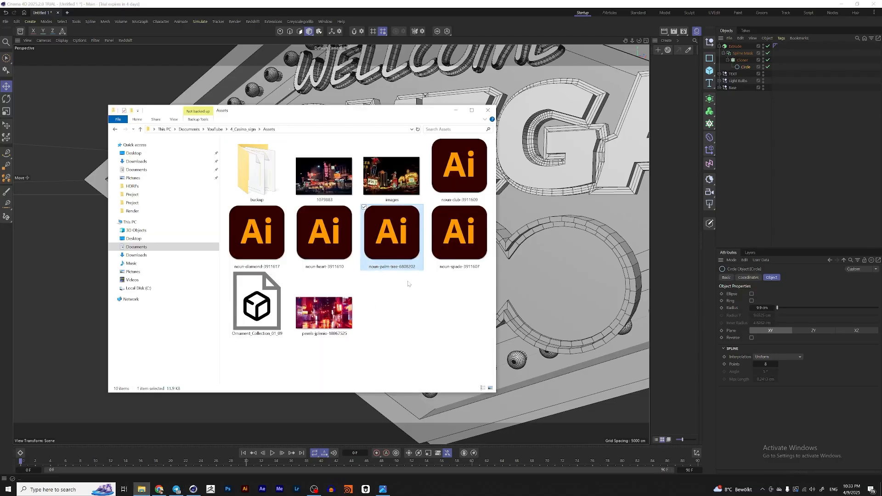
click(330, 239)
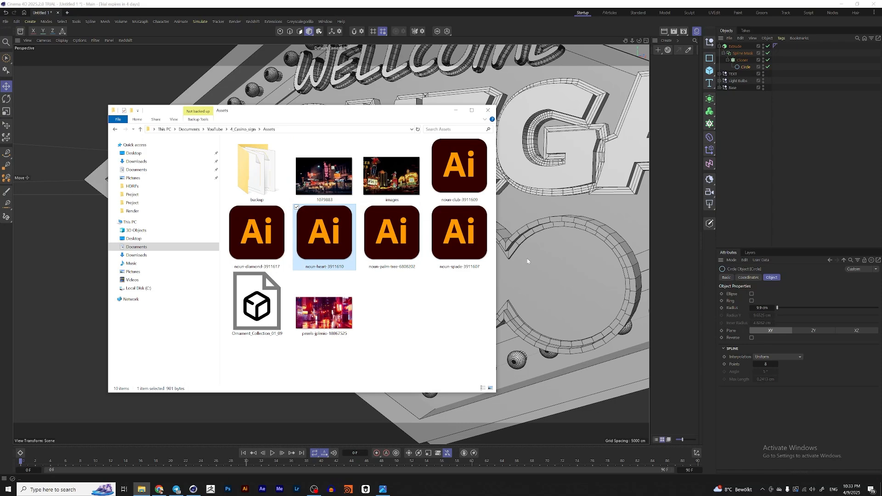
drag(528, 261, 568, 224)
click(578, 264)
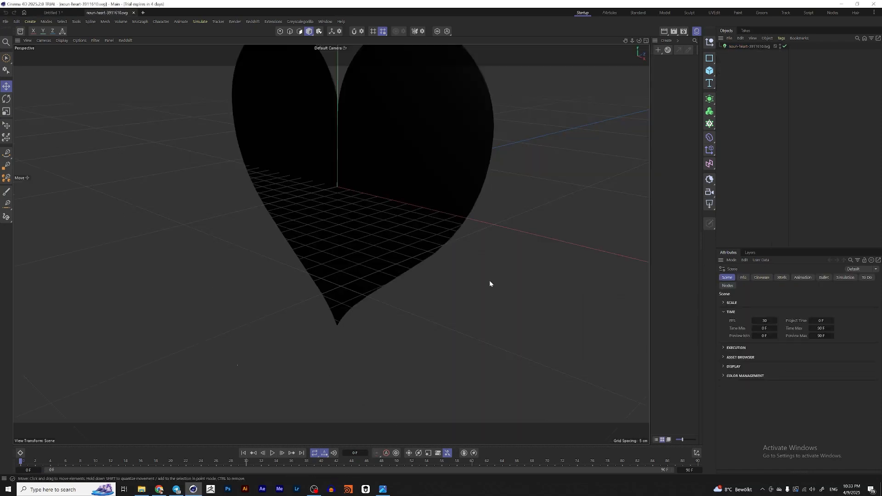
Step: Make the imported heart editable, move its extrude out of the group and delete the empty null
alt+drag(490, 283, 387, 235)
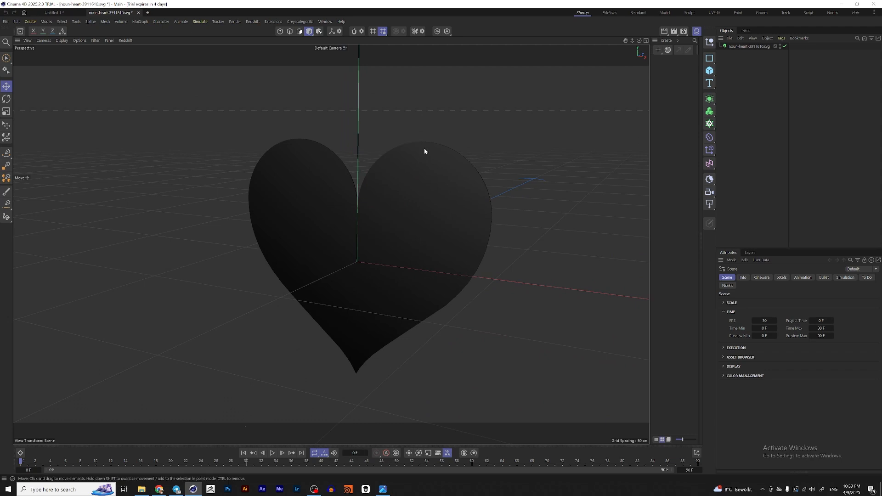
click(748, 45)
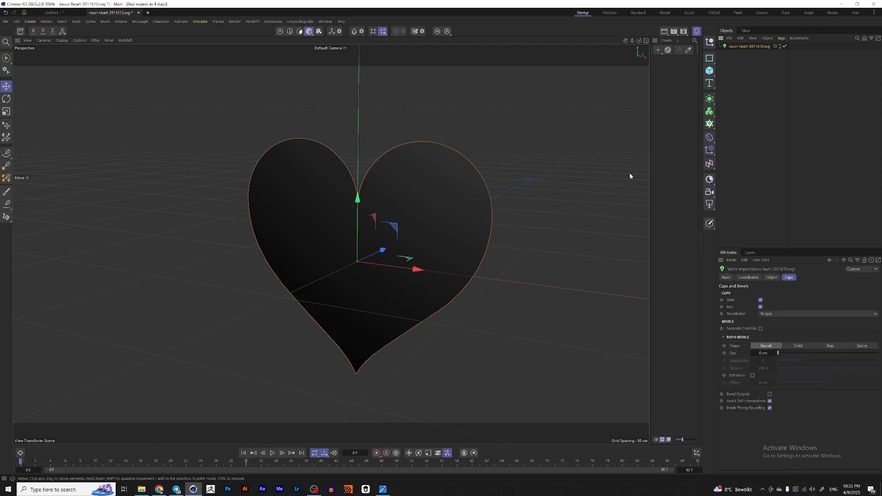
key(c)
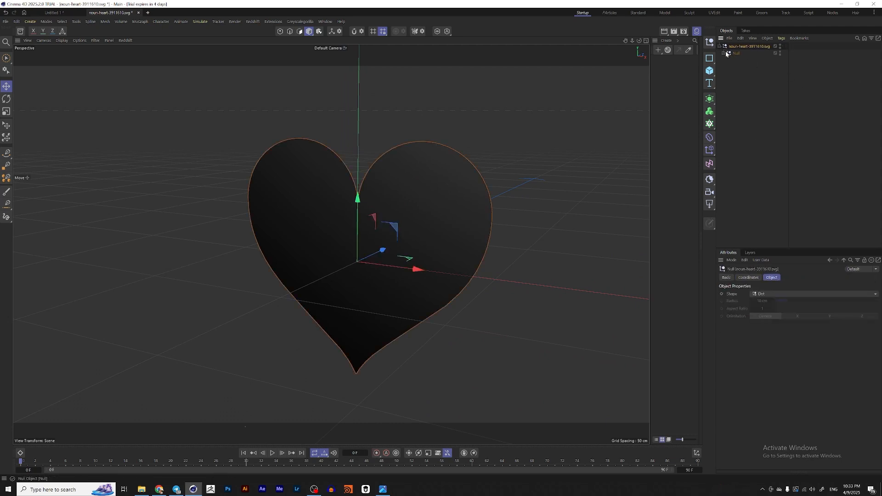
click(746, 67)
shift+click(740, 61)
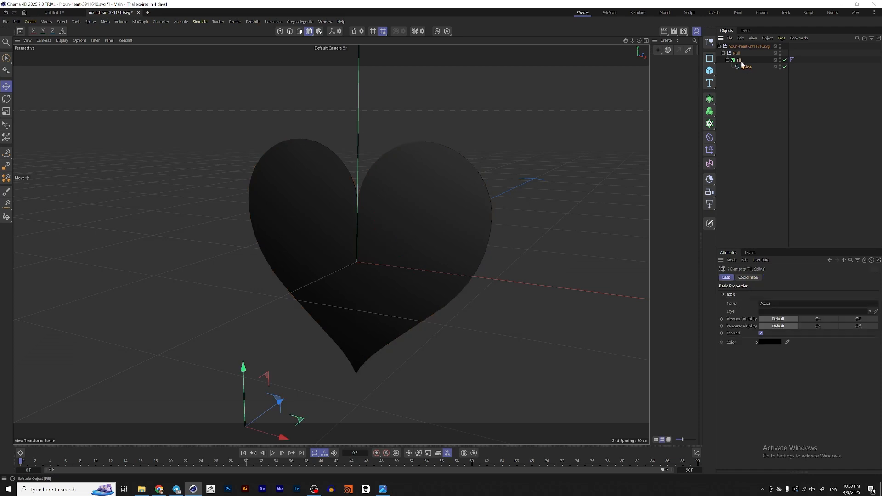
drag(741, 61, 747, 107)
click(746, 47)
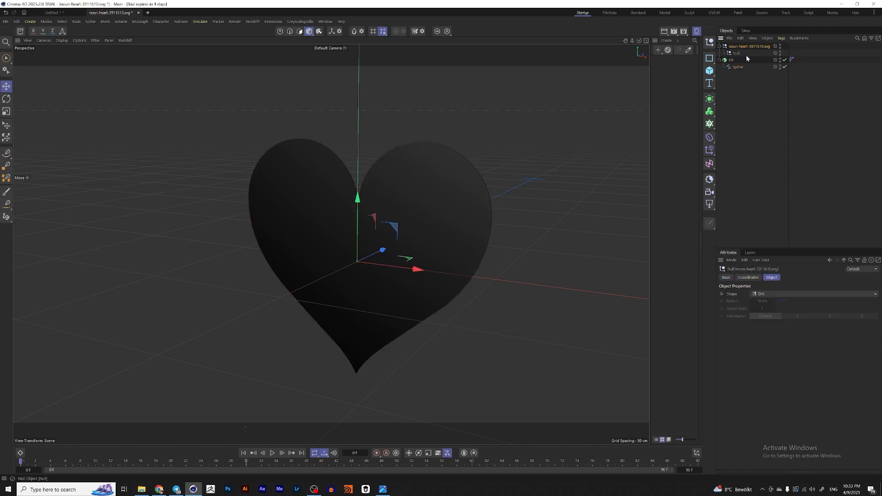
key(Delete)
Step: Center the heart spline's axis using the Axis Center command
click(740, 53)
scroll(381, 209, down, 5)
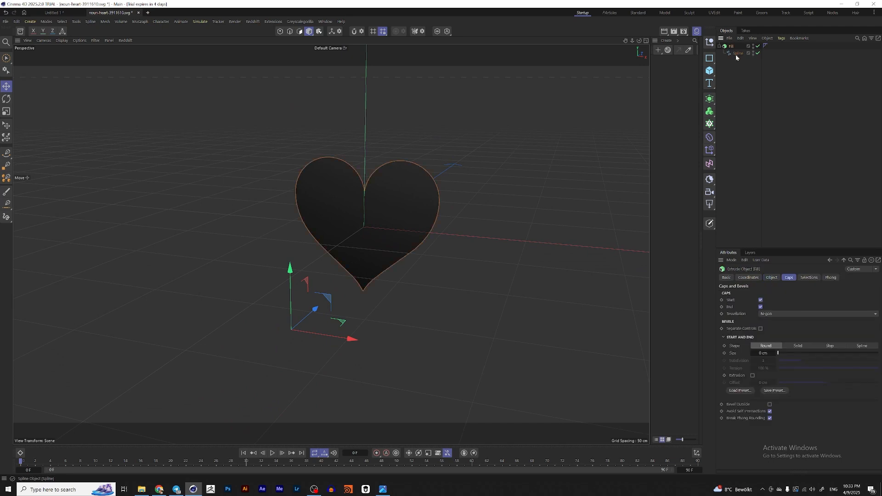
scroll(336, 257, up, 3)
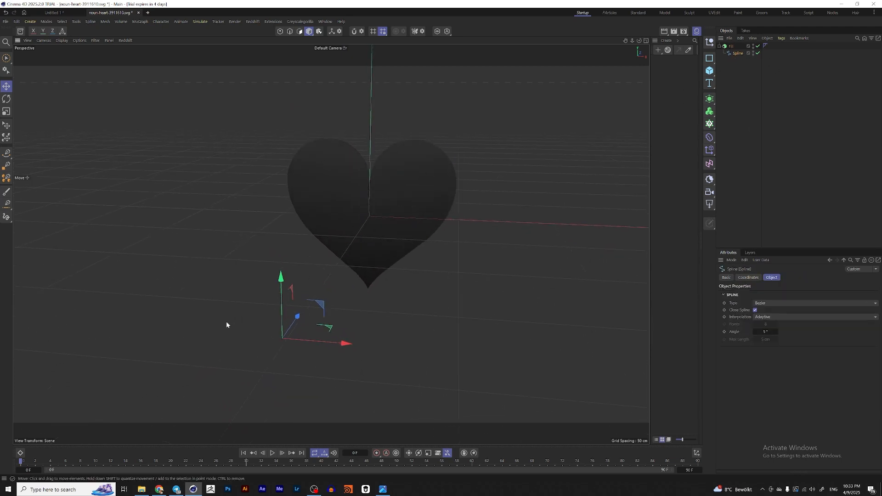
alt+drag(279, 302, 309, 305)
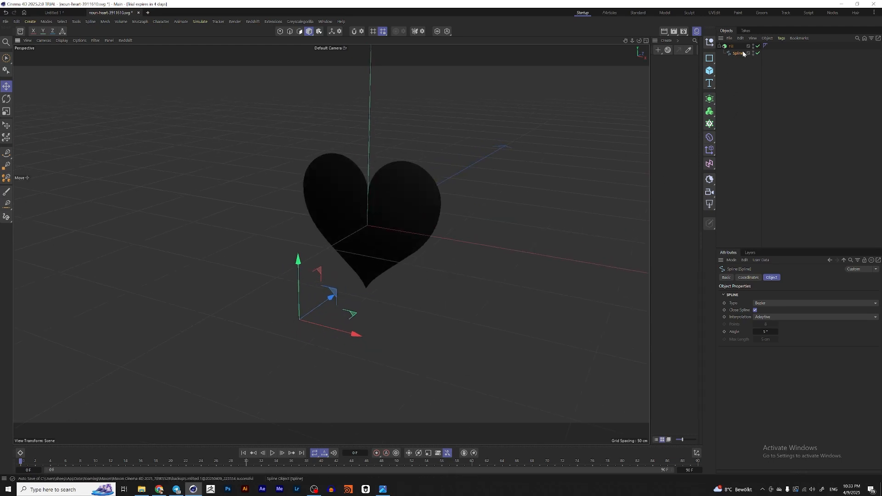
key(shift+c)
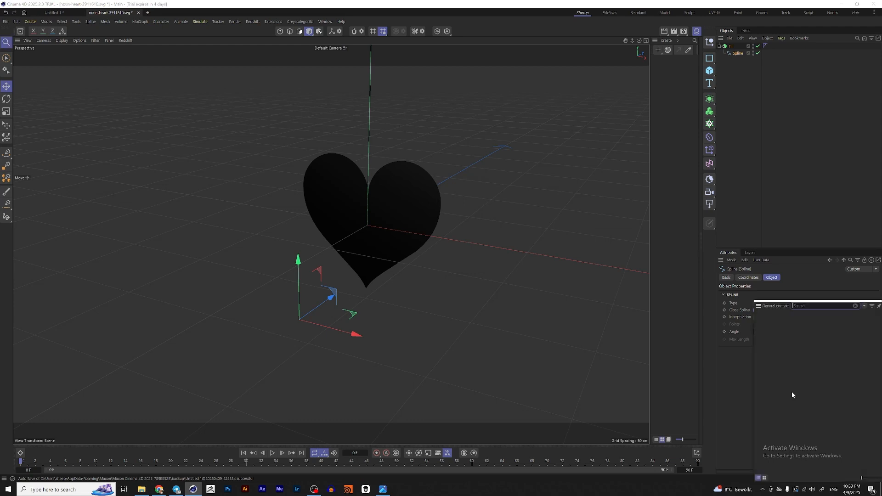
text(axis ce)
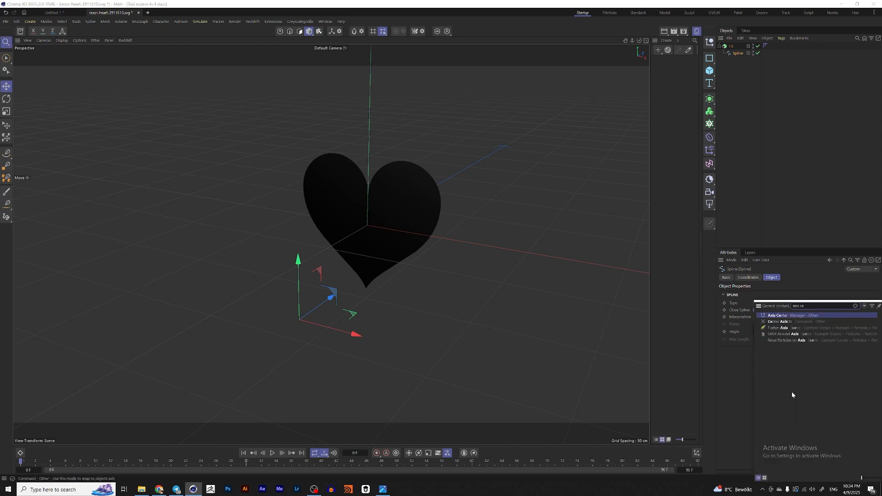
click(786, 314)
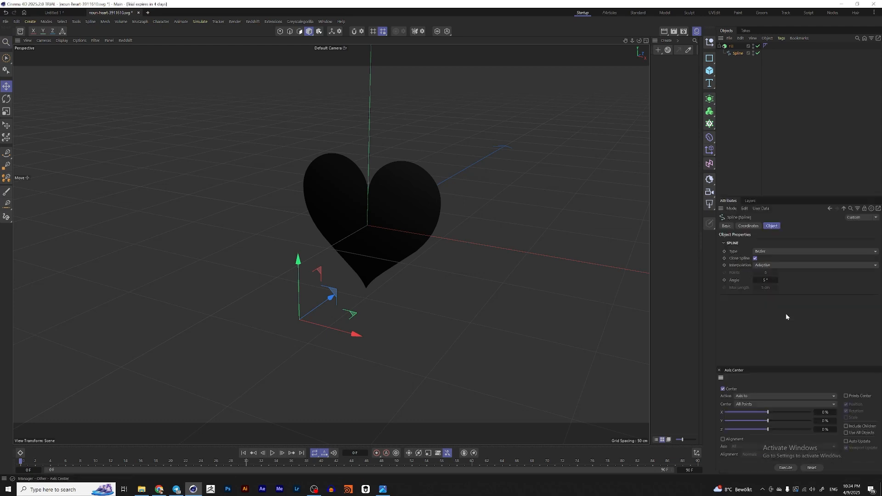
click(786, 468)
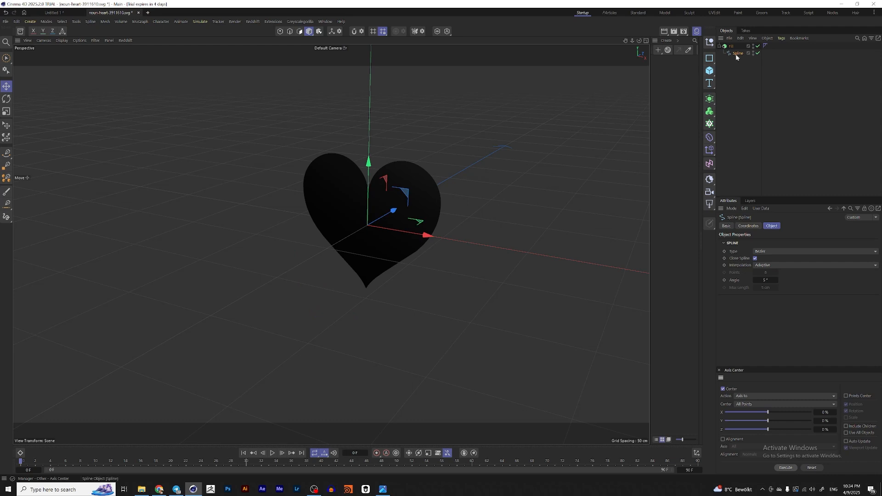
Step: Undo the last change and reset the heart extrude's position to the world origin
alt+drag(457, 194, 349, 232)
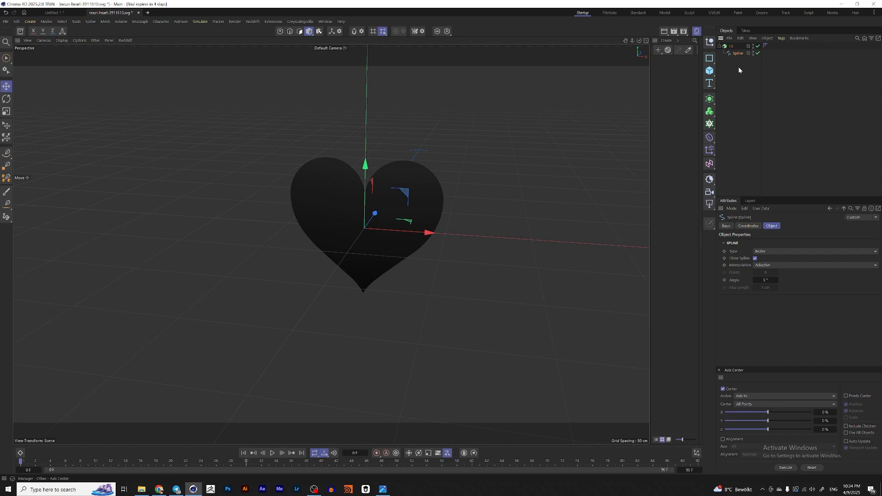
key(ctrl+z)
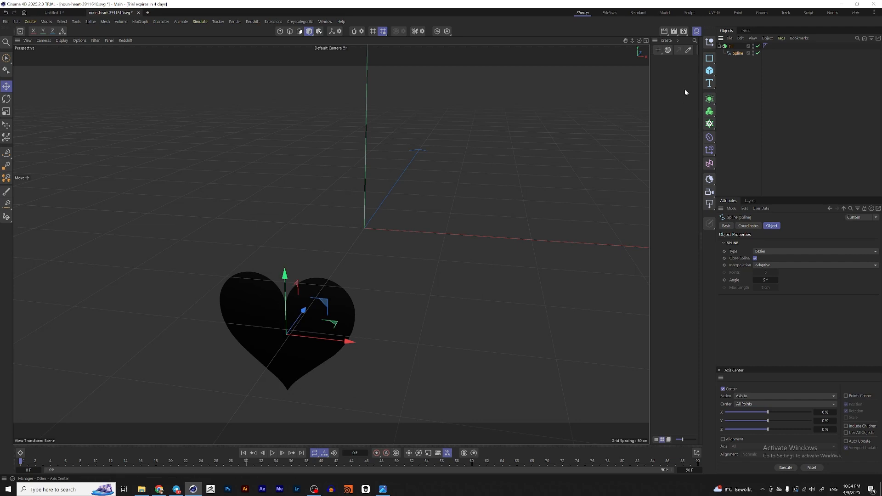
click(732, 46)
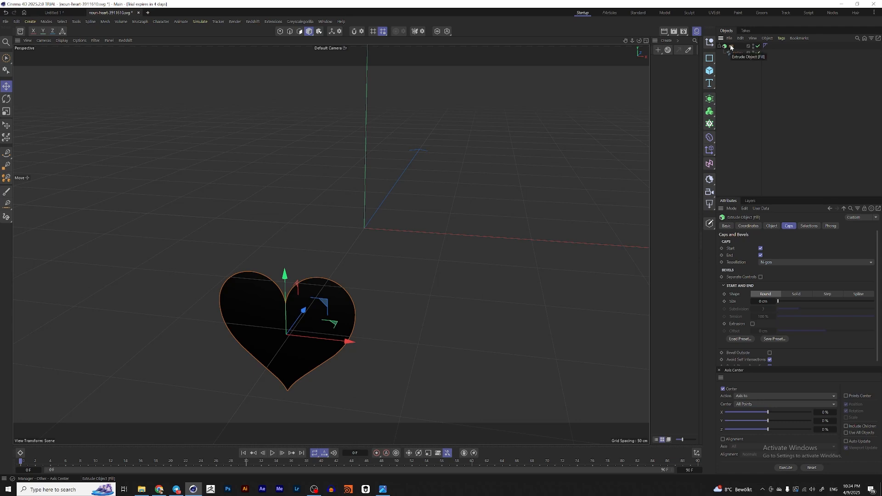
key(alt+0)
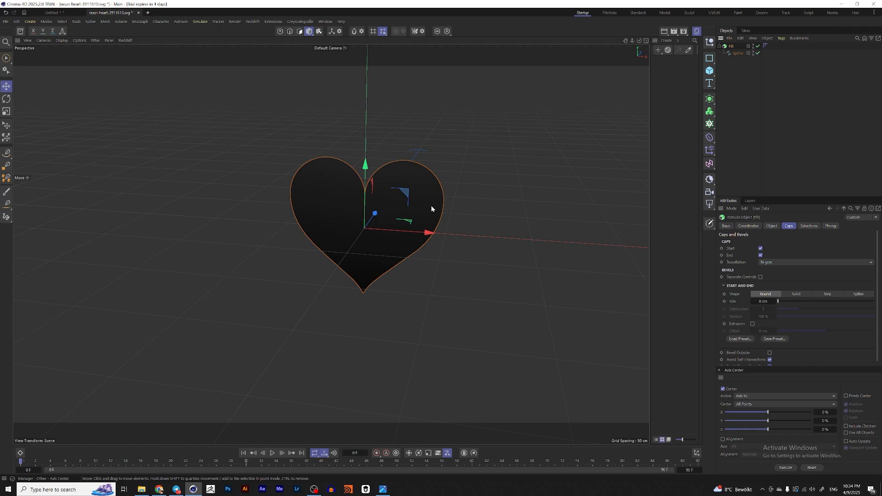
Step: Paste the heart extrude into the Las Vegas sign scene
click(60, 13)
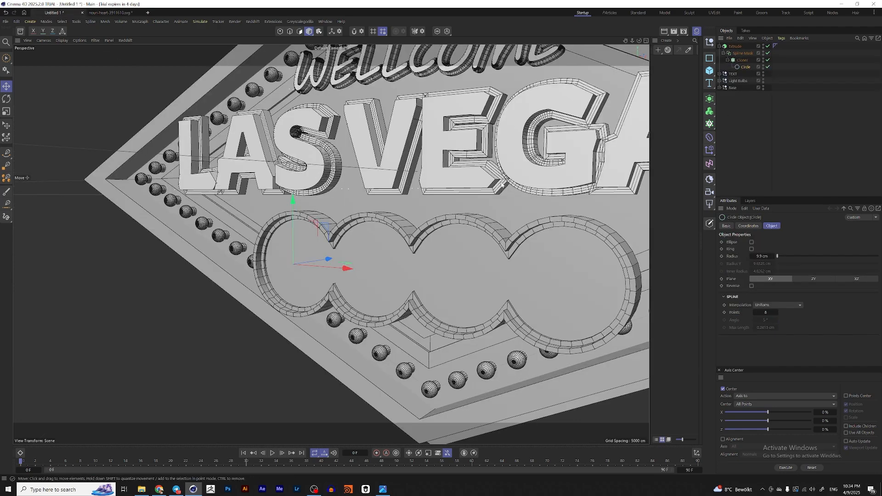
key(ctrl+v)
scroll(455, 226, down, 5)
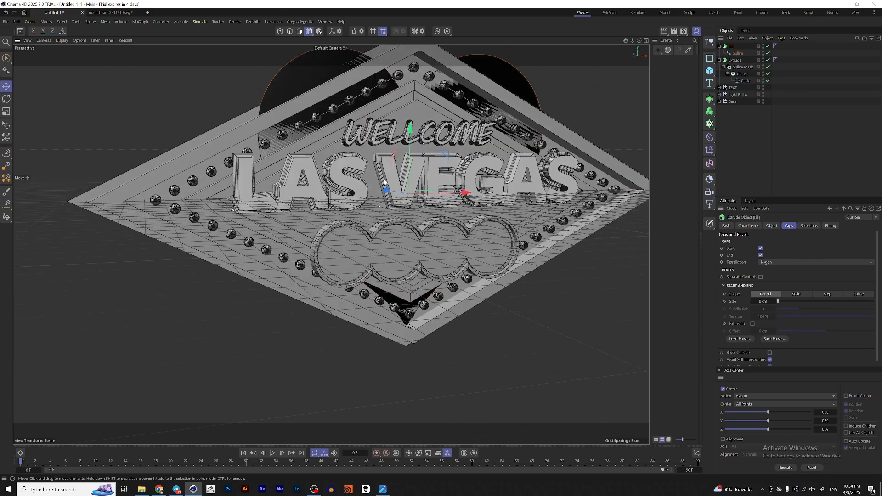
scroll(420, 196, up, 5)
Step: Scale the pasted heart down to a small size on the sign
key(t)
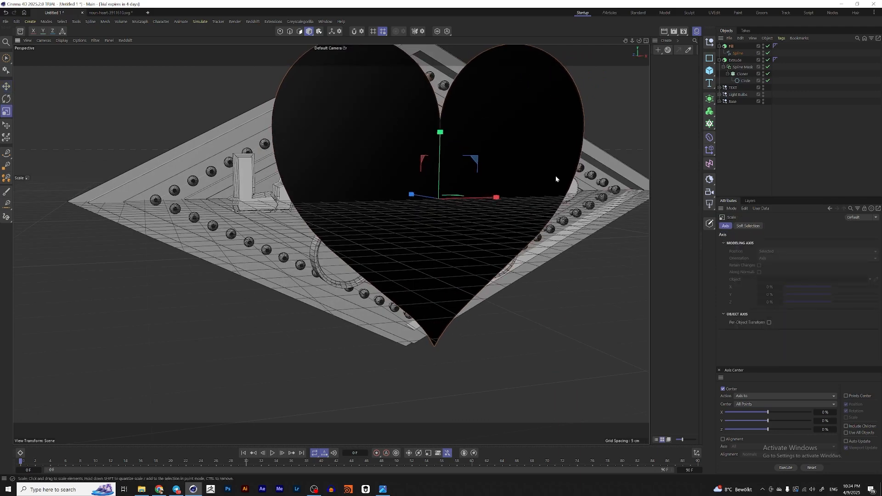
drag(555, 175, 341, 268)
key(e)
scroll(441, 212, up, 3)
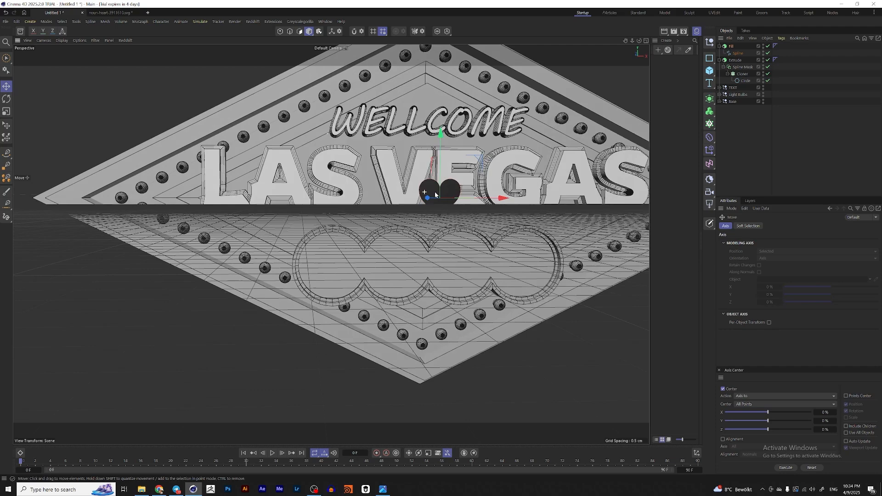
scroll(435, 195, down, 3)
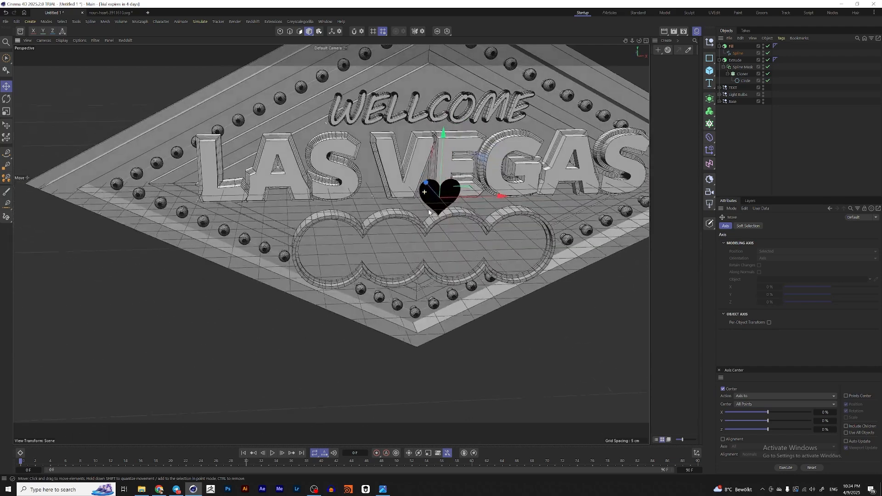
Step: Duplicate the circles' cloner and put the heart extrude inside it so a heart sits in each chip circle
click(727, 74)
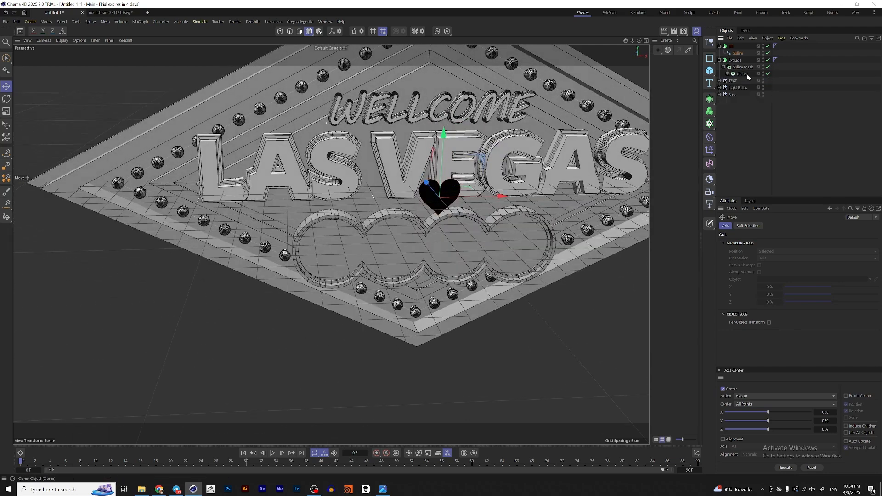
click(741, 74)
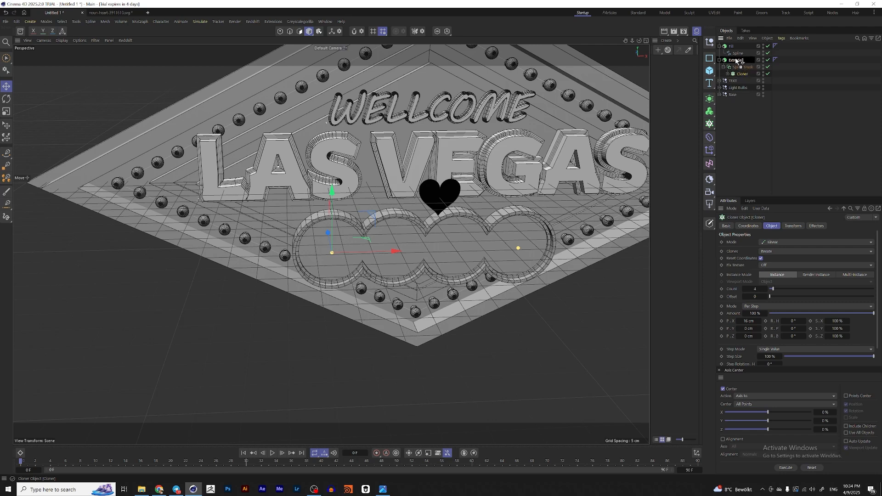
drag(737, 60, 734, 61)
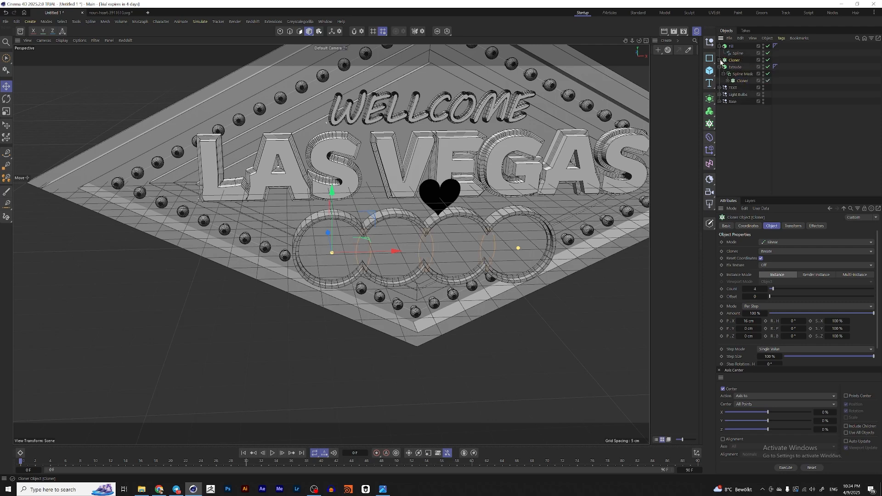
click(720, 61)
click(735, 67)
key(Delete)
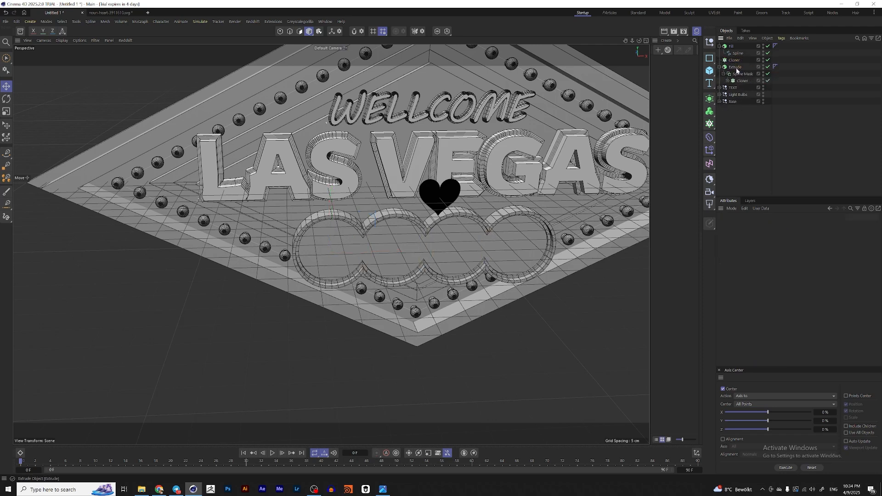
click(720, 46)
drag(731, 46, 734, 55)
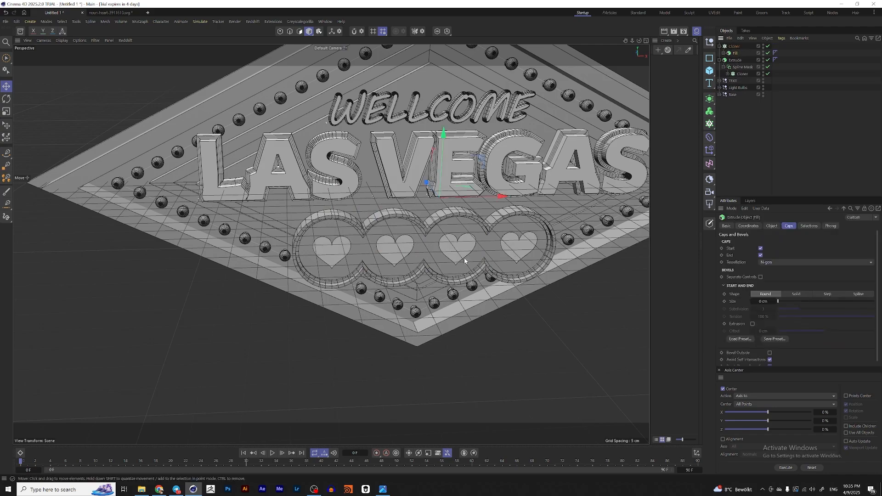
Step: Set the heart extrude's offset to 2 to give the hearts more depth
scroll(404, 239, up, 2)
alt+drag(436, 231, 340, 238)
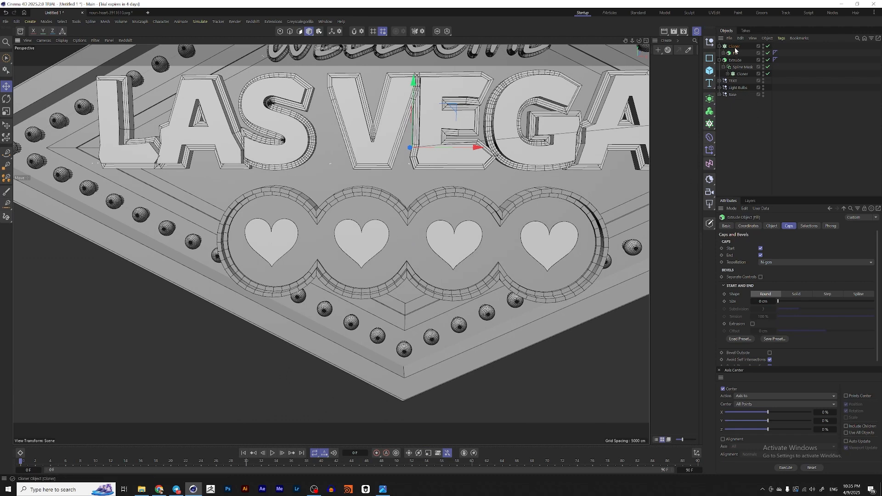
click(773, 226)
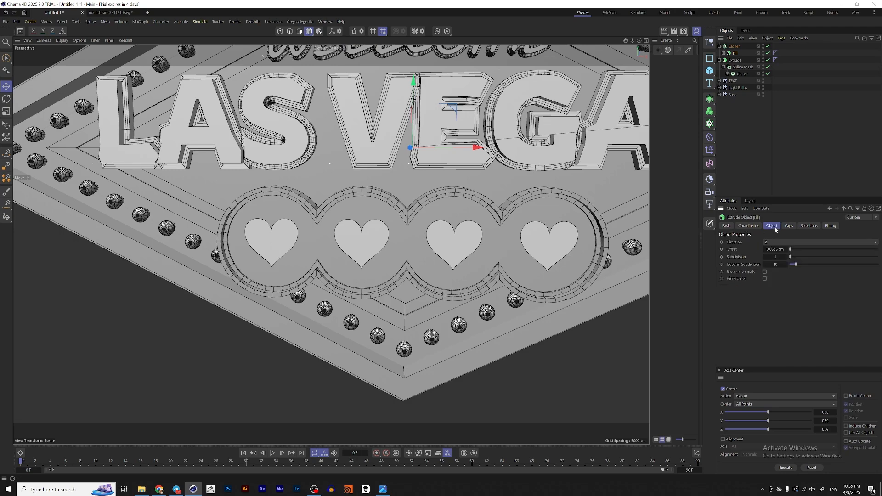
text(2)
key(Return)
Step: Nudge the heart cloner slightly so the hearts sit centred in the circles
click(734, 46)
alt+drag(454, 232, 563, 218)
key(e)
drag(291, 272, 293, 271)
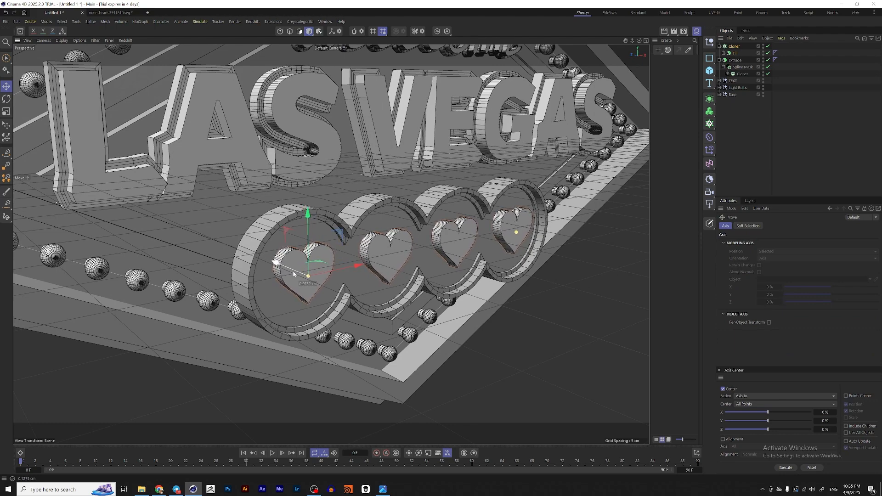
alt+drag(570, 231, 694, 187)
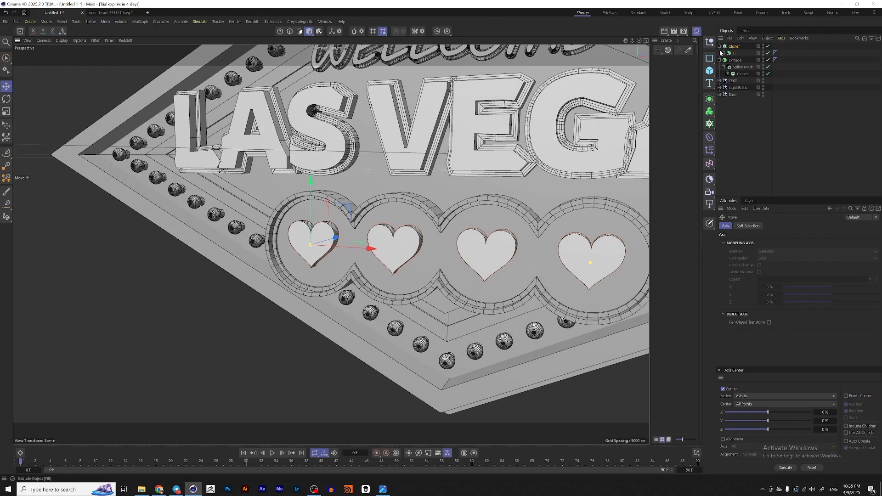
Step: Rename the heart cloner "Heart" and the circles extrude "Circle_Frame"
click(733, 47)
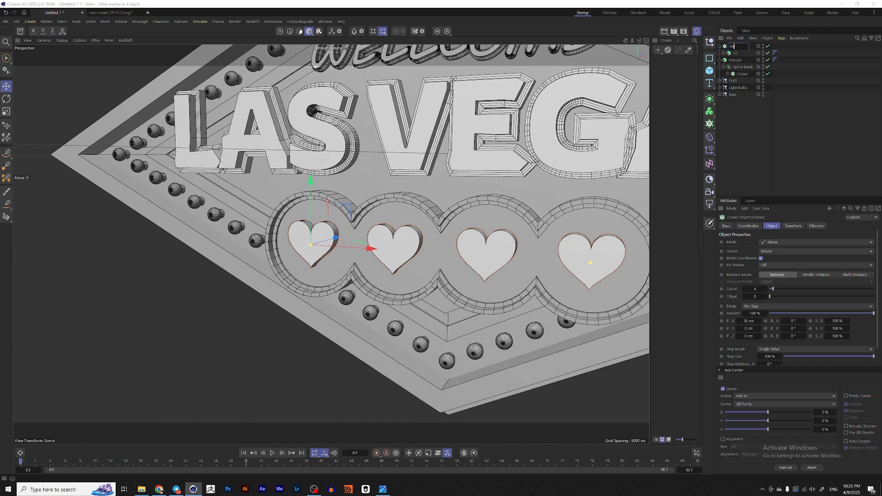
text(Heart)
key(Return)
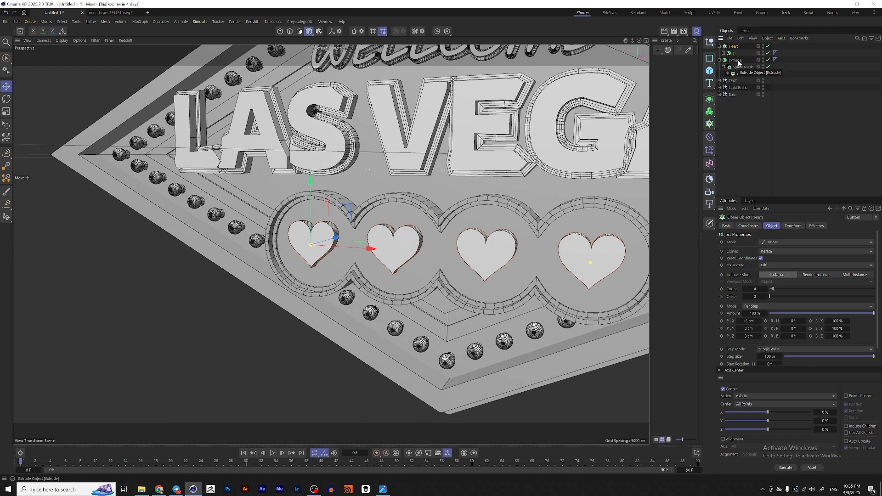
double_click(736, 60)
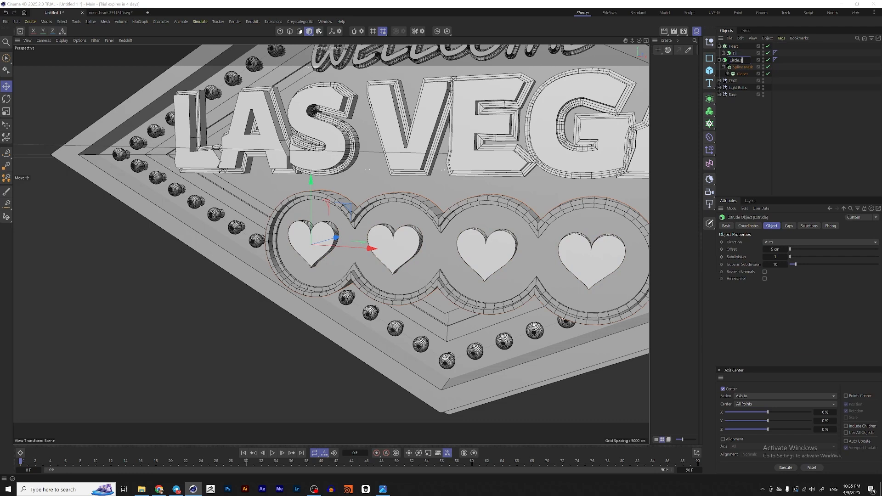
text(Circle_Frame)
key(Return)
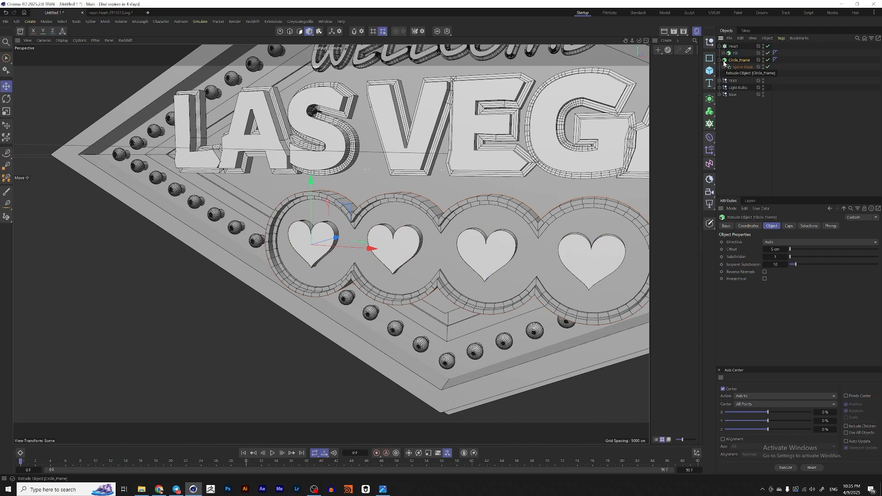
Step: Group Heart and Circle_Frame into a null named "Circles Frame"
drag(724, 63, 724, 61)
click(719, 47)
ctrl+click(733, 47)
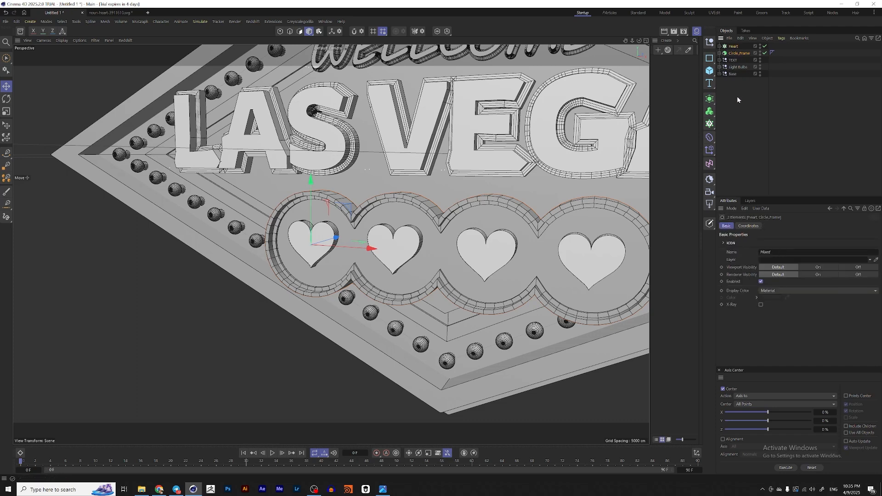
key(alt+g)
double_click(734, 47)
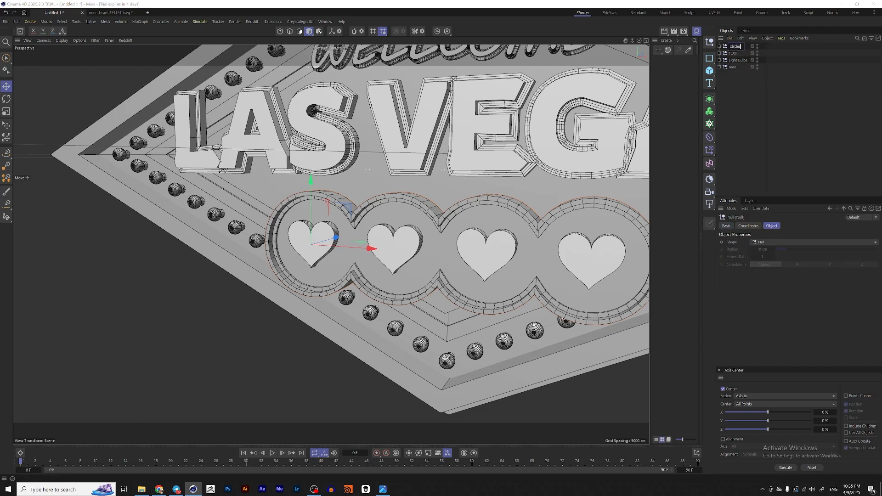
text(Circles Frame)
key(Return)
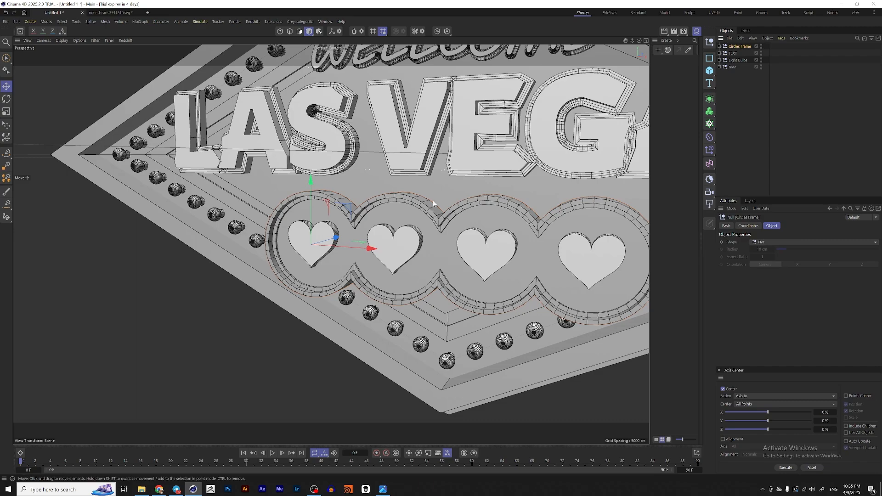
Step: Orbit around the sign and compare it with the reference image
alt+drag(433, 204, 625, 136)
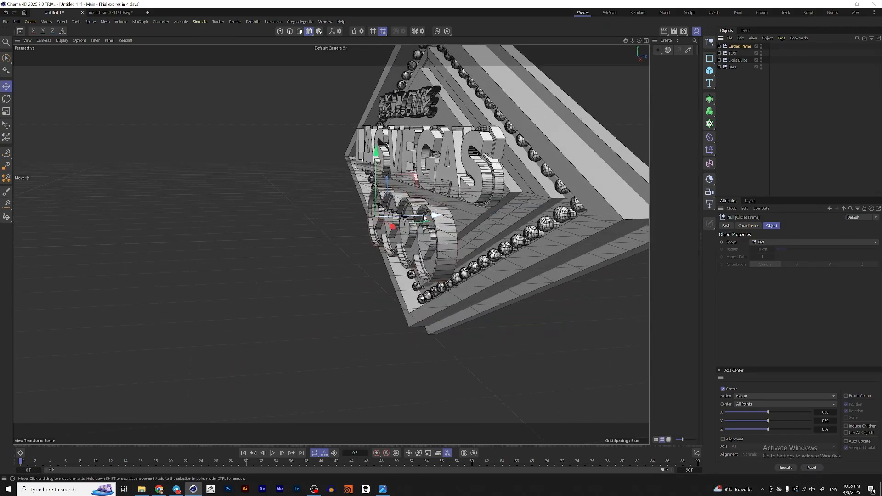
drag(422, 217, 412, 315)
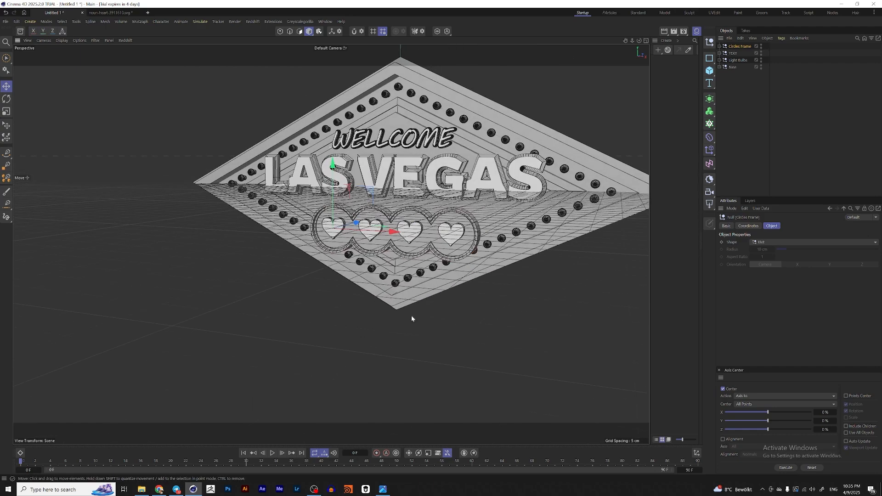
click(384, 489)
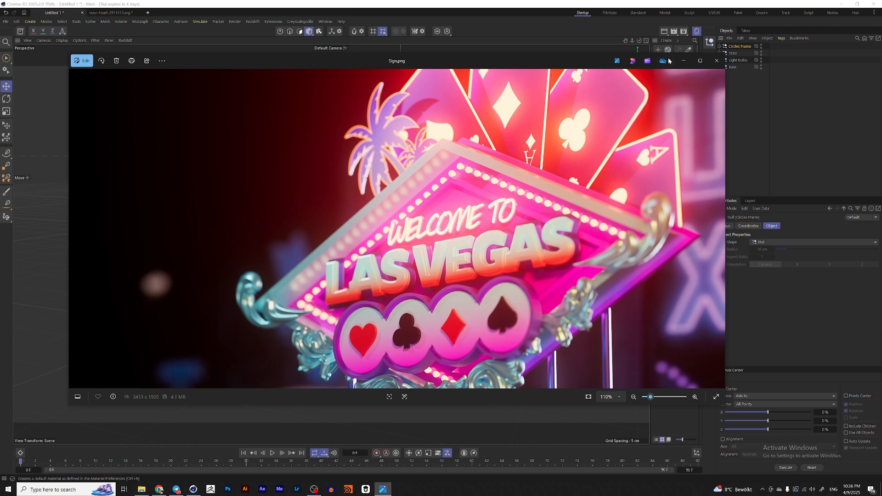
click(716, 61)
click(721, 47)
click(723, 53)
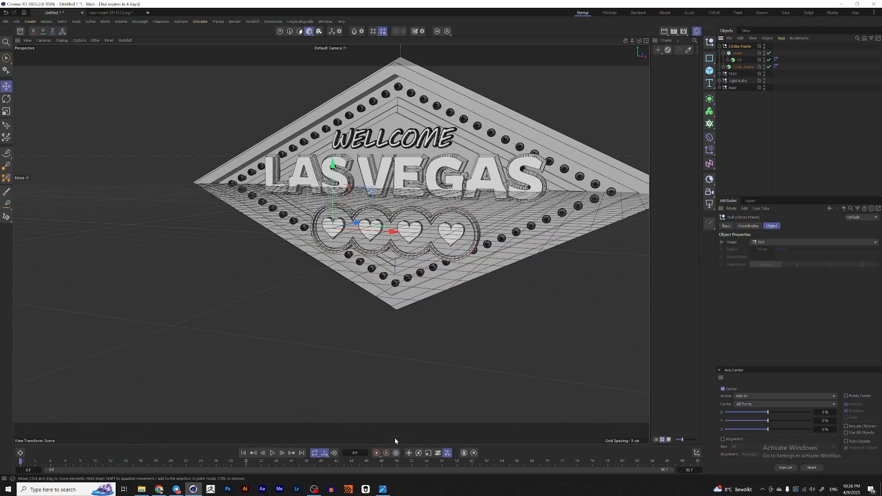
click(383, 489)
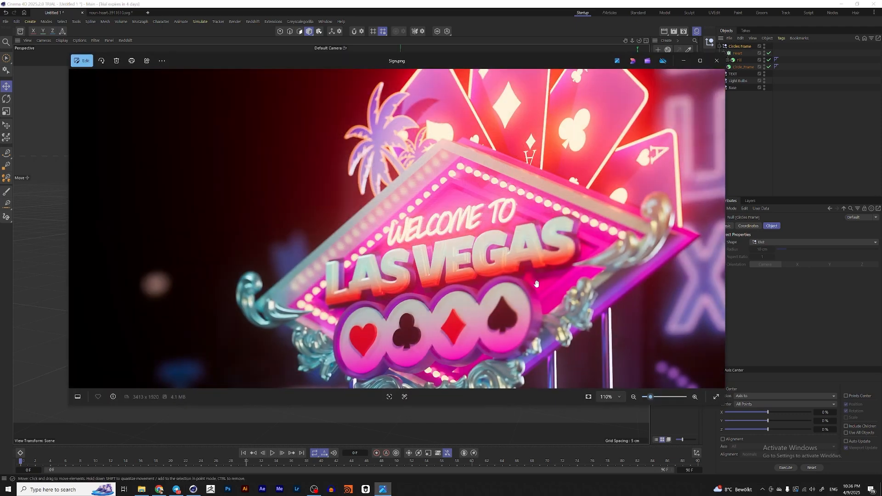
scroll(537, 284, down, 3)
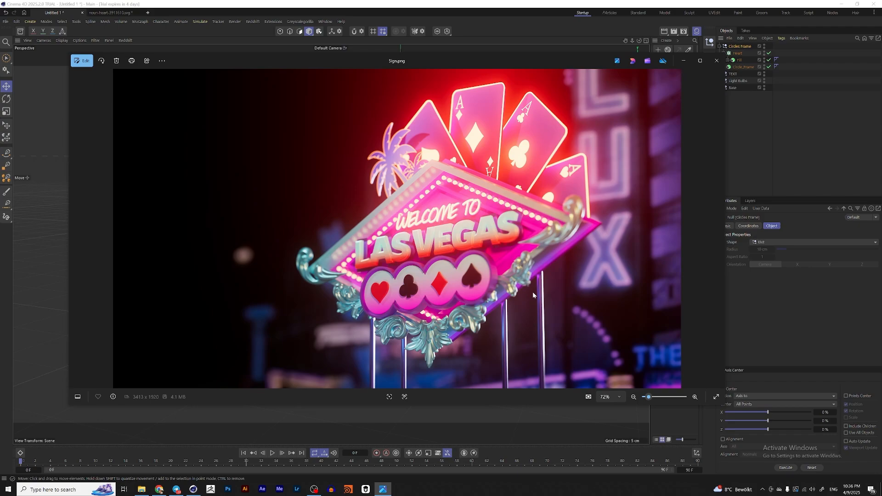
Step: Search Sketchfab for ornament models and open the Ornament Collection model page
click(159, 489)
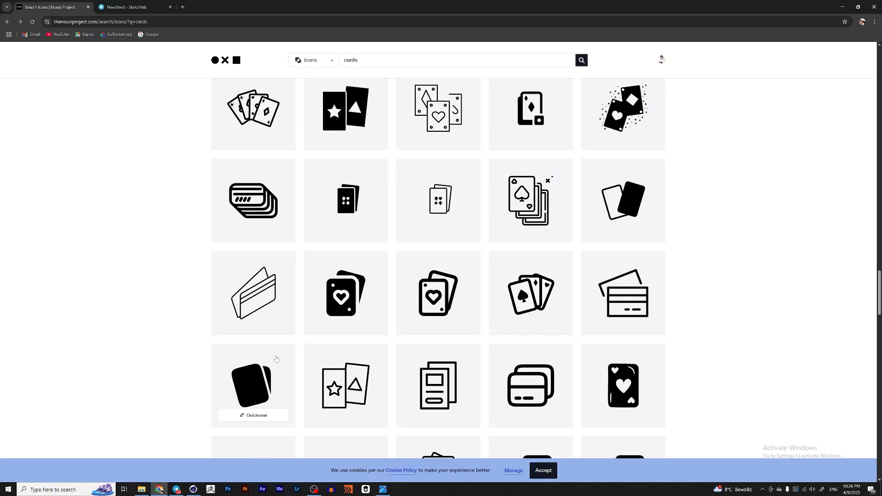
click(140, 4)
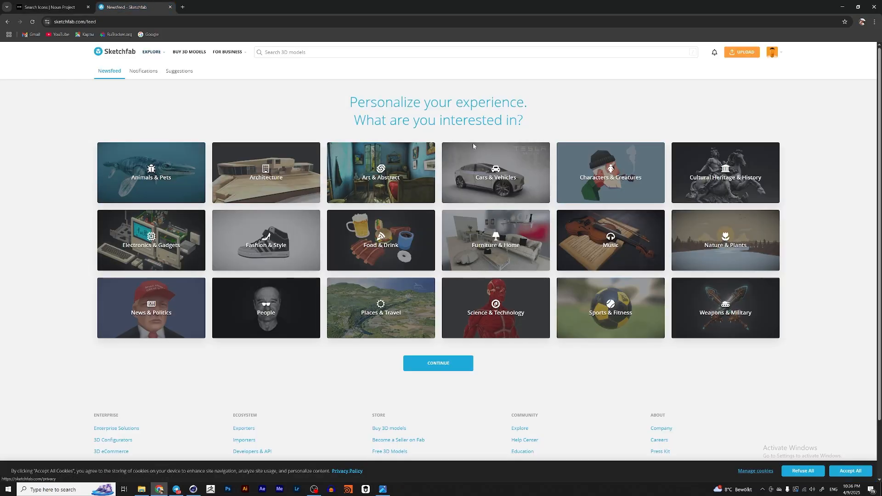
click(357, 53)
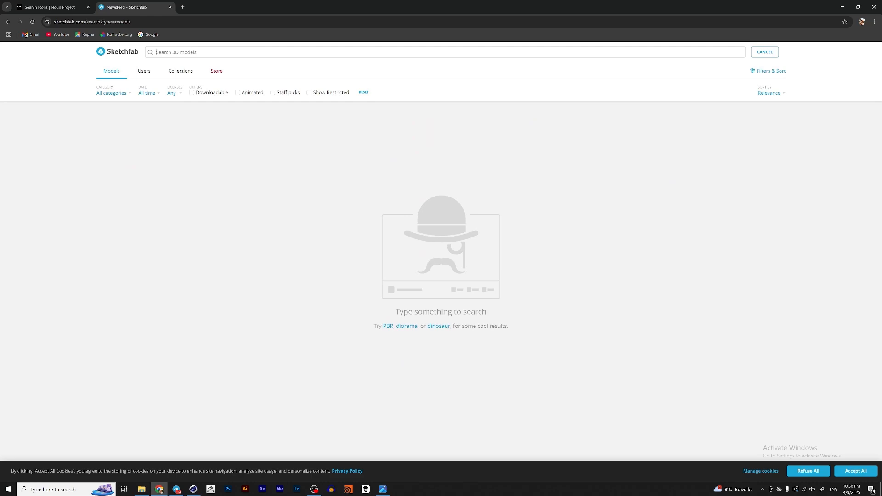
text(ornament)
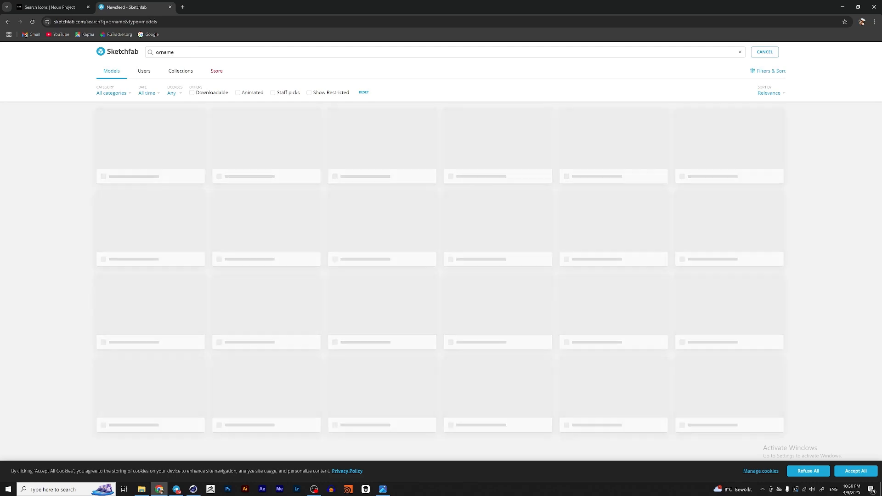
scroll(496, 210, down, 5)
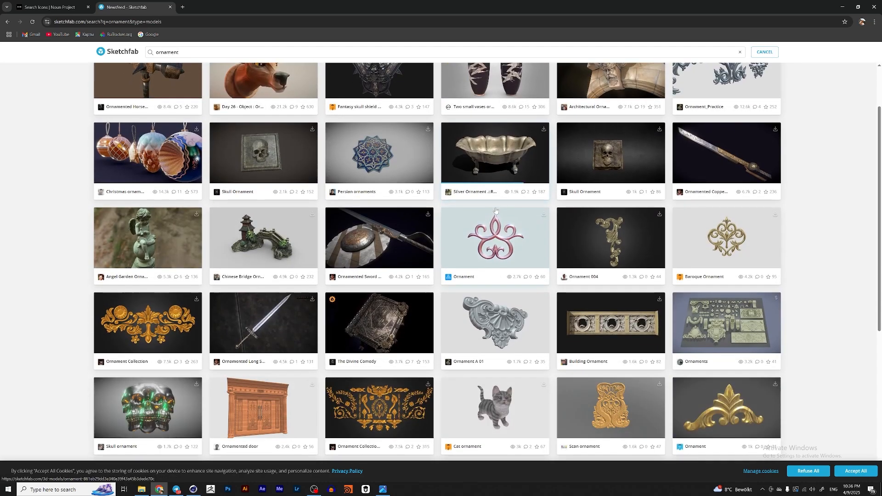
scroll(558, 224, down, 6)
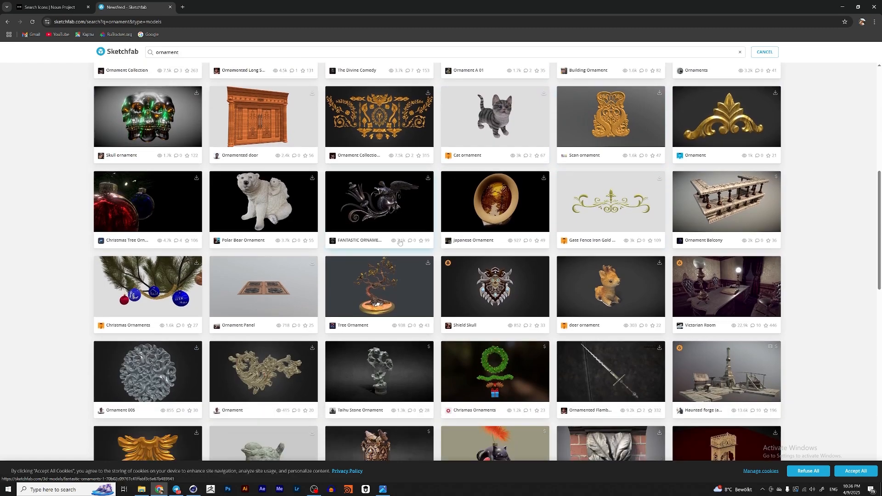
scroll(417, 245, down, 6)
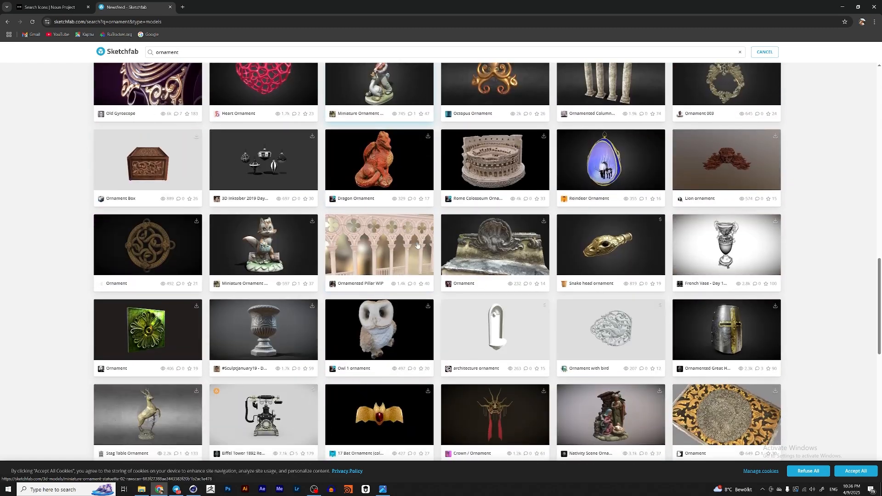
scroll(417, 244, up, 14)
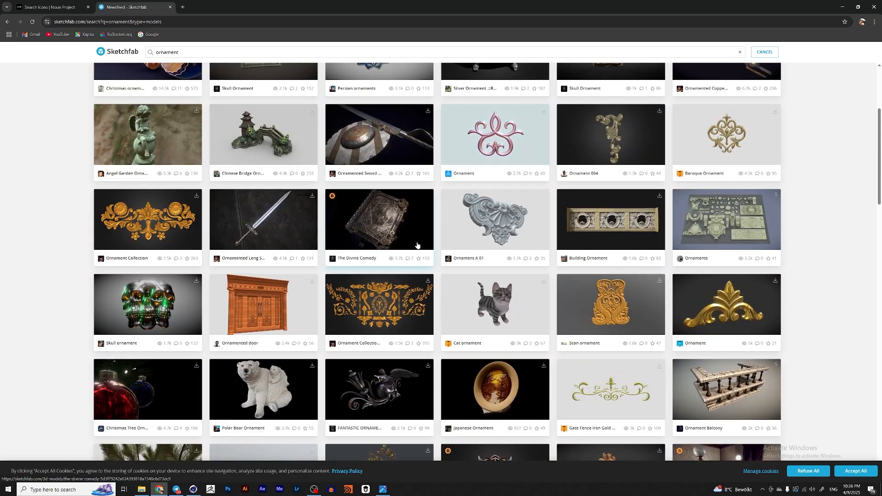
click(164, 225)
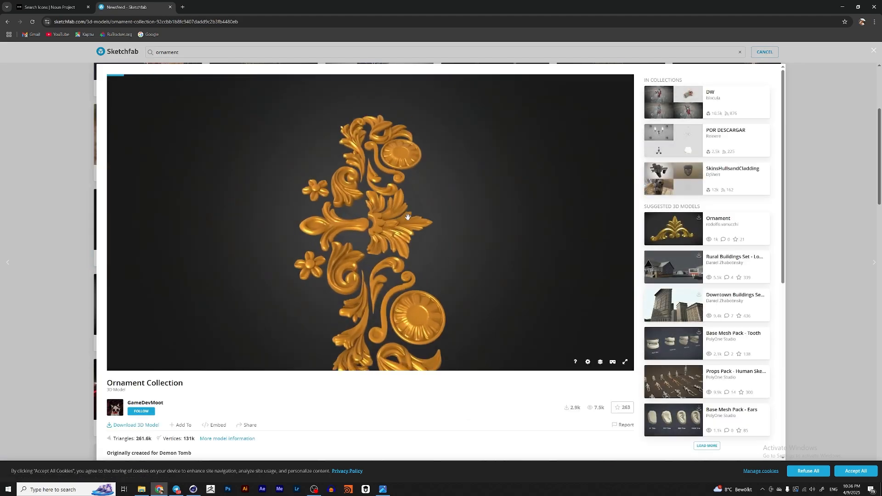
Step: Open the downloaded Ornament_Collection_01_09.fbx file in Cinema 4D
click(193, 489)
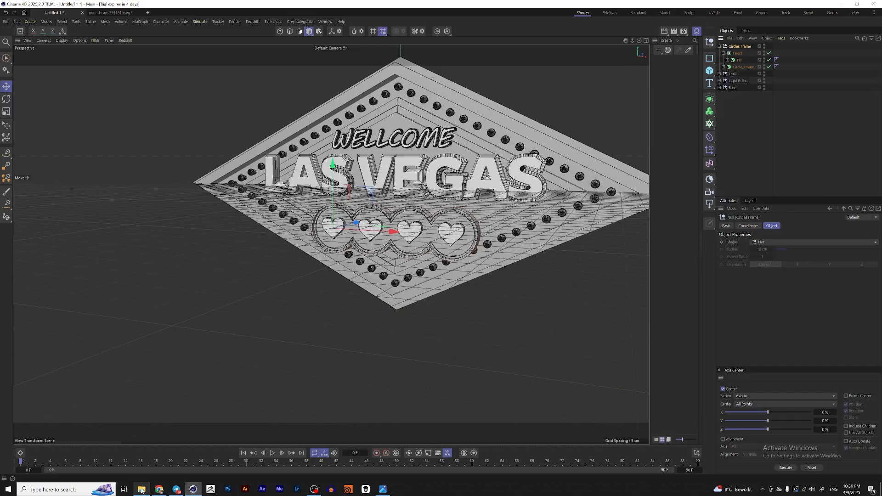
click(141, 489)
click(257, 303)
drag(257, 303, 542, 261)
click(577, 322)
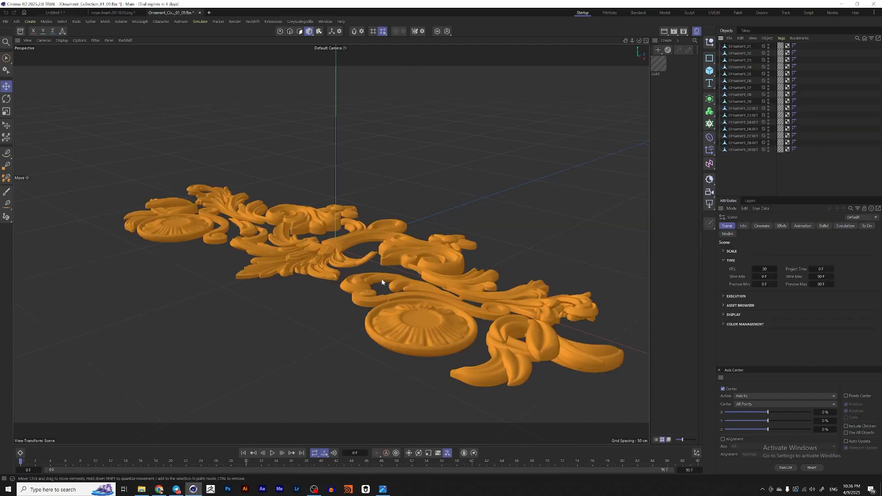
Step: Select the central fleur-de-lis ornament in the ornament collection file and close the heart project without saving
alt+drag(382, 283, 354, 286)
click(351, 286)
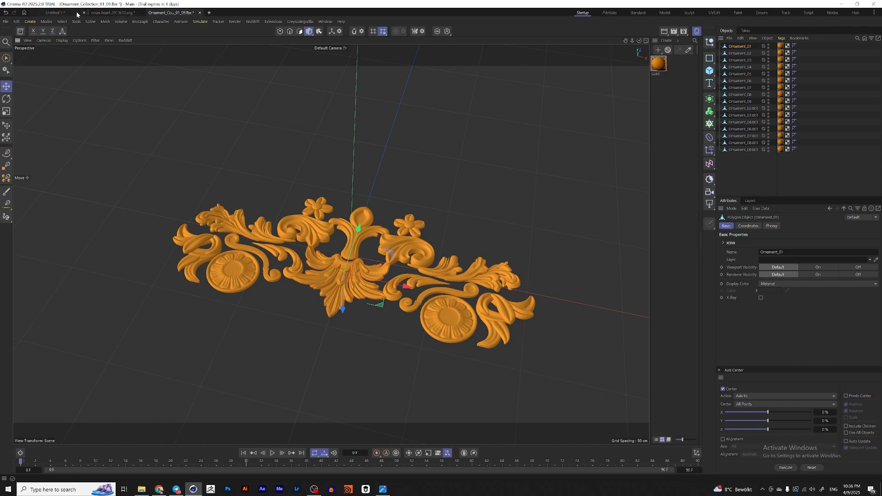
click(103, 13)
click(141, 12)
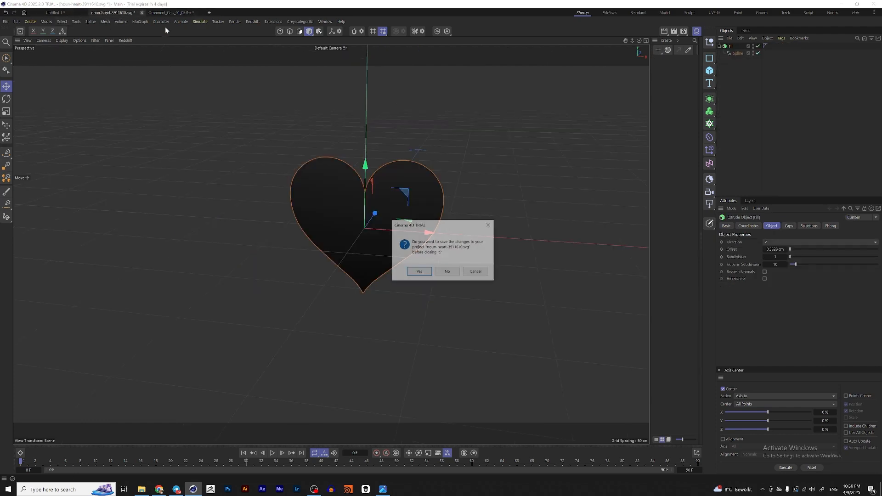
click(446, 272)
Step: Paste the ornament into the sign scene, rotate it upright and position it under the sign's bottom point
click(79, 14)
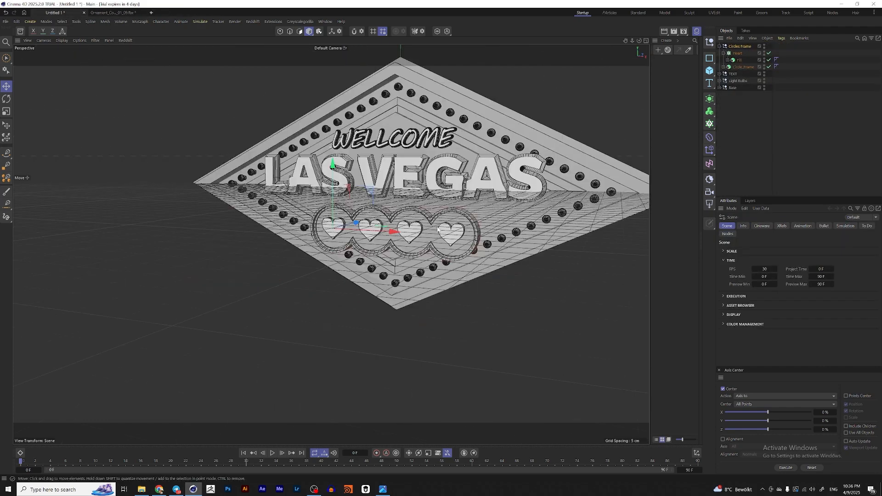
key(ctrl+v)
key(r)
drag(383, 181, 377, 236)
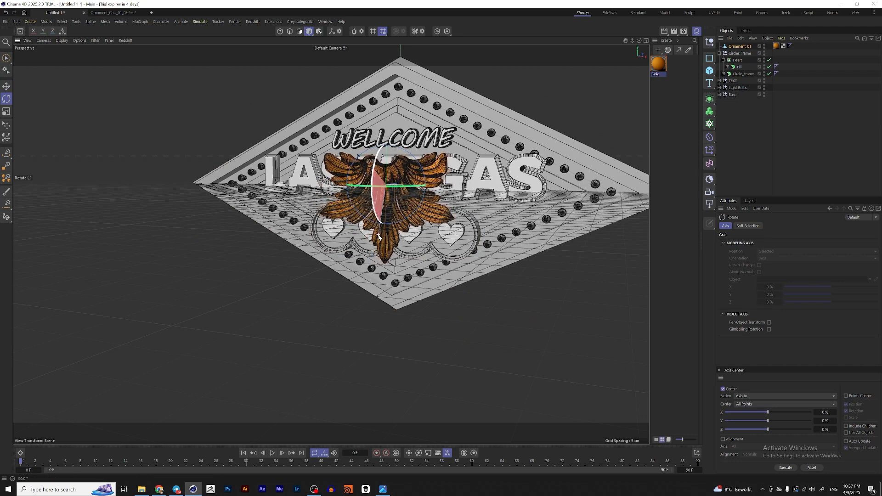
key(e)
drag(385, 156, 477, 310)
drag(393, 296, 378, 291)
alt+drag(469, 287, 381, 250)
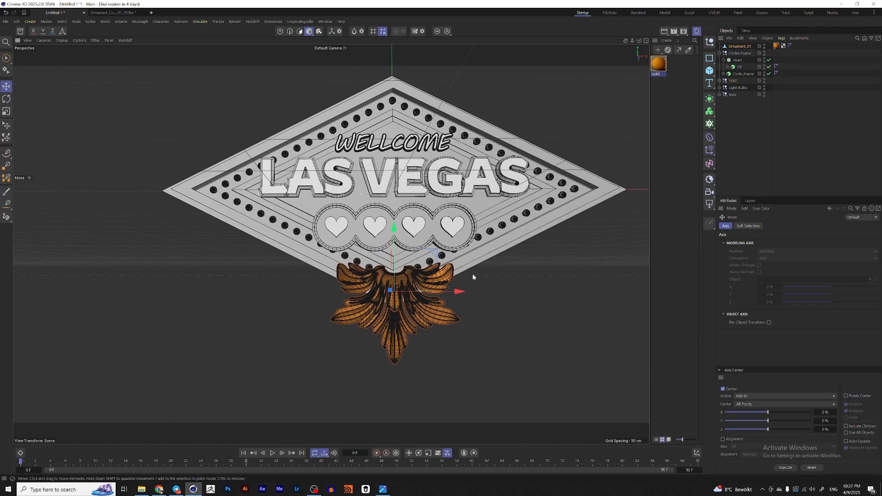
Step: Scale the bottom ornament down slightly
key(t)
drag(535, 290, 489, 282)
key(e)
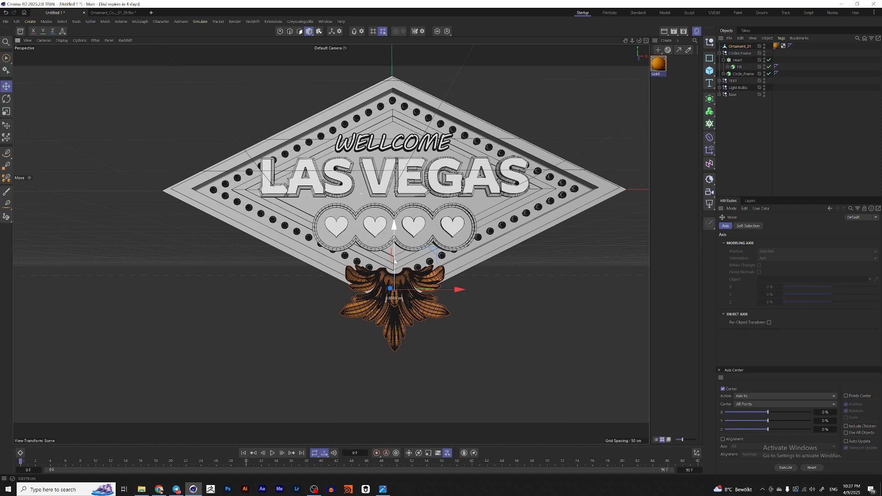
Step: Select the scroll ornament Ornament_02.001 in the ornament collection file and return to the sign scene
click(124, 13)
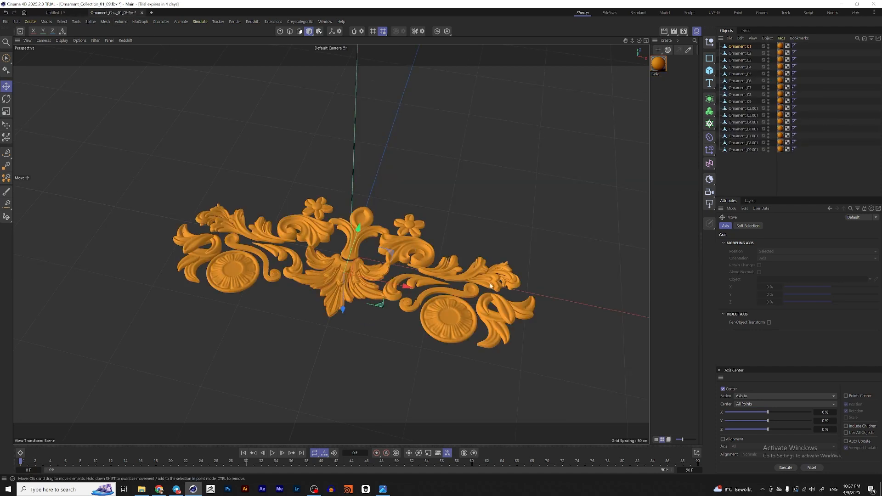
alt+drag(491, 286, 454, 301)
click(421, 239)
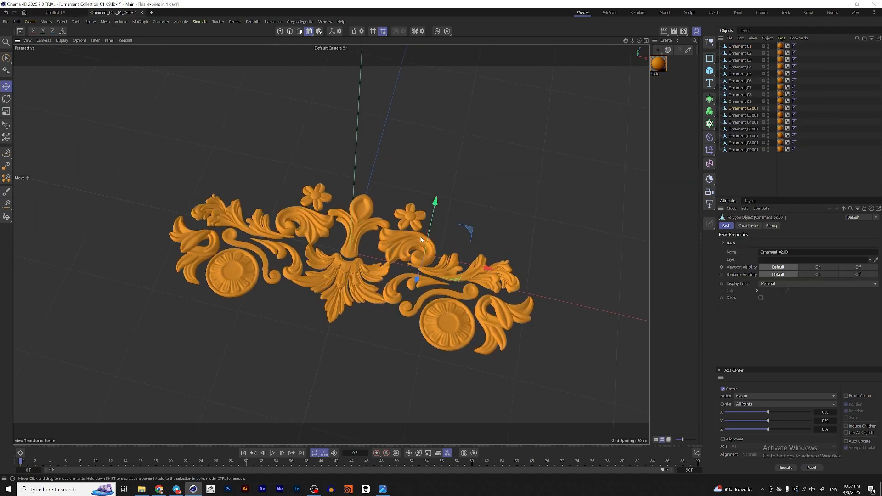
click(54, 13)
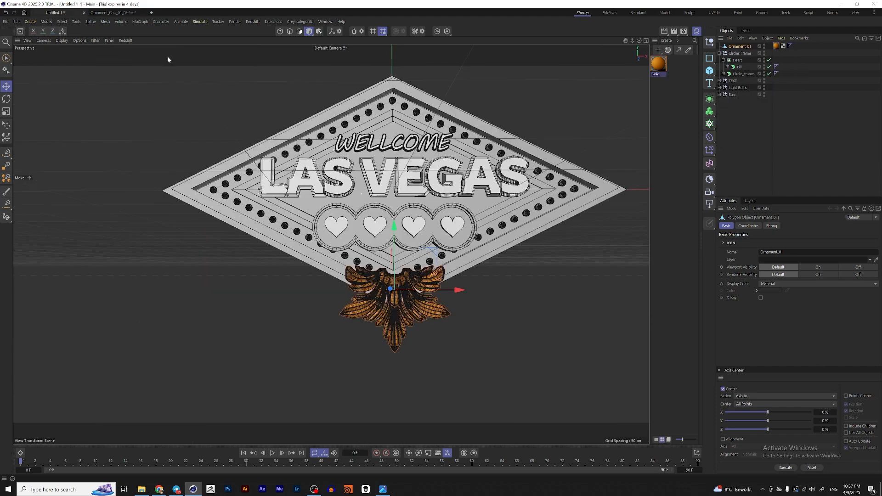
Step: Paste the scroll ornament, rotate it upright and move it next to the sign's right lower edge
key(r)
drag(511, 219, 490, 212)
alt+click(514, 215)
alt+middle_drag(514, 215, 456, 256)
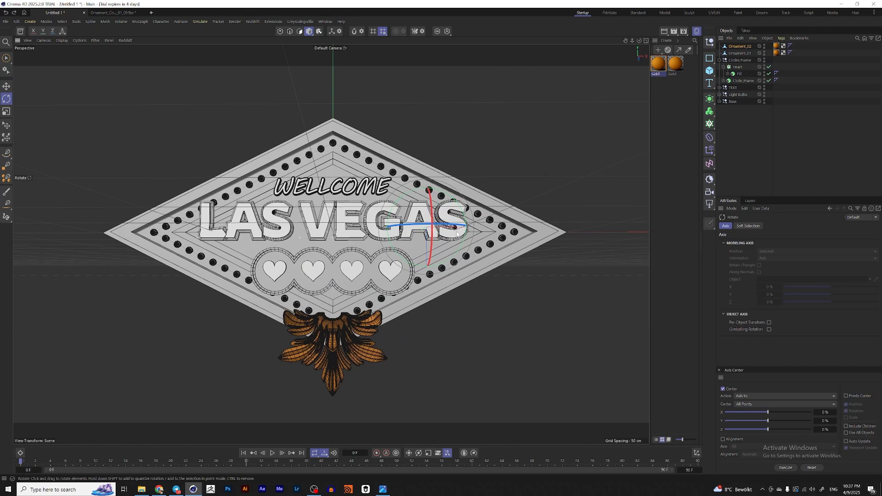
alt+drag(456, 256, 496, 239)
drag(425, 208, 411, 263)
key(e)
alt+drag(400, 225, 463, 217)
alt+drag(529, 220, 490, 220)
alt+middle_drag(490, 221, 500, 216)
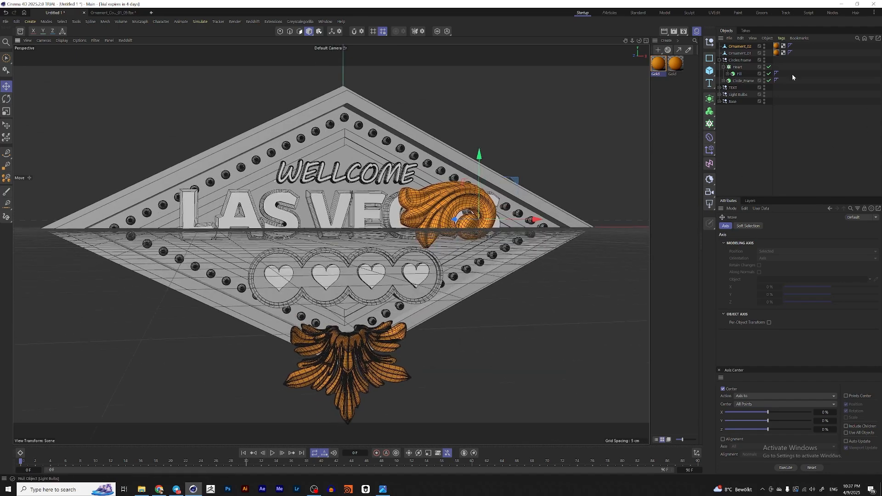
Step: Add a Symmetry object, nest the scroll ornament under it, and position the mirrored pair along the sign's lower edges
click(709, 102)
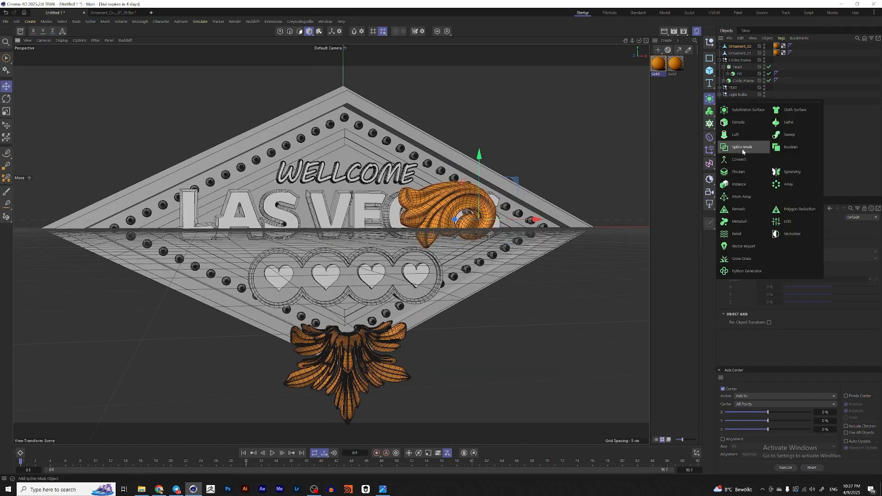
click(745, 173)
click(740, 53)
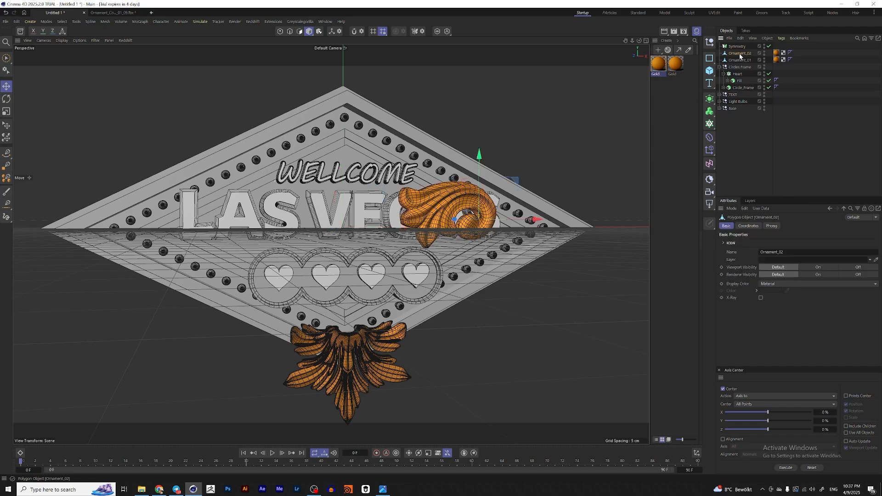
drag(740, 47, 740, 48)
alt+middle_drag(506, 200, 538, 179)
drag(549, 162, 334, 278)
alt+middle_drag(308, 283, 341, 247)
Step: Scale, move and rotate the mirrored scroll ornaments to fit beside the bottom ornament
key(t)
drag(379, 252, 379, 253)
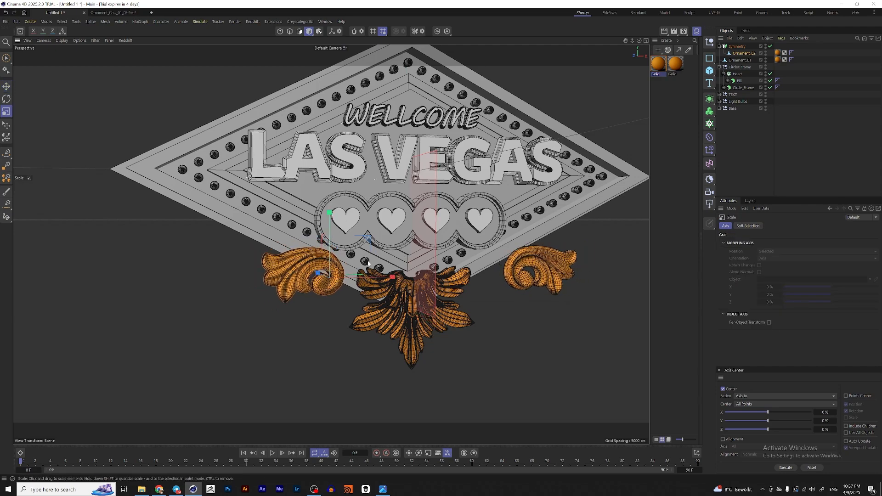
key(e)
alt+drag(301, 281, 235, 273)
drag(350, 242, 363, 253)
key(t)
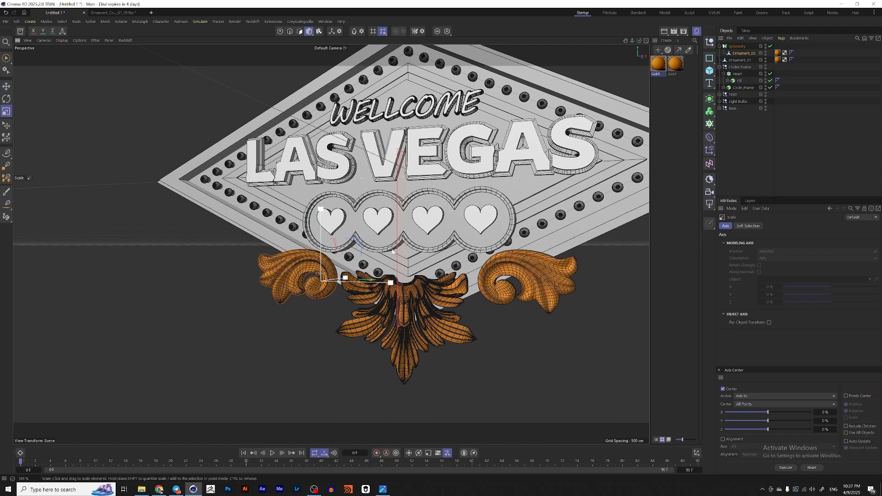
key(r)
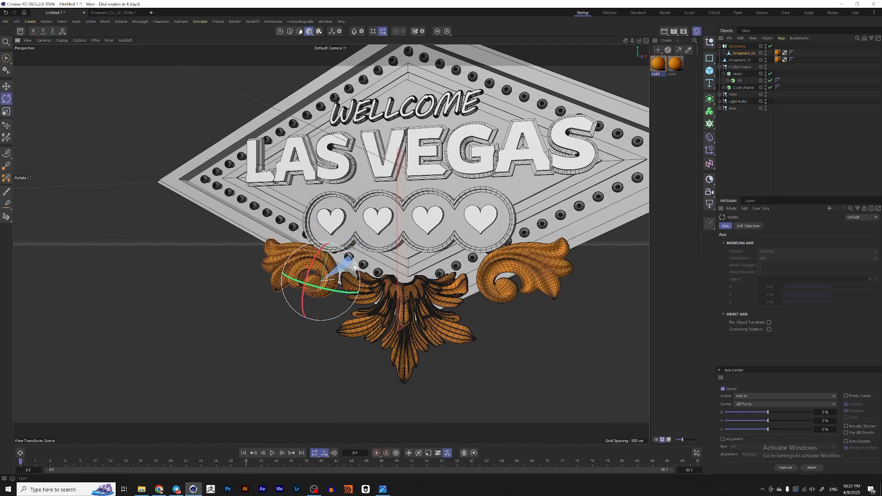
key(e)
middle_drag(349, 256, 388, 248)
drag(388, 248, 382, 253)
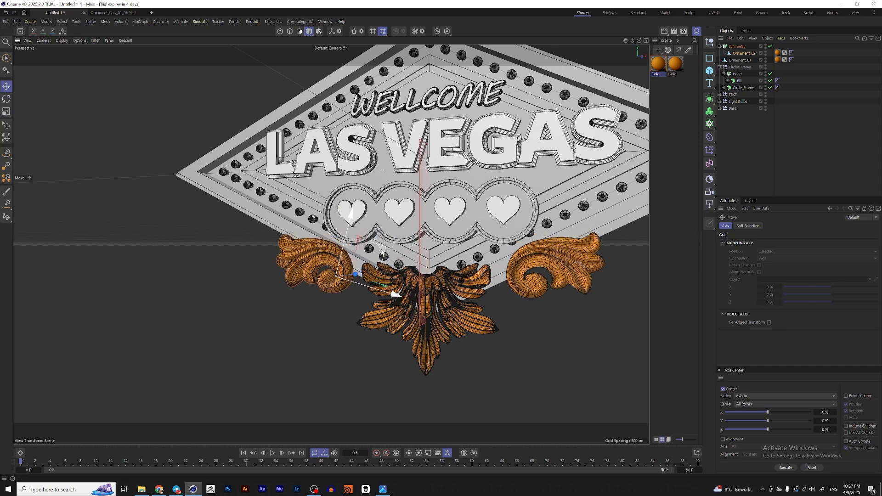
Step: Select the swirl ornament Ornament_09.001 in the collection file and paste it into the sign scene
click(114, 12)
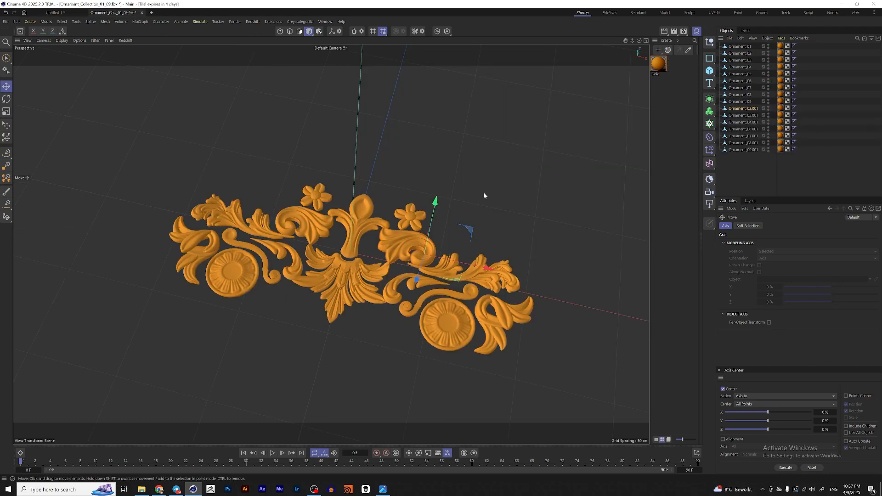
click(500, 276)
alt+drag(500, 276, 459, 265)
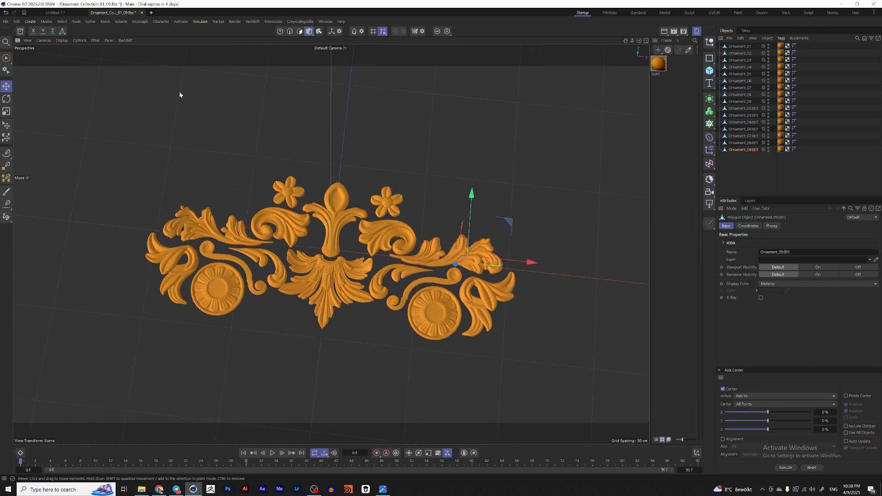
click(55, 12)
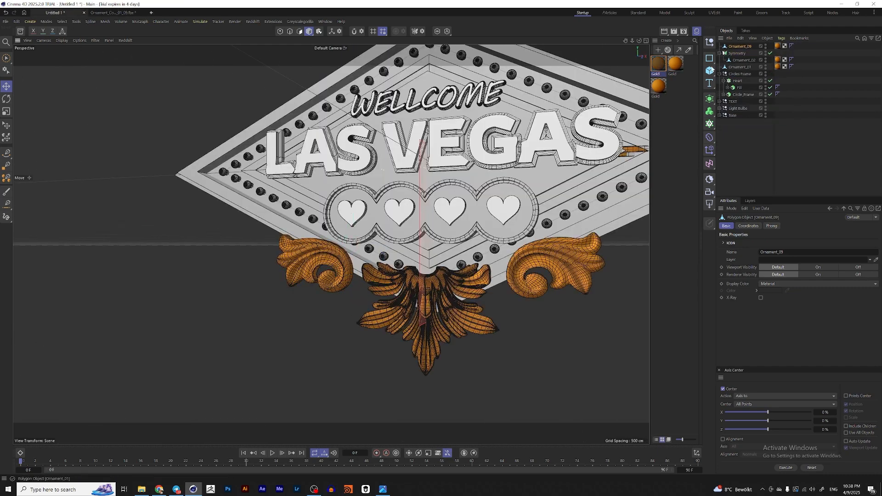
Step: Nest the swirl ornament under the Symmetry object, then move and rotate it toward the sign's side corner
drag(740, 47, 744, 56)
alt+middle_drag(532, 164, 481, 176)
key(e)
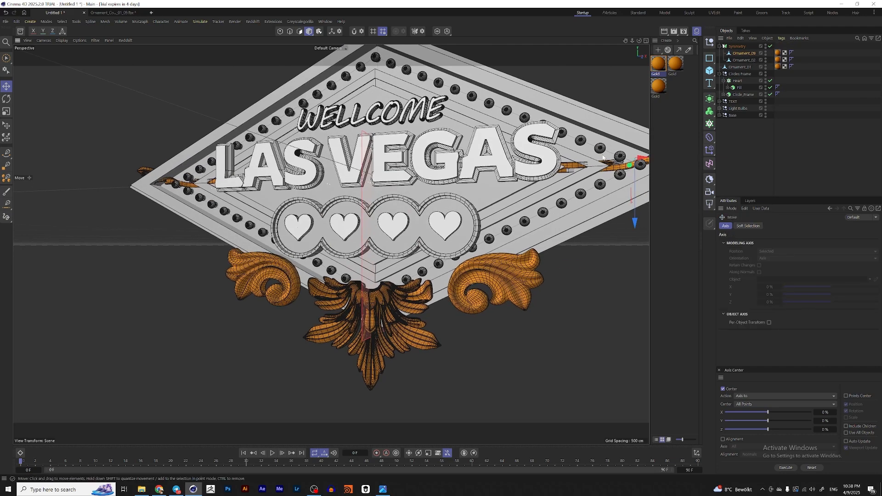
alt+middle_drag(560, 155, 505, 160)
scroll(505, 160, down, 2)
key(r)
drag(533, 193, 524, 208)
key(e)
alt+drag(540, 180, 545, 198)
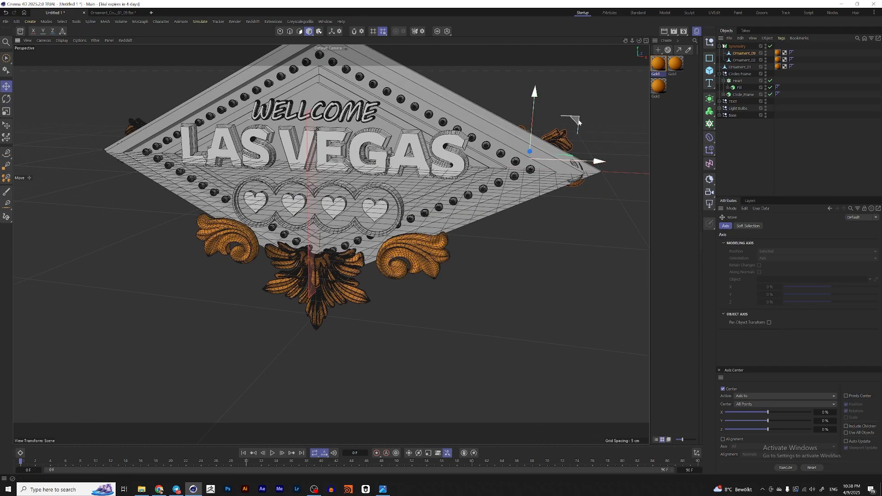
Step: Reposition the mirrored swirl ornaments so they wrap around the sign's left and right corners
drag(576, 129, 568, 136)
alt+drag(523, 165, 519, 182)
drag(545, 152, 568, 147)
drag(590, 120, 575, 174)
alt+drag(575, 174, 189, 196)
key(r)
key(e)
drag(130, 199, 156, 191)
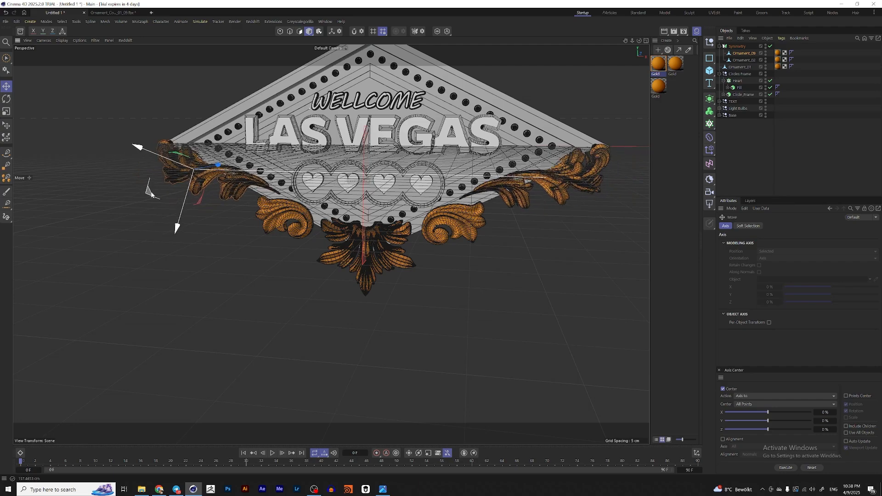
Step: Orbit around the decorated sign and compare it with the reference image
alt+drag(208, 200, 219, 203)
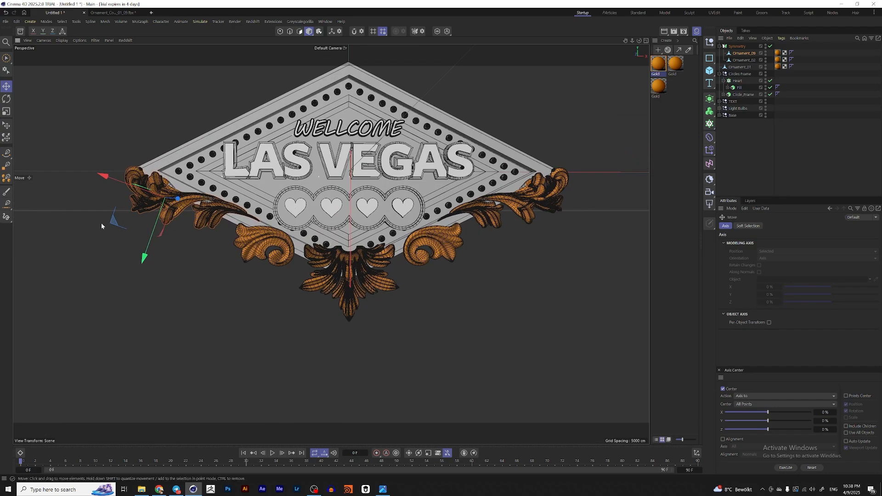
drag(113, 224, 483, 201)
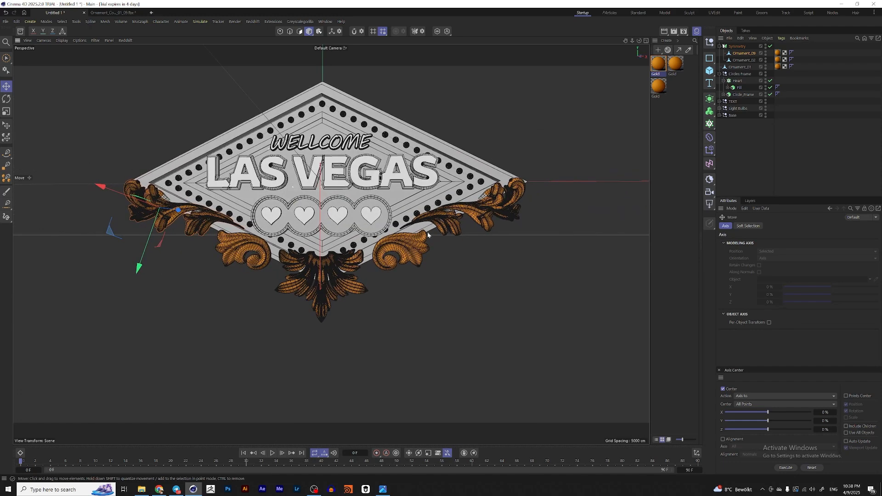
click(383, 490)
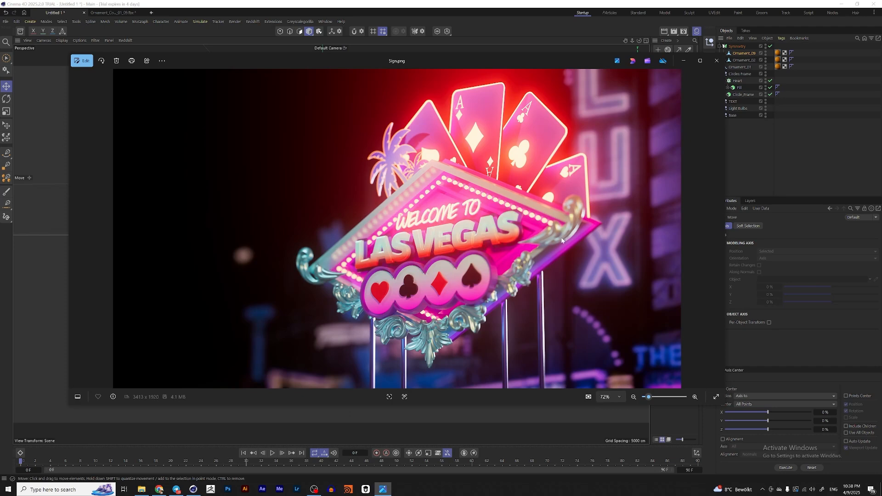
click(798, 178)
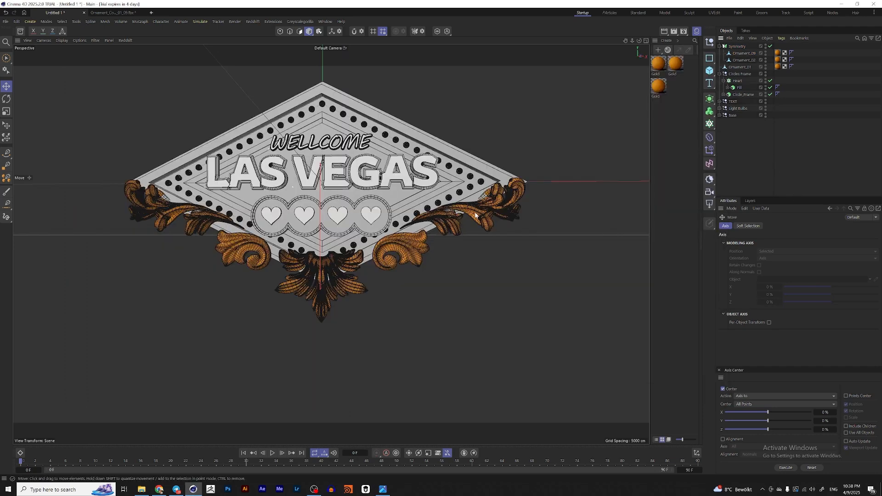
alt+drag(461, 220, 476, 236)
alt+drag(400, 248, 402, 271)
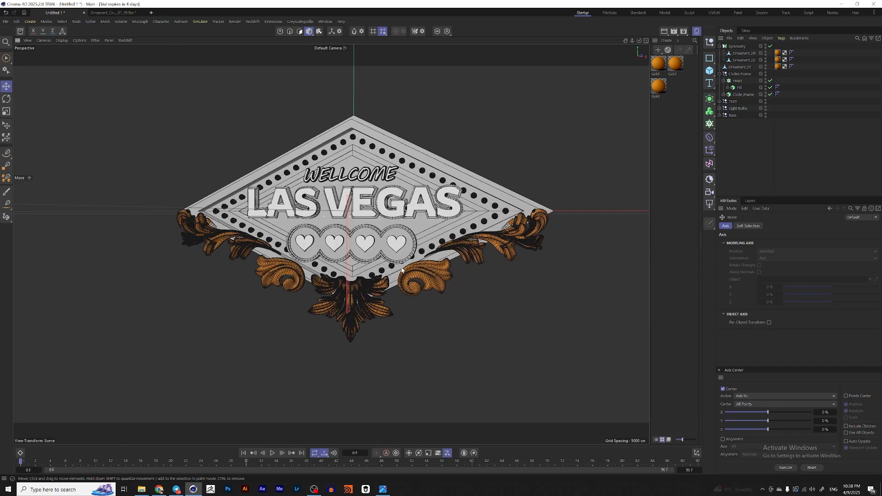
click(385, 488)
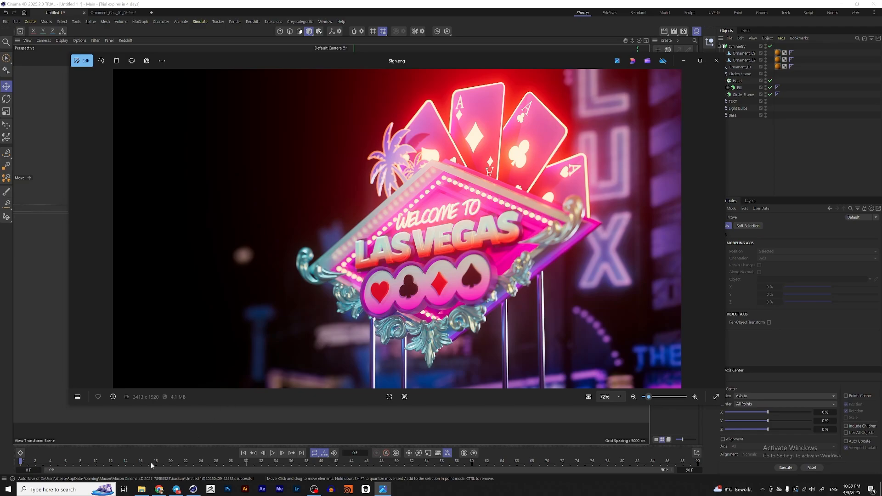
click(158, 490)
Step: Search the Noun Project for palm tree icons and browse the results
click(51, 7)
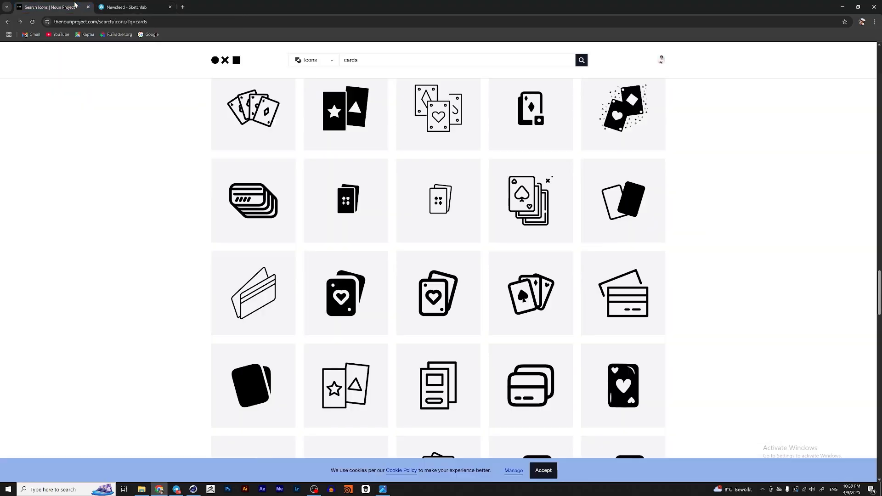
scroll(436, 120, up, 5)
click(352, 61)
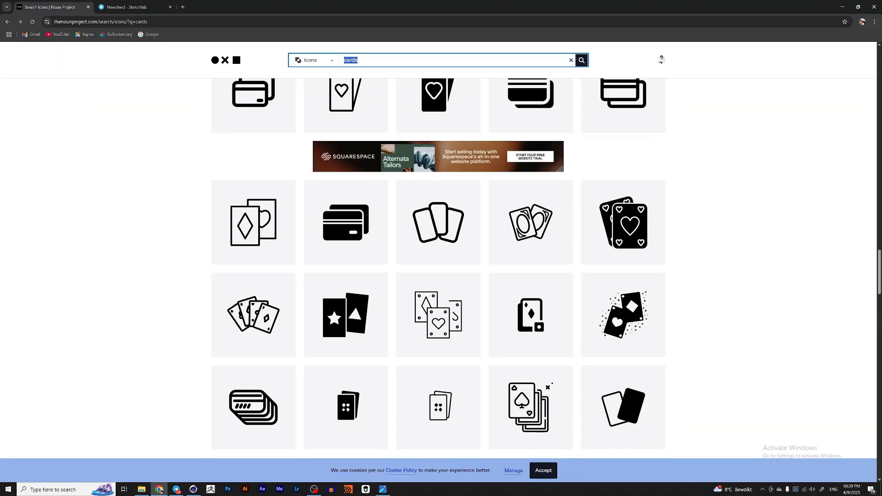
text(palm t)
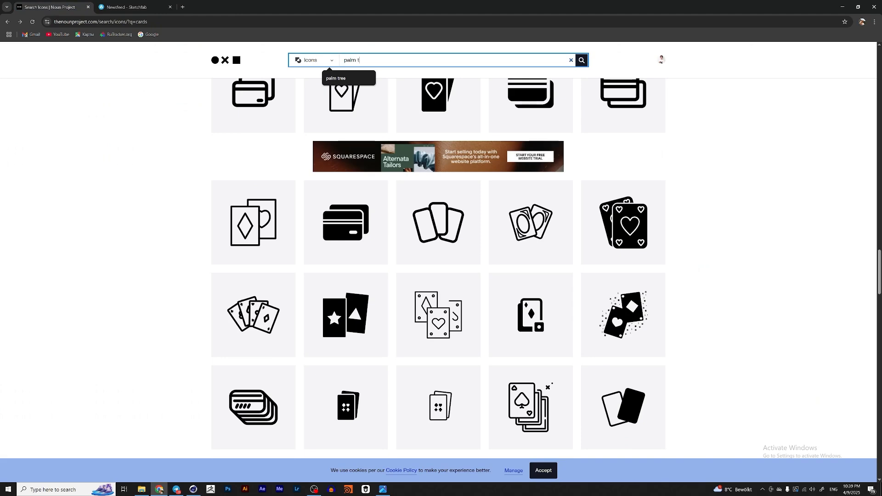
text(ree)
key(Return)
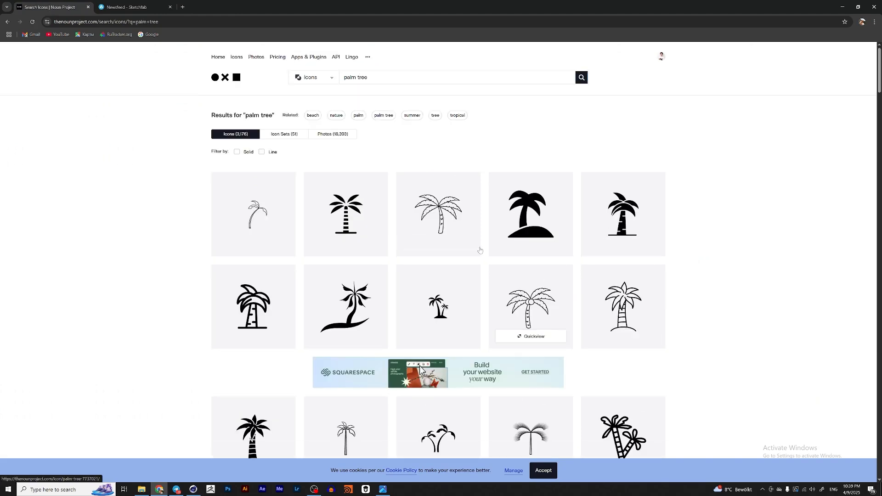
scroll(485, 189, down, 4)
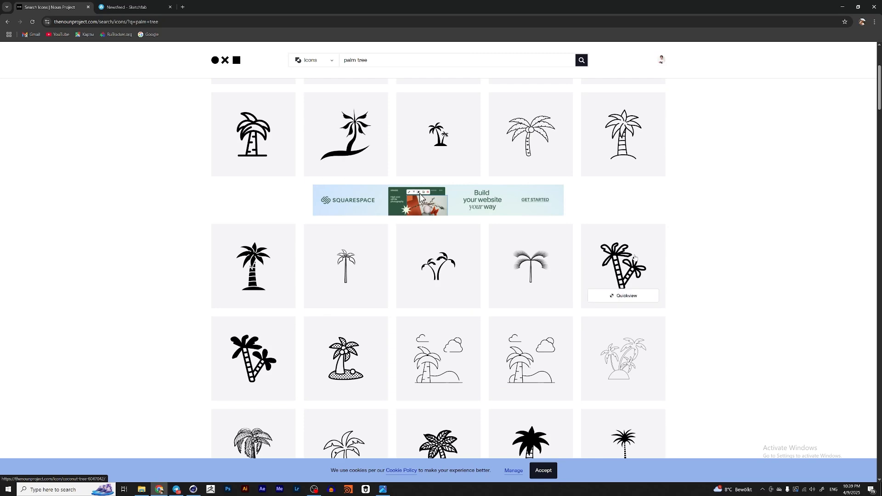
scroll(489, 265, down, 3)
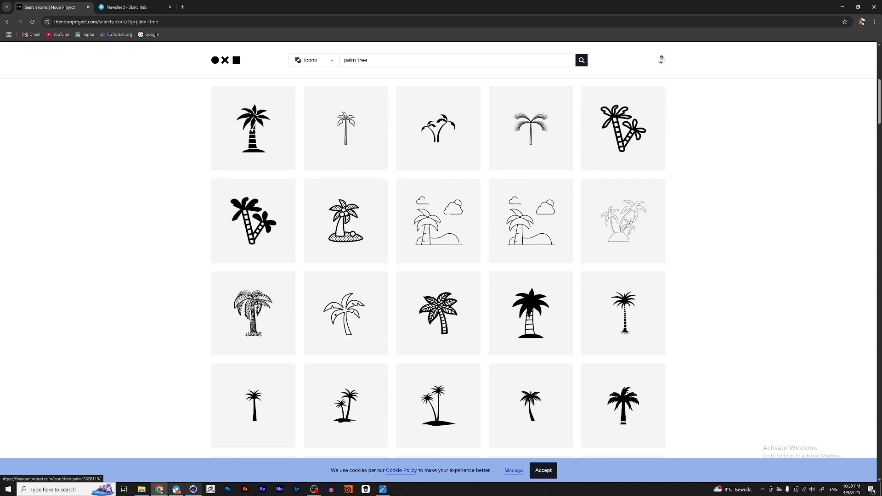
Step: Open the noun-palm-tree Illustrator file from the Assets folder in Cinema 4D
click(193, 490)
click(142, 490)
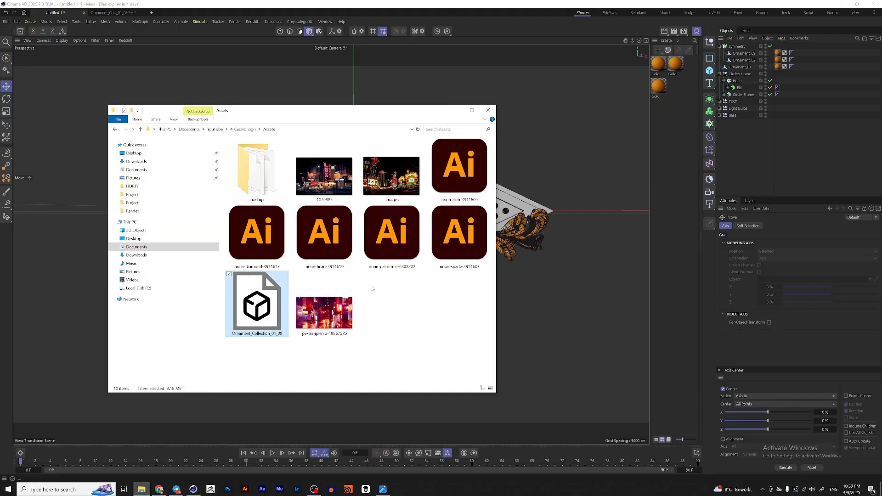
drag(409, 233, 569, 235)
click(577, 252)
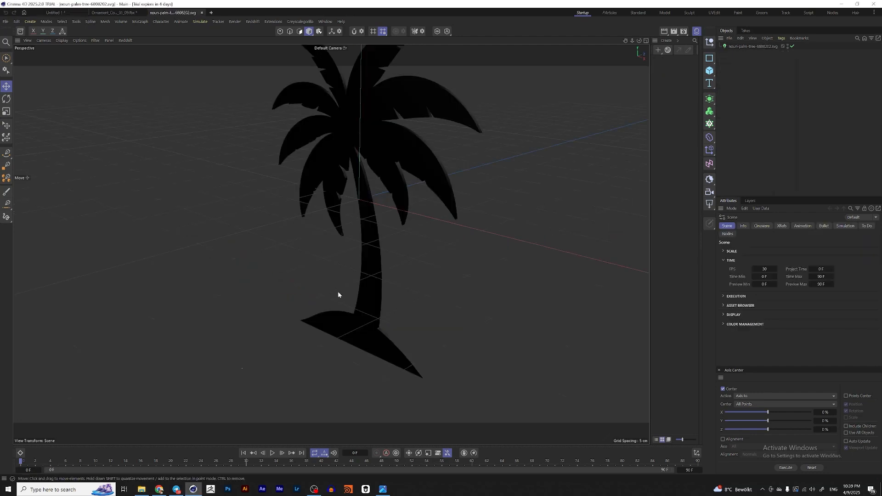
Step: Make the imported palm tree editable, expand its hierarchy, select the spline and disable the Fill extrusion
click(744, 47)
key(c)
click(719, 47)
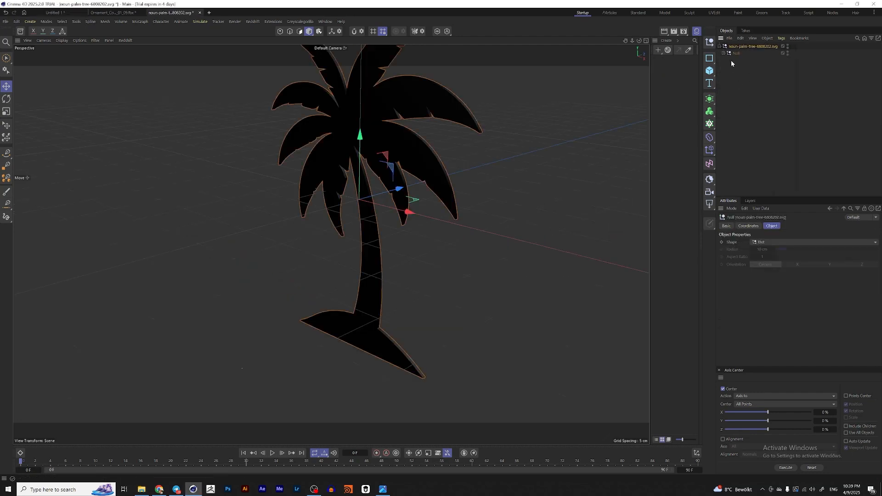
click(724, 53)
click(728, 61)
drag(739, 61, 734, 76)
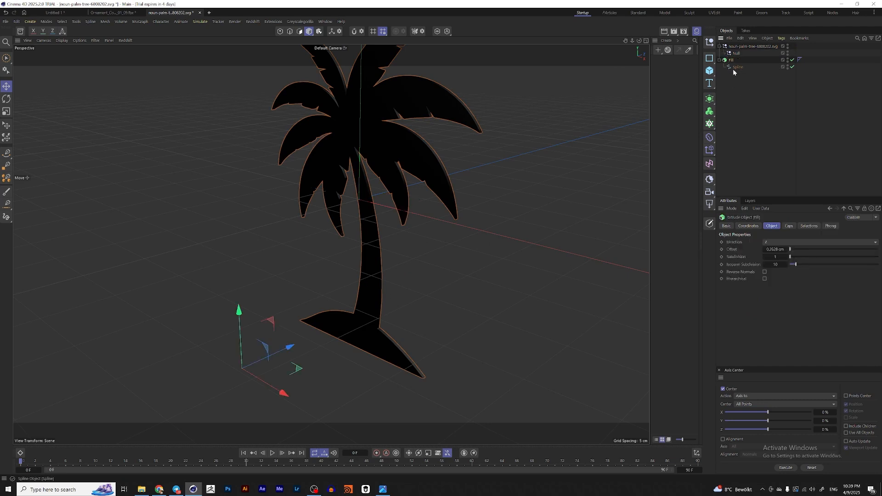
click(736, 67)
alt+middle_drag(324, 294, 341, 266)
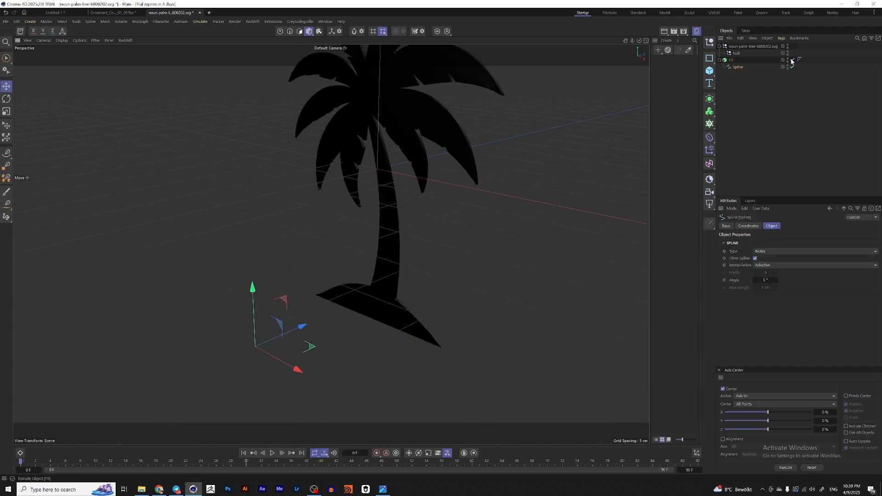
click(792, 60)
Step: In point mode, select and delete the spline points forming the palm tree's ground base
click(280, 31)
alt+drag(370, 239, 293, 271)
key(0)
drag(246, 225, 344, 322)
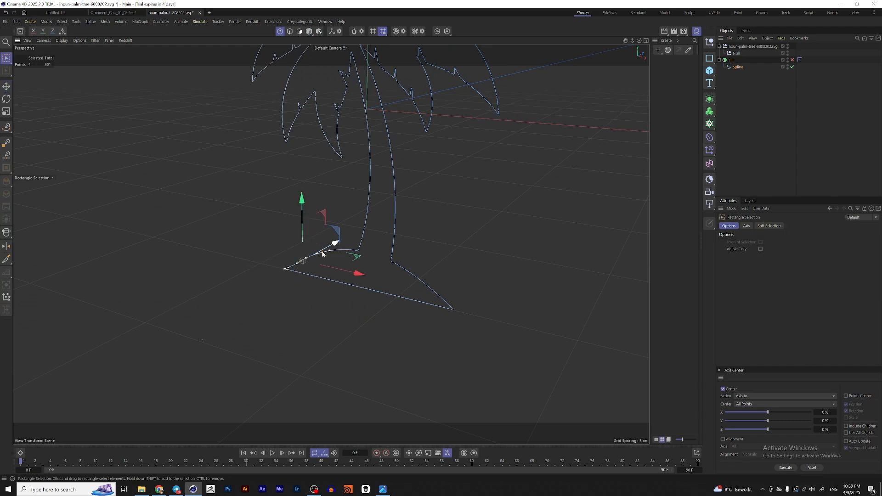
key(Delete)
drag(476, 278, 440, 314)
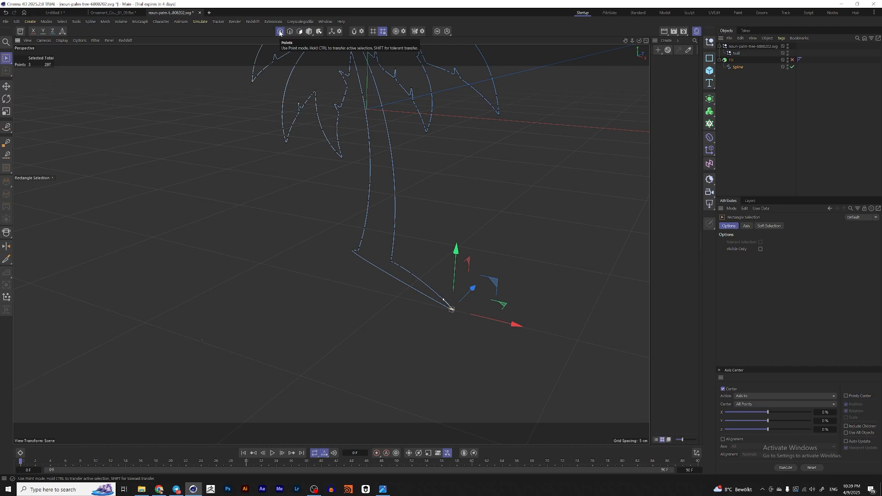
key(Delete)
drag(434, 305, 314, 256)
click(354, 259)
scroll(367, 257, up, 5)
key(Delete)
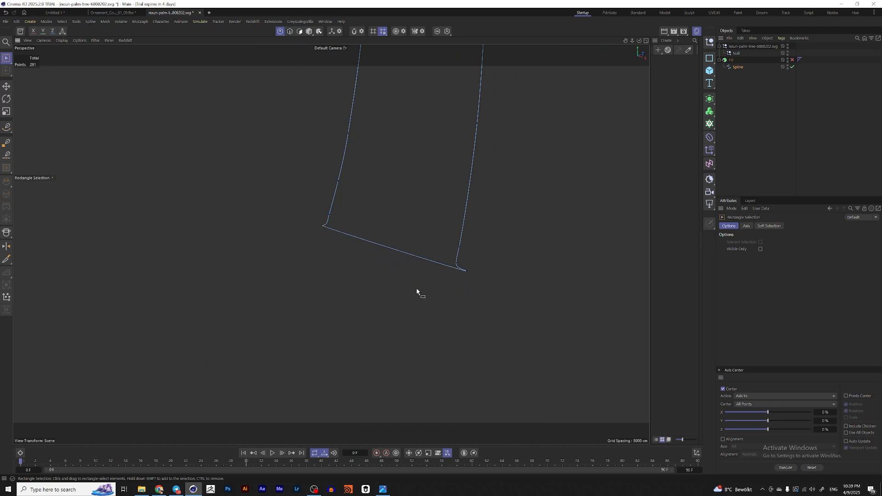
drag(494, 291, 450, 269)
key(Delete)
drag(312, 225, 344, 243)
key(Delete)
scroll(389, 245, down, 2)
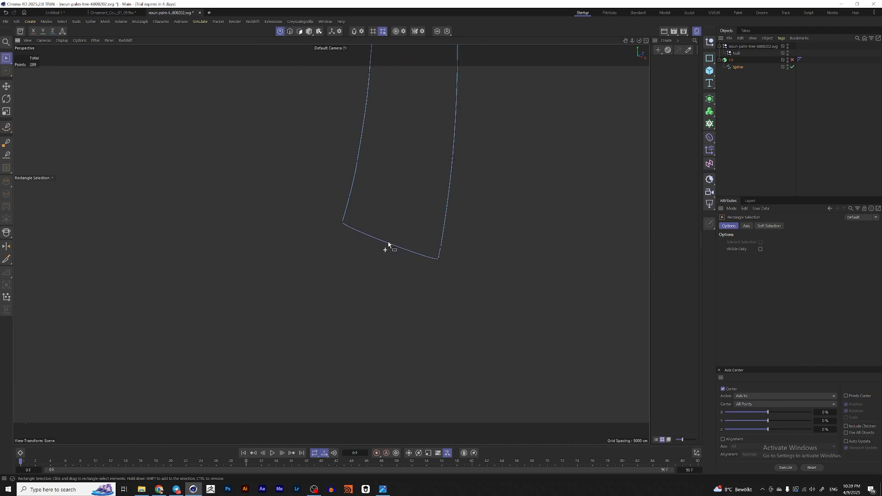
scroll(388, 245, down, 5)
scroll(391, 220, up, 2)
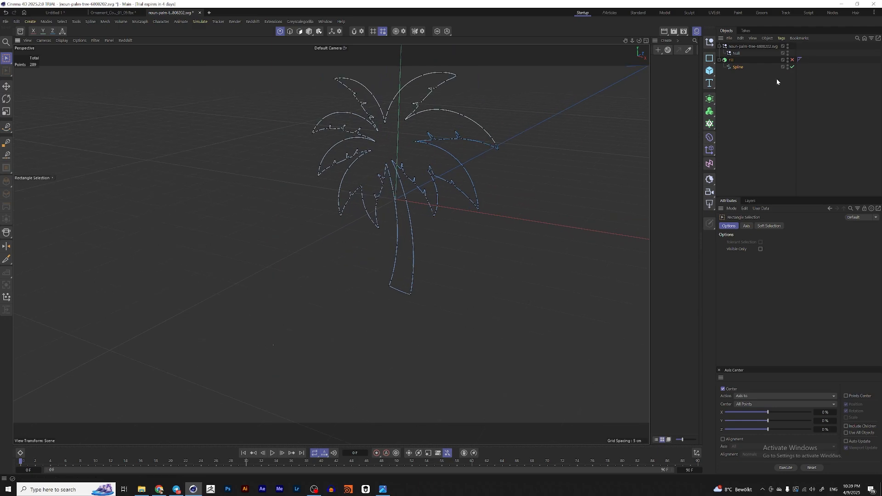
Step: Center the palm spline's axis with Axis Center and return to model mode
click(738, 67)
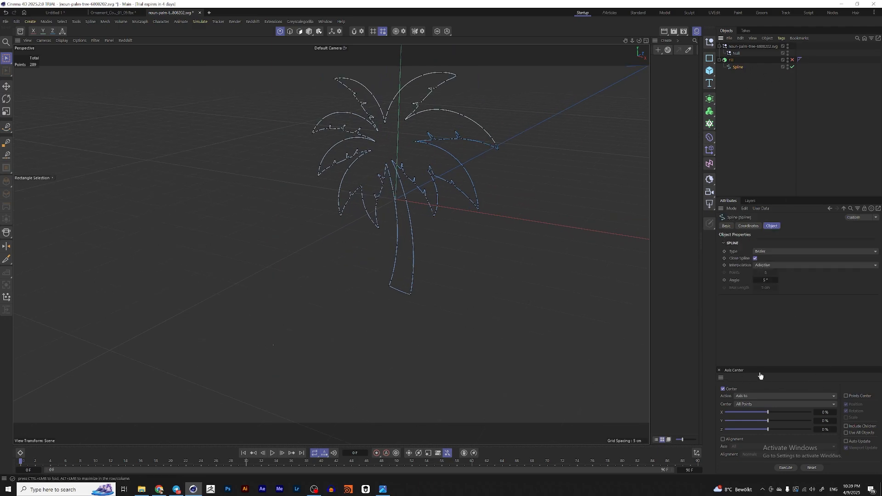
click(785, 469)
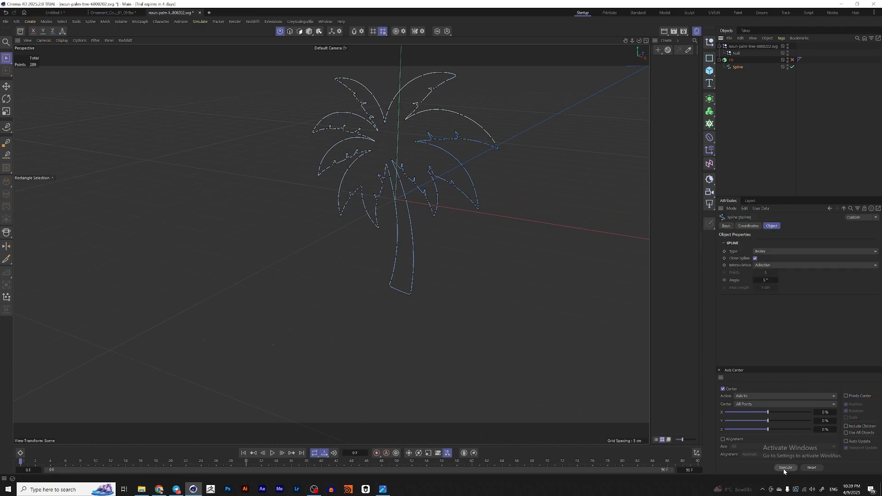
click(309, 31)
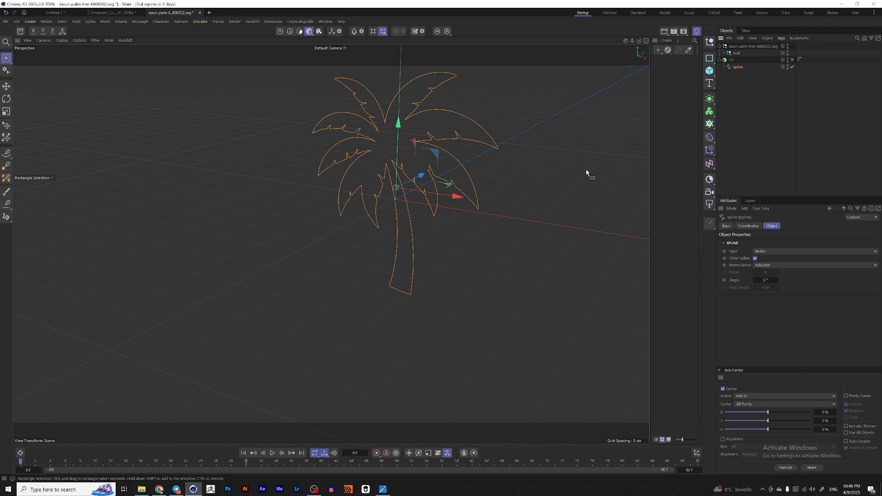
Step: Re-enable the Fill extrusion on the palm tree
key(alt+0)
click(733, 64)
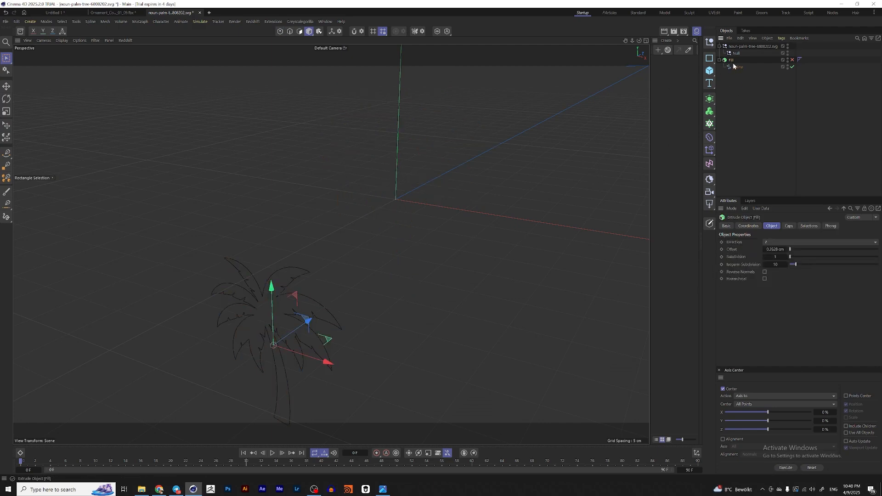
key(alt+0)
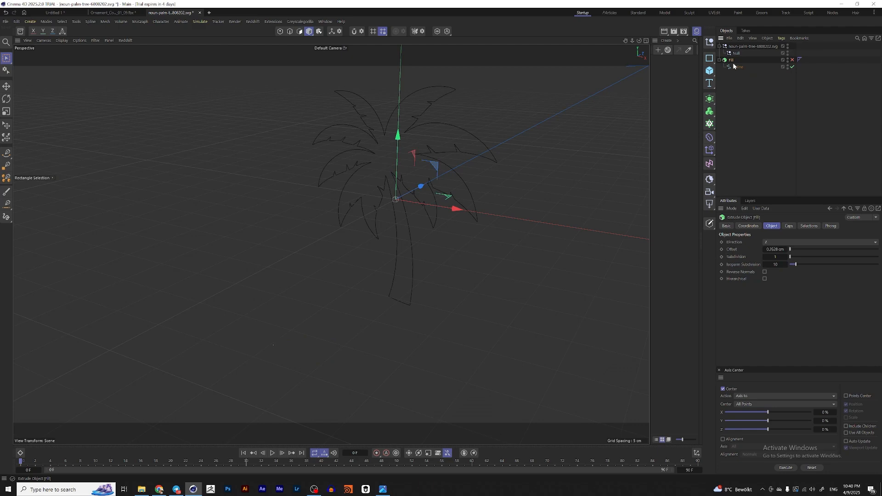
click(792, 60)
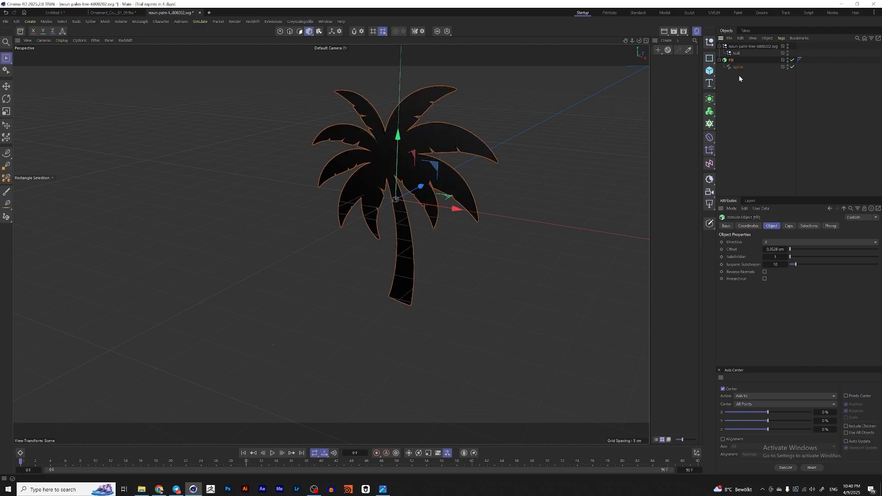
Step: Paste the palm tree into the Las Vegas sign scene
click(55, 13)
key(ctrl+v)
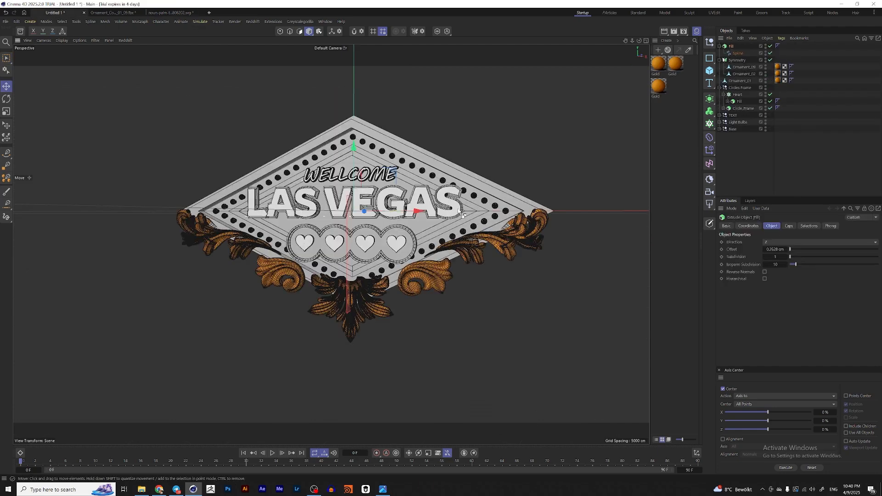
alt+drag(430, 180, 423, 266)
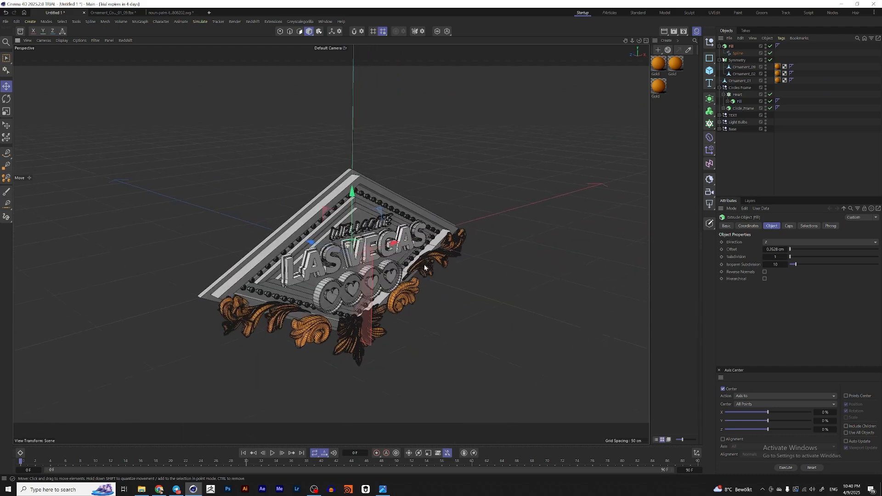
drag(349, 241, 330, 210)
Step: Scale and move the palm tree so it sits above the sign's top corner
scroll(352, 175, up, 3)
key(t)
drag(390, 240, 485, 250)
key(e)
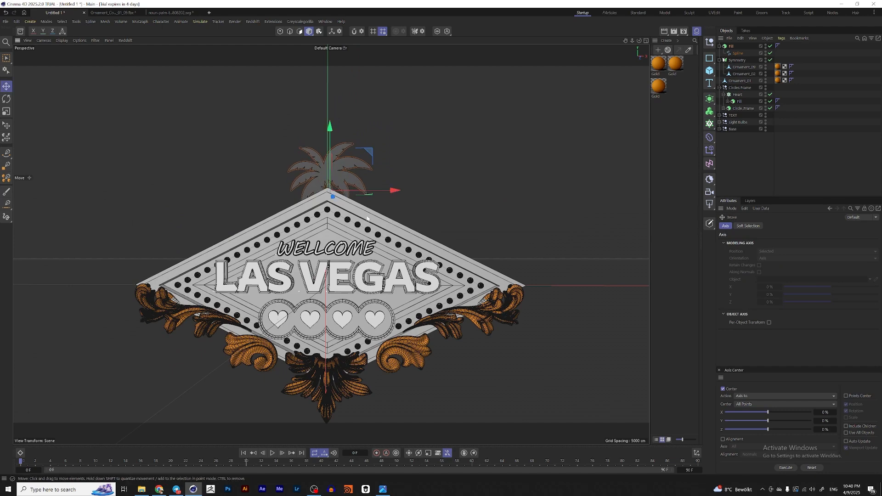
alt+middle_drag(386, 193, 400, 211)
key(r)
key(e)
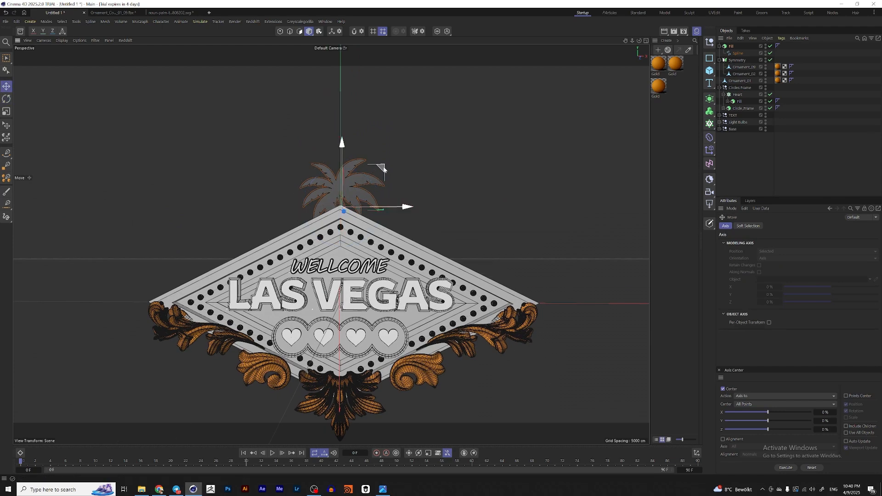
drag(396, 175, 362, 175)
key(r)
key(t)
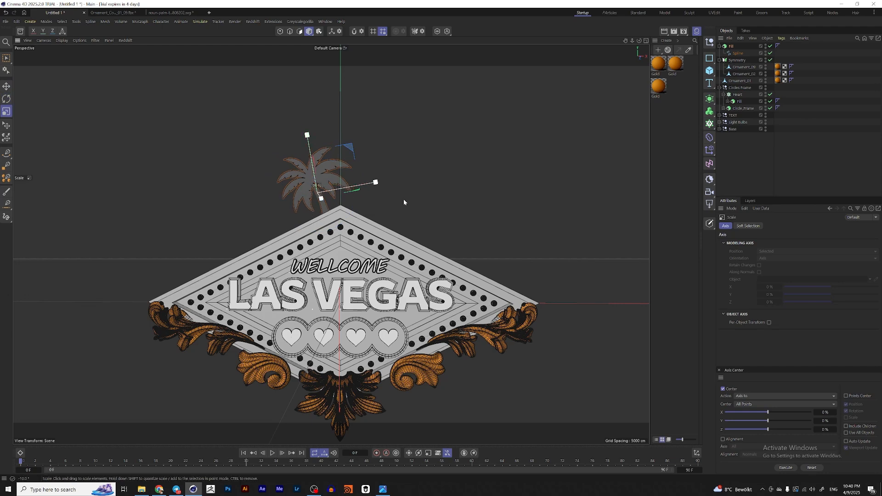
alt+drag(393, 209, 340, 200)
key(e)
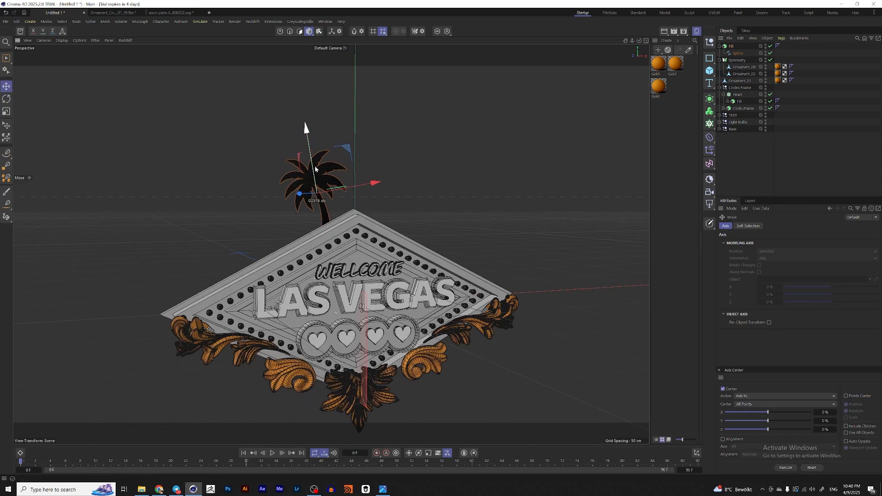
Step: Compare the palm tree placement with the reference sign image
click(385, 488)
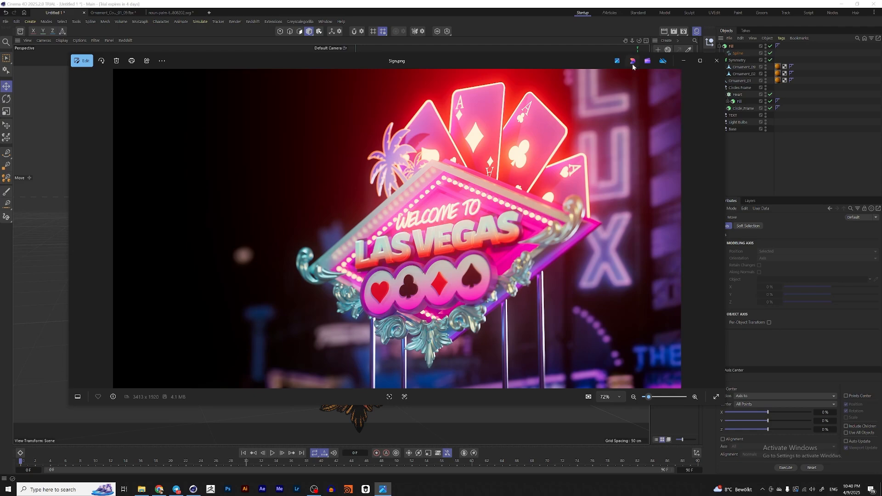
click(684, 61)
alt+drag(312, 204, 333, 206)
scroll(333, 206, up, 2)
alt+middle_drag(333, 206, 351, 221)
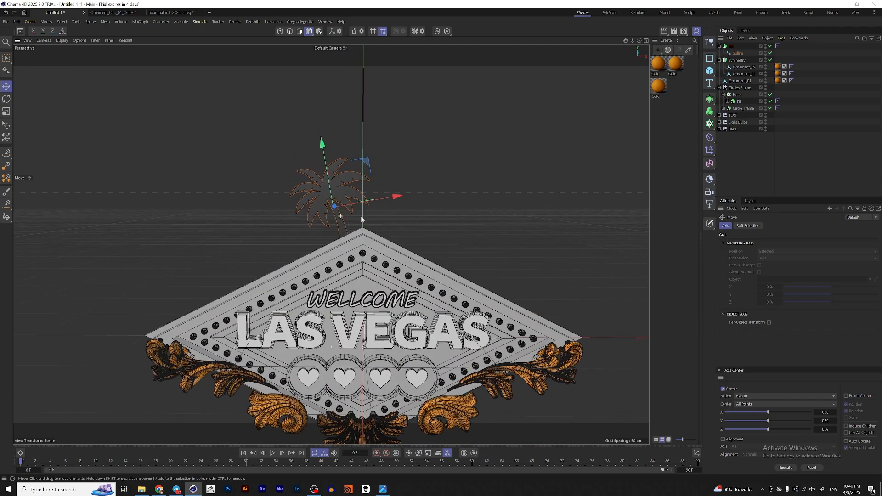
Step: Create a MoInstance referencing the palm spline and set its History Depth to 1
click(740, 53)
scroll(348, 219, up, 3)
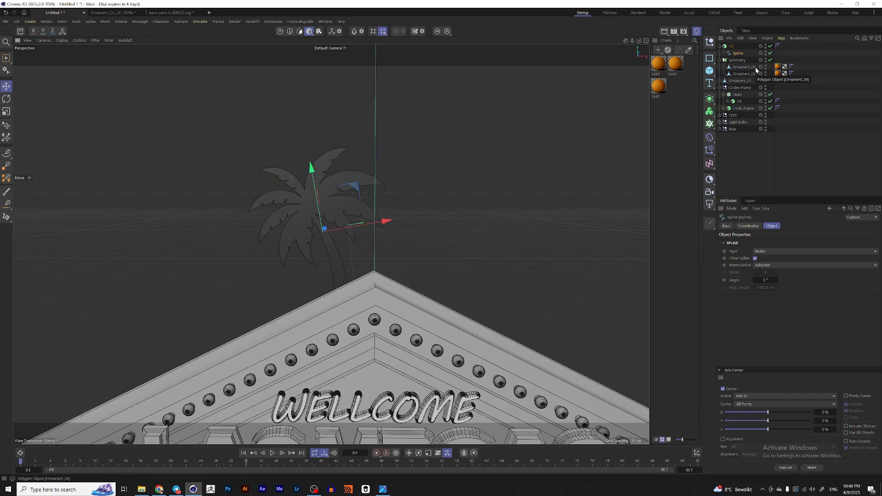
click(710, 124)
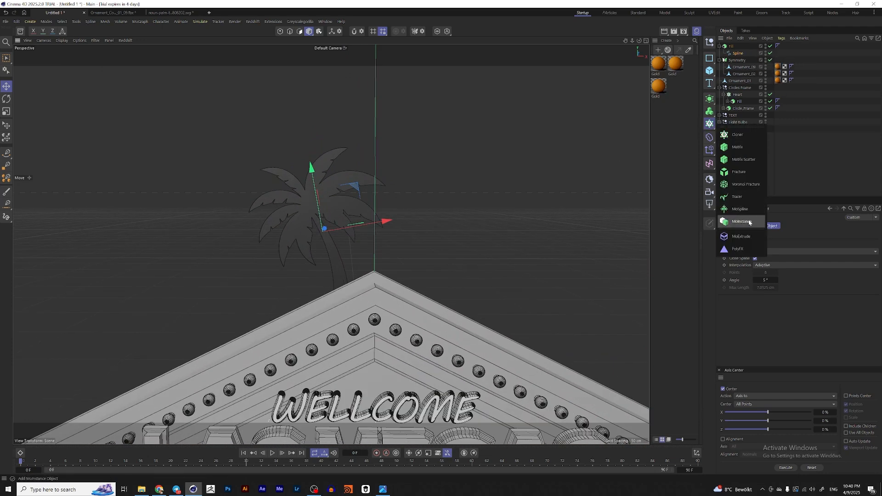
click(750, 223)
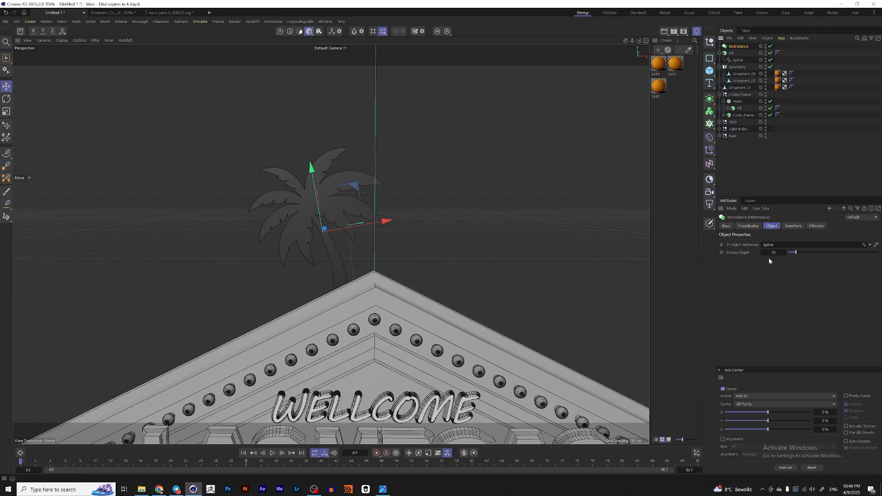
text(1)
key(Return)
Step: Sweep a circle profile with 1 cm radius along the MoInstance palm outline
click(710, 98)
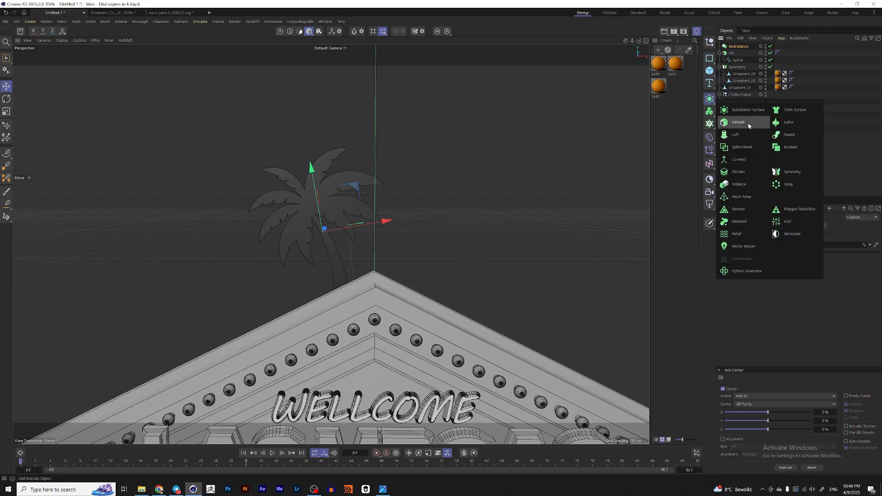
alt+click(790, 134)
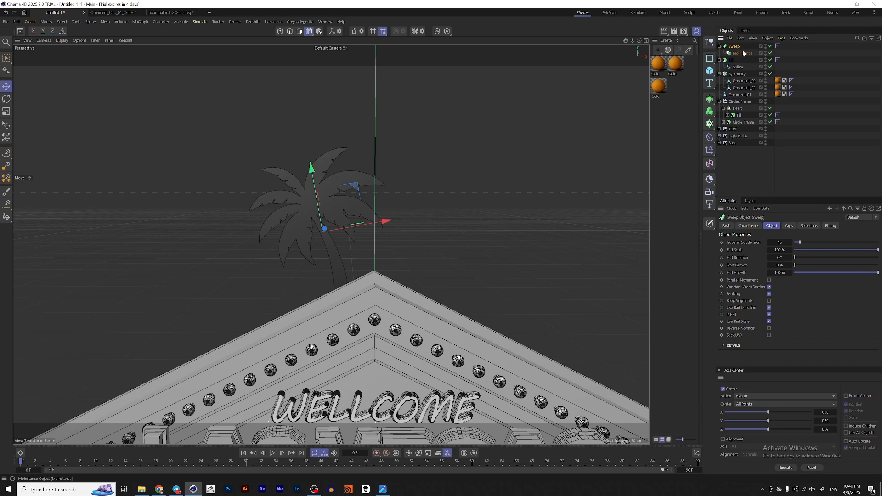
click(710, 58)
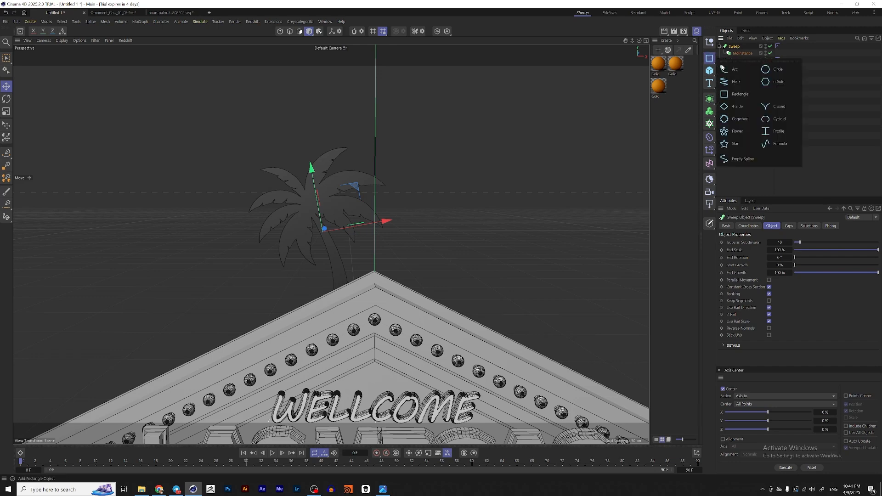
shift+click(774, 70)
double_click(762, 256)
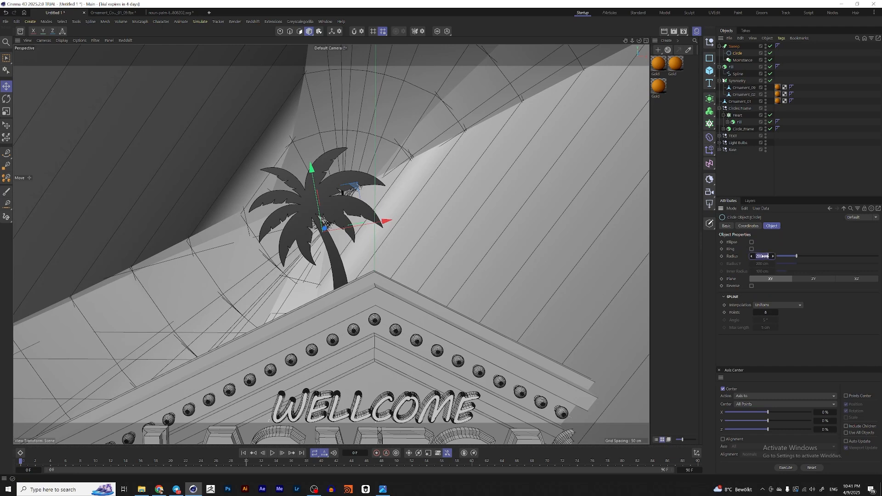
text(1)
key(Return)
Step: Scale down the circle profile to thin the swept palm outline tubes
scroll(336, 209, up, 3)
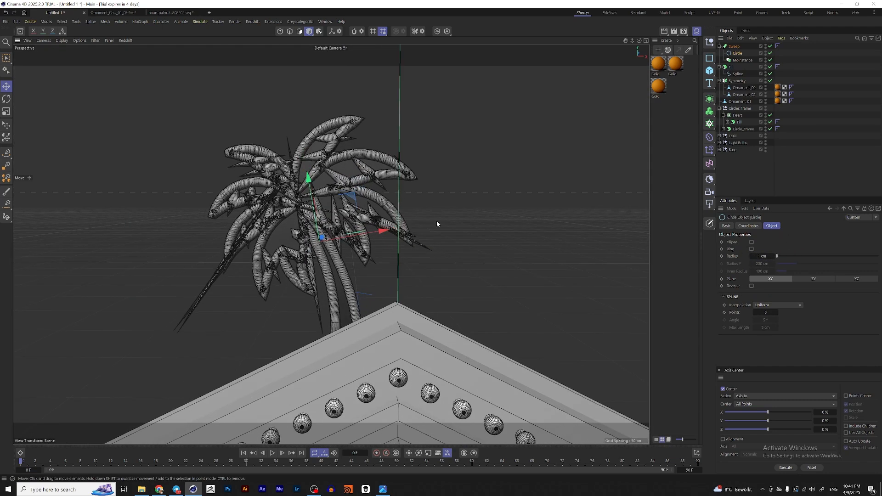
scroll(336, 209, up, 2)
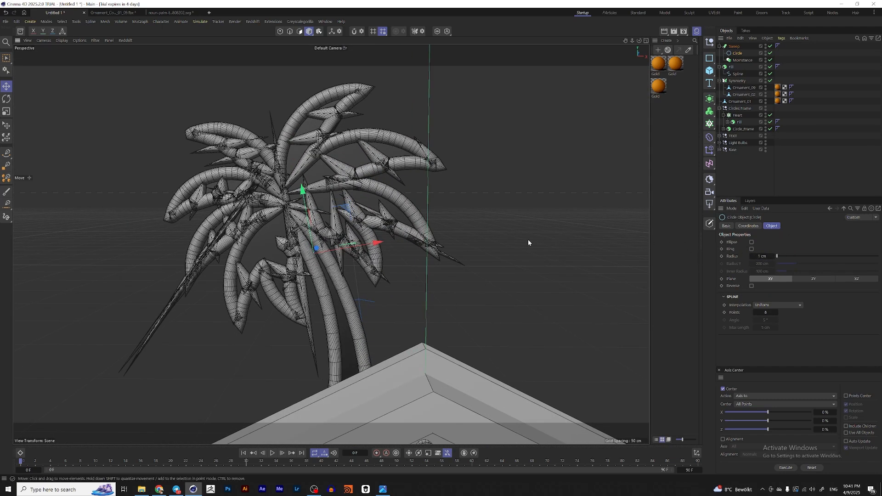
key(t)
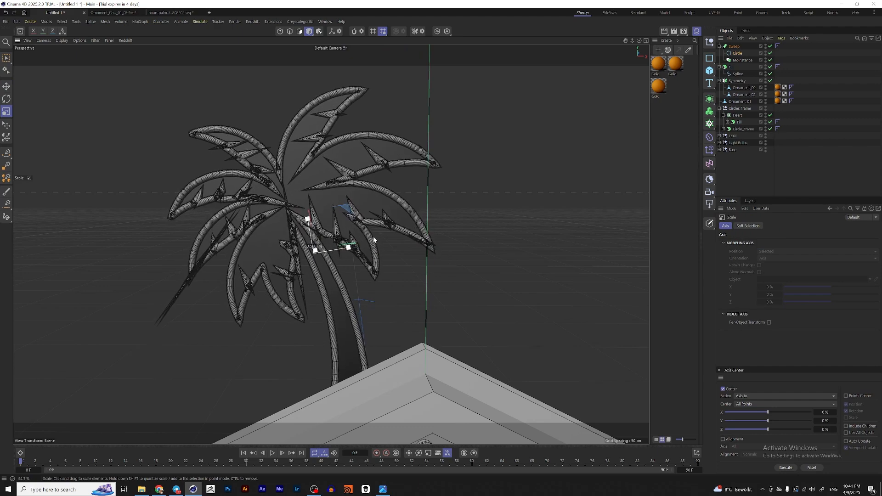
scroll(488, 221, up, 3)
drag(488, 220, 400, 265)
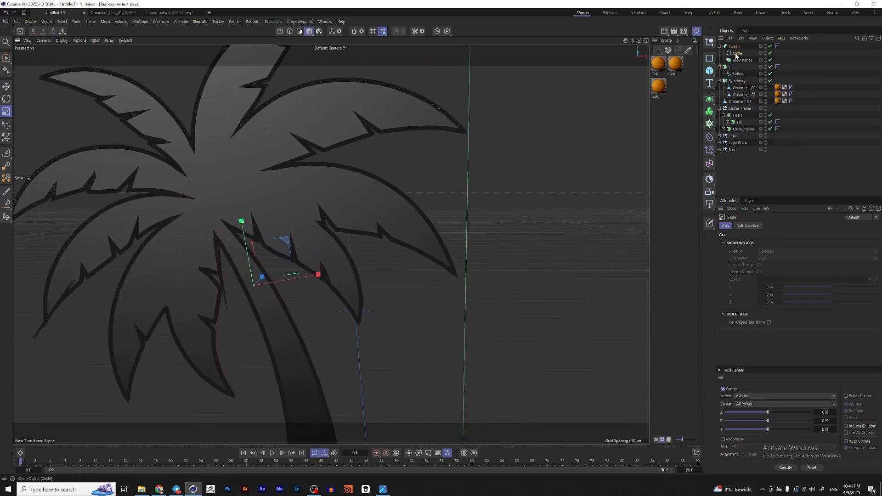
Step: Set the sweep's circle profile radius to 0.1 cm
click(737, 54)
click(761, 256)
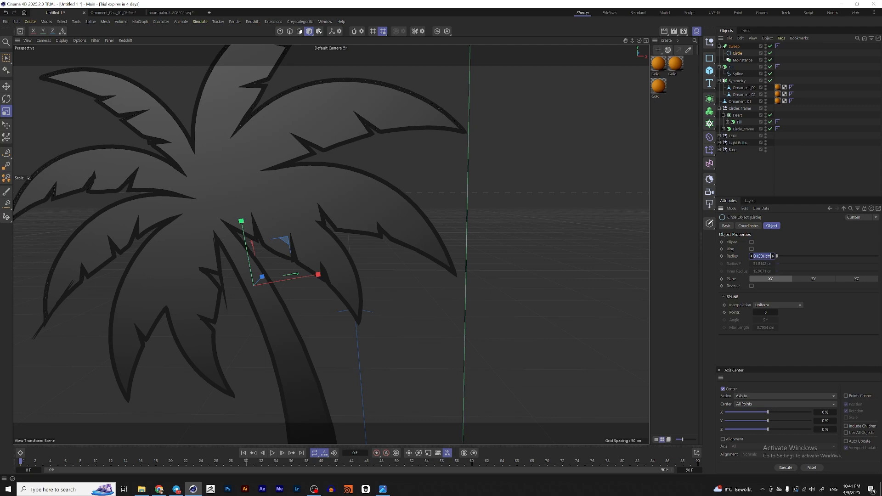
text(0.1)
key(Return)
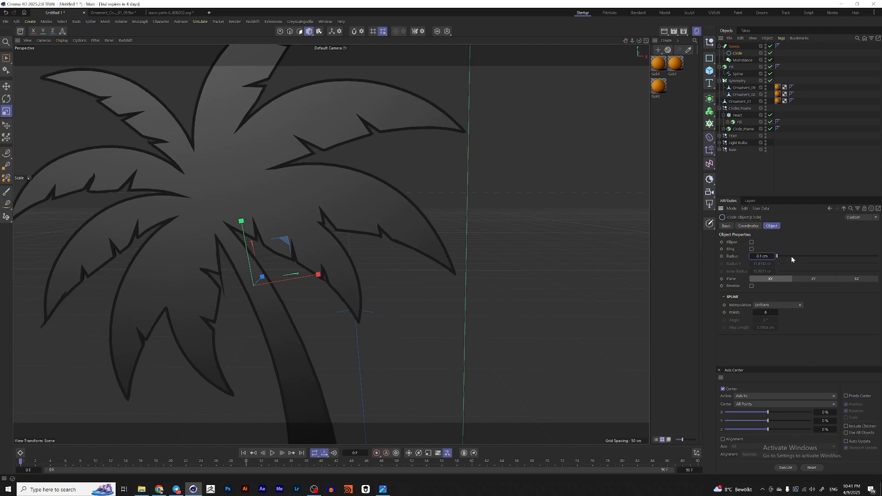
scroll(344, 208, down, 2)
alt+middle_drag(343, 208, 350, 203)
scroll(350, 203, down, 1)
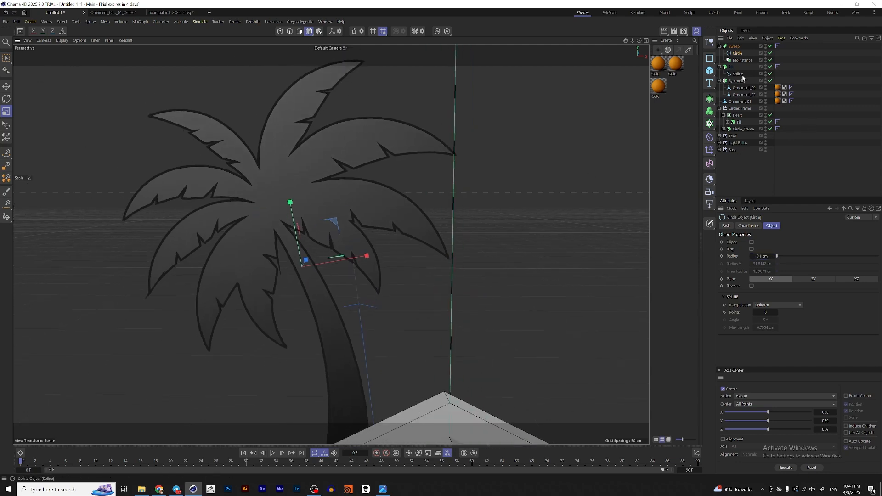
click(743, 74)
scroll(260, 239, down, 3)
key(e)
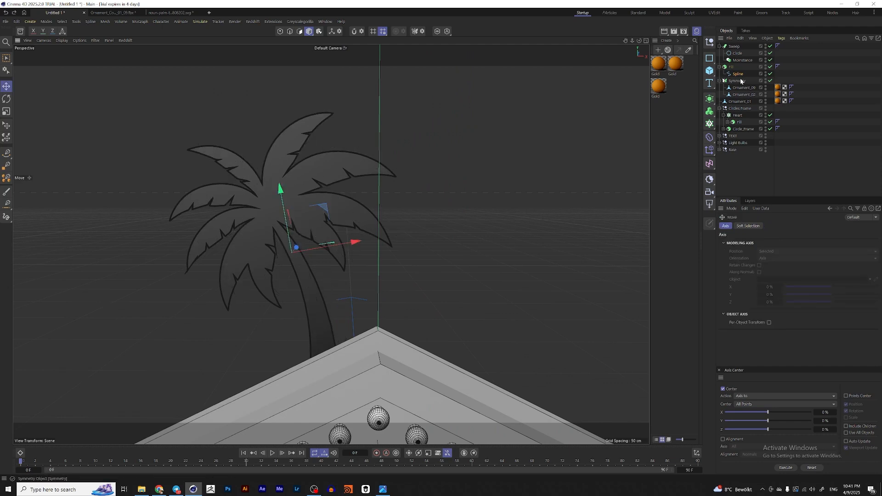
key(t)
drag(335, 289, 382, 277)
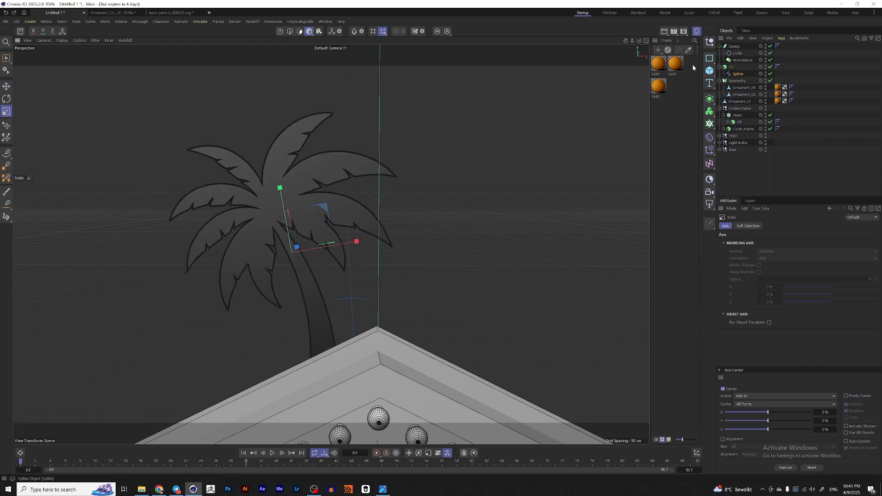
Step: Try moving a tip point of the palm spline, then undo the move
click(281, 31)
scroll(346, 222, up, 5)
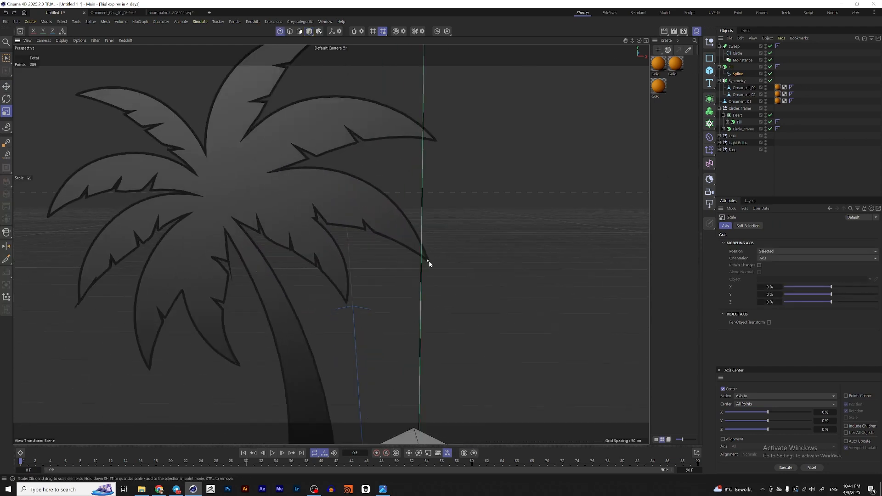
click(429, 260)
key(e)
drag(454, 214, 406, 250)
scroll(418, 250, up, 3)
key(ctrl+z)
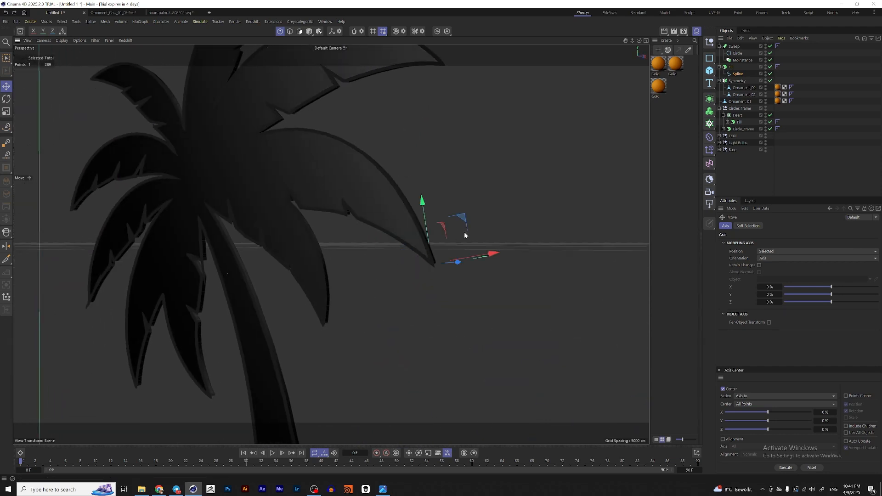
Step: Group the palm's Sweep and Extrude objects together into a null
scroll(427, 210, down, 2)
click(742, 60)
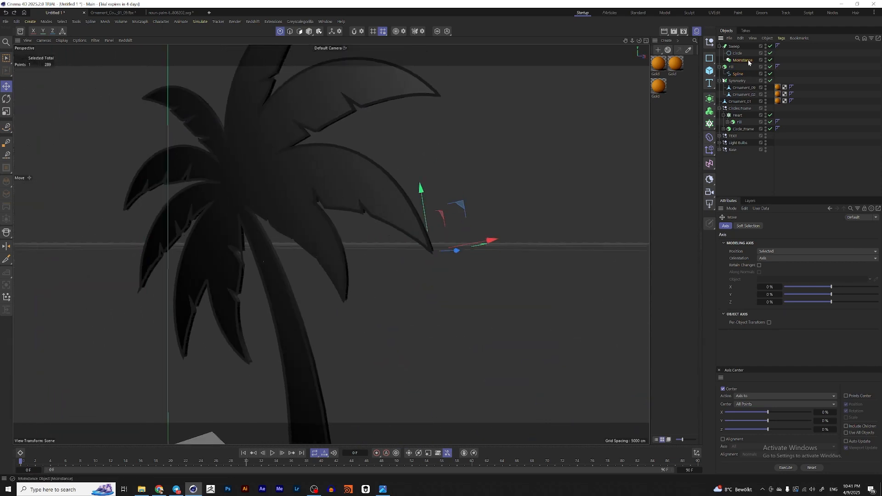
scroll(365, 212, down, 5)
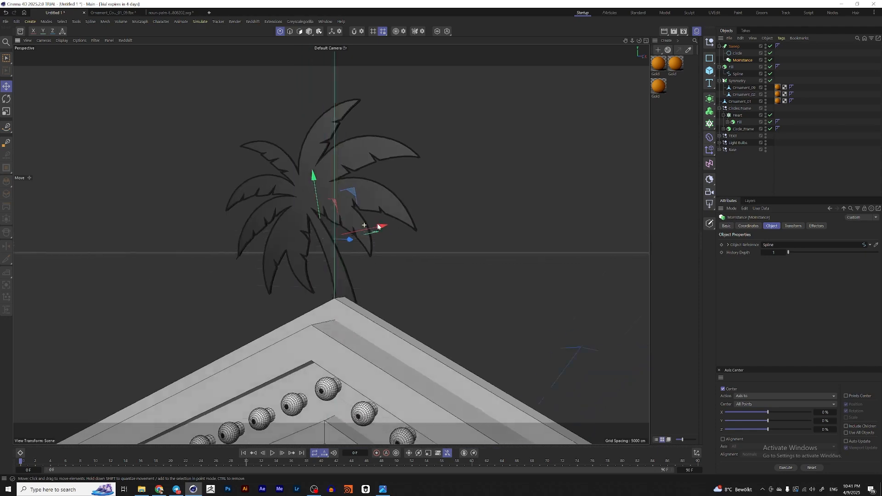
click(737, 74)
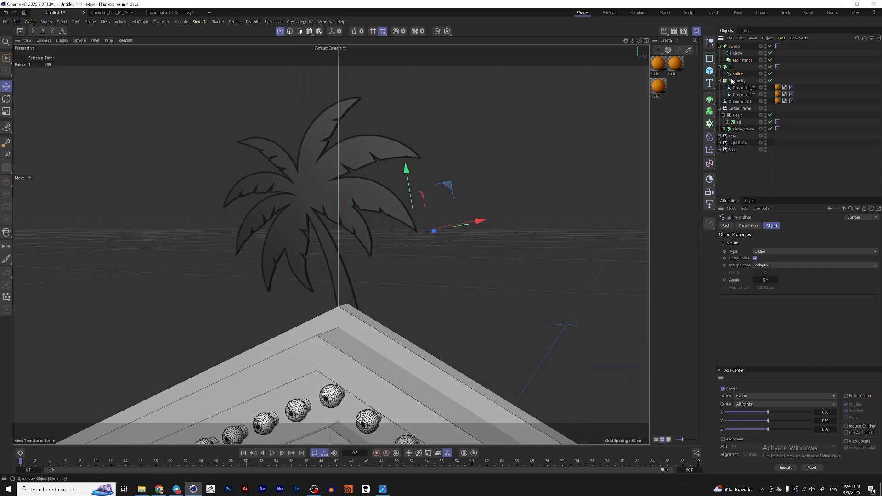
scroll(363, 231, down, 2)
click(309, 32)
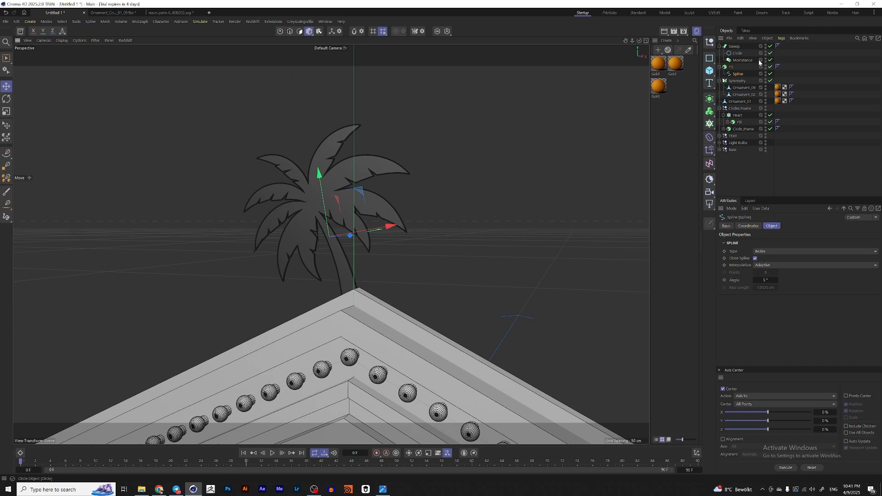
click(743, 61)
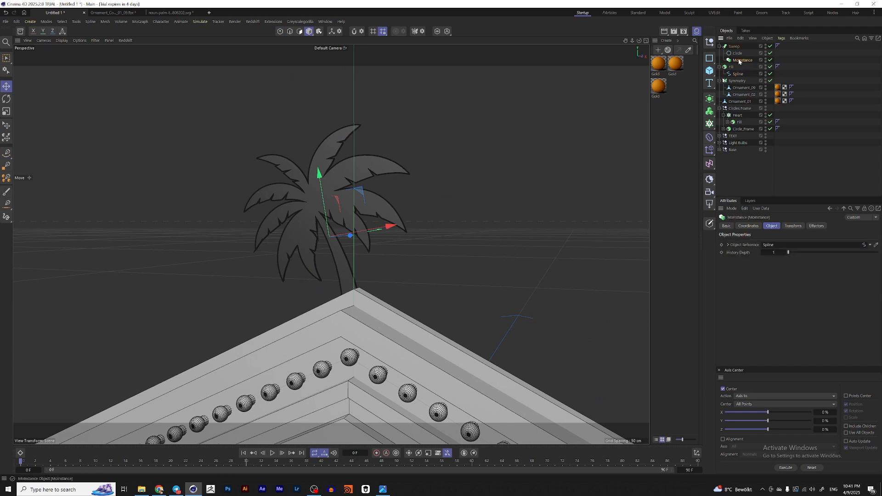
click(719, 46)
click(719, 53)
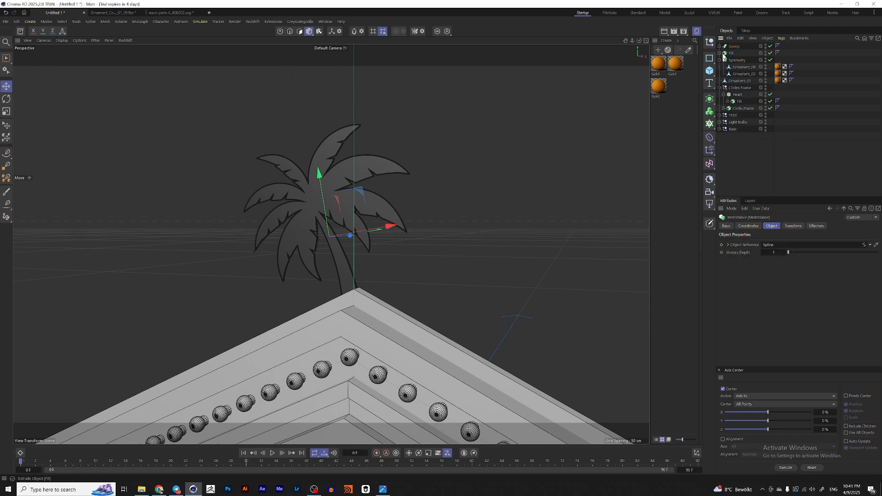
click(731, 54)
ctrl+click(735, 47)
key(alt+g)
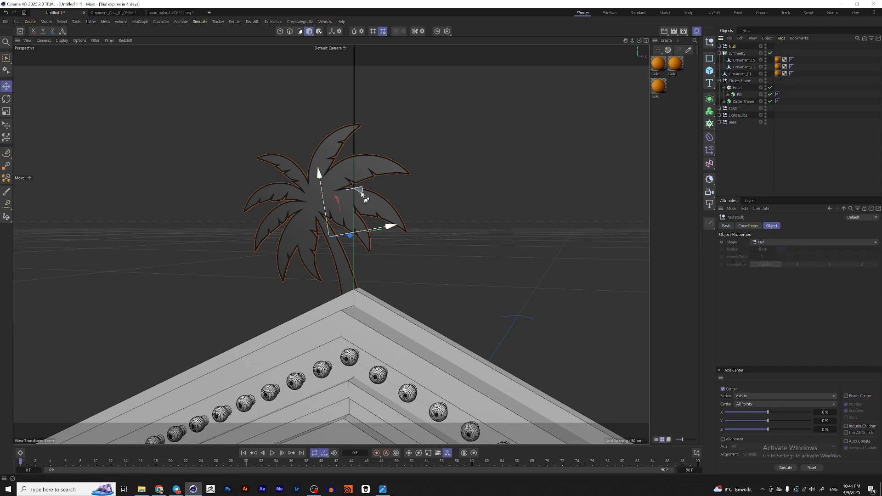
Step: Duplicate the palm group, scale the copy down and move it beside the large palm
ctrl+drag(363, 195, 400, 193)
key(t)
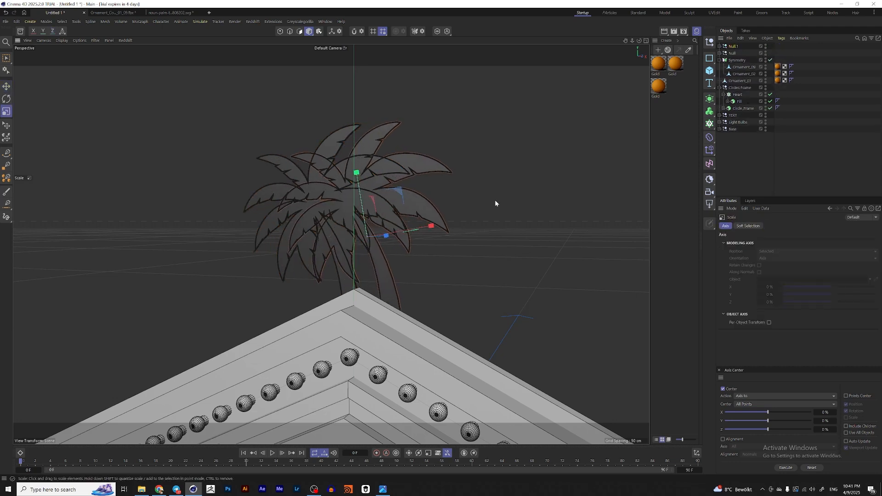
drag(495, 199, 388, 278)
key(e)
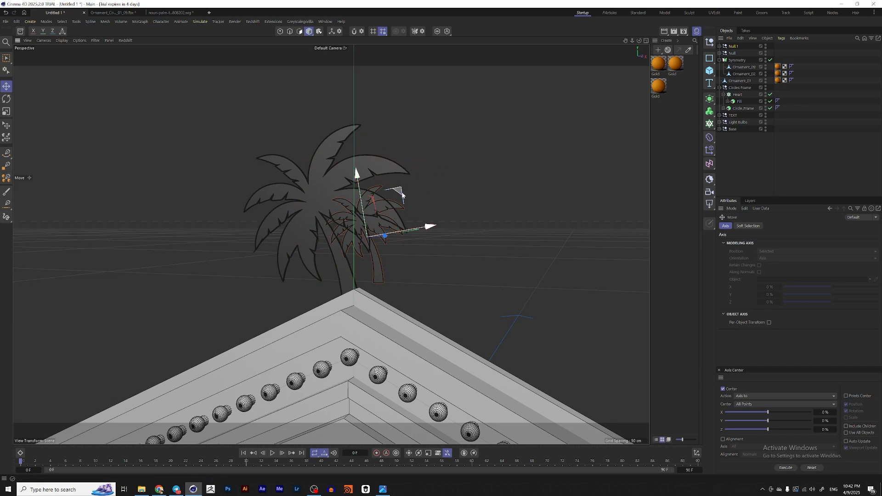
drag(394, 224, 339, 256)
key(r)
key(e)
mouse_move(406, 267)
alt+mouse_down()
mouse_move(418, 242)
mouse_move(394, 265)
mouse_move(417, 257)
alt+mouse_up()
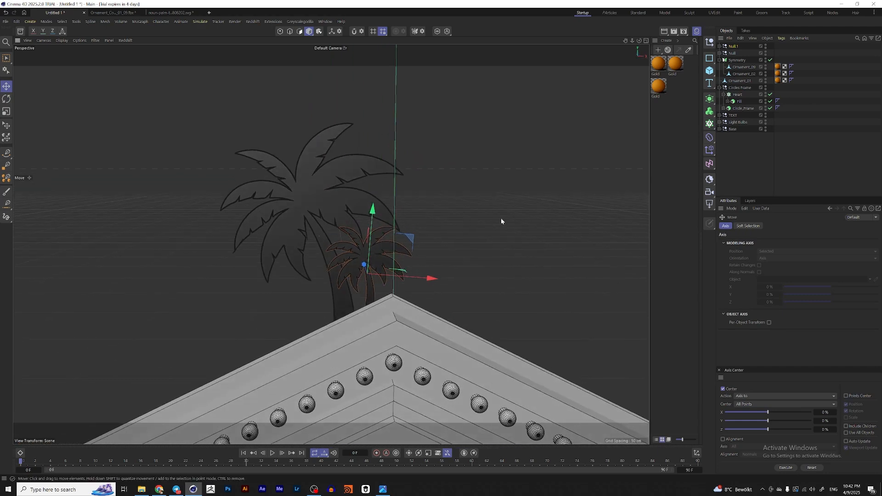
Step: Reposition the large and small palm groups on top of the sign's peak
shift+click(736, 53)
alt+drag(308, 248, 349, 268)
click(732, 47)
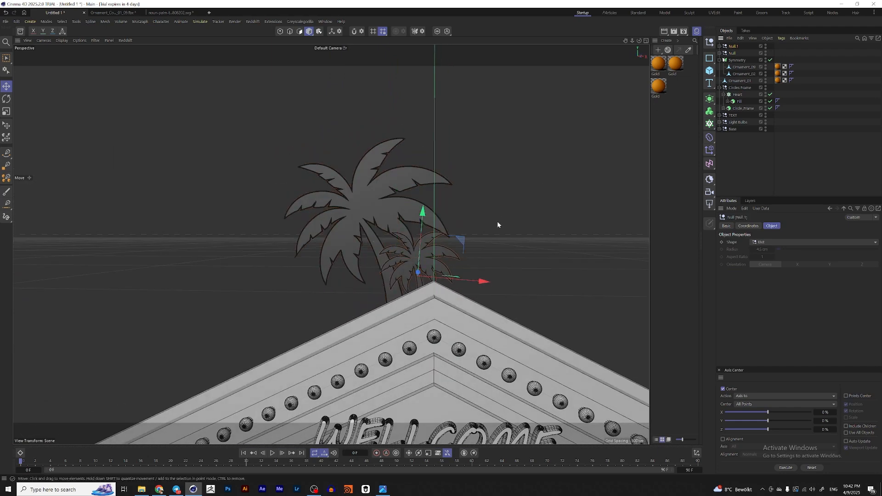
drag(461, 241, 459, 235)
Step: Rename the two palm groups Palm Tree and Palm Tree Small
double_click(732, 53)
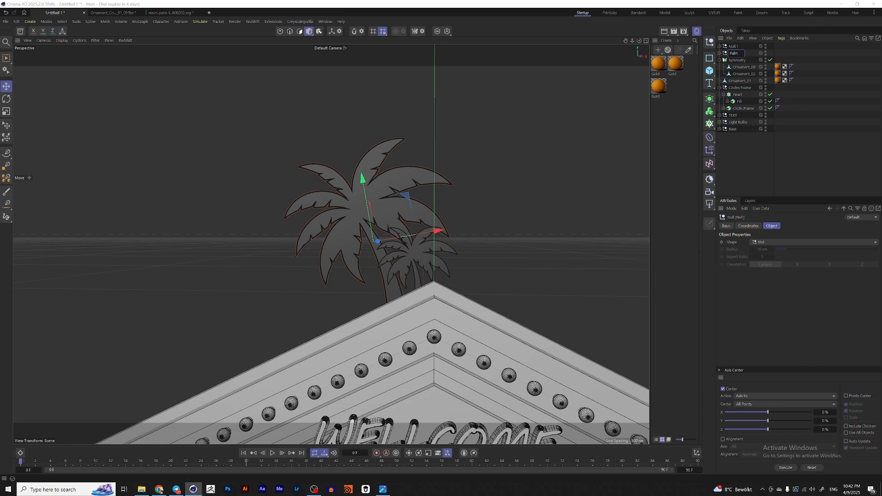
text(Palm Tree)
key(Return)
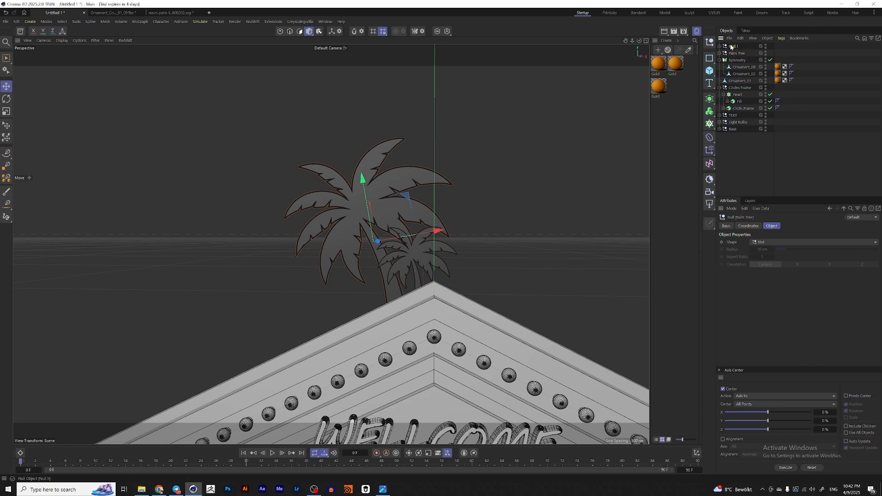
double_click(733, 47)
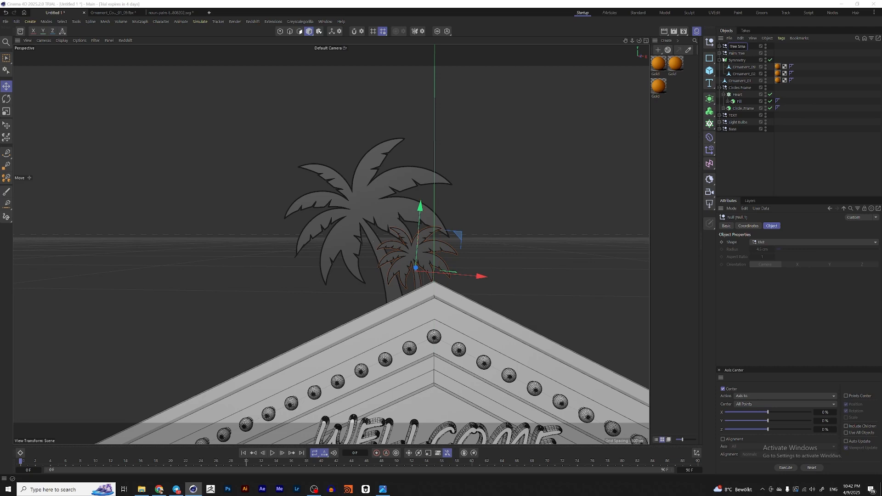
text(Palm Tree Small)
key(Return)
Step: Group the Symmetry ornaments into a null named Ornament
click(770, 161)
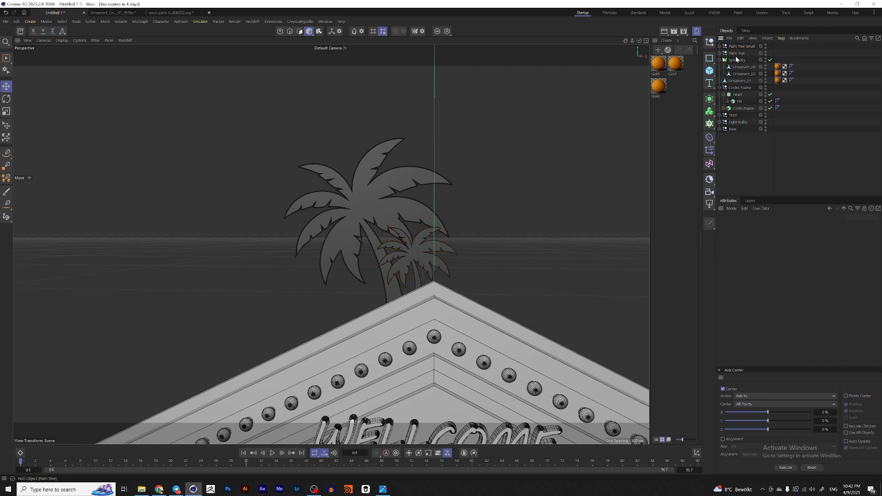
click(739, 61)
click(719, 61)
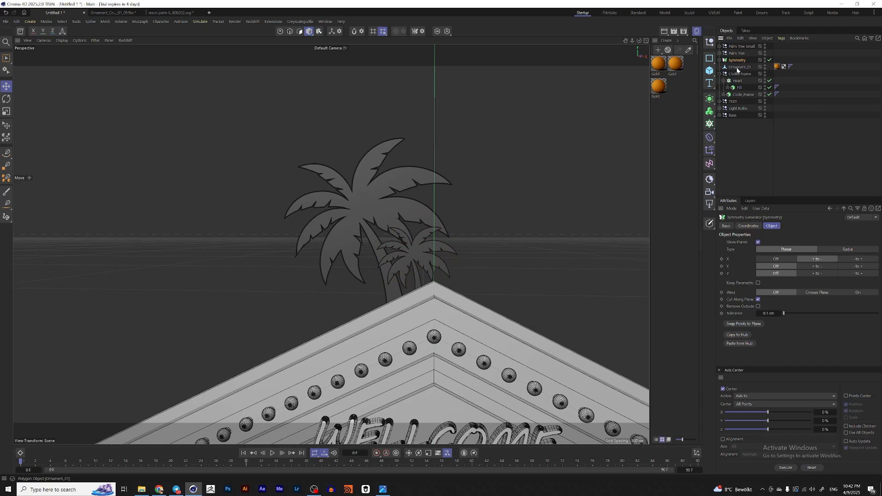
key(alt+g)
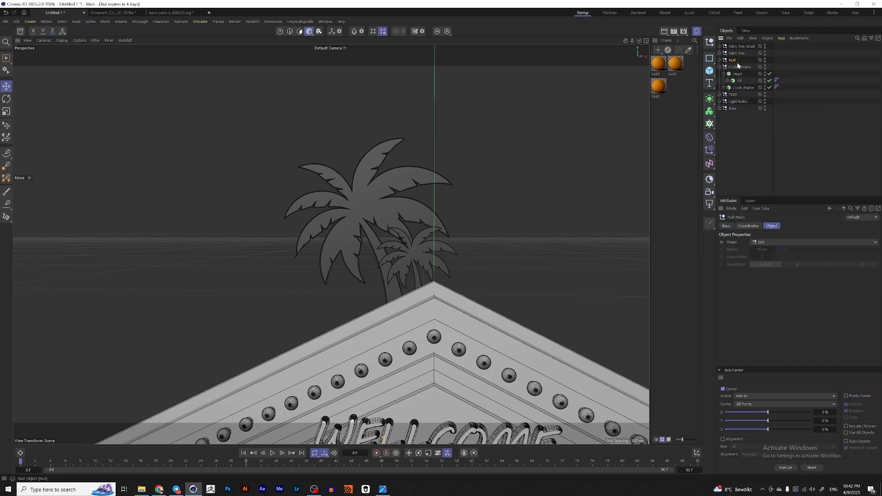
double_click(736, 62)
text(Crnan)
text(ent)
key(Return)
Step: Compare the full sign layout against the reference sign image
click(720, 68)
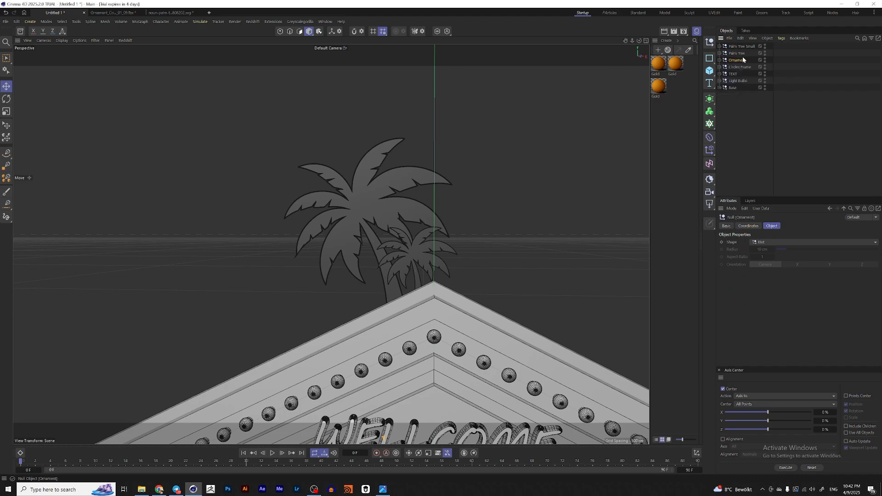
click(737, 54)
scroll(467, 214, down, 10)
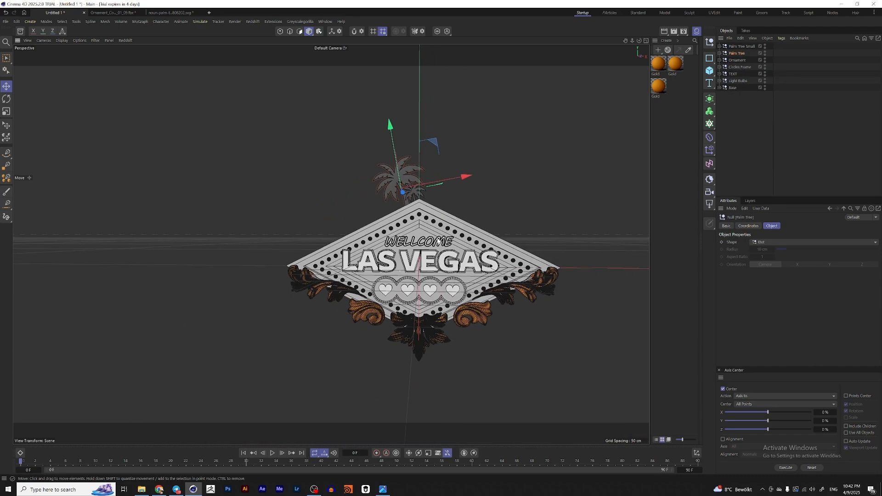
scroll(454, 257, up, 6)
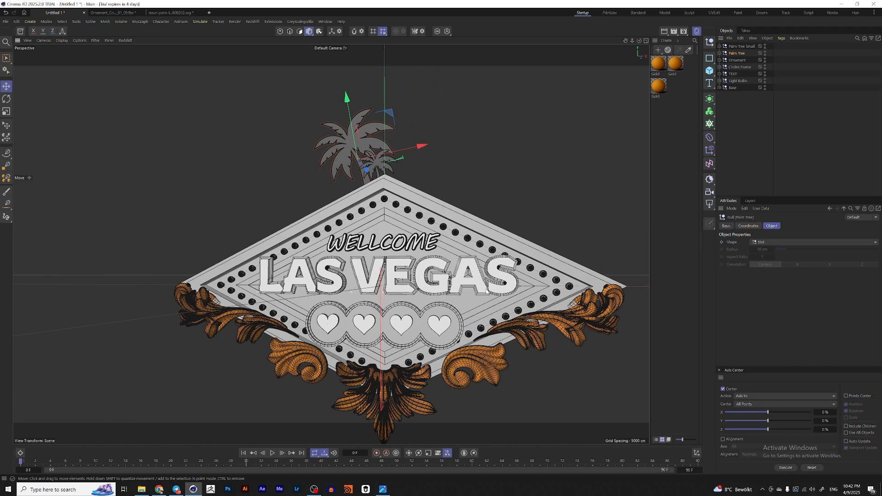
click(382, 490)
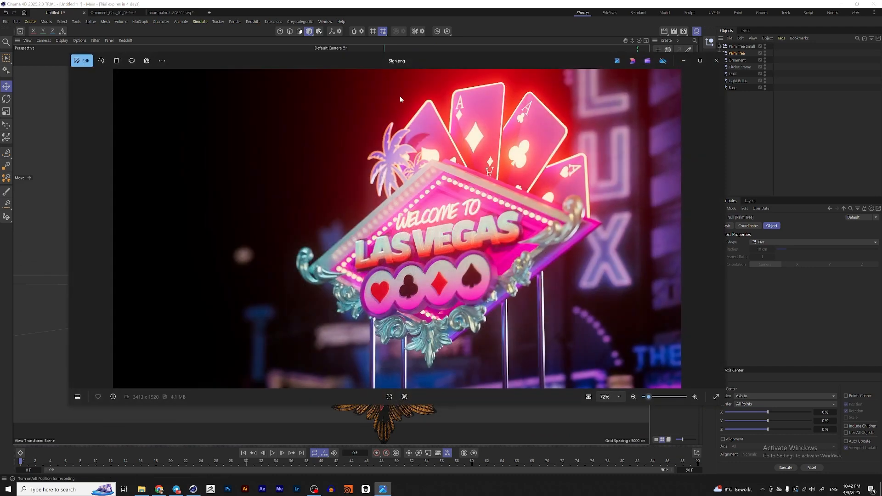
click(683, 63)
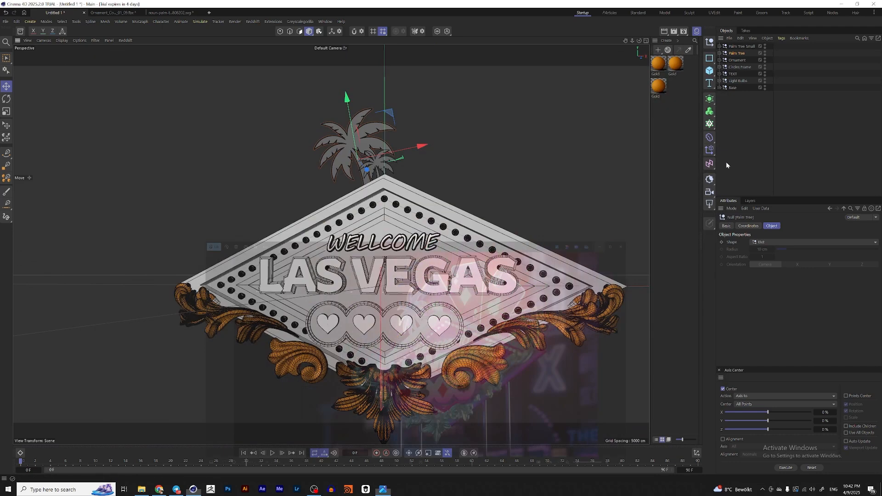
alt+middle_drag(458, 274, 459, 287)
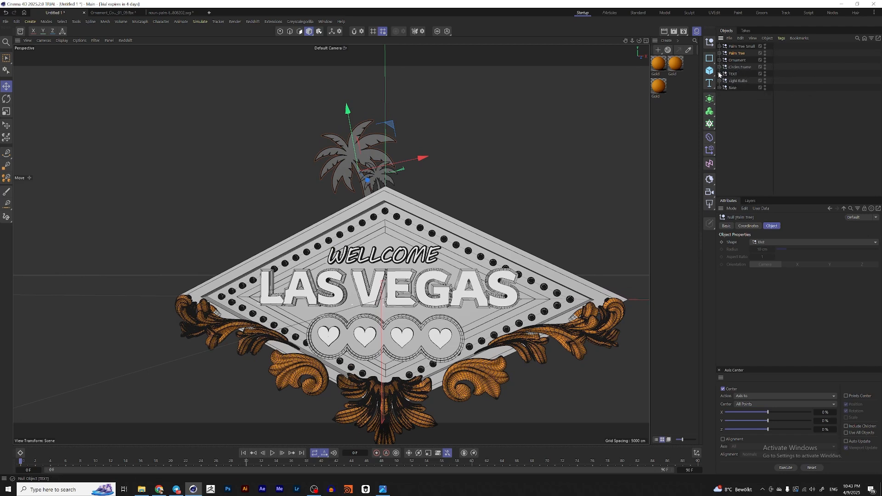
Step: Copy the heart's Fill extrude into a new document and move it there
click(445, 336)
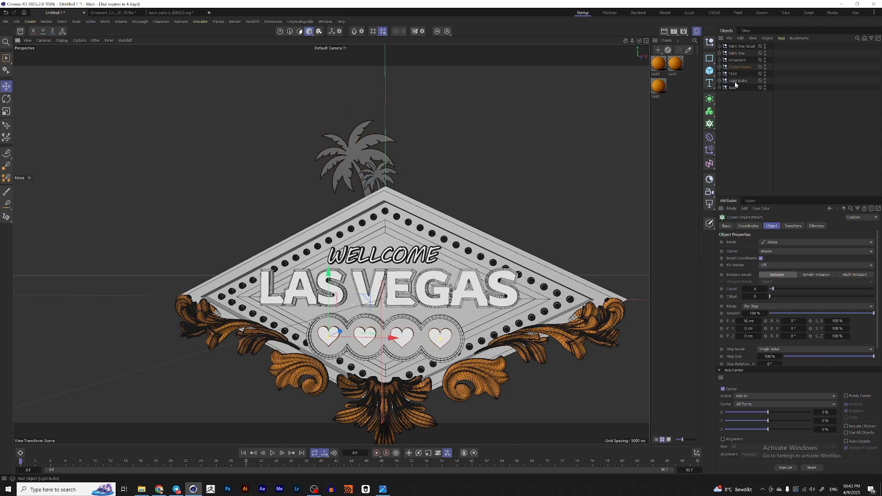
click(719, 67)
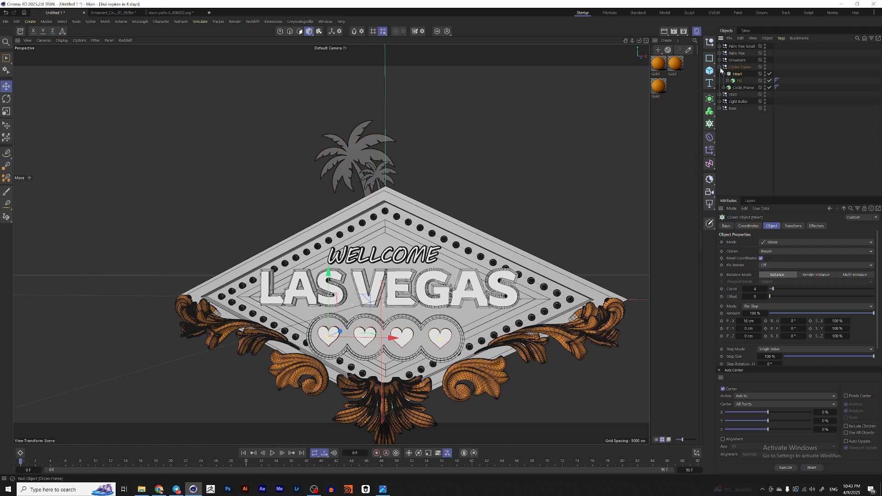
click(744, 82)
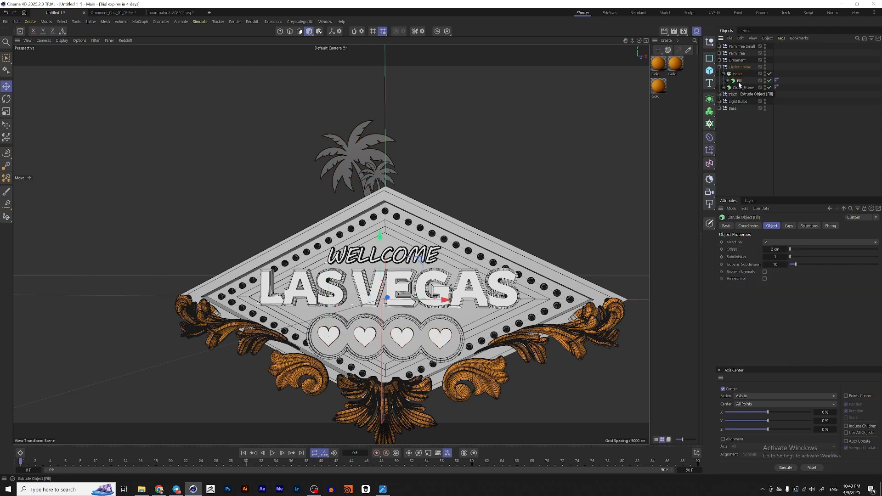
click(209, 12)
key(ctrl+v)
scroll(316, 243, up, 7)
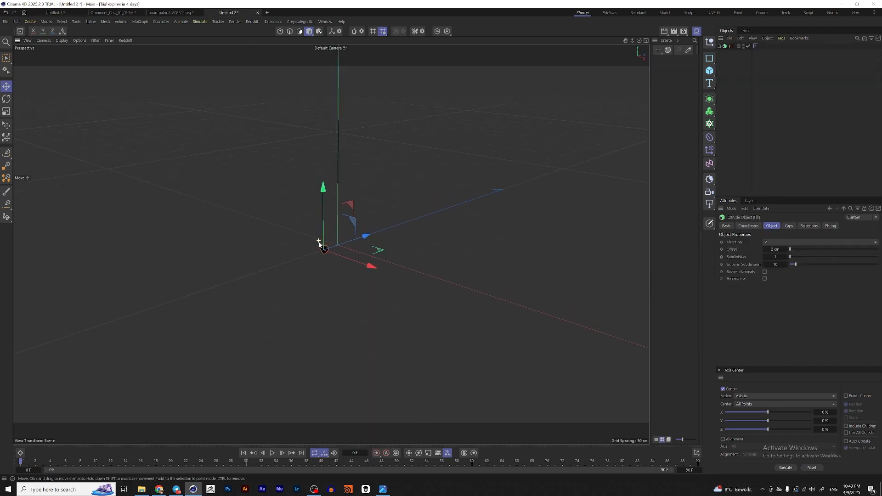
alt+drag(323, 254, 377, 239)
Step: Create a rectangle spline and set its width to about 268 cm, keeping the height at 400 cm
click(709, 60)
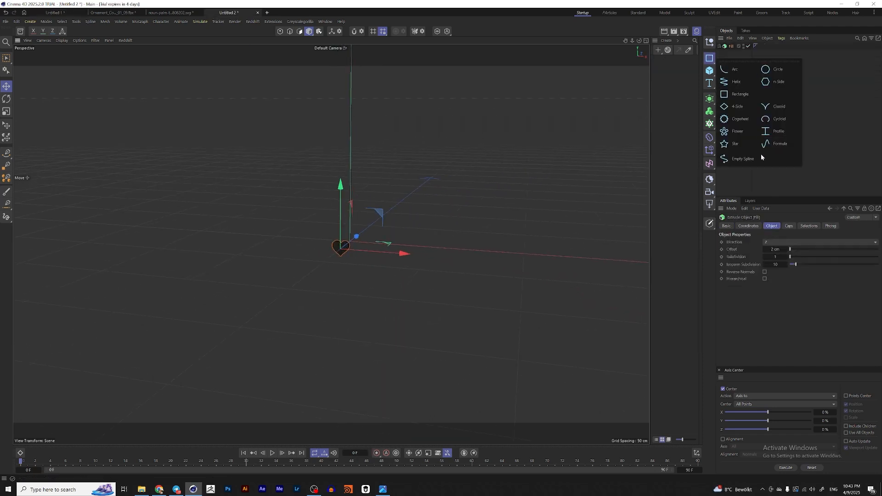
click(738, 94)
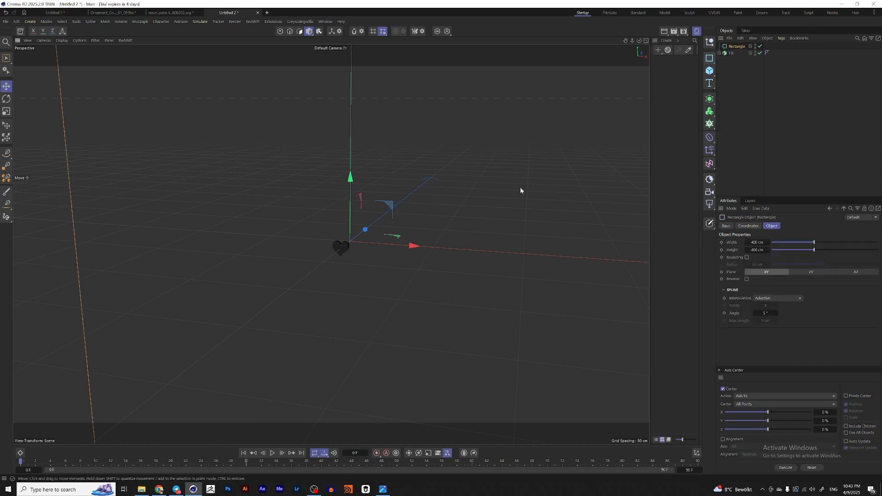
scroll(520, 186, down, 5)
scroll(431, 239, up, 2)
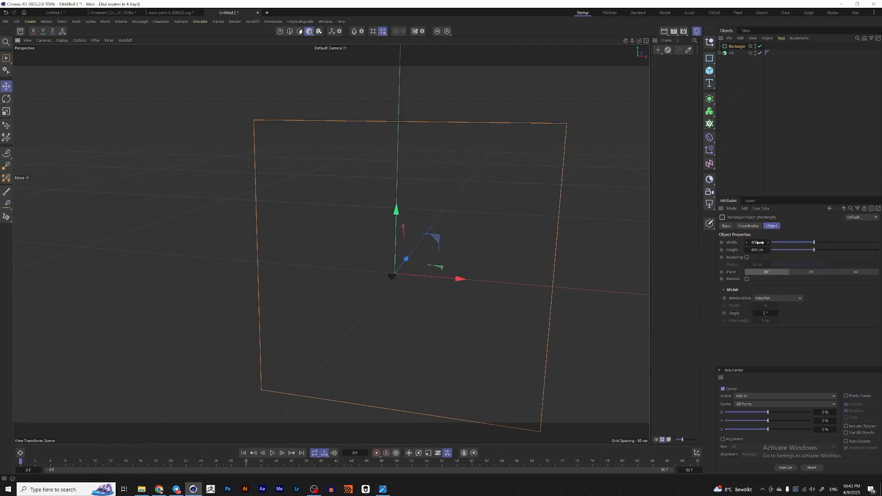
drag(761, 242, 699, 242)
Step: Enable rounding on the rectangle and adjust its corner radius
scroll(533, 243, down, 3)
alt+drag(447, 222, 461, 209)
scroll(451, 214, up, 2)
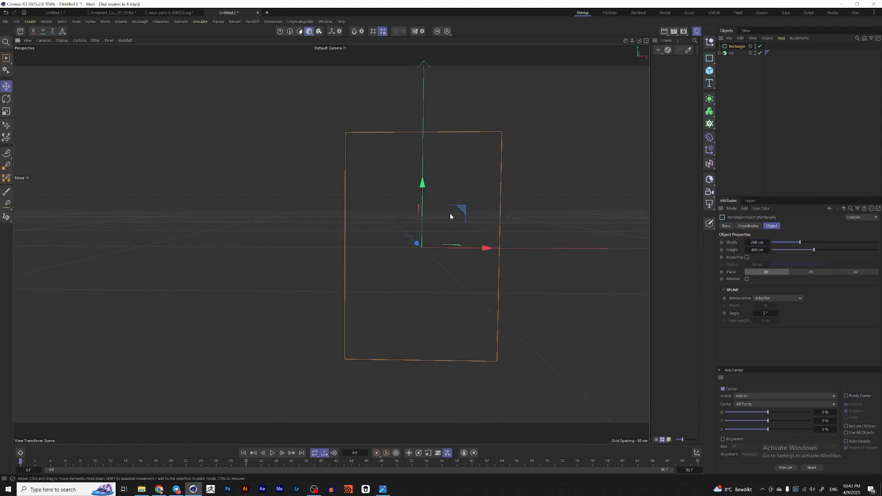
scroll(450, 216, up, 1)
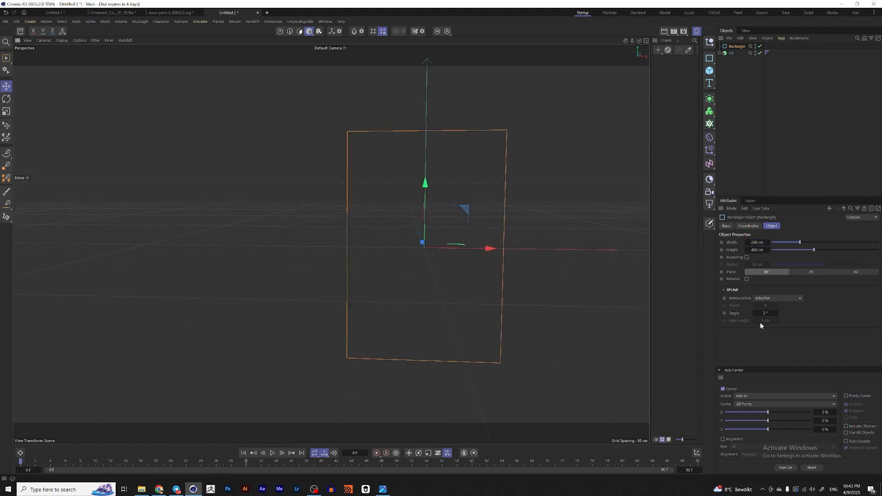
click(747, 258)
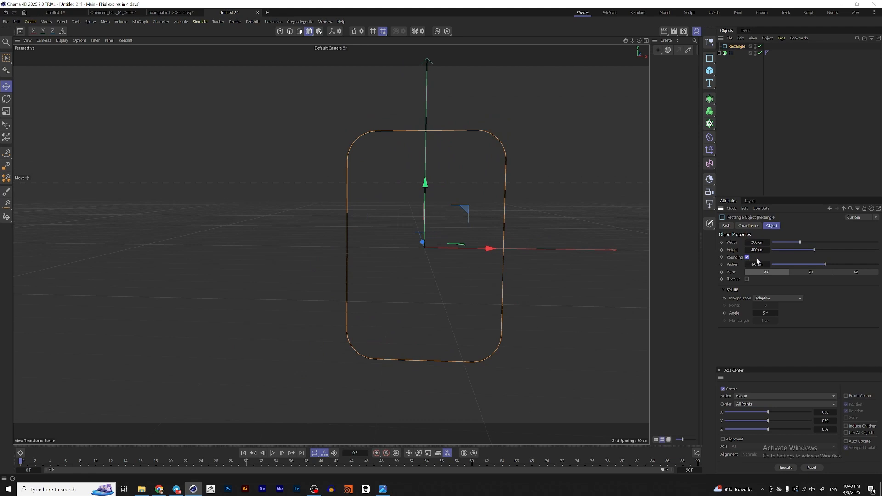
drag(826, 266, 802, 270)
Step: Scale down the rounded rectangle and reposition it slightly
key(t)
drag(567, 198, 416, 271)
key(e)
alt+right_drag(416, 243, 433, 236)
Step: Extrude the rounded rectangle with an offset of 2 cm to form the card body
click(736, 47)
click(709, 99)
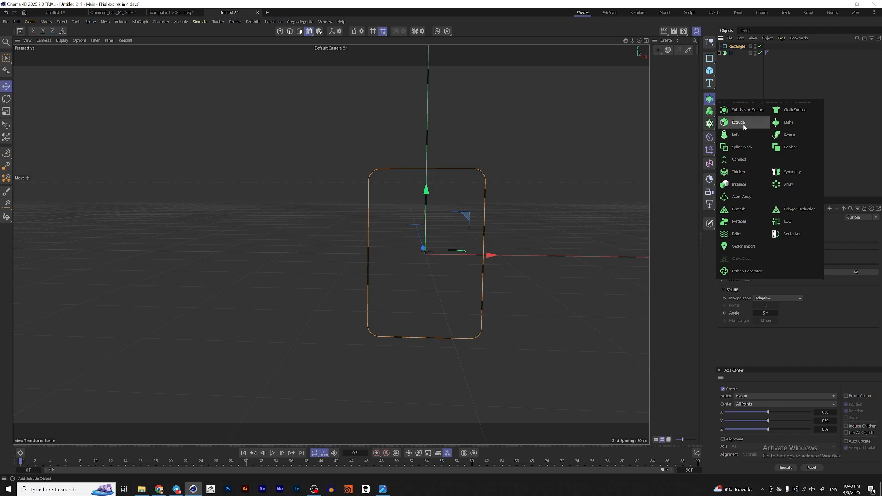
click(743, 123)
click(775, 249)
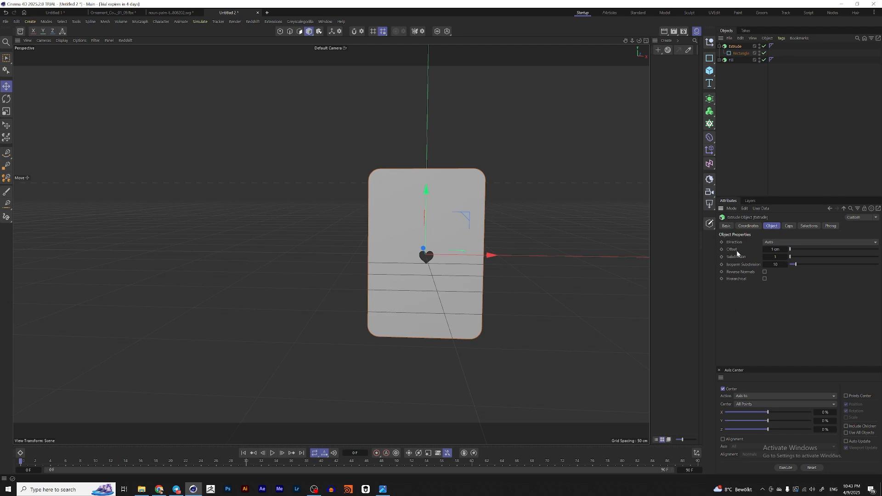
scroll(464, 247, up, 4)
alt+drag(450, 248, 358, 253)
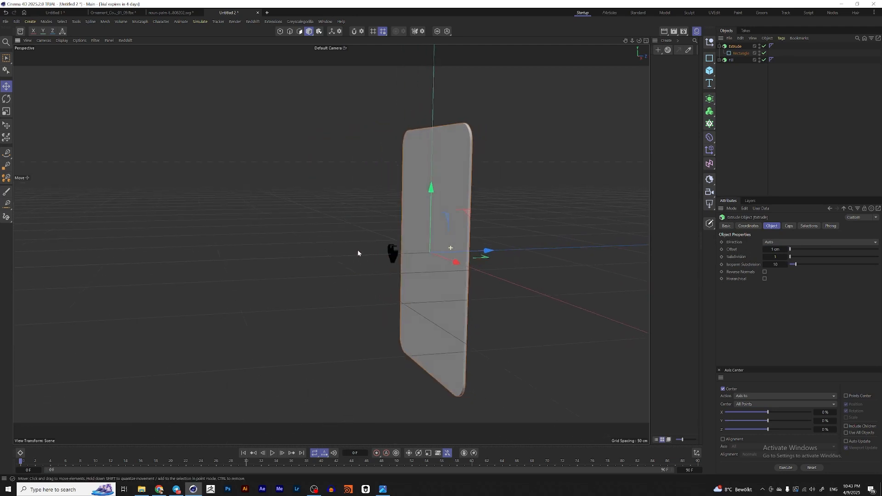
click(776, 249)
text(2)
key(Return)
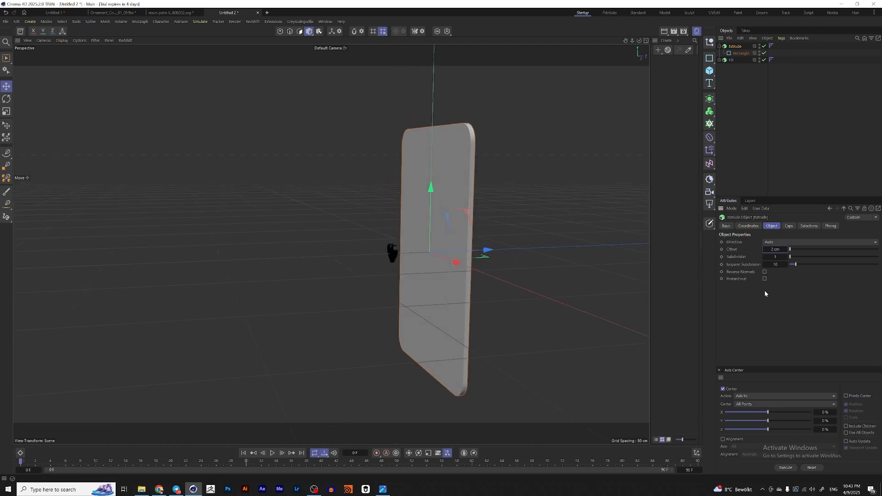
Step: Rename the card extrude Body and the heart extrude Heart
scroll(427, 212, up, 1)
alt+drag(427, 213, 533, 219)
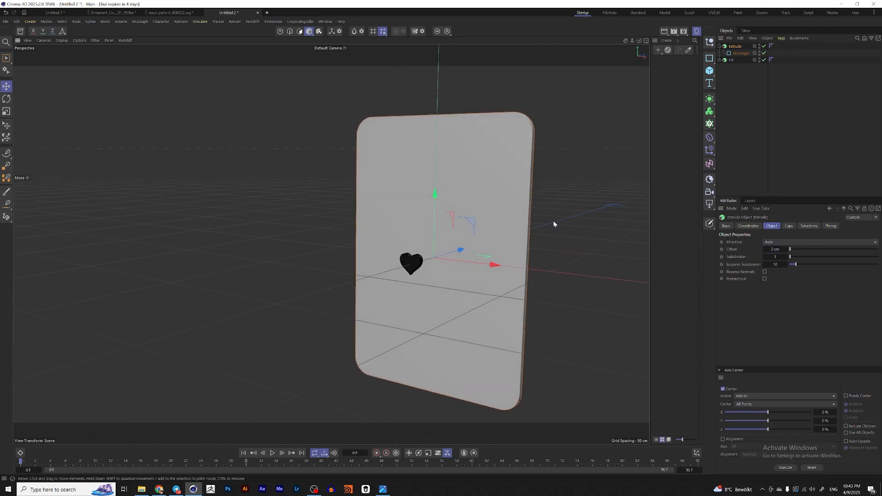
double_click(736, 47)
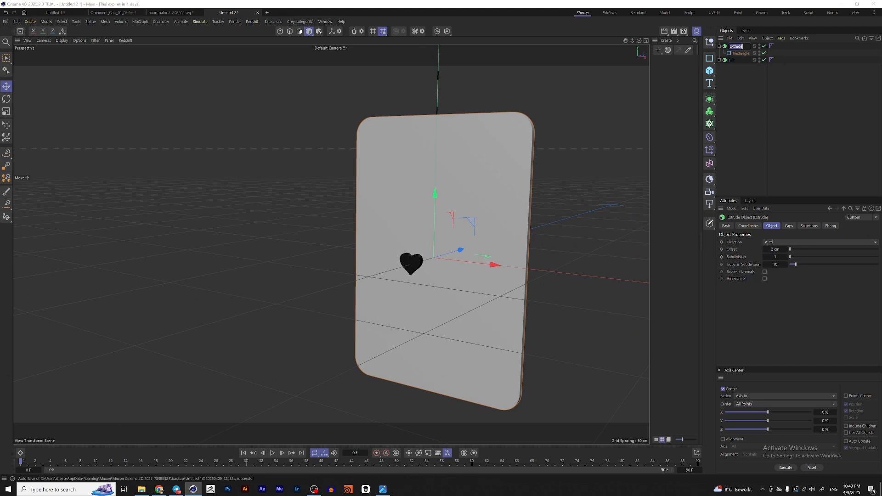
text(Body)
key(Return)
double_click(732, 60)
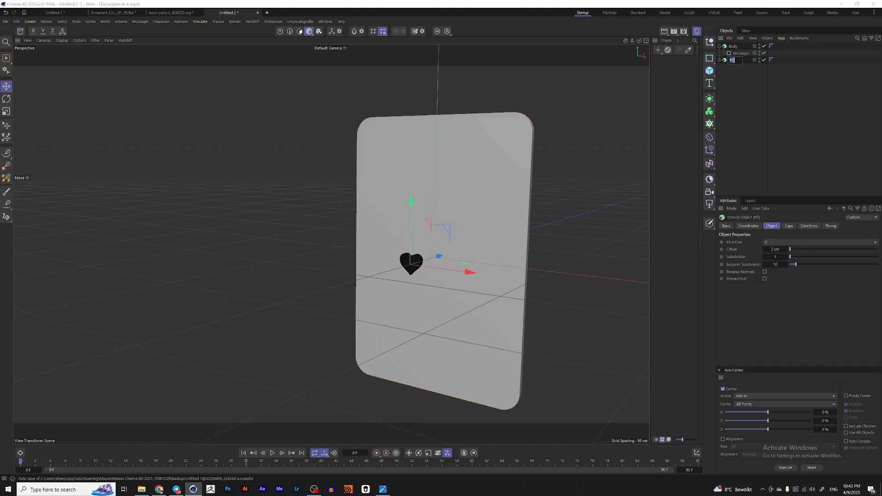
text(Heart)
key(Return)
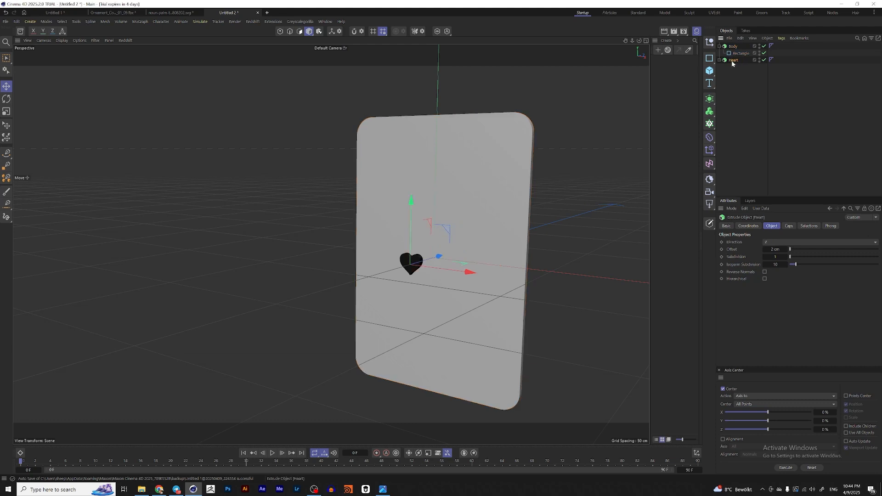
Step: Move the Heart forward so it sits in front of the card body
key(e)
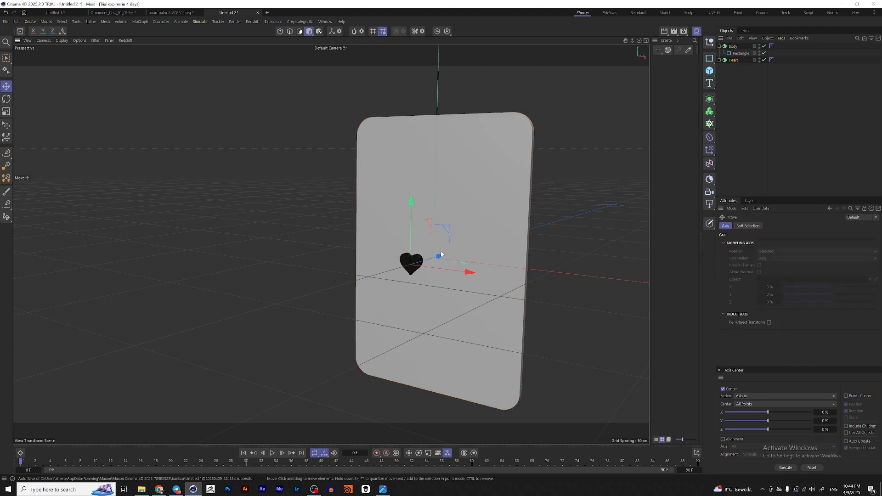
alt+drag(441, 254, 463, 253)
alt+drag(442, 263, 460, 254)
Step: Scale up the Heart in the middle of the card and position it
key(t)
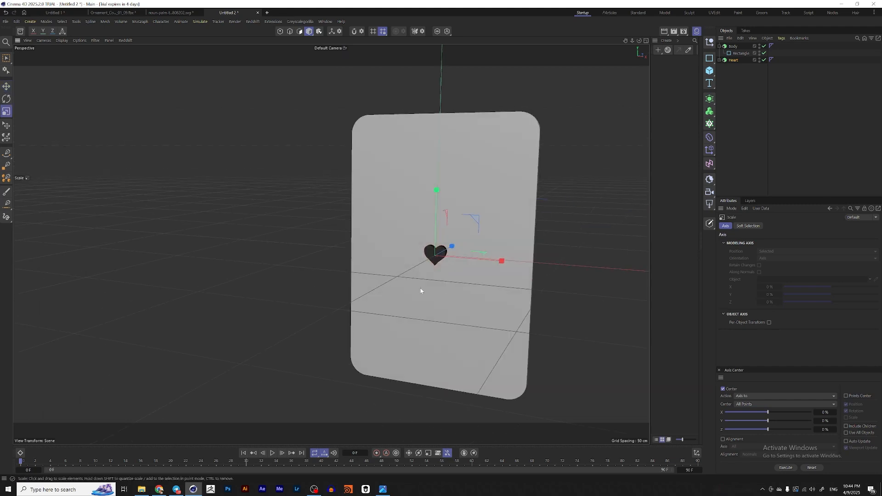
drag(422, 291, 542, 297)
drag(460, 302, 606, 295)
alt+drag(436, 287, 462, 285)
drag(463, 288, 477, 288)
key(e)
click(747, 82)
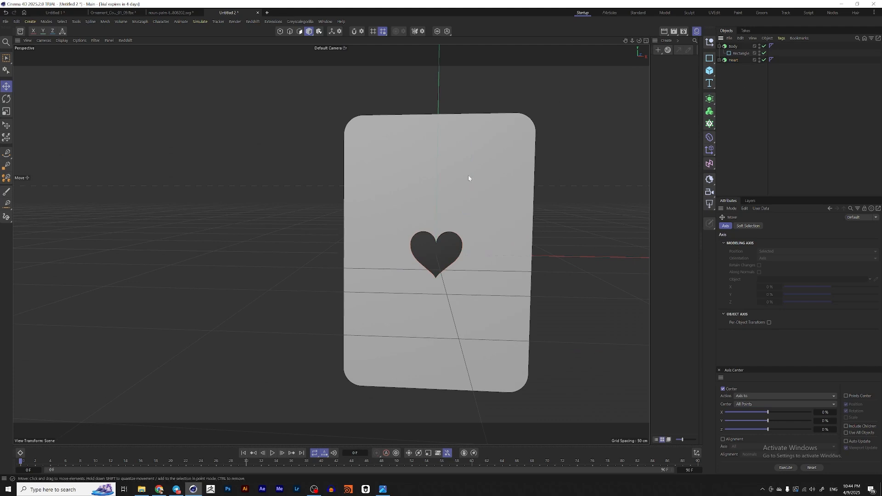
Step: Add a Text object with the letter A
click(709, 83)
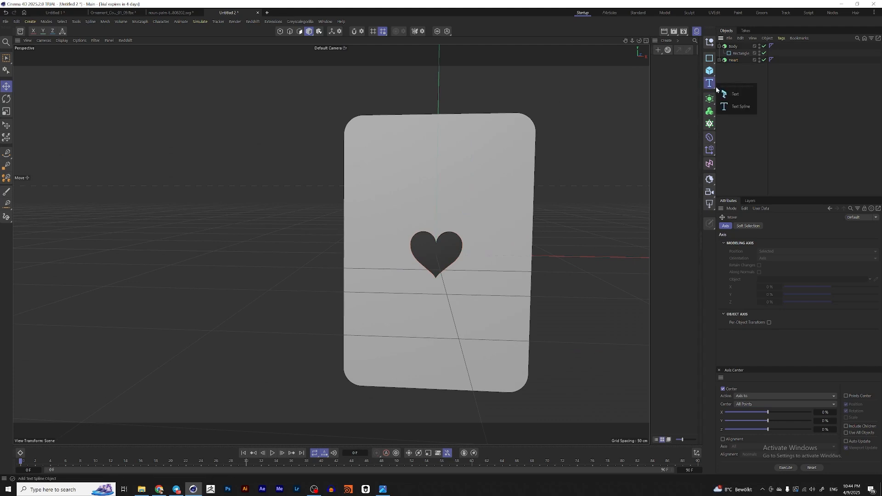
click(730, 92)
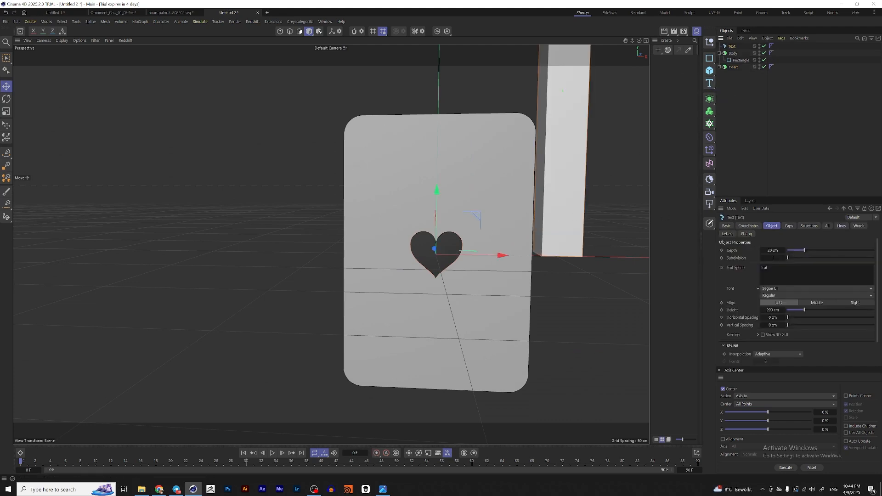
click(800, 161)
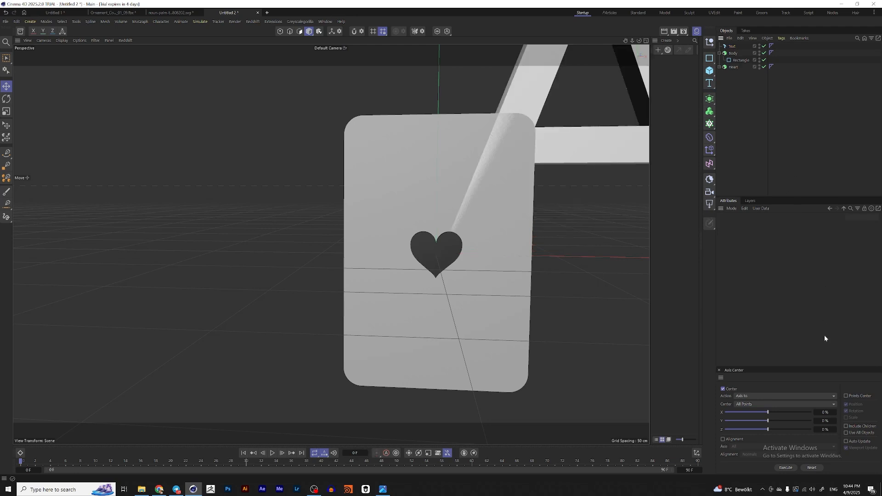
Step: Center-align the A text and set its font to MingLiU-ExtB
click(732, 46)
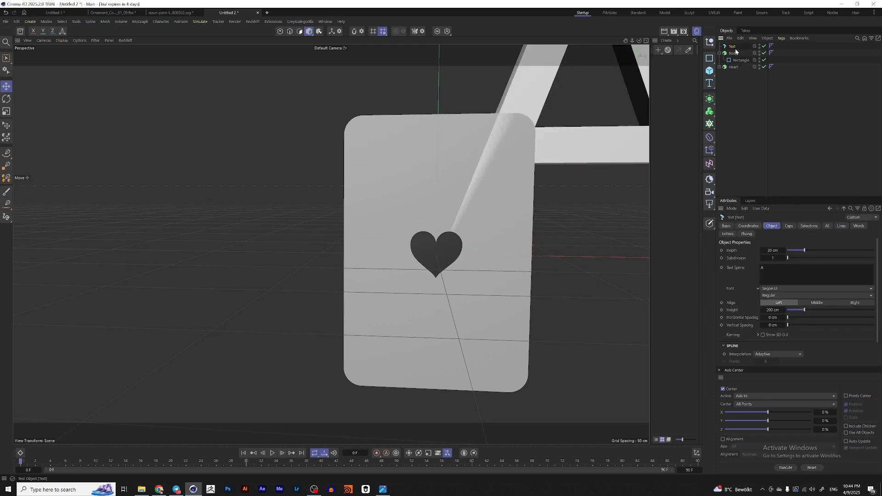
click(817, 302)
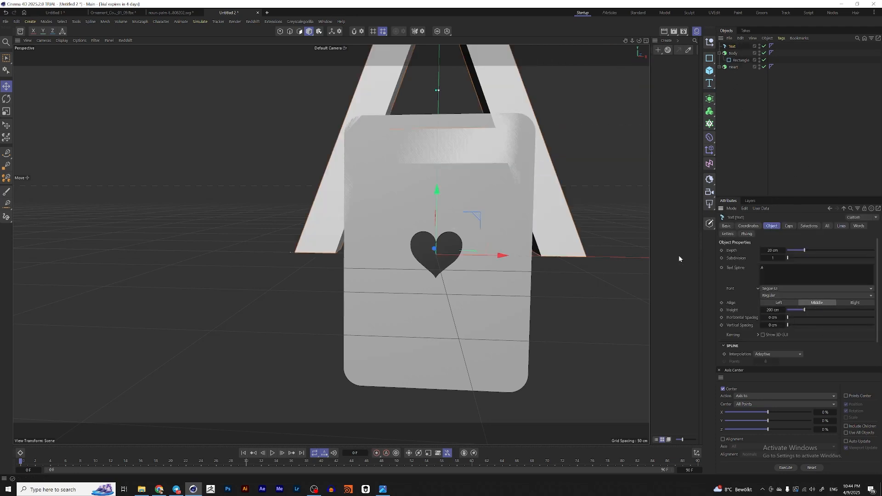
click(784, 289)
scroll(790, 163, up, 6)
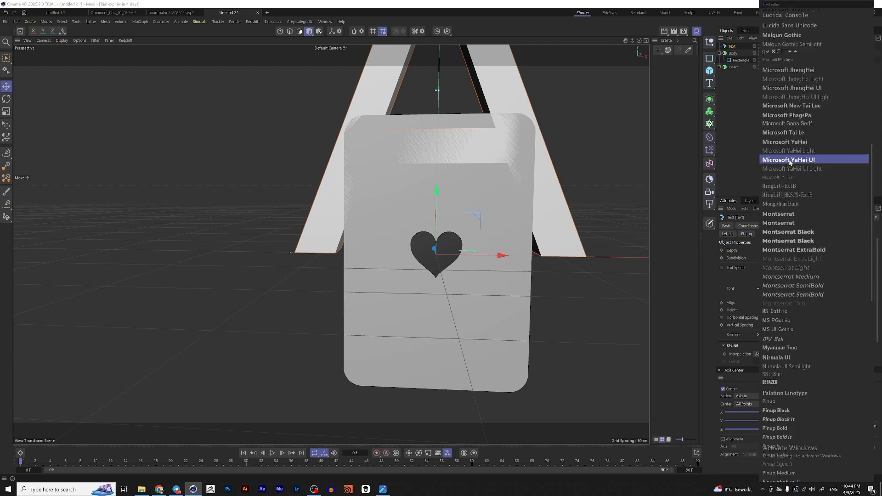
click(794, 185)
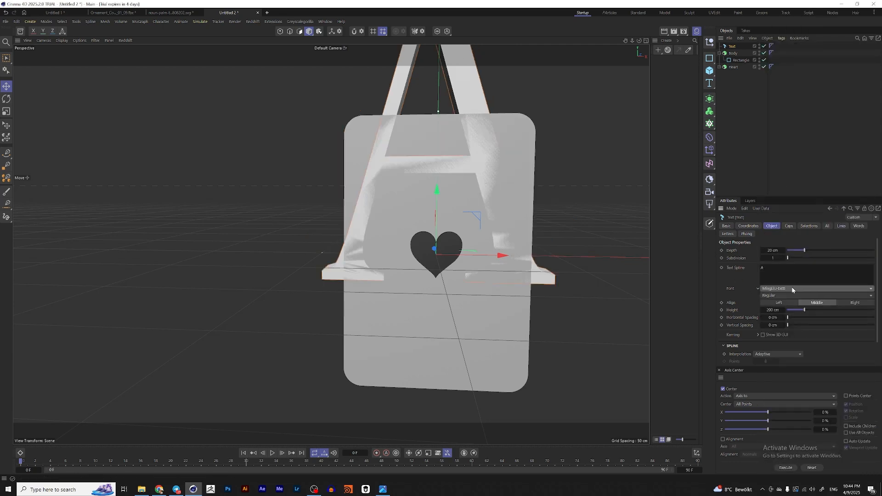
Step: Scale down the A text and move it to the card's upper-left corner
key(t)
drag(443, 210, 341, 261)
key(e)
mouse_move(412, 255)
alt+mouse_down()
mouse_move(453, 262)
mouse_move(418, 251)
alt+mouse_up()
drag(437, 198, 440, 116)
drag(481, 173, 431, 178)
alt+drag(398, 173, 384, 172)
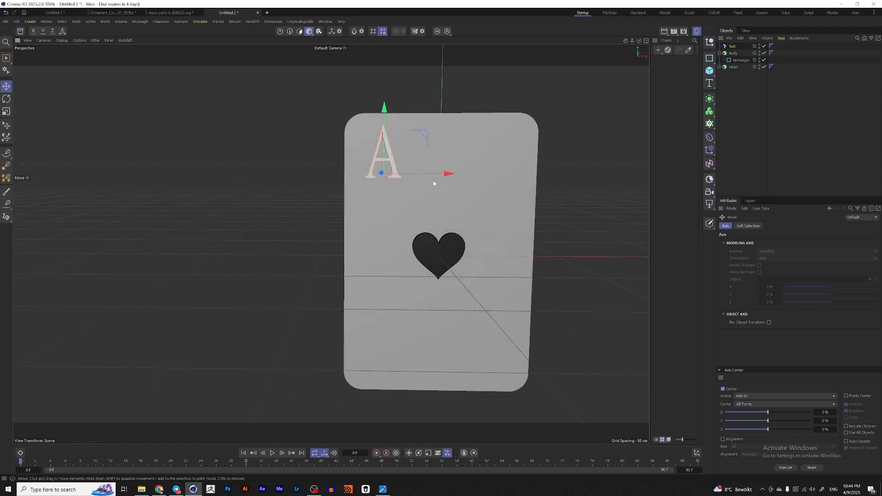
key(t)
drag(417, 217, 401, 202)
key(e)
drag(388, 144, 388, 141)
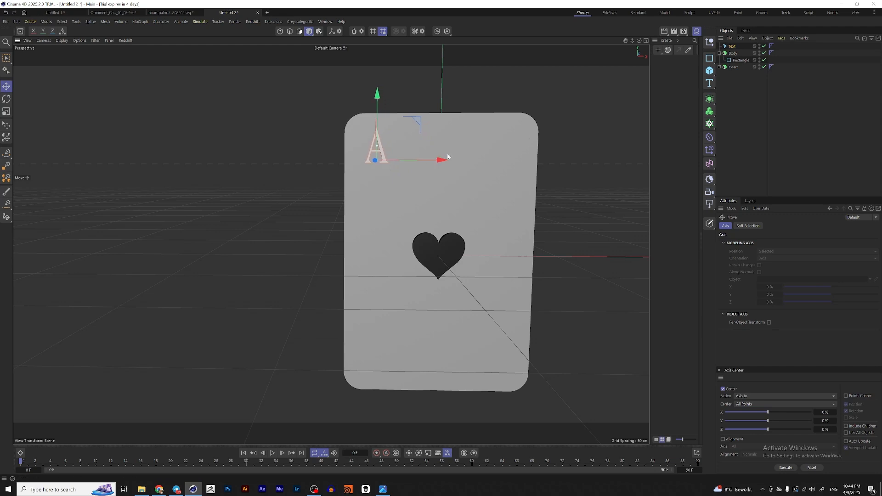
Step: Duplicate the Heart, shrink the copy and place it just below the A
click(736, 67)
ctrl+drag(733, 68, 733, 46)
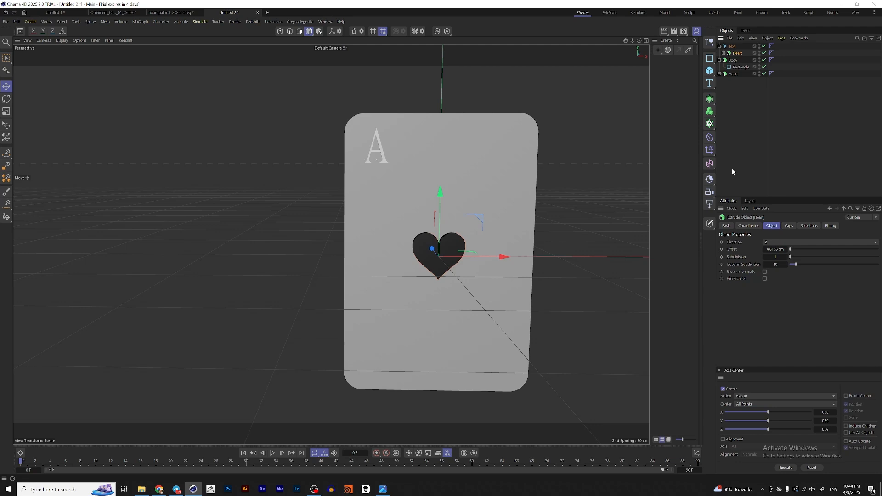
key(alt+0)
scroll(383, 160, up, 5)
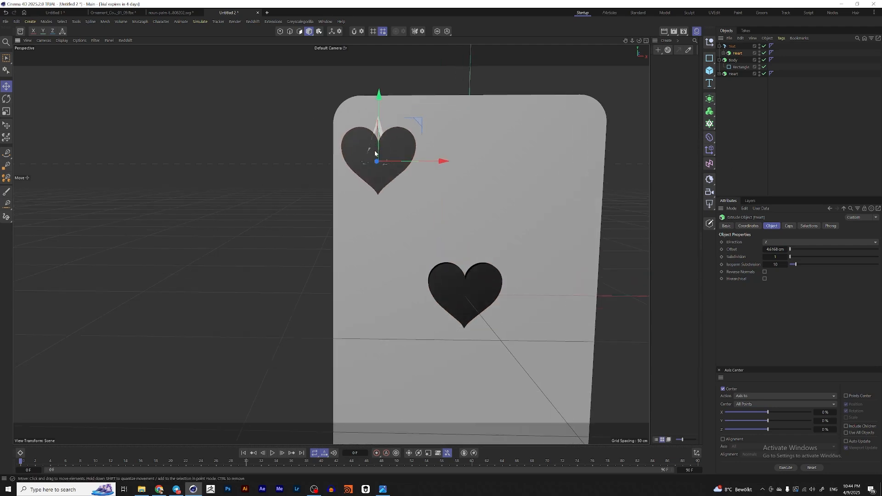
drag(380, 109, 368, 234)
key(t)
key(e)
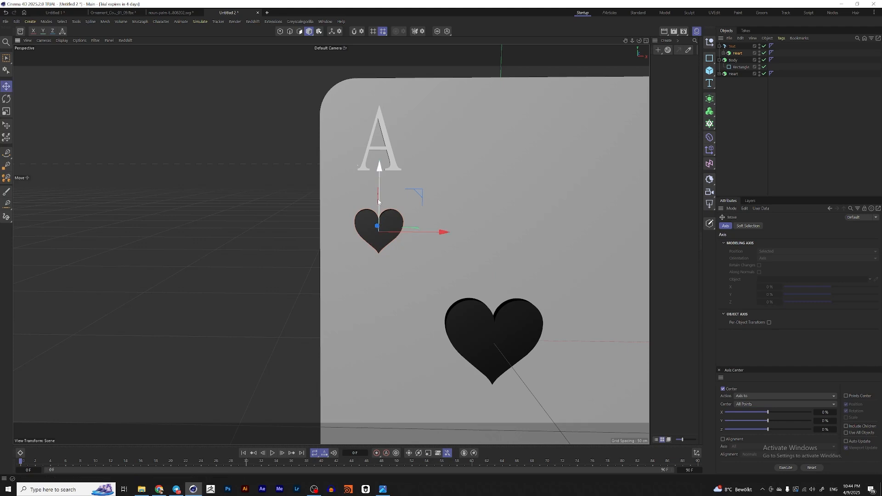
drag(379, 201, 379, 167)
scroll(380, 138, down, 5)
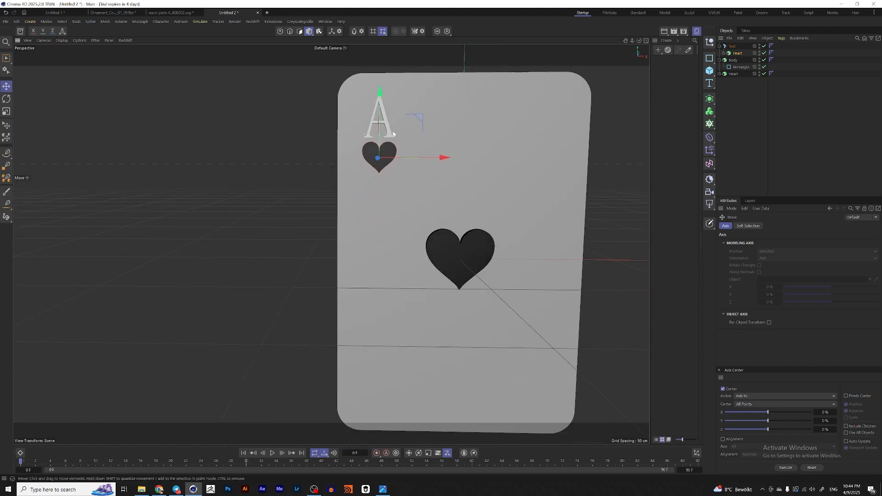
drag(380, 131, 379, 132)
Step: Group the A text and the small heart under a new Null
click(735, 47)
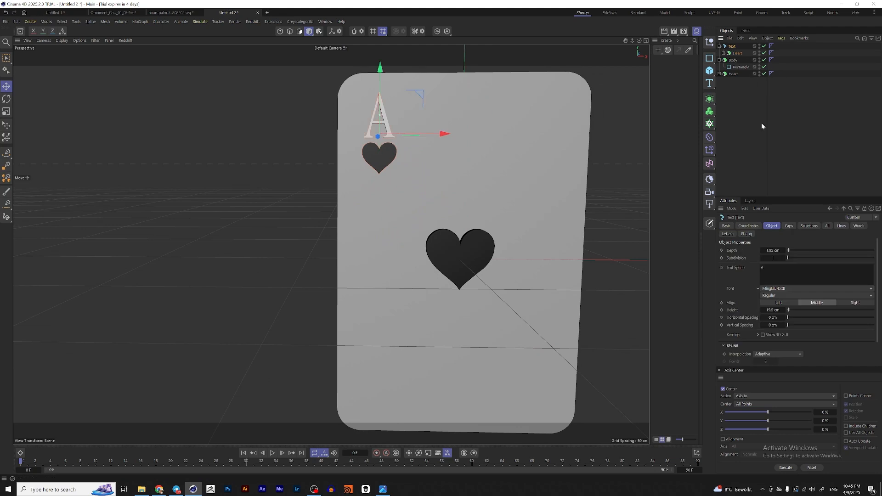
scroll(420, 145, down, 2)
alt+middle_drag(428, 154, 415, 128)
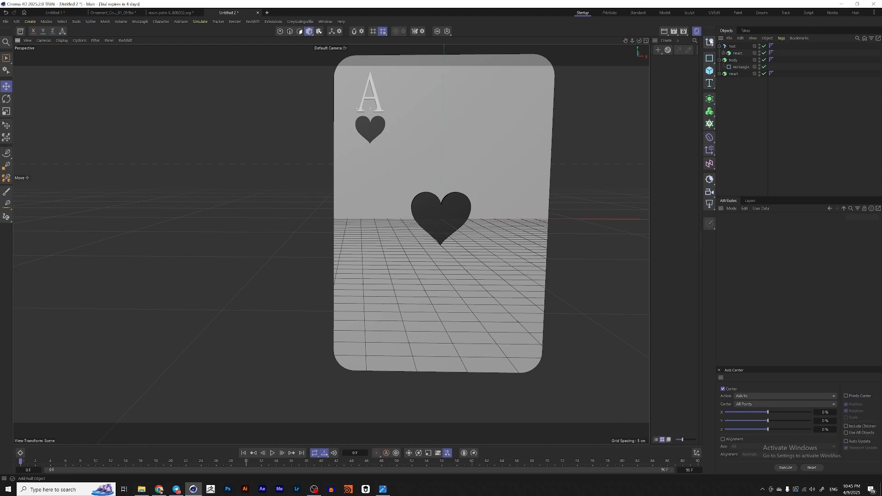
click(710, 43)
click(733, 54)
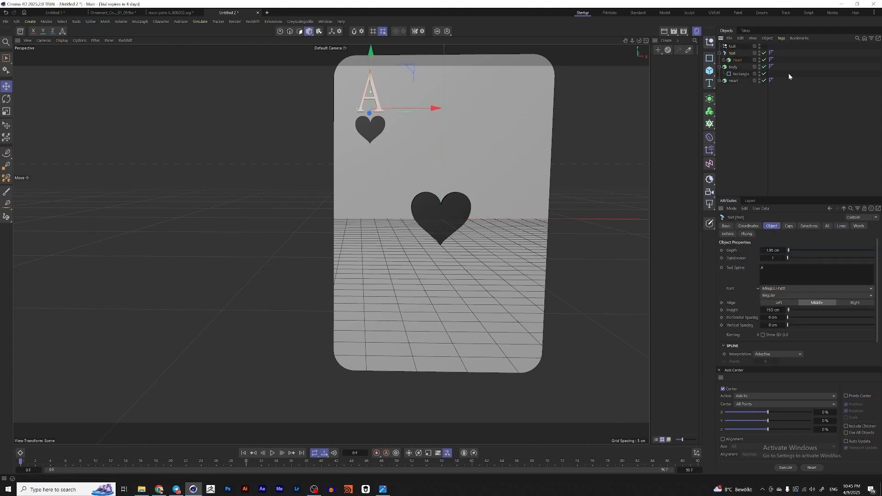
drag(732, 52, 733, 47)
click(733, 46)
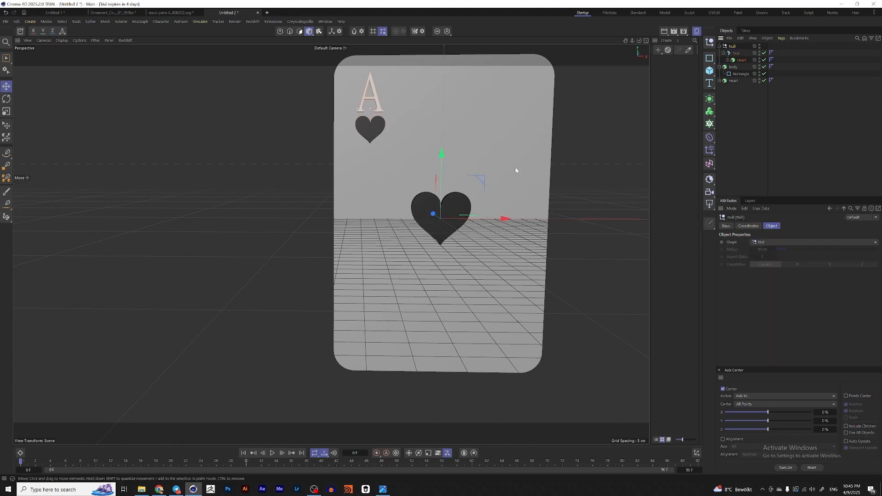
key(r)
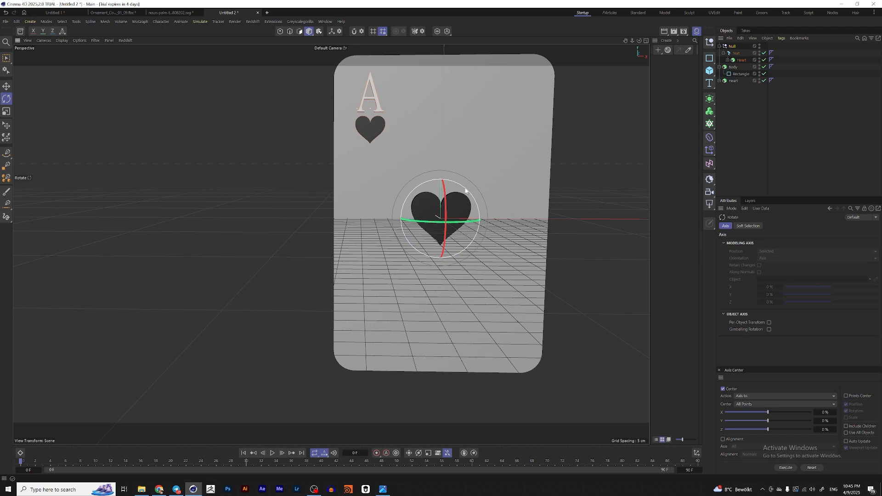
Step: Rotate the duplicated corner A-and-heart group 180° into the card's lower-right corner
drag(466, 190, 413, 255)
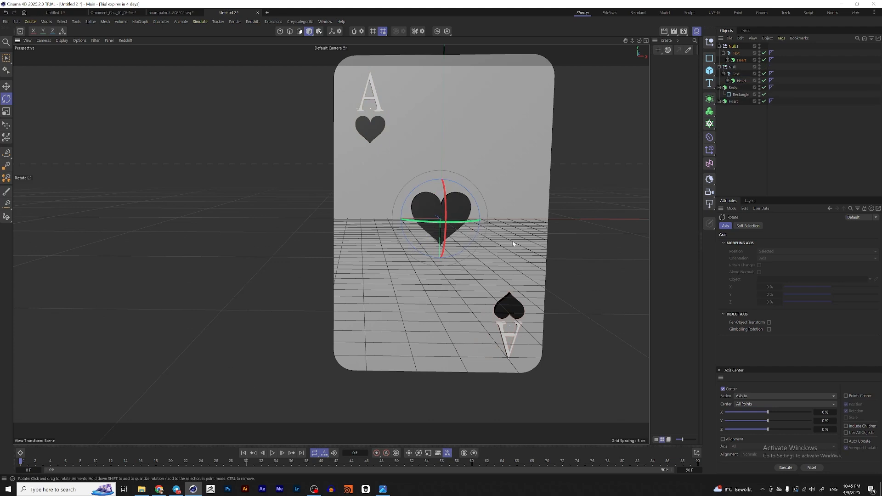
scroll(513, 244, down, 3)
alt+drag(526, 257, 504, 255)
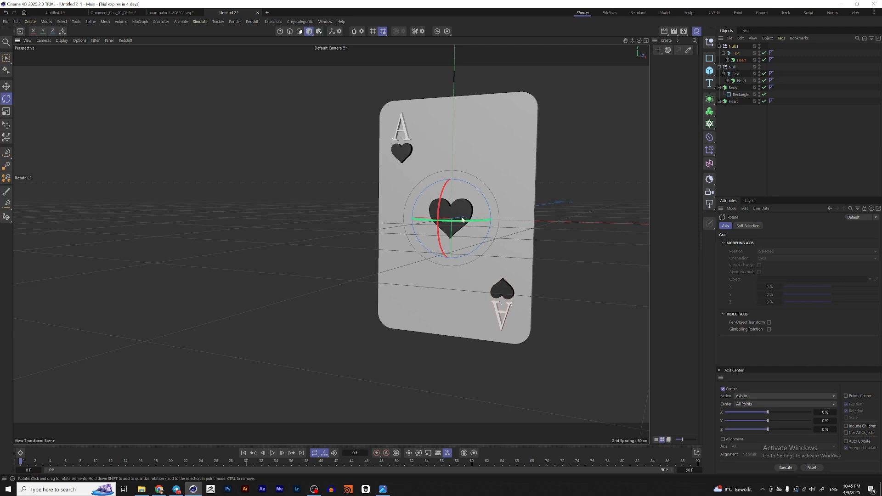
Step: Reorganize the corner text and heart objects under one Null and delete the extra Null
click(719, 47)
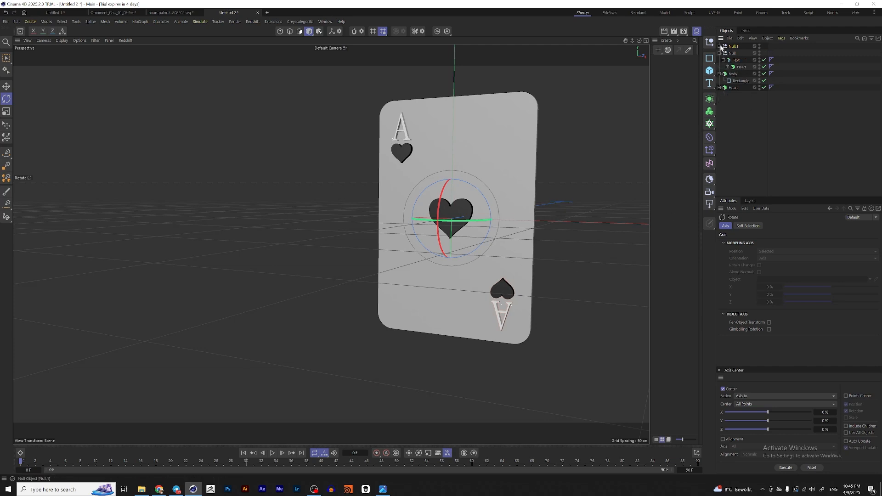
click(719, 46)
click(731, 53)
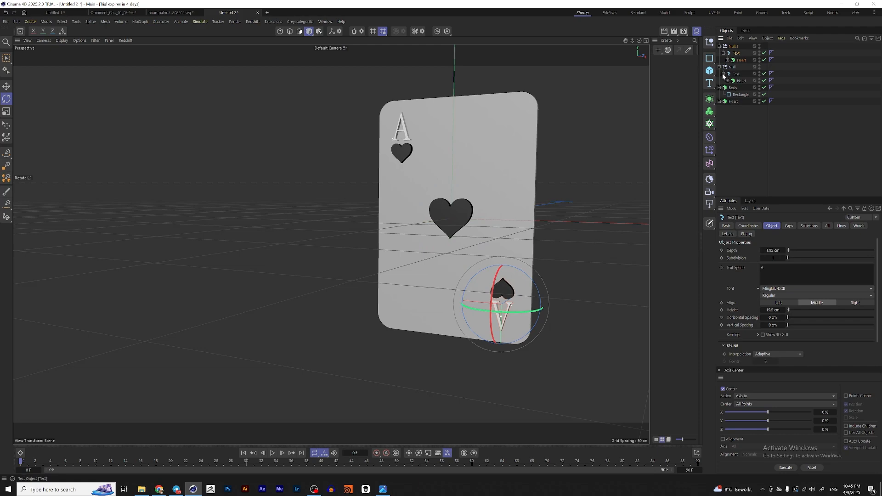
click(723, 74)
click(724, 54)
drag(735, 54, 736, 61)
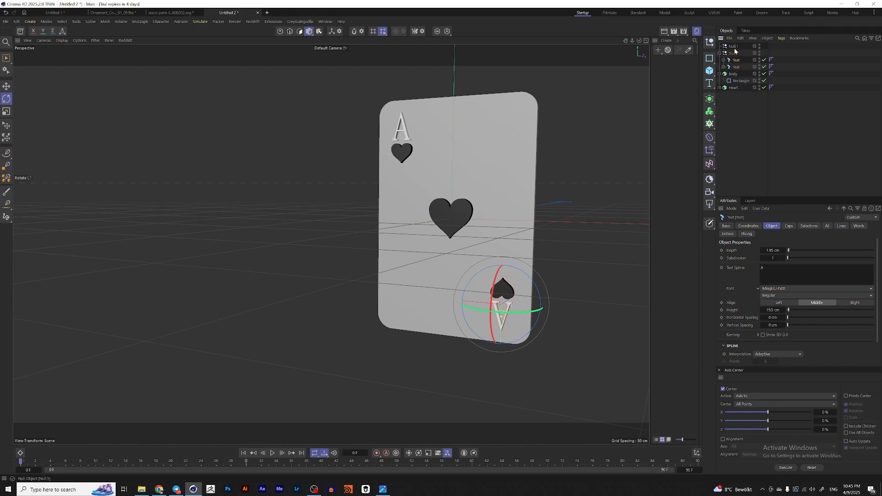
click(735, 48)
key(Delete)
Step: Examine the playing cards in the Las Vegas sign reference image
scroll(434, 215, up, 2)
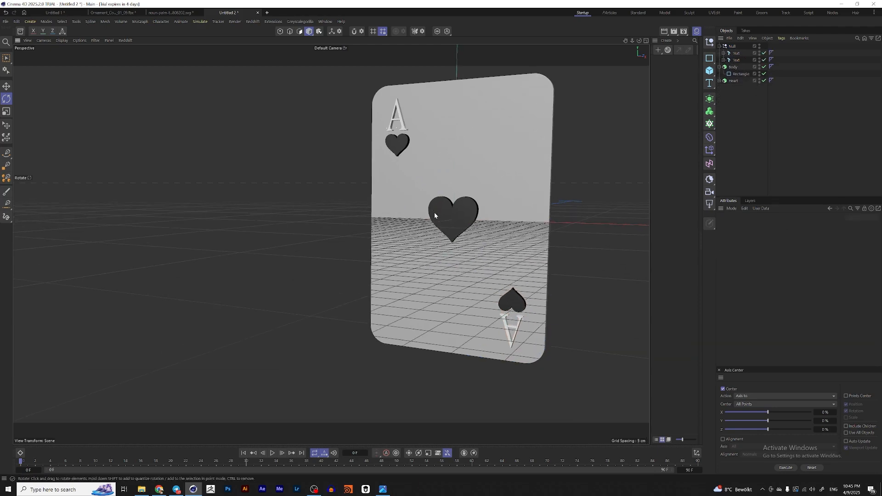
alt+drag(435, 215, 403, 224)
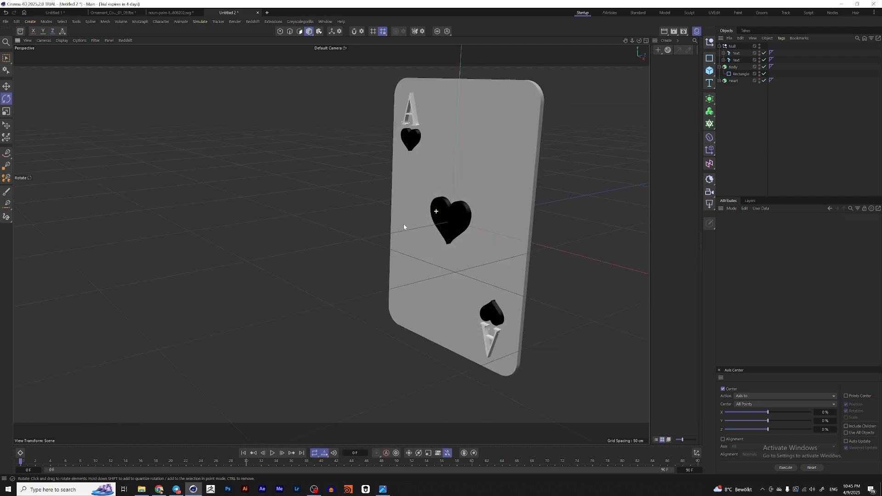
click(383, 489)
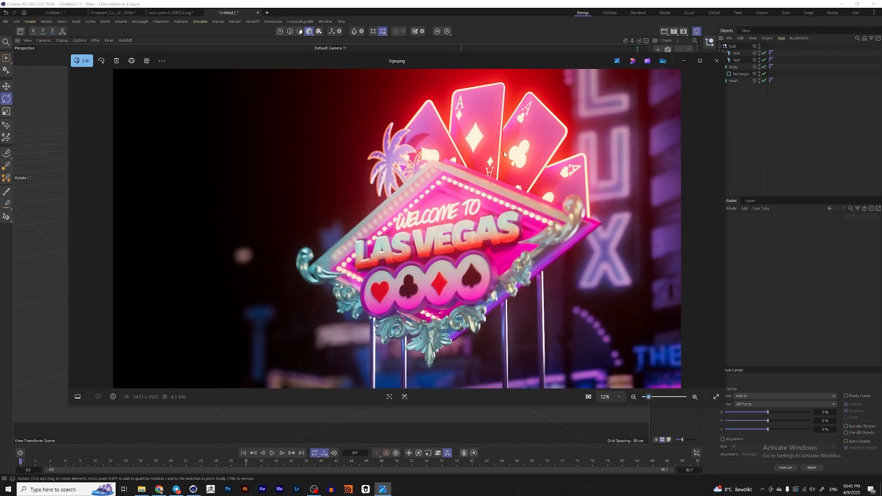
scroll(504, 154, up, 5)
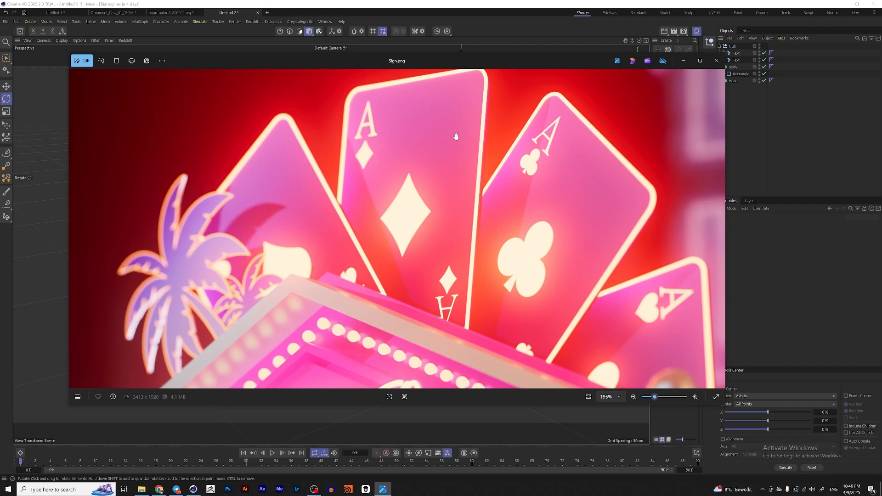
click(684, 61)
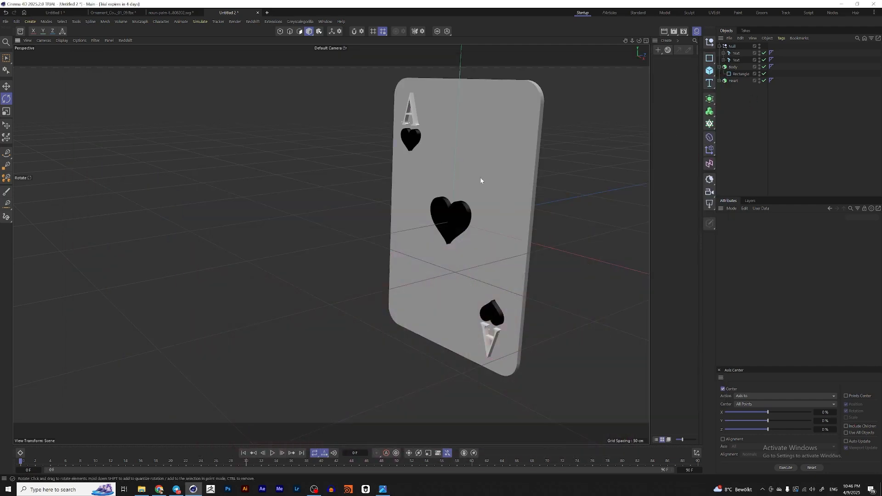
Step: Add a Boolean and place the card Body, the corner Null and the center Heart inside it
alt+drag(481, 181, 448, 174)
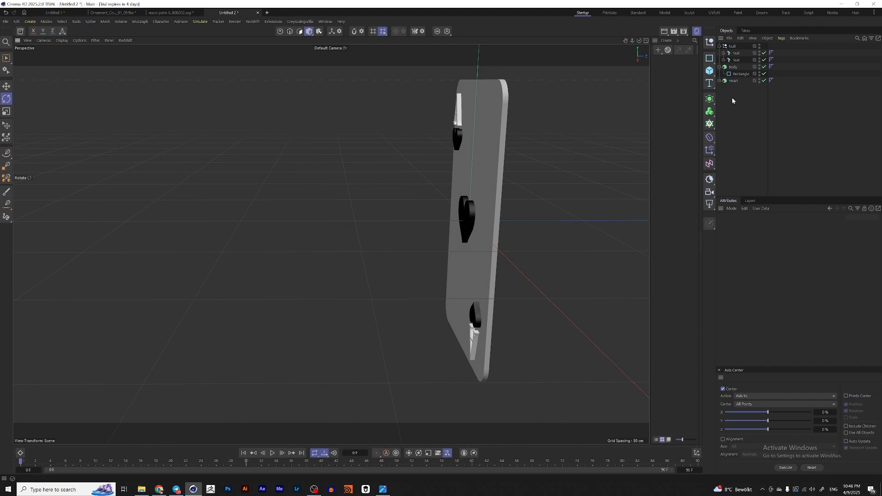
click(733, 67)
click(719, 67)
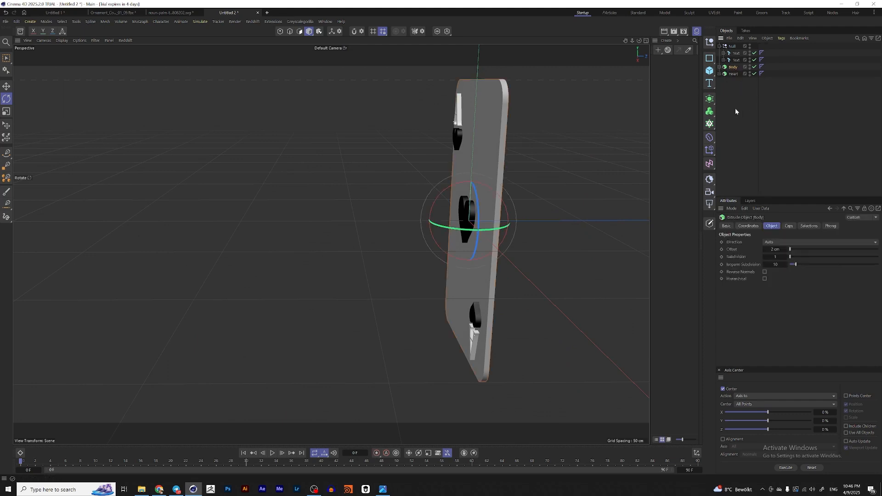
click(710, 111)
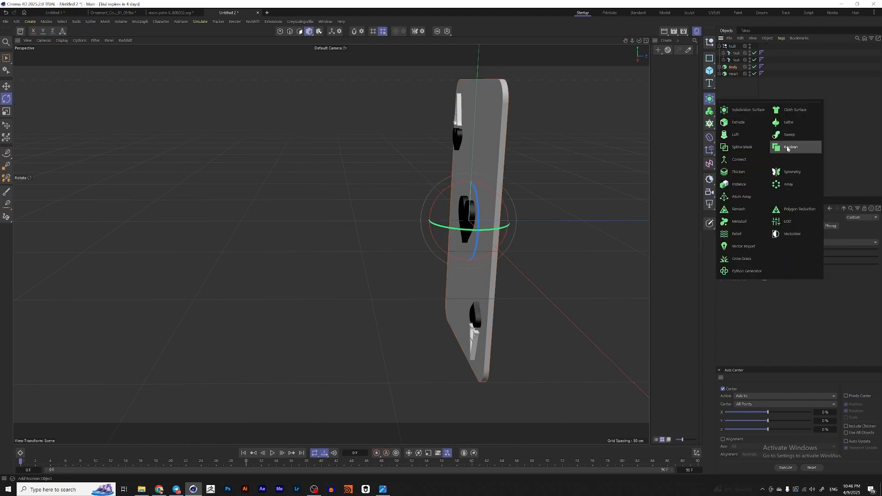
click(787, 147)
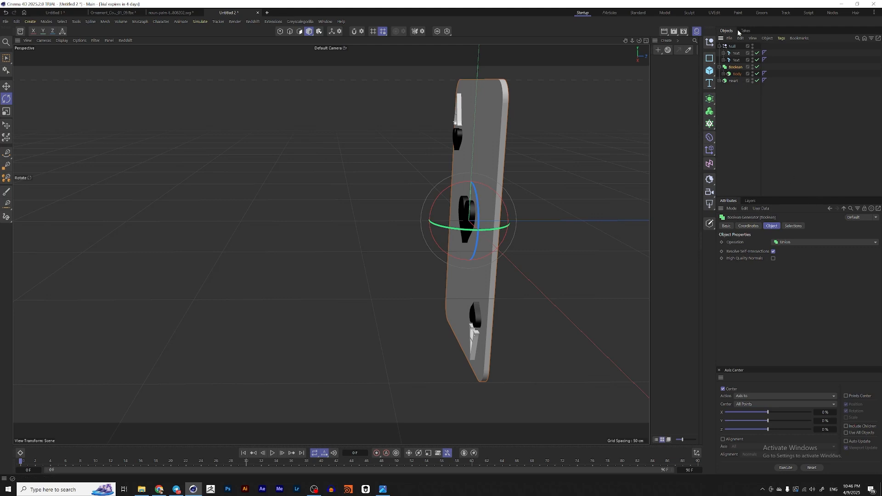
click(720, 46)
drag(734, 48, 737, 63)
click(738, 67)
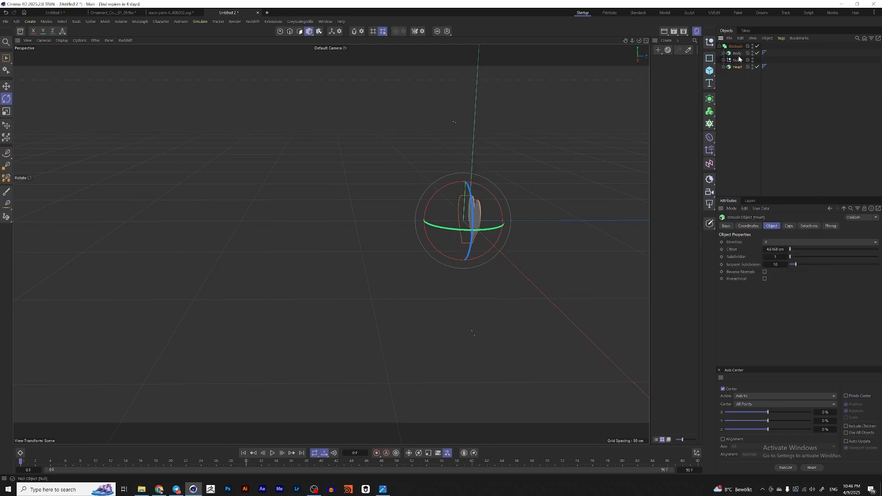
Step: Set the Boolean operation to Subtract
click(735, 46)
click(798, 241)
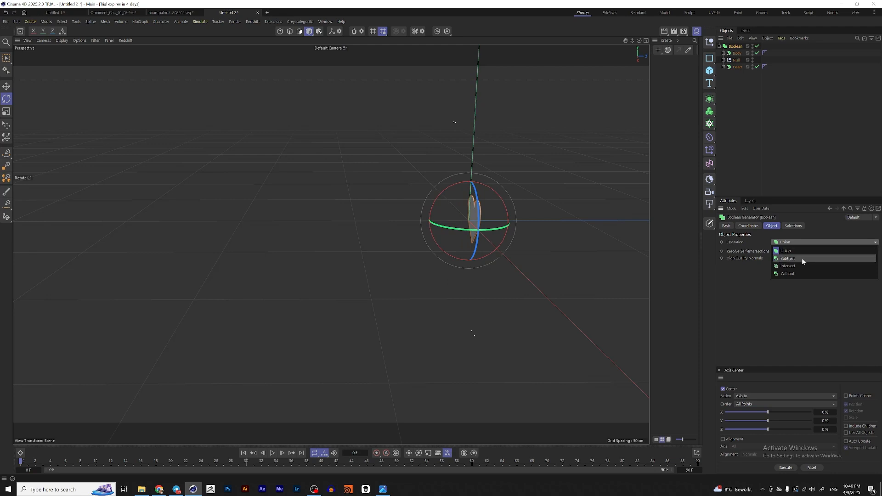
click(802, 258)
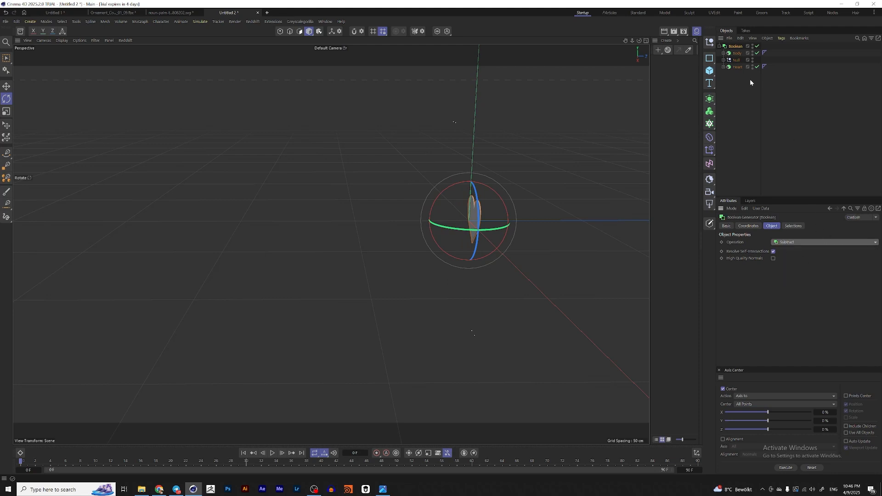
Step: Inspect the Boolean cut by toggling the Boolean on and off and orbiting around the card
alt+drag(481, 198, 514, 179)
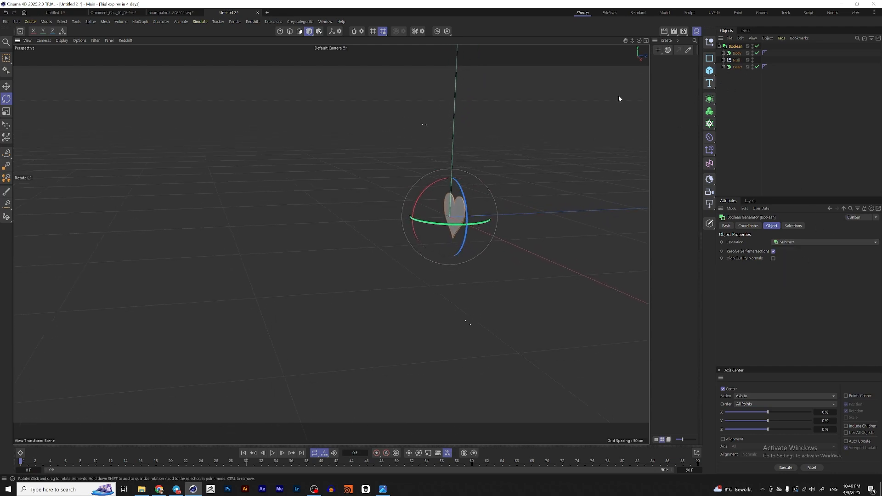
alt+middle_drag(470, 196, 474, 227)
click(737, 54)
alt+drag(500, 155, 460, 146)
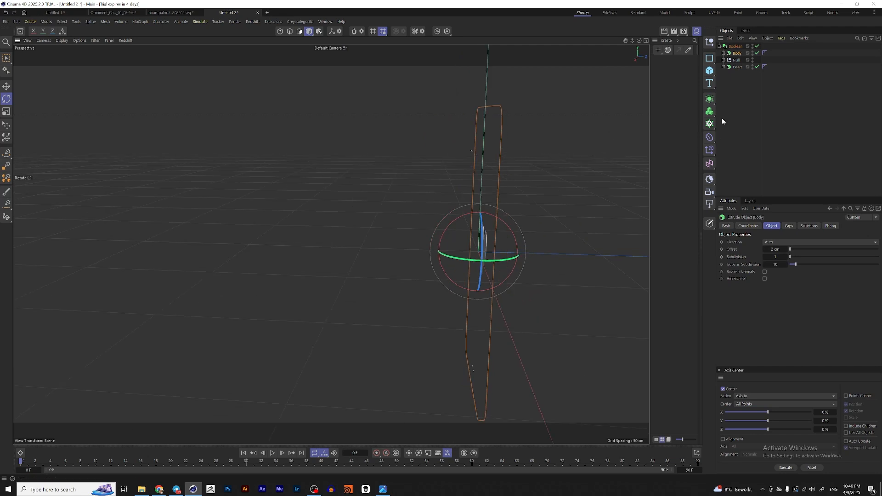
click(736, 59)
key(e)
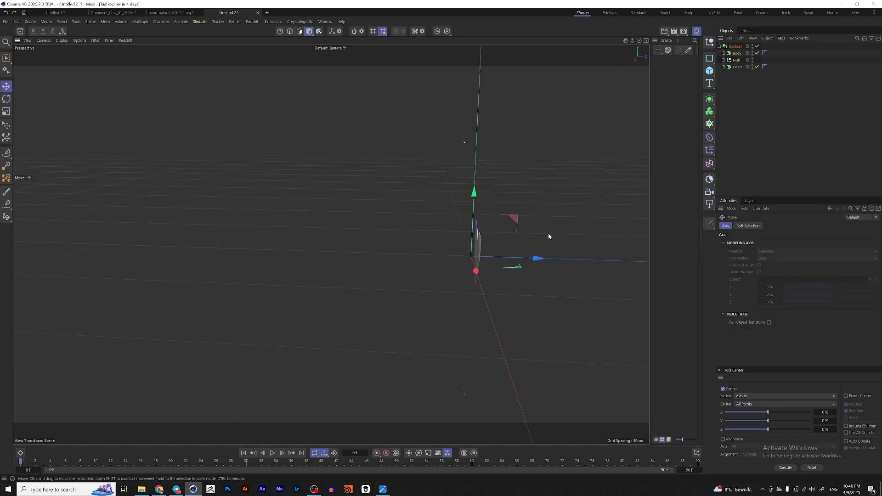
click(757, 46)
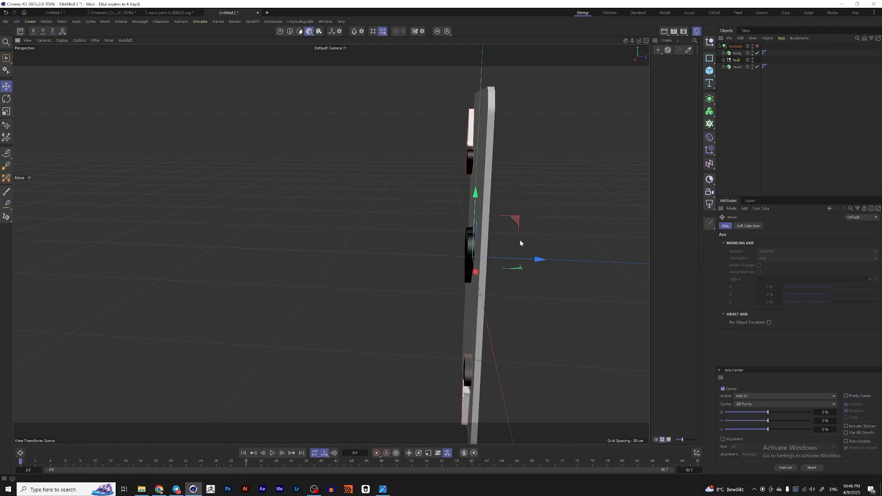
drag(521, 261, 524, 258)
click(738, 67)
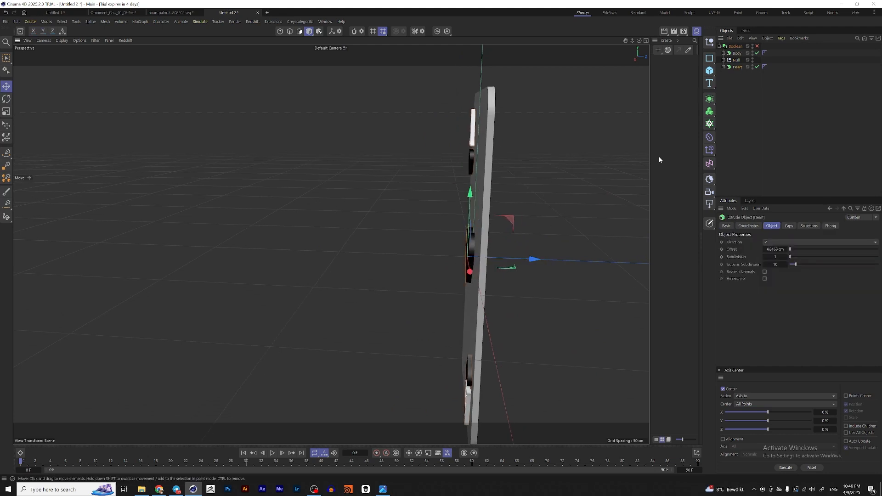
click(757, 46)
alt+drag(566, 159, 520, 201)
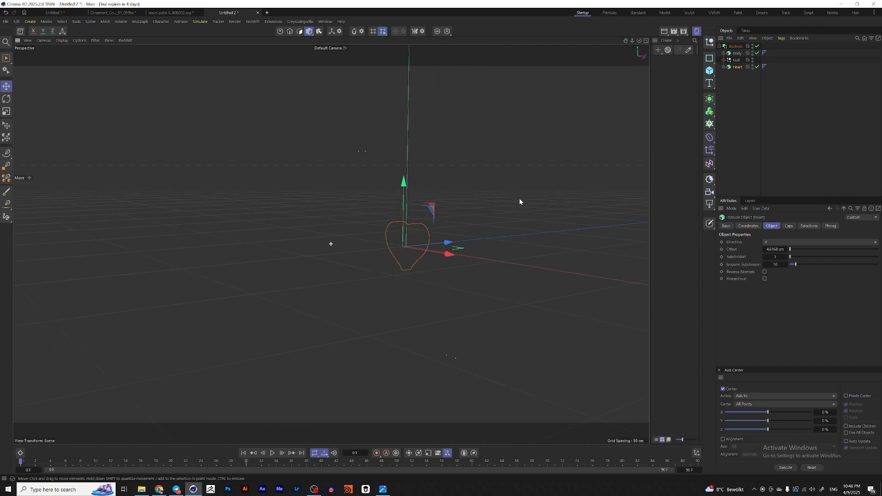
click(736, 46)
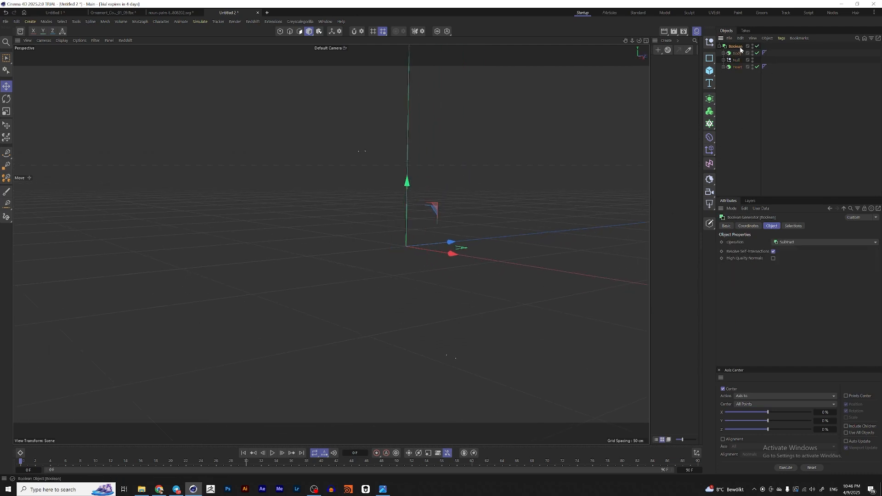
click(787, 244)
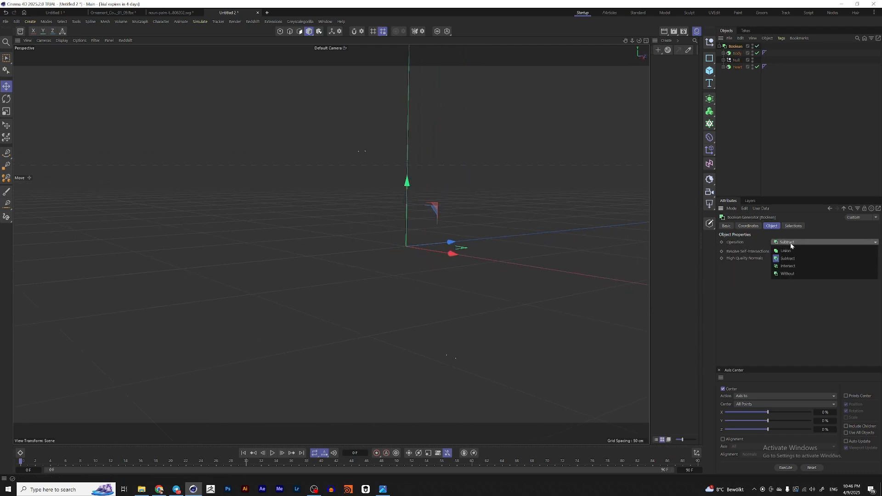
click(791, 243)
Step: Reorder the Boolean's children so the Heart follows the Body and the Null comes last
click(735, 53)
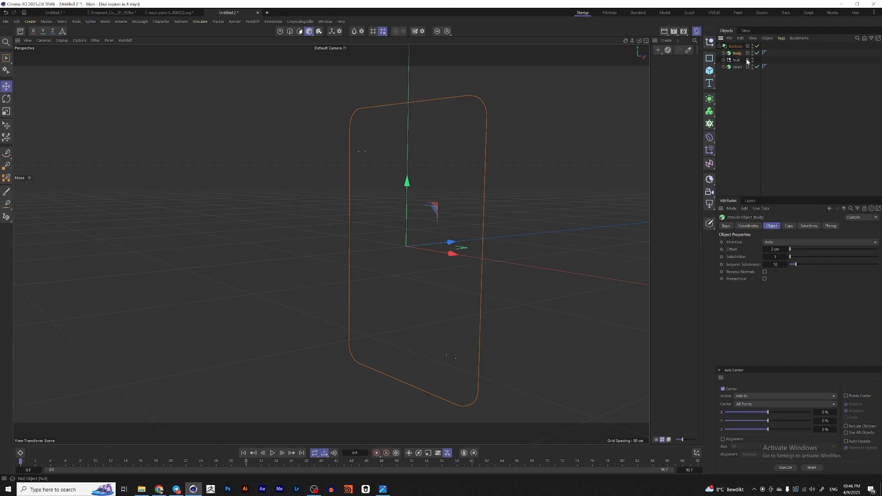
mouse_move(734, 54)
mouse_down()
mouse_move(738, 78)
mouse_move(740, 64)
mouse_up()
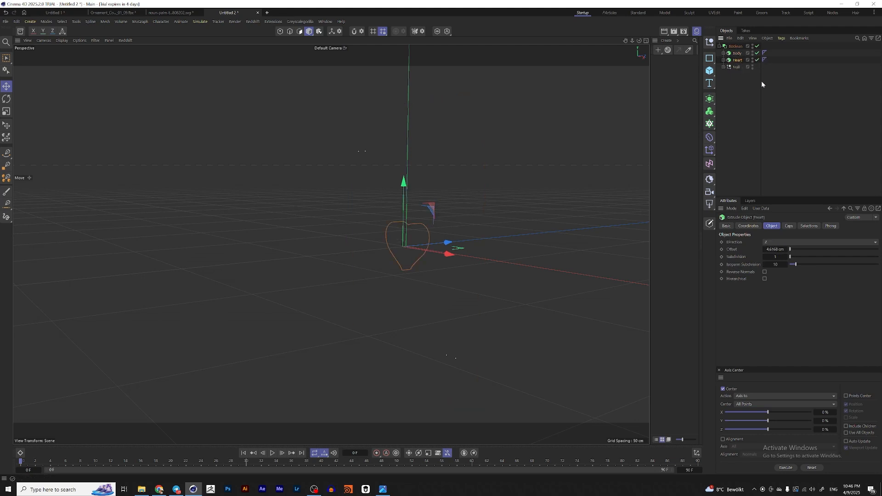
click(757, 46)
alt+drag(409, 217, 384, 212)
alt+drag(553, 185, 482, 219)
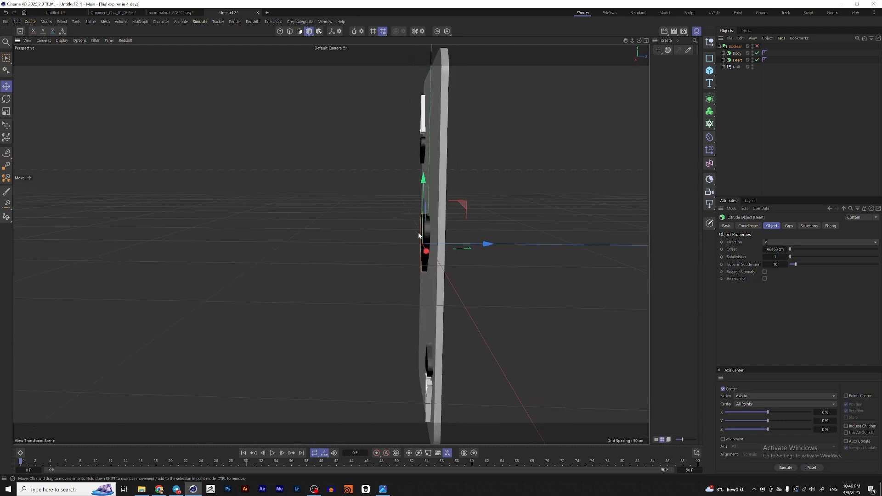
click(737, 54)
click(737, 60)
drag(479, 245, 468, 247)
click(758, 46)
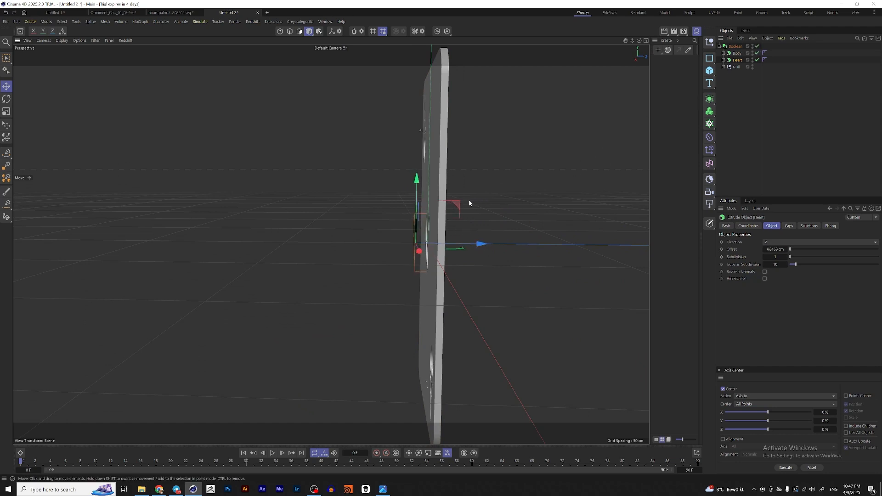
alt+drag(469, 203, 537, 180)
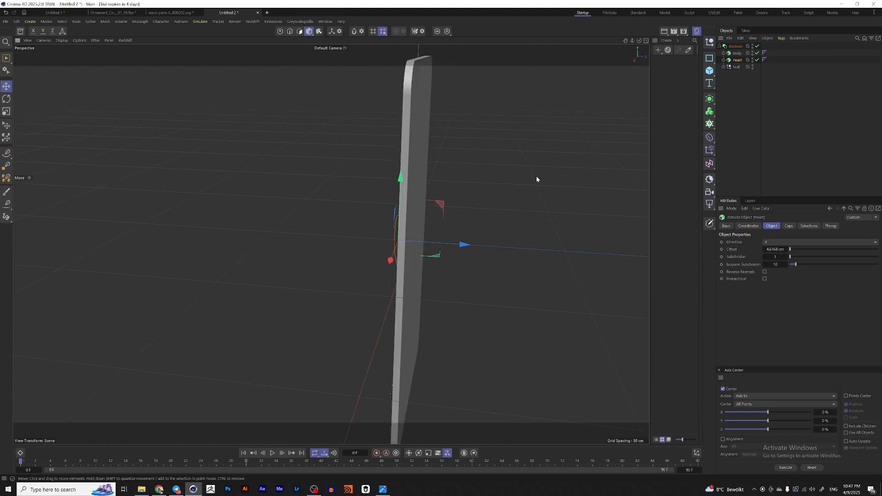
alt+drag(596, 157, 595, 118)
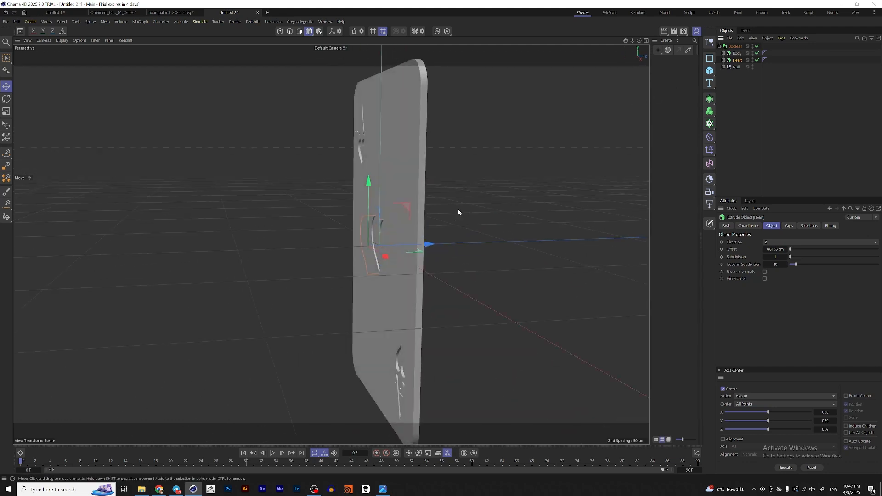
alt+drag(459, 211, 396, 206)
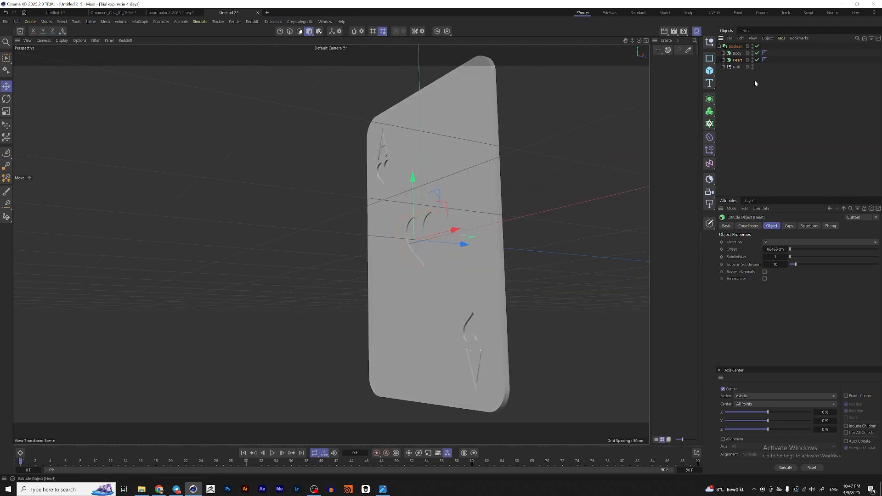
Step: Set the center heart's extrude offset to 1 cm
click(774, 250)
text(1)
key(Return)
mouse_move(515, 246)
alt+mouse_down()
mouse_move(459, 251)
mouse_move(515, 244)
alt+mouse_up()
mouse_move(325, 164)
alt+mouse_down()
mouse_move(367, 169)
mouse_move(325, 161)
alt+mouse_up()
alt+drag(452, 237, 389, 220)
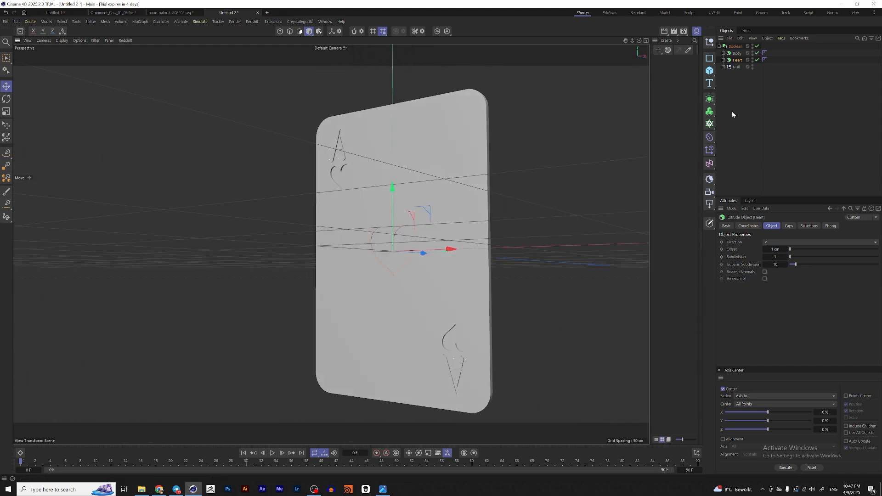
click(745, 155)
alt+drag(427, 220, 447, 232)
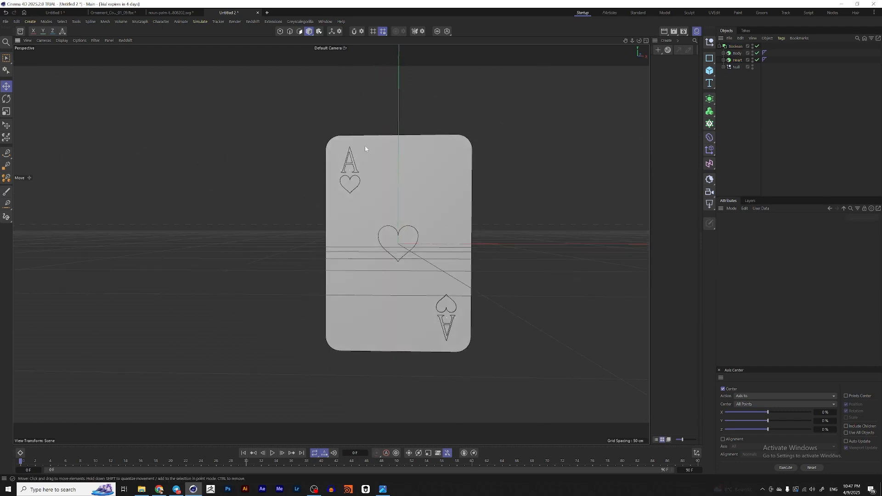
Step: Add a MoInstance object referencing the card's Rectangle
click(723, 53)
click(735, 61)
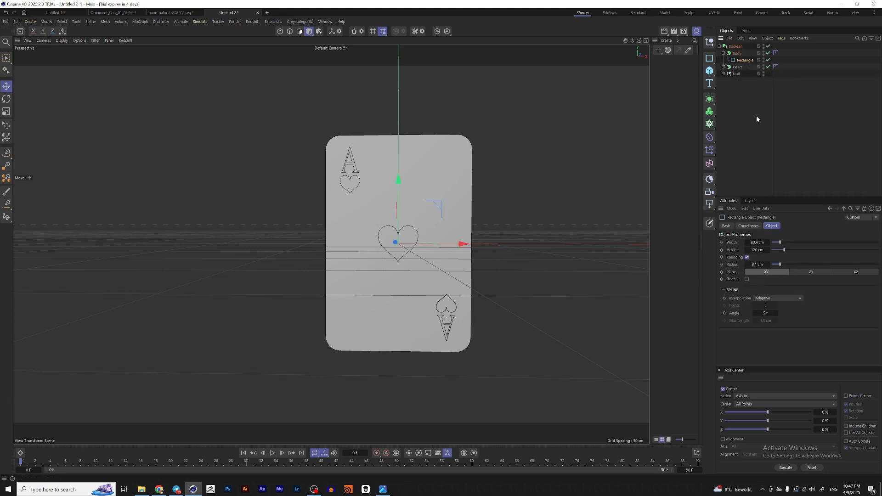
key(alt+r)
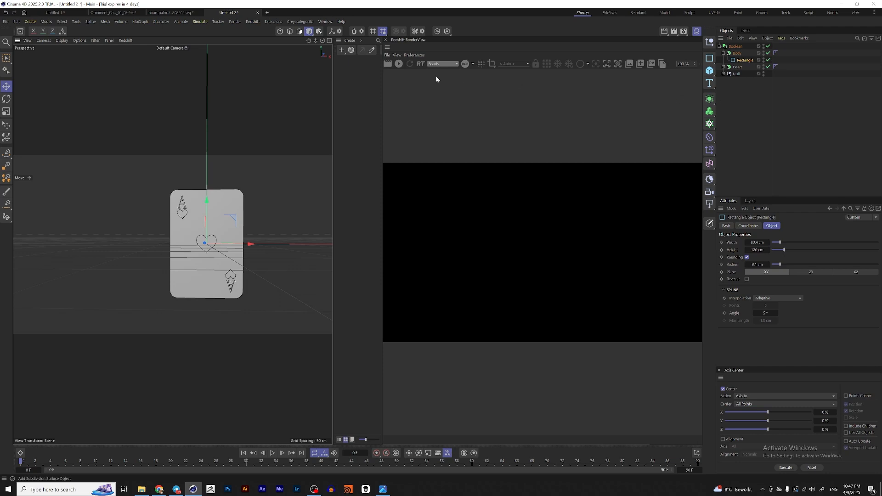
click(385, 39)
click(709, 99)
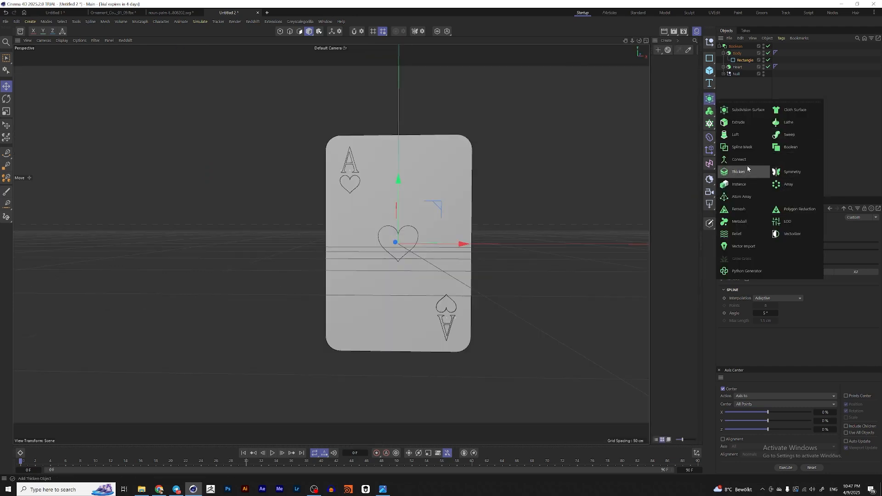
click(709, 124)
click(740, 222)
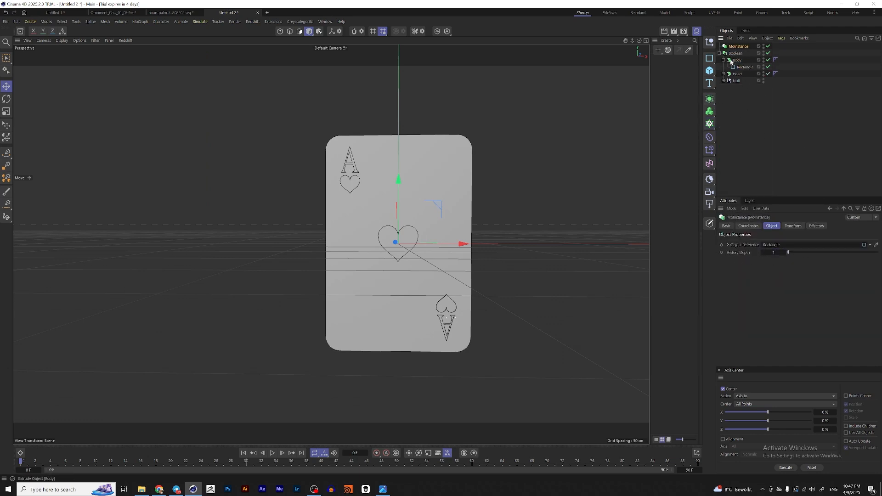
Step: Add a Sweep around the card's MoInstance and give it a Circle profile
click(709, 112)
alt+click(782, 130)
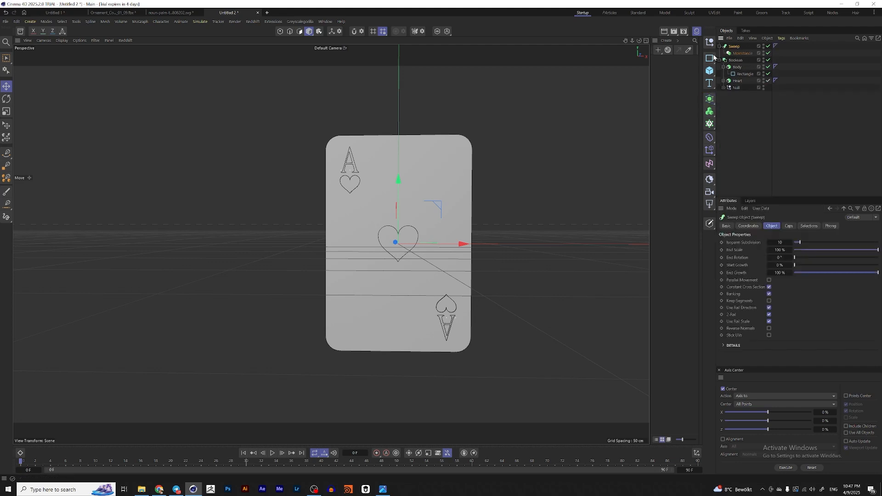
click(709, 58)
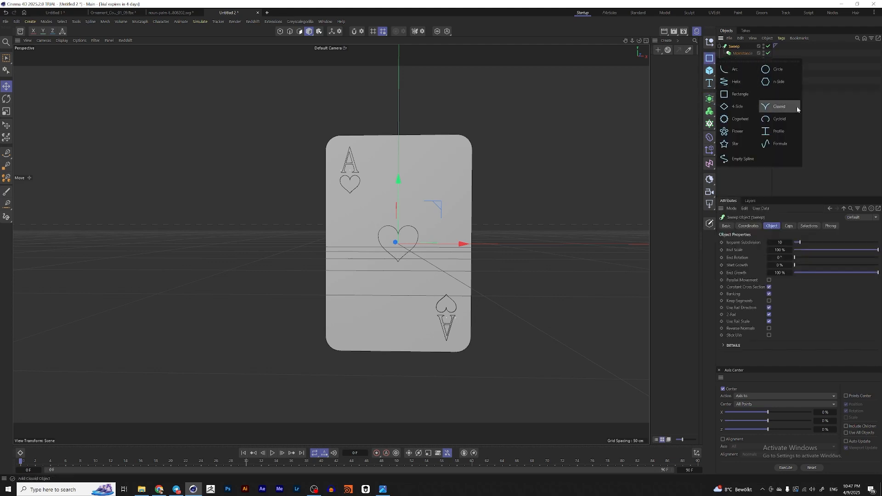
shift+click(777, 69)
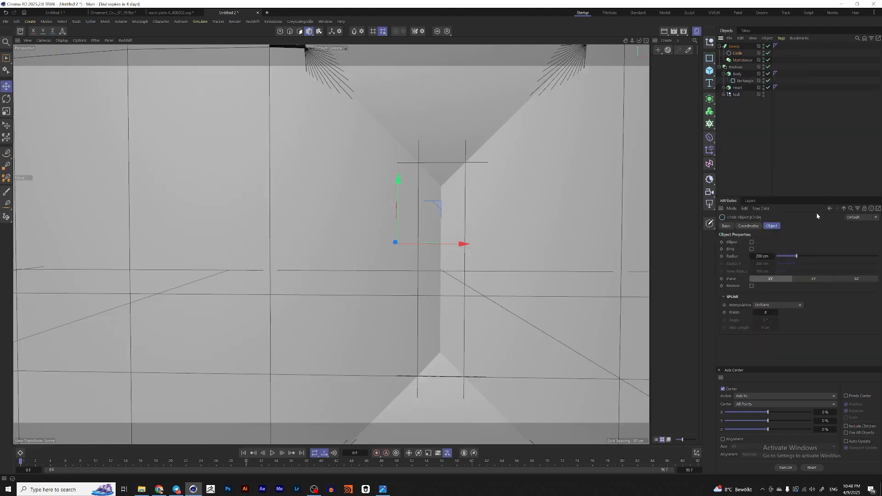
Step: Set the sweep Circle's radius to 0.4 cm to form a thin rim around the card
double_click(760, 257)
text(1)
key(Return)
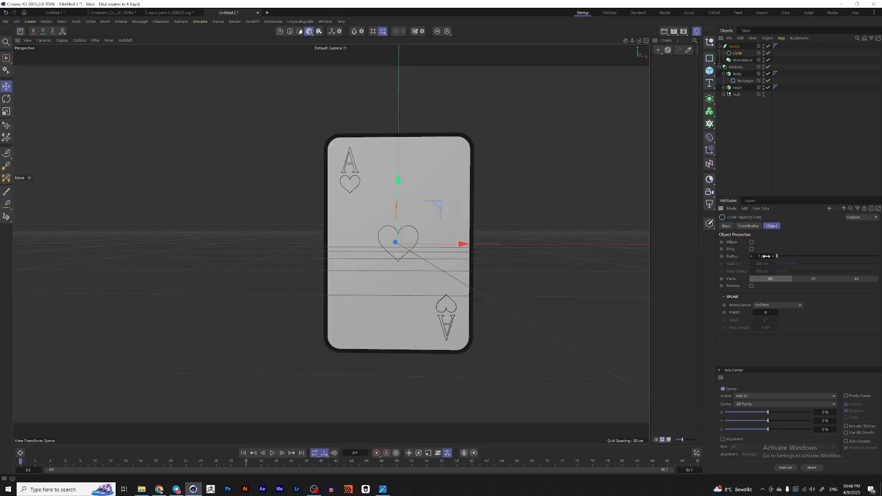
double_click(766, 256)
text(0.2)
key(Return)
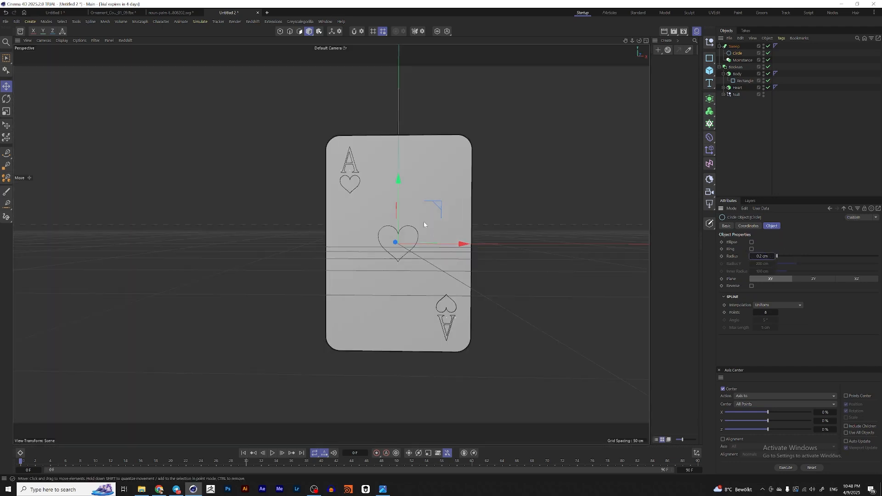
alt+drag(423, 221, 591, 182)
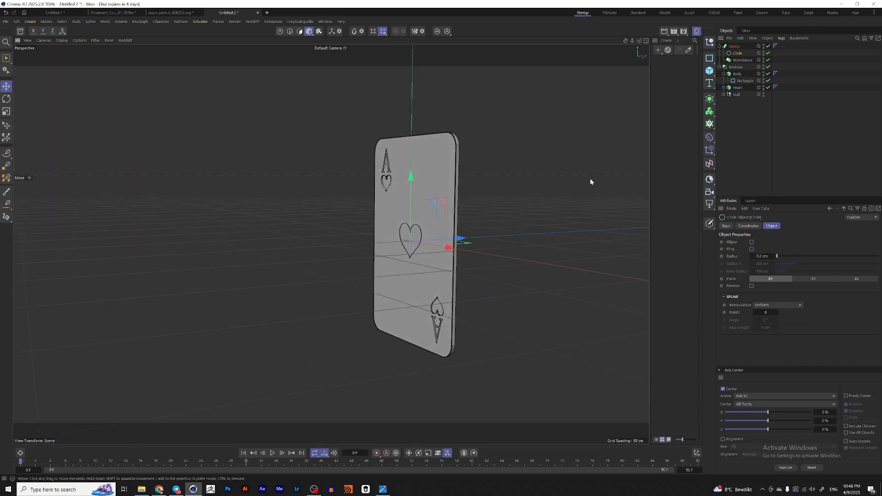
double_click(766, 257)
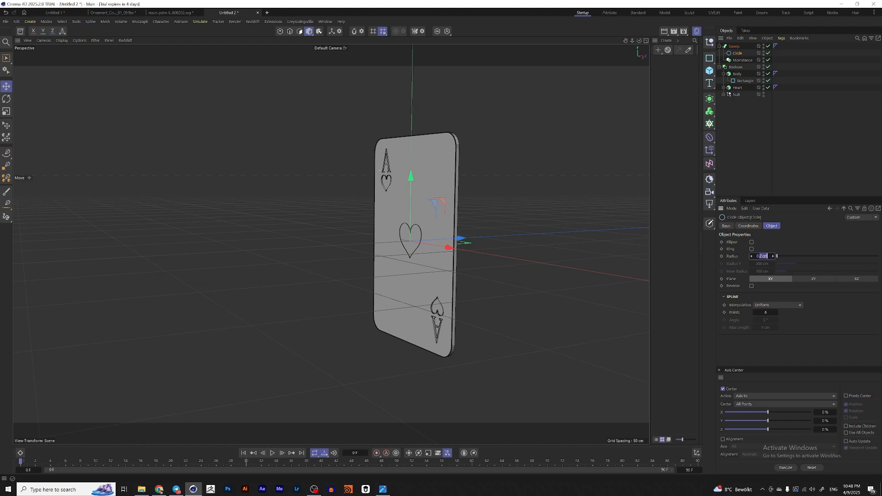
text(0.4)
key(Return)
alt+drag(461, 203, 547, 164)
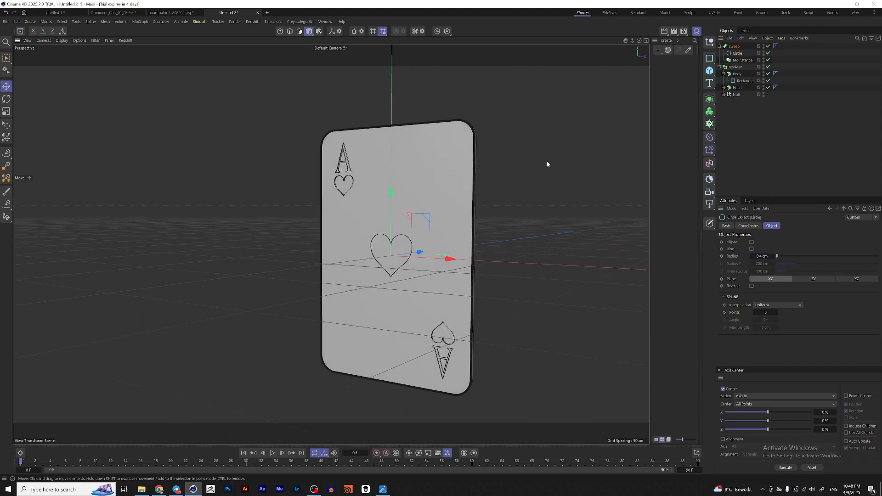
Step: Group the Sweep and Boolean into a null named Card
click(720, 46)
click(719, 53)
click(731, 53)
shift+click(733, 48)
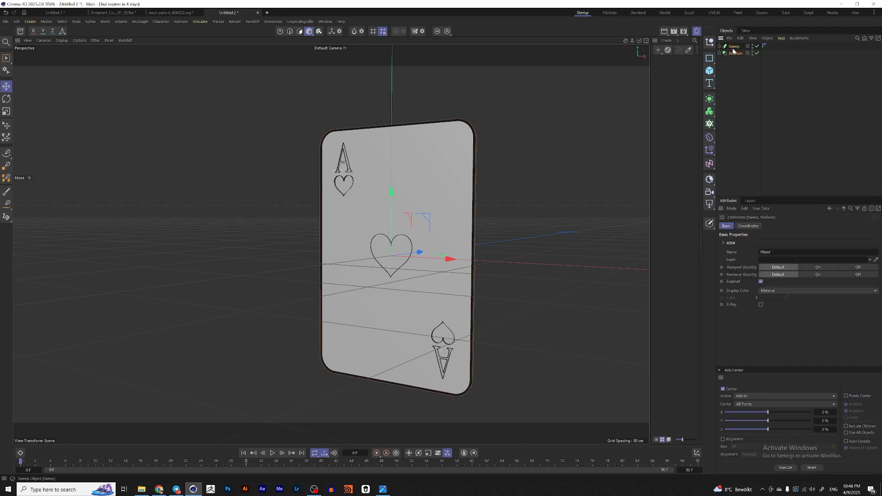
key(alt+g)
double_click(733, 46)
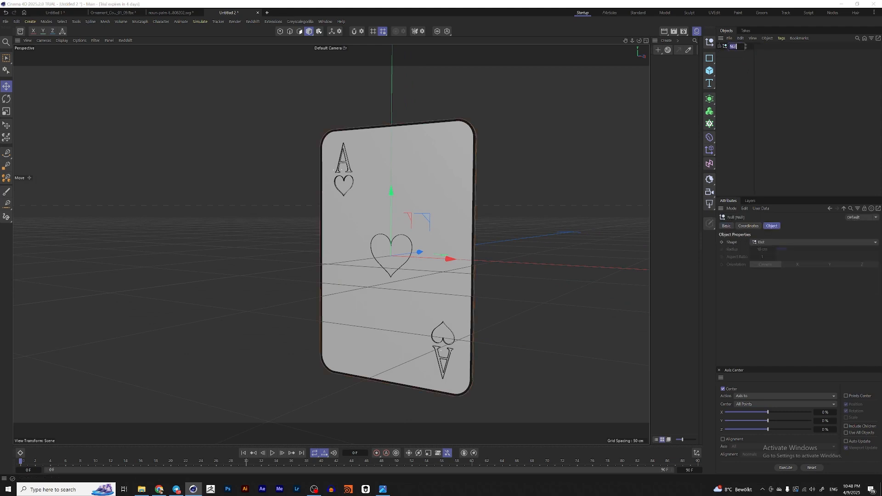
text(Card)
key(Return)
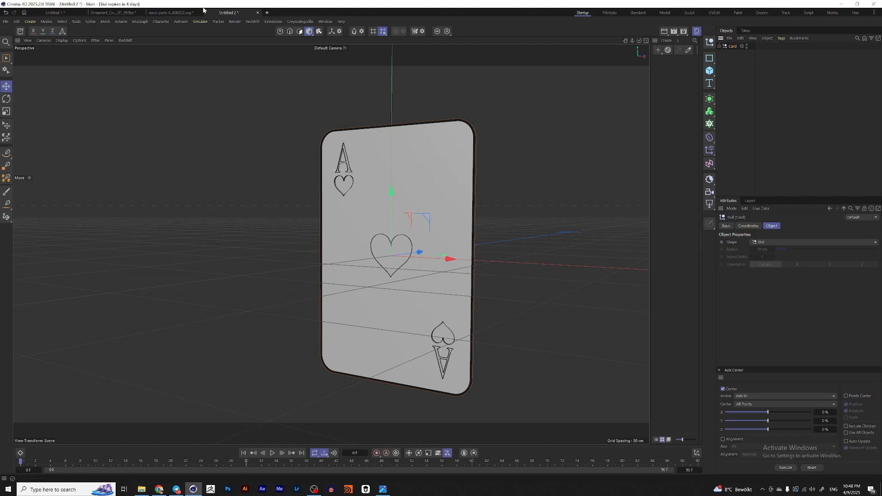
Step: Switch to the Las Vegas sign document and paste the Card into it
click(66, 10)
key(ctrl+v)
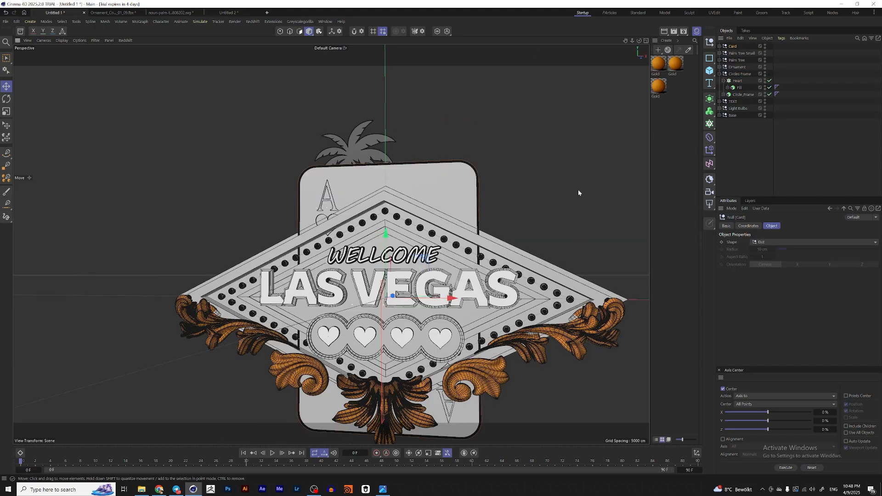
alt+drag(456, 238, 510, 271)
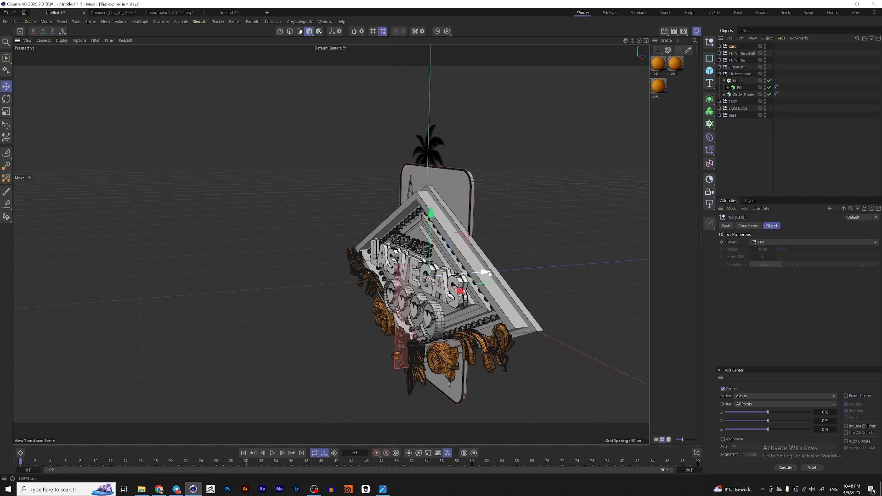
key(ctrl+shift+z)
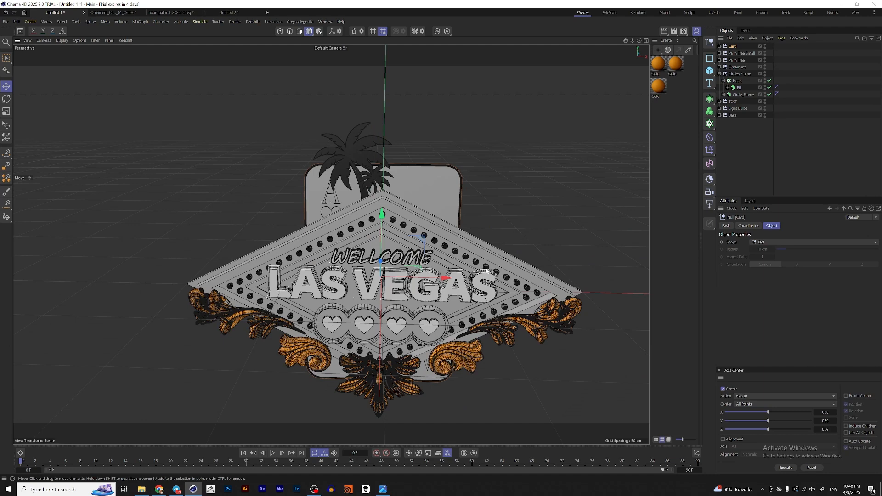
key(ctrl+z)
alt+drag(440, 277, 382, 290)
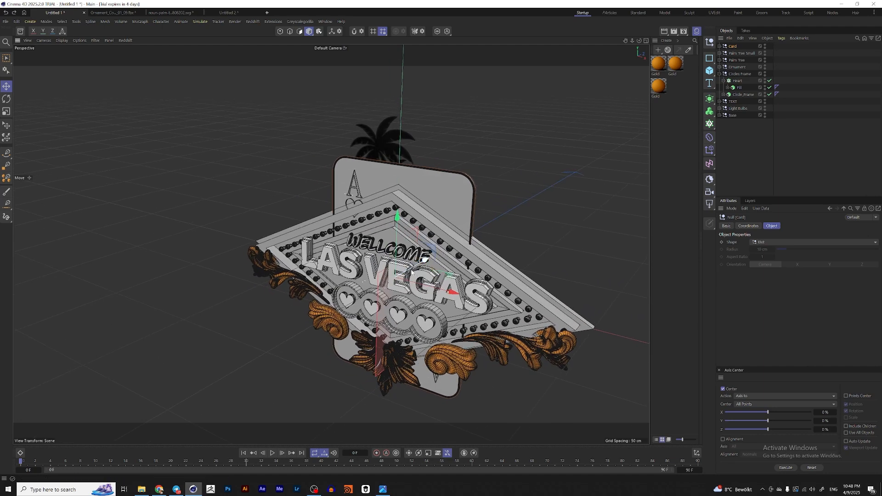
mouse_move(417, 265)
mouse_down()
mouse_move(404, 272)
mouse_move(396, 315)
mouse_move(444, 281)
mouse_move(357, 256)
mouse_up()
Step: Scale the Card down in front of the sign
key(t)
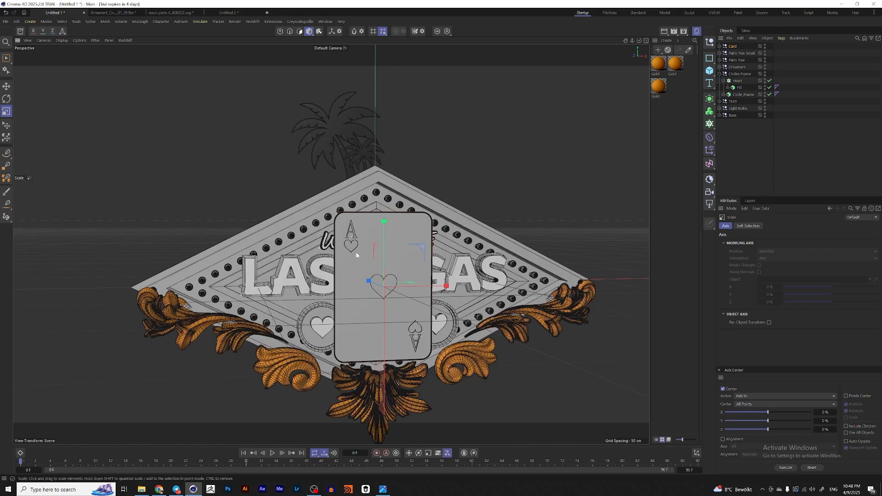
drag(498, 268, 360, 155)
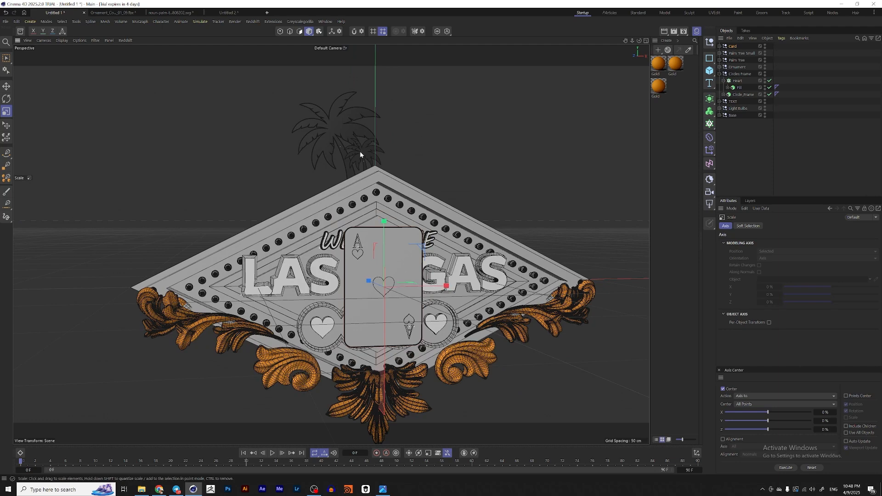
mouse_move(534, 226)
alt+mouse_down()
mouse_move(394, 249)
mouse_move(438, 327)
alt+mouse_up()
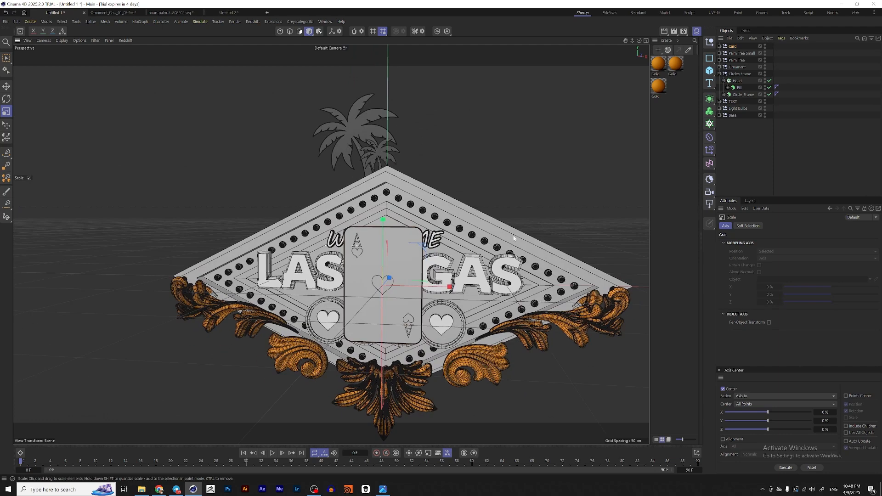
Step: Put the Card under a new Cloner and set its mode to Radial
click(751, 162)
click(735, 47)
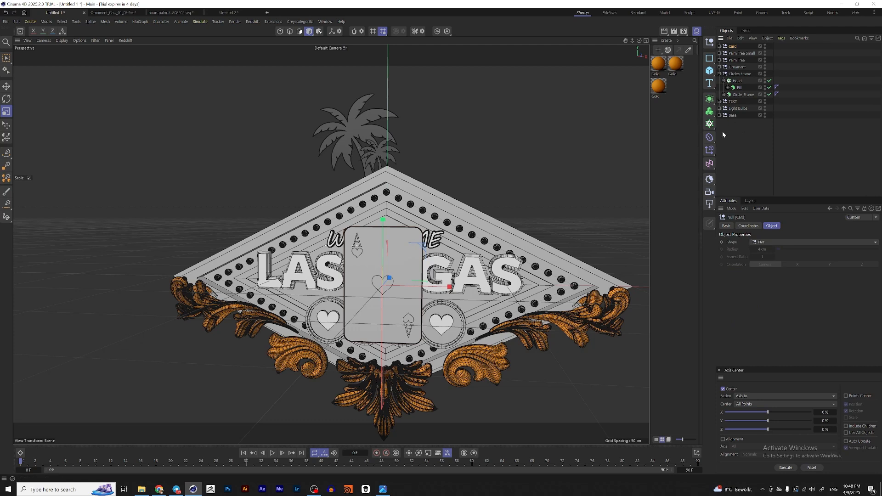
click(710, 124)
alt+click(751, 136)
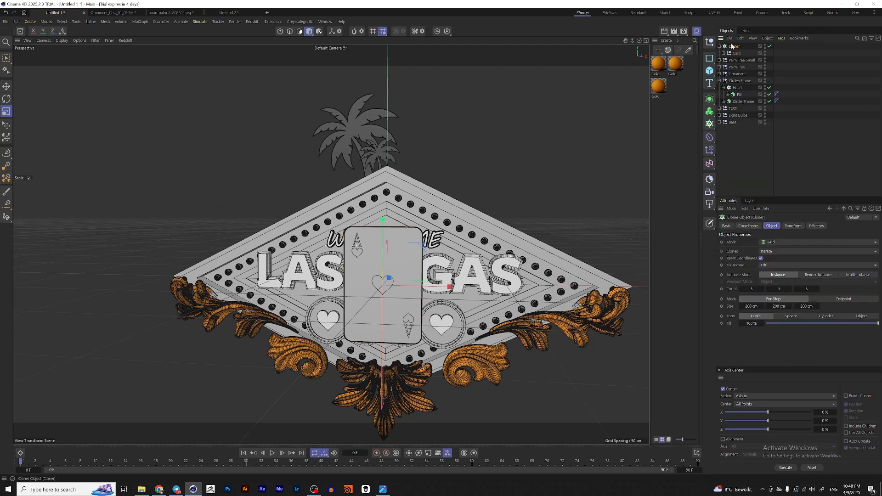
click(778, 243)
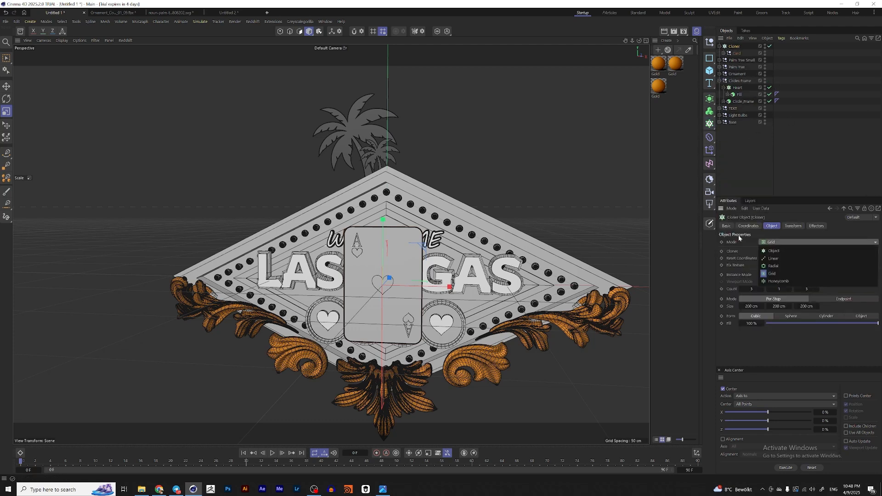
click(778, 267)
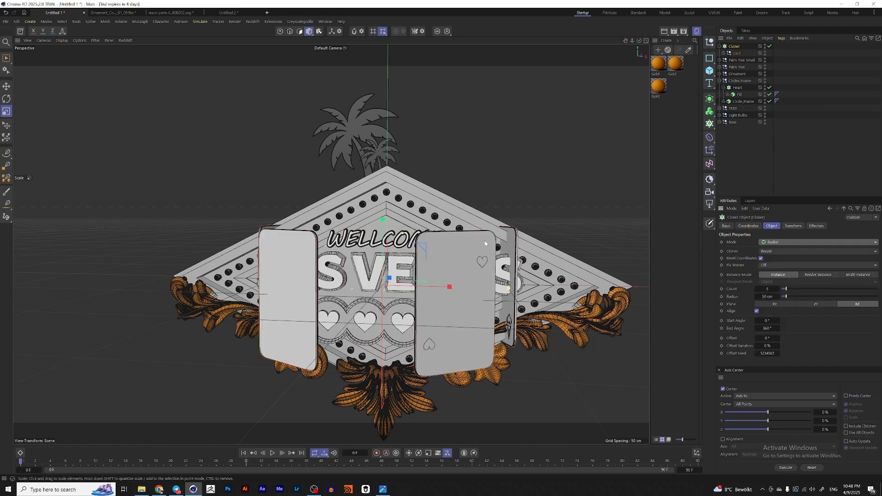
Step: Set the radial Cloner to the XY plane, count 4 and end angle 123°
scroll(485, 244, down, 2)
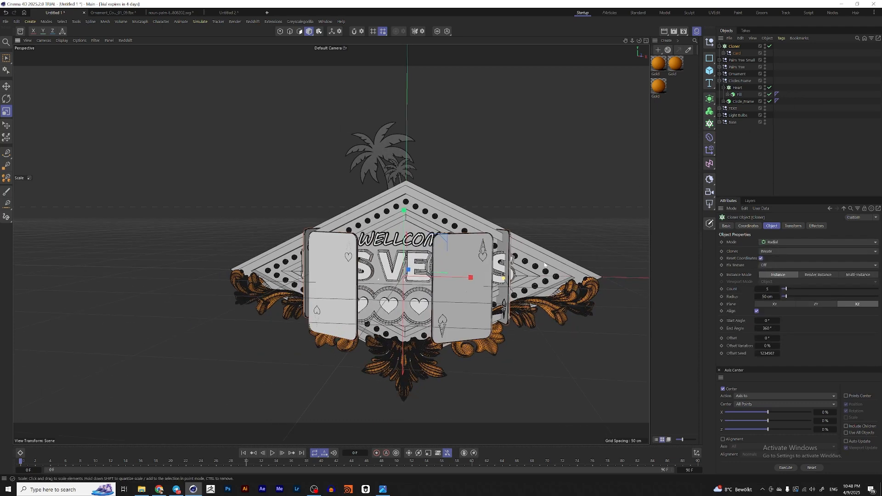
click(774, 304)
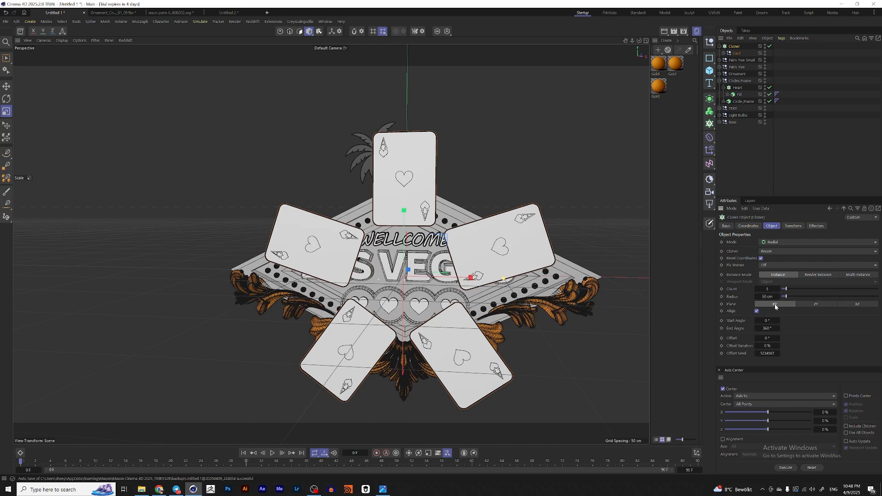
click(759, 290)
text(4)
key(Return)
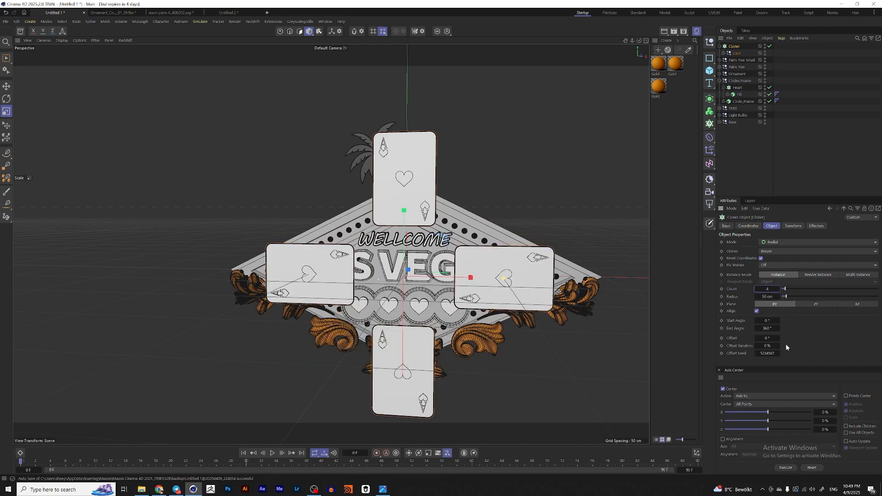
drag(778, 328, 669, 329)
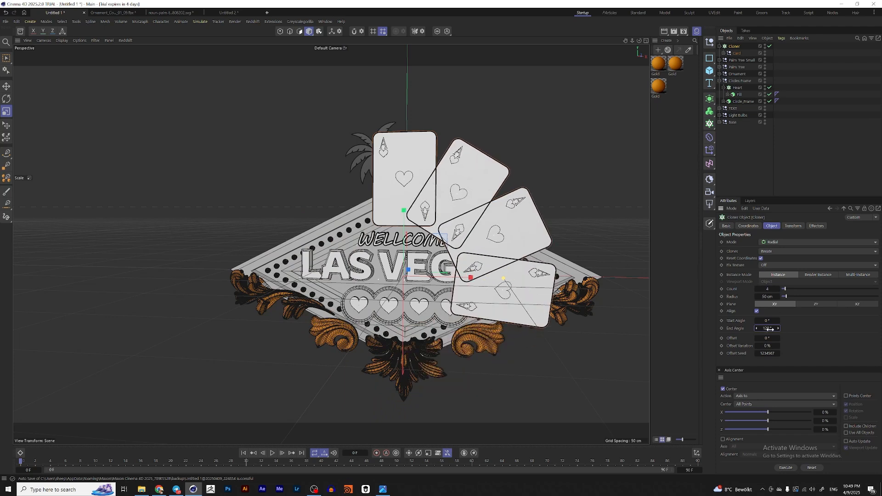
drag(770, 328, 765, 329)
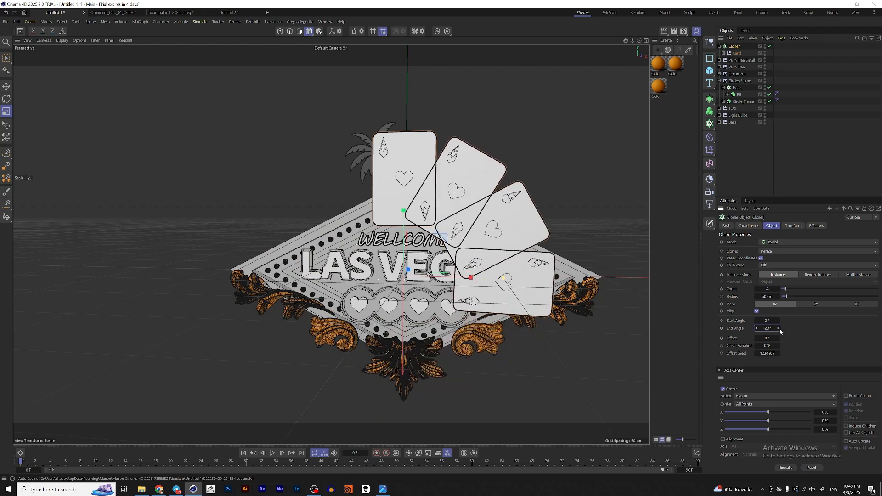
Step: Move the Cloner up so the cards fan out above the sign
key(e)
alt+drag(421, 258, 398, 257)
key(ctrl+shift+z)
drag(444, 238, 466, 214)
click(740, 47)
click(792, 226)
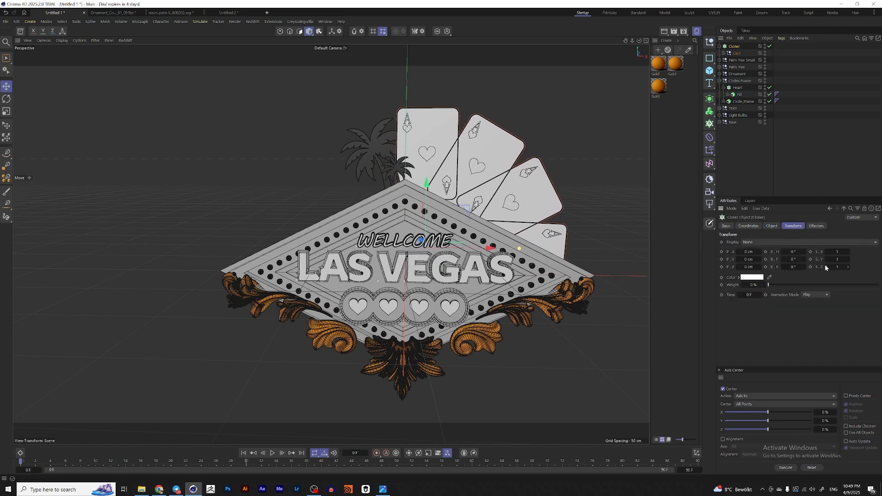
mouse_move(792, 267)
mouse_down()
mouse_move(801, 268)
mouse_move(791, 252)
mouse_up()
key(ctrl+z)
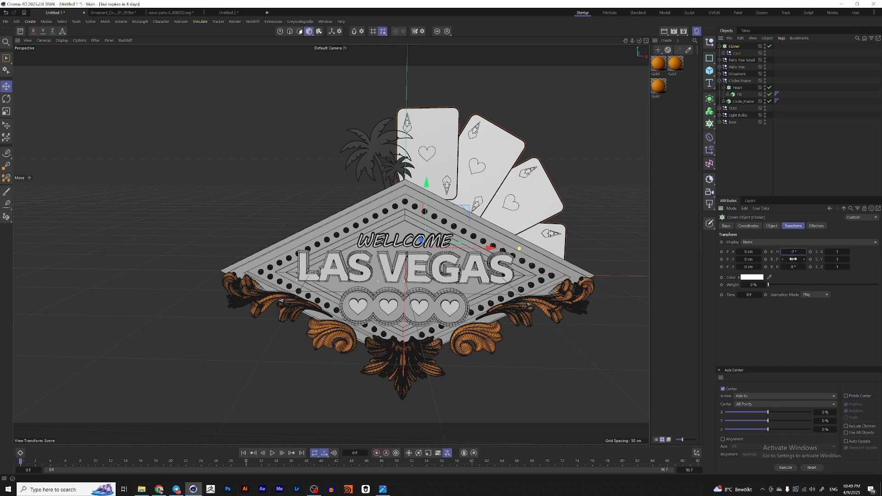
Step: Set the Cloner's start angle to -5°
alt+drag(638, 220, 625, 207)
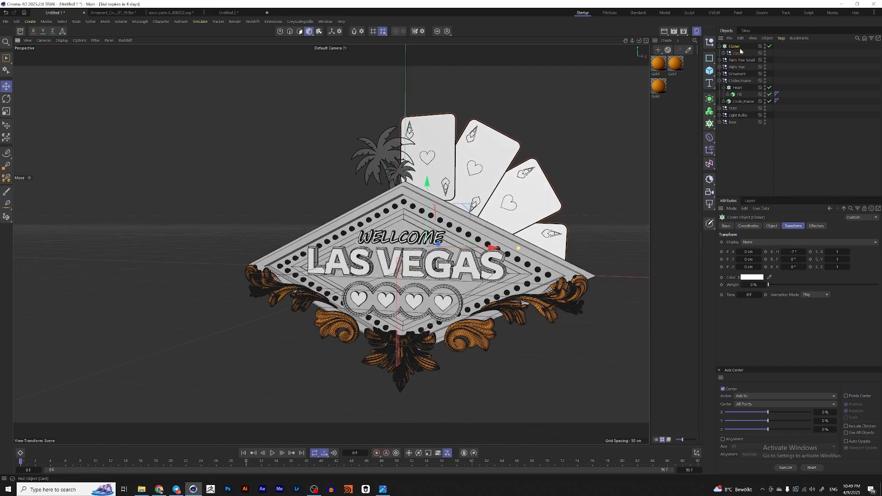
click(772, 225)
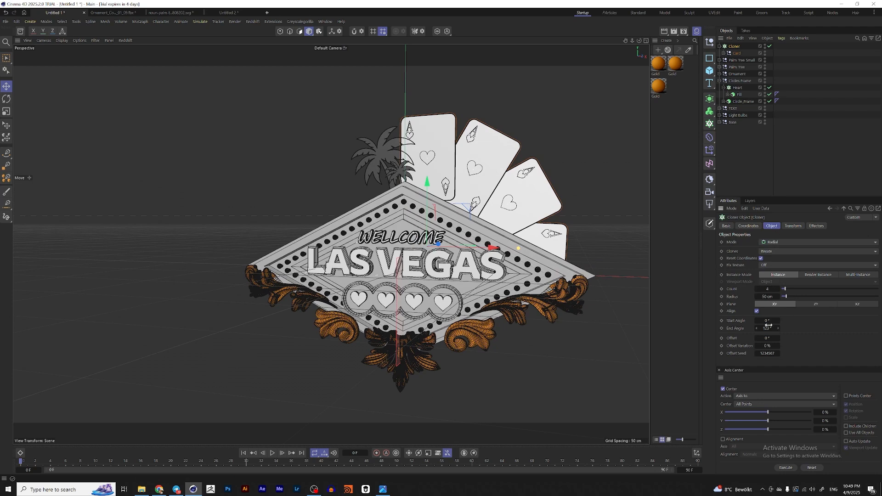
drag(766, 321, 754, 322)
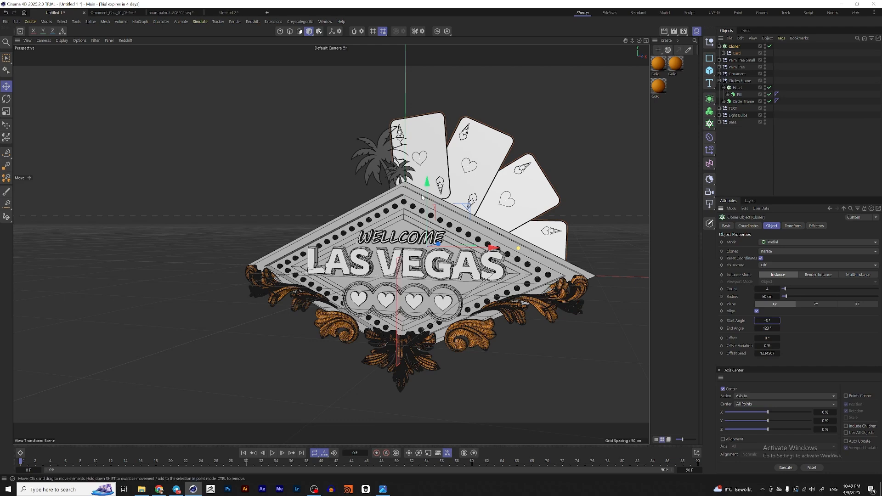
alt+middle_drag(420, 192, 431, 213)
alt+drag(431, 212, 441, 211)
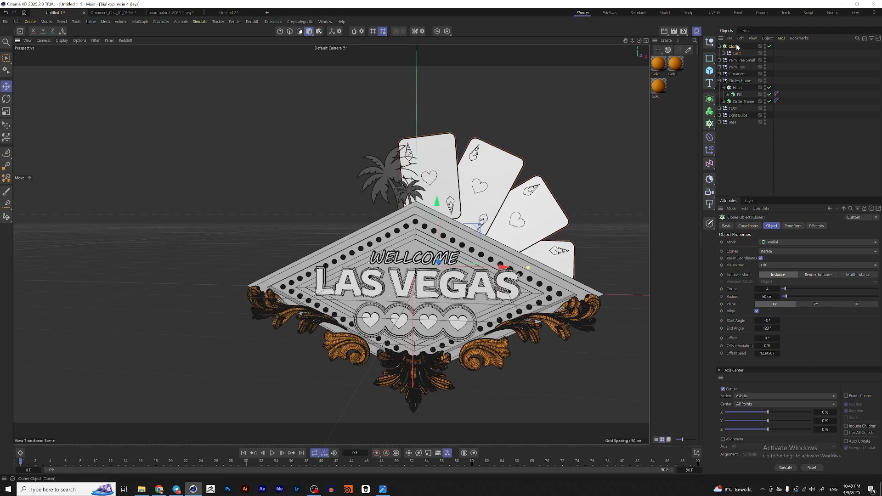
key(e)
drag(481, 229, 464, 238)
key(r)
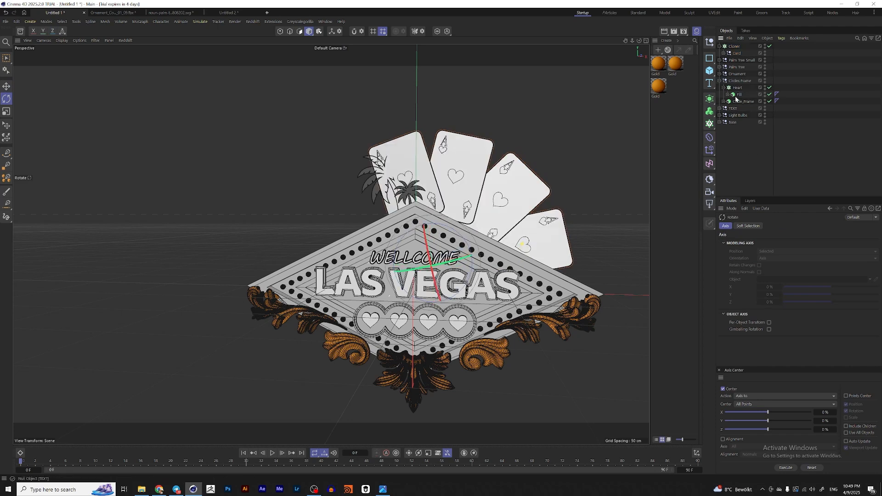
key(ctrl+z)
Step: Switch the Cloner's instance mode to Multi-Instance and rotate the cloned cards slightly
click(734, 46)
click(853, 275)
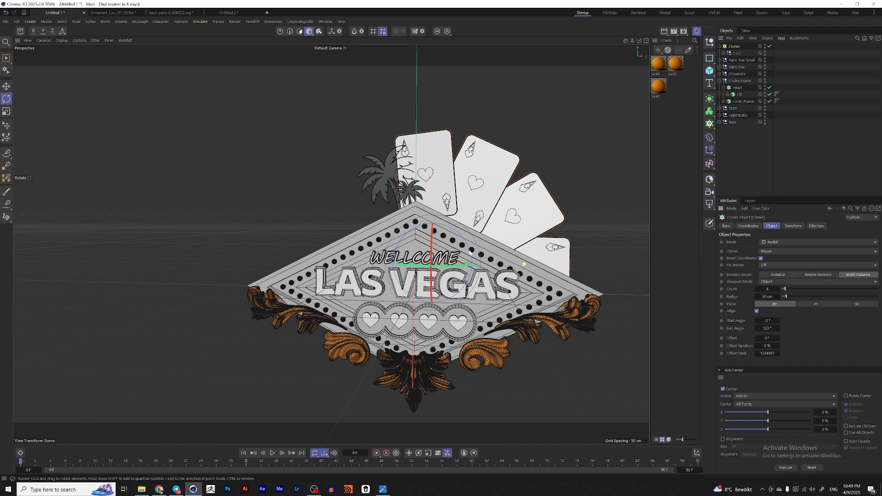
drag(470, 251, 472, 238)
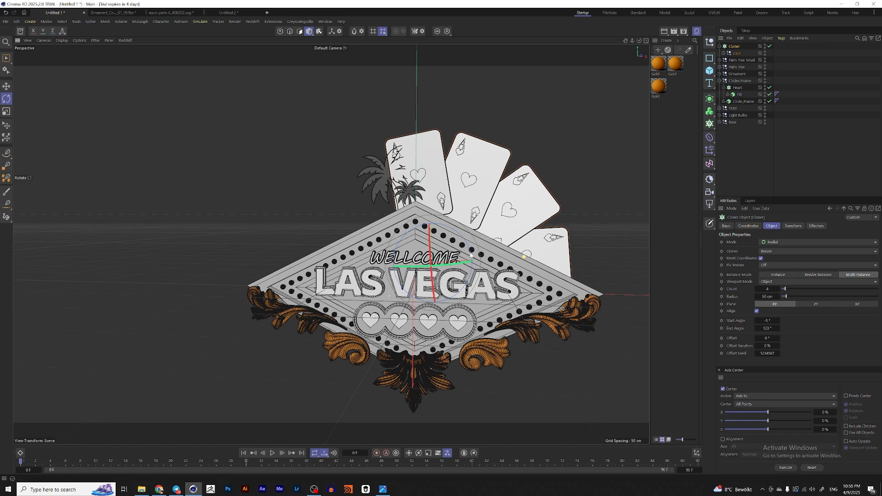
Step: Rotate the small palm tree slightly behind the sign
drag(471, 254, 471, 255)
click(748, 61)
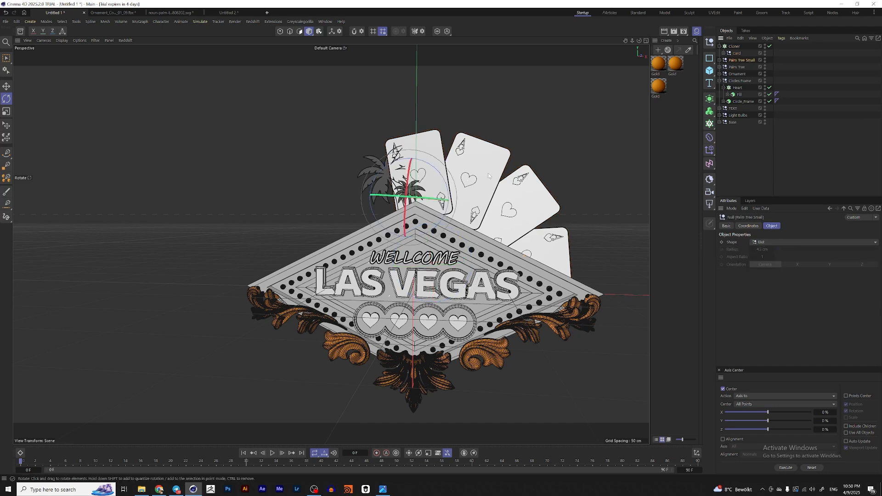
alt+drag(371, 209, 437, 224)
Step: Nudge the card Cloner slightly upward behind the sign
click(738, 67)
key(e)
scroll(448, 174, up, 5)
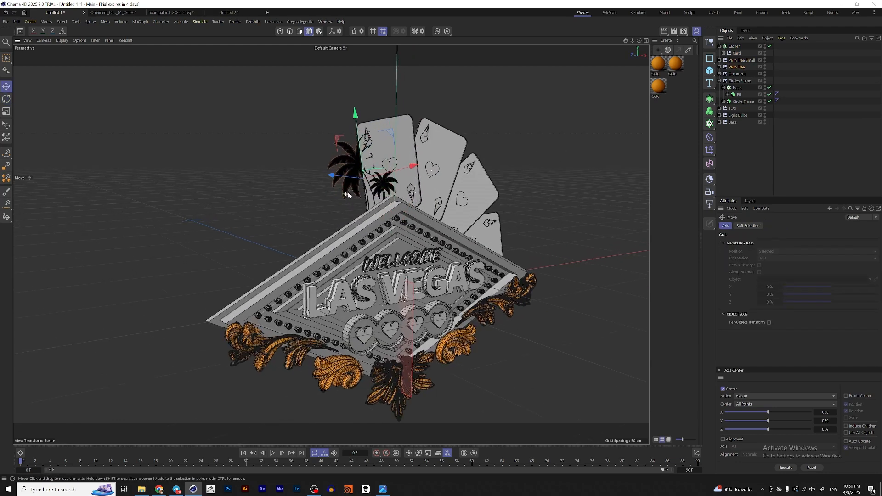
click(506, 178)
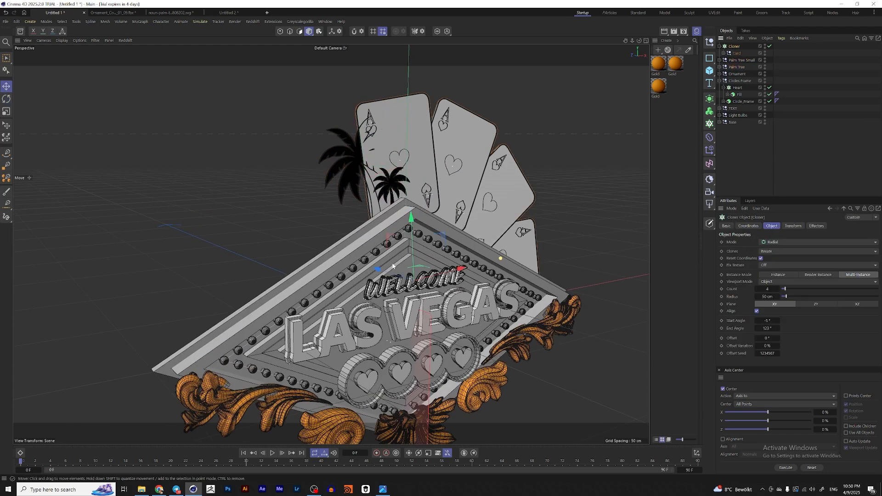
drag(394, 272, 394, 267)
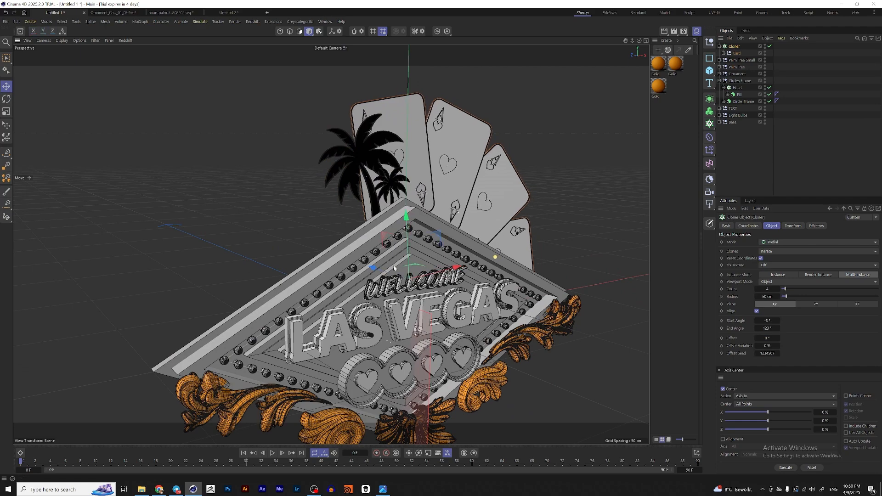
alt+drag(403, 142, 407, 149)
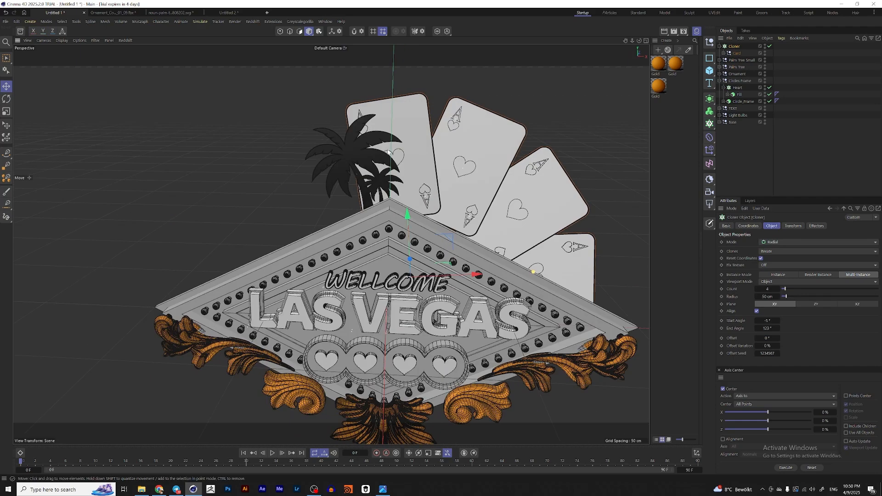
scroll(430, 176, down, 5)
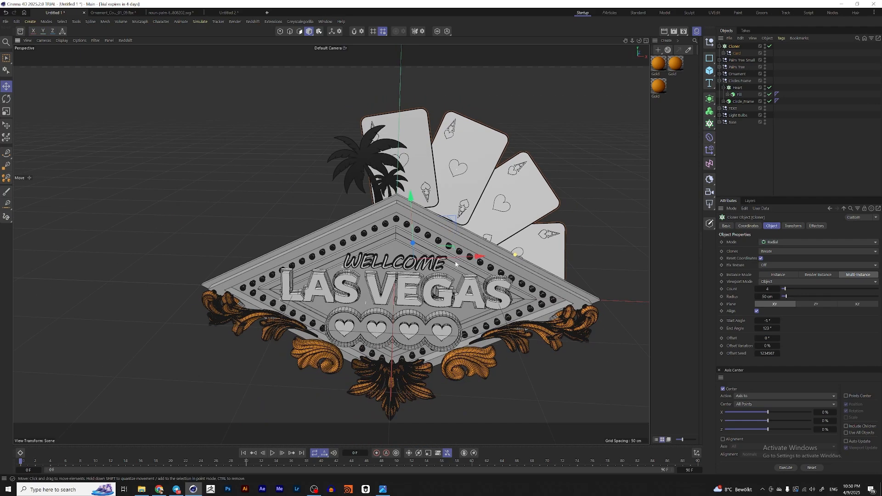
scroll(408, 213, up, 5)
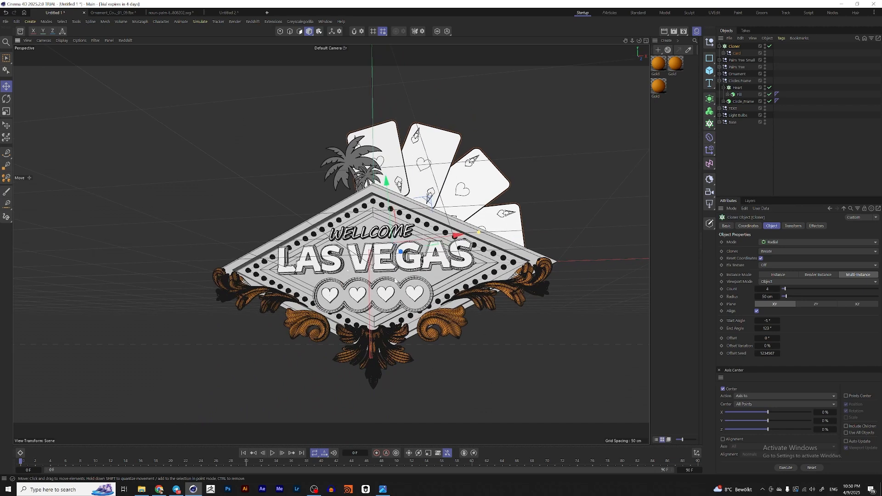
Step: Compare with the reference image, then add a cylinder and scale it into a thin pole
click(383, 489)
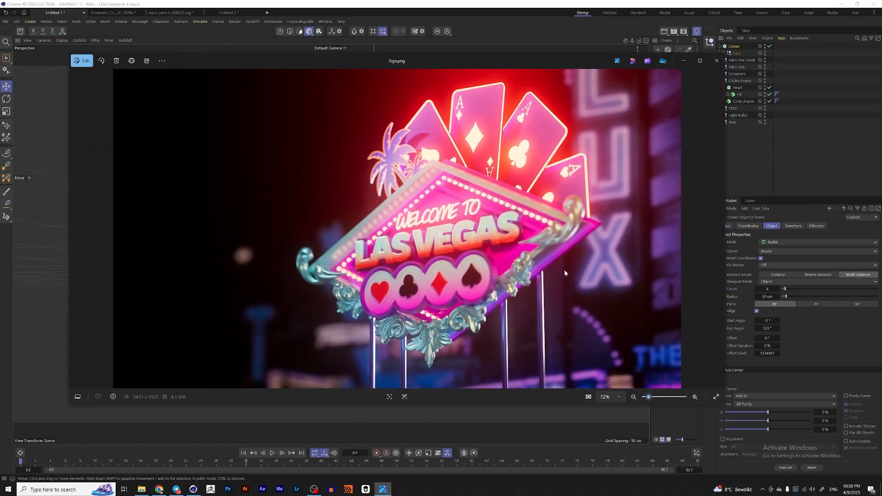
click(774, 127)
click(709, 71)
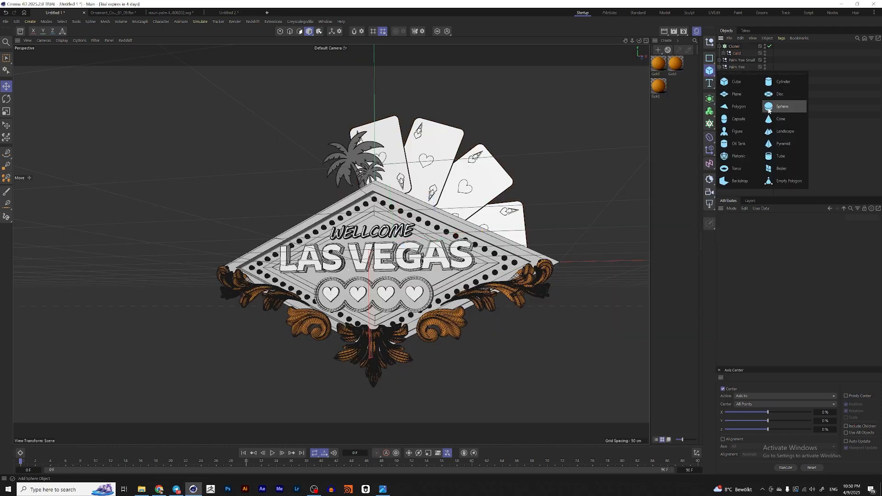
click(775, 82)
drag(458, 90, 380, 97)
key(t)
drag(504, 147, 600, 215)
key(e)
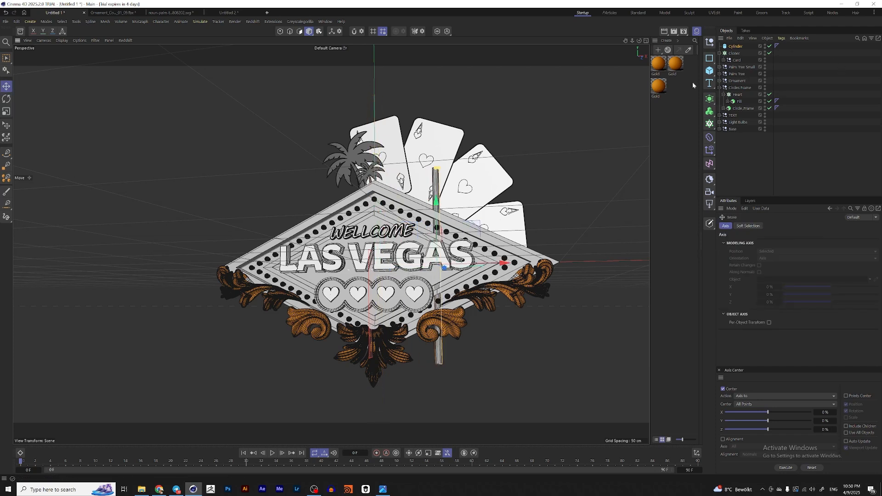
Step: Add a Symmetry generator and place the cylinder inside it
click(712, 99)
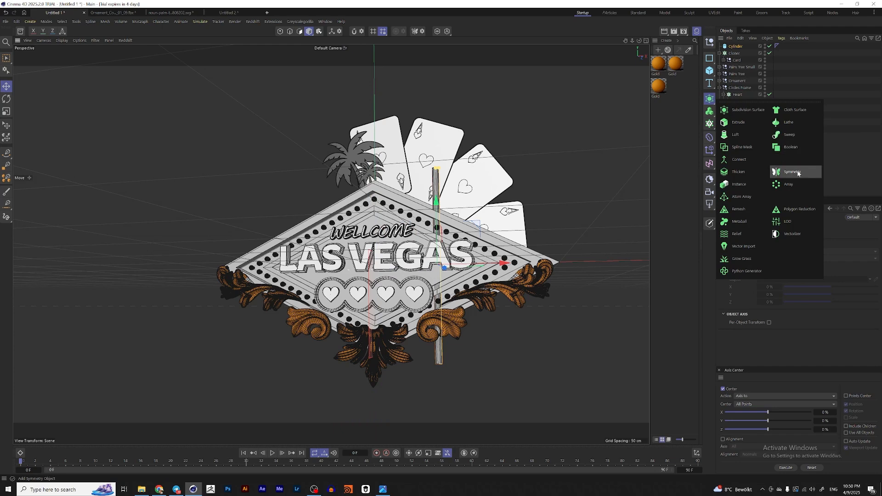
click(791, 173)
drag(734, 54, 737, 47)
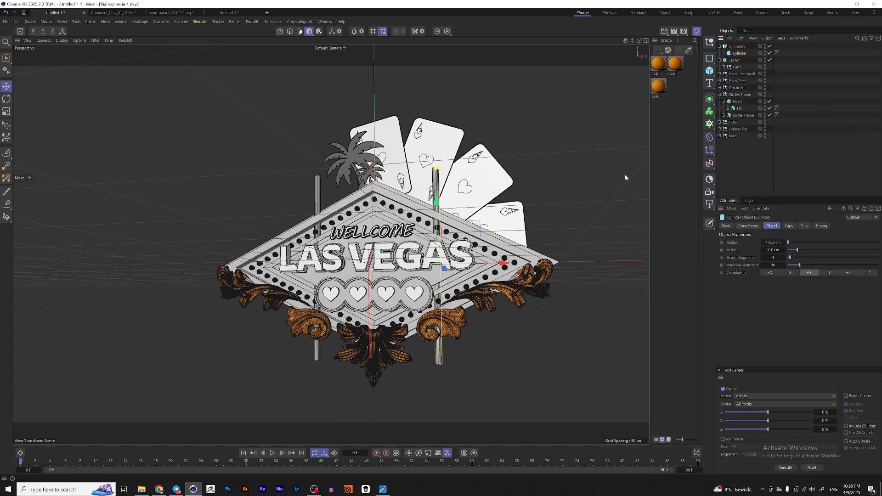
Step: Position the pole beneath the sign's right side so it is mirrored on the left
drag(439, 212, 413, 307)
drag(464, 326, 477, 319)
alt+drag(477, 317, 429, 256)
drag(496, 289, 507, 288)
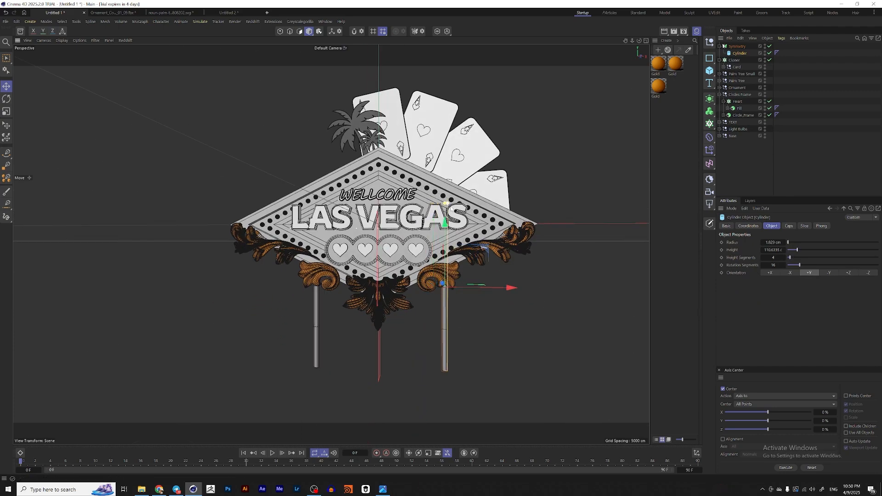
scroll(448, 203, up, 3)
drag(447, 203, 444, 204)
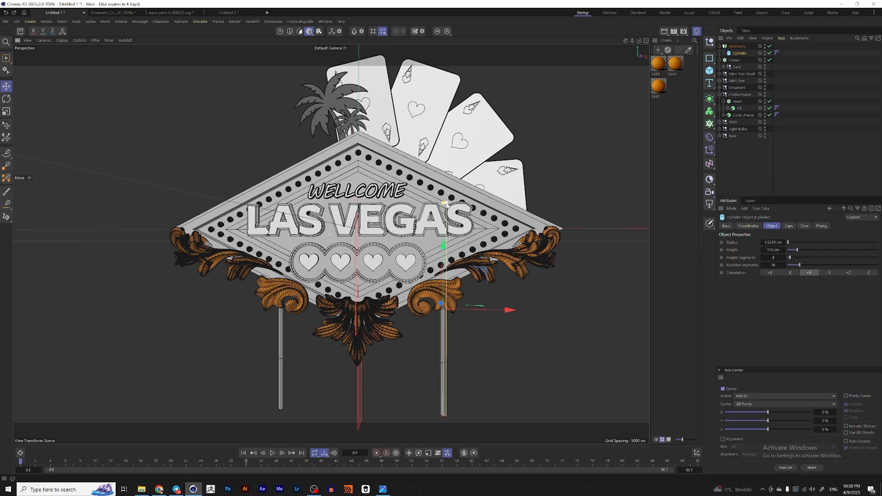
scroll(502, 270, down, 3)
Step: Duplicate the pole and offset the copy backward to form a second pair of posts
ctrl+drag(502, 270, 328, 239)
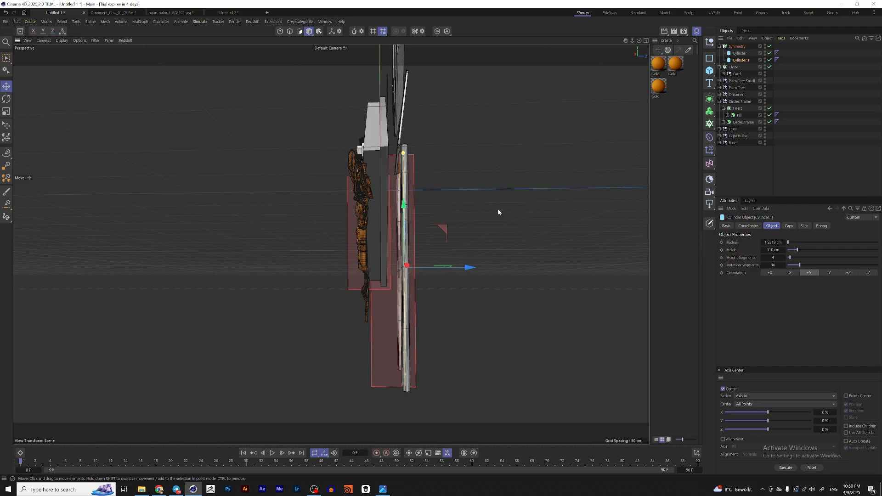
click(737, 47)
drag(444, 191, 421, 191)
alt+drag(396, 224, 394, 271)
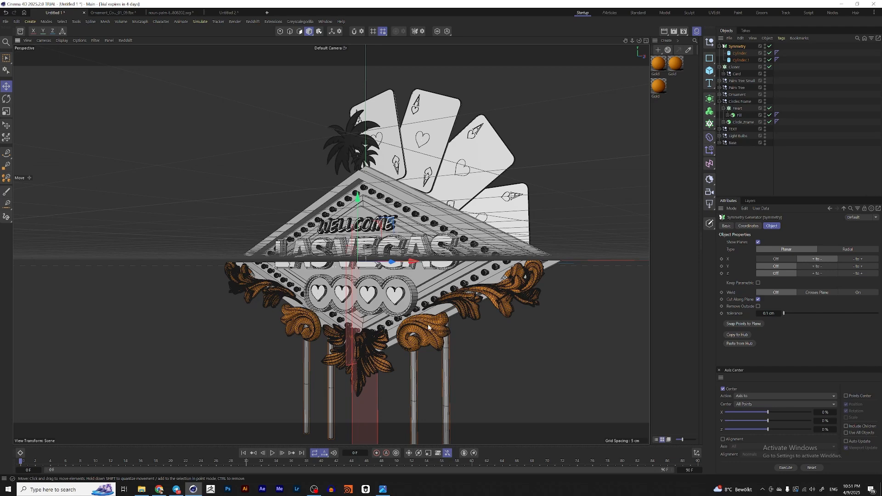
Step: Switch to the browser and search Google Images for "las vegas night" reference photos
click(384, 490)
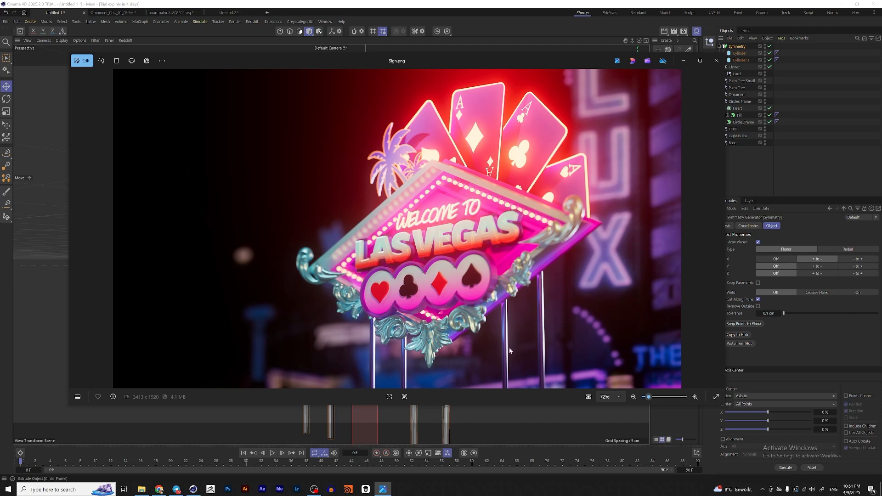
click(159, 489)
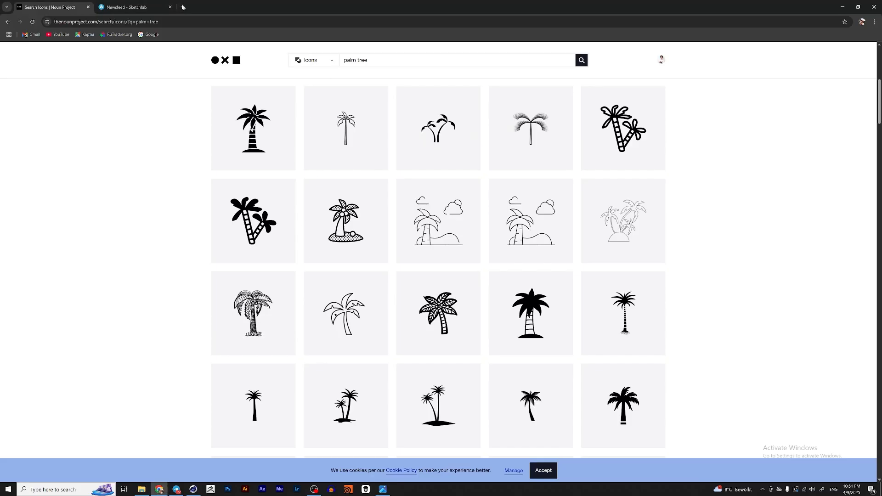
key(ctrl+t)
click(402, 140)
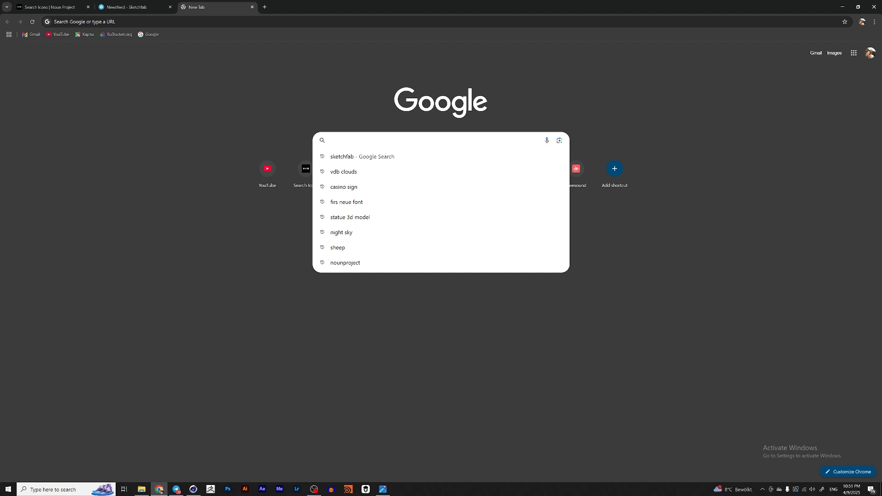
text(las vegas )
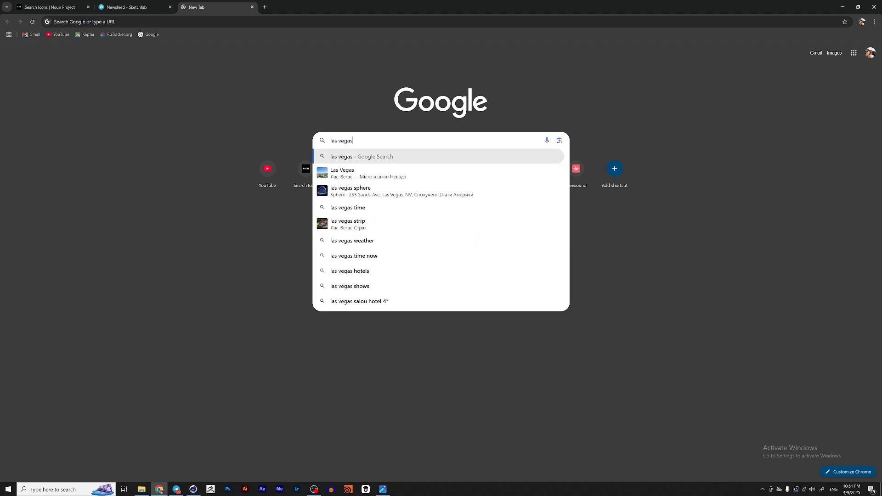
text(night)
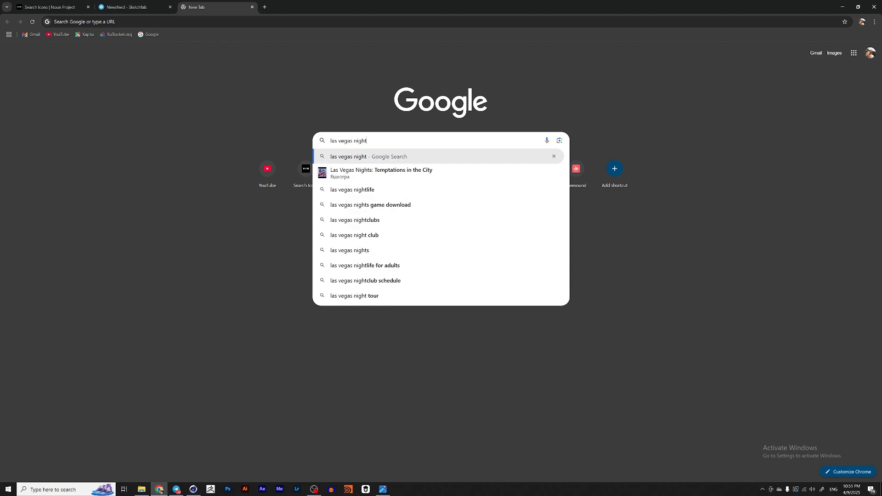
key(Return)
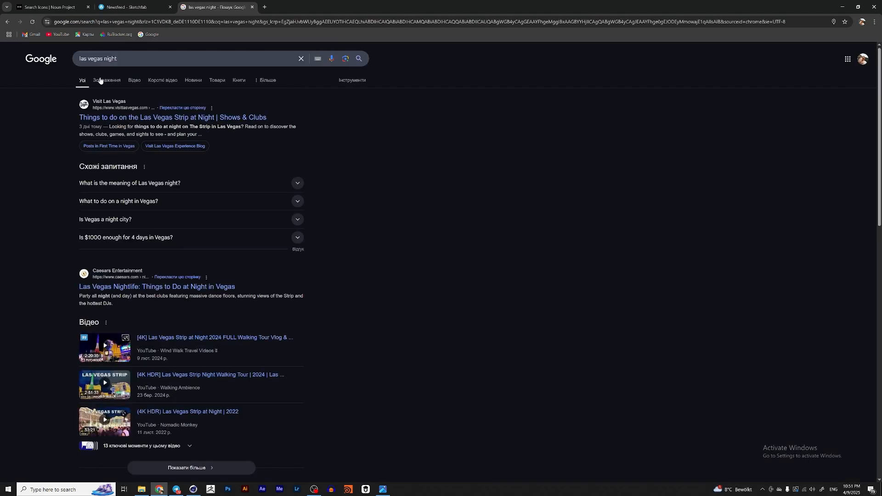
click(104, 81)
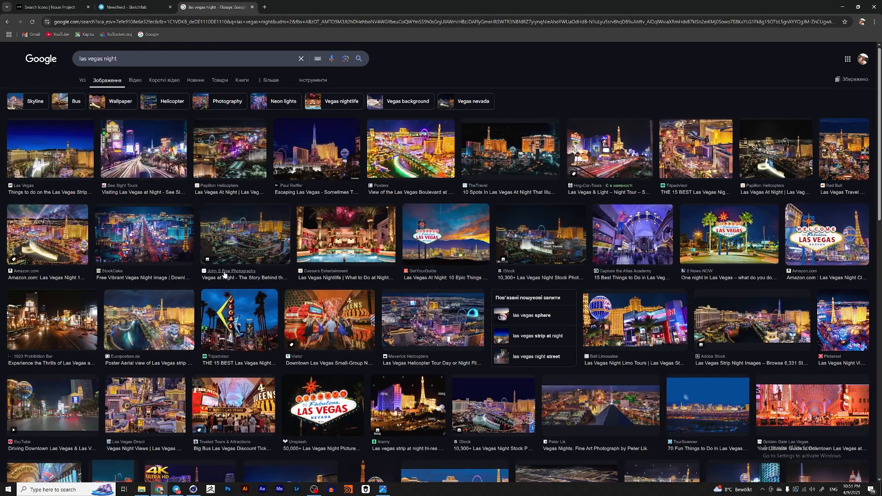
scroll(524, 251, down, 2)
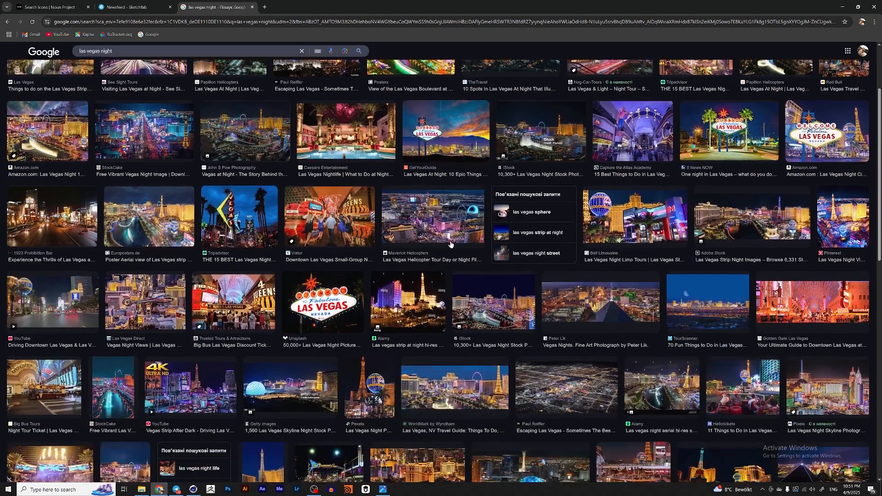
Step: Add a Redshift camera and view the scene through it
click(382, 489)
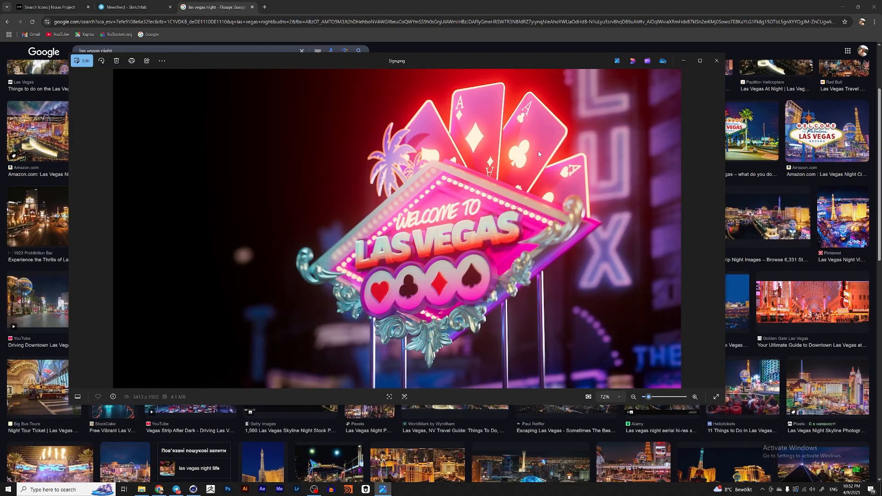
click(193, 489)
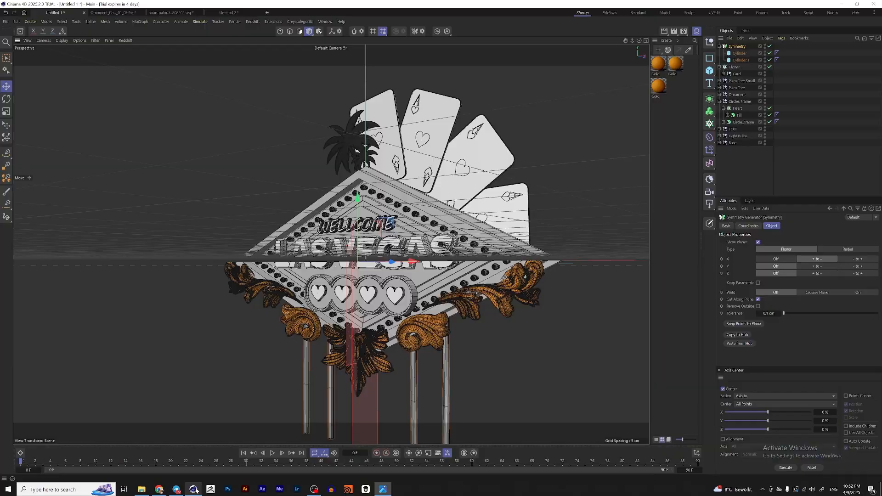
click(709, 192)
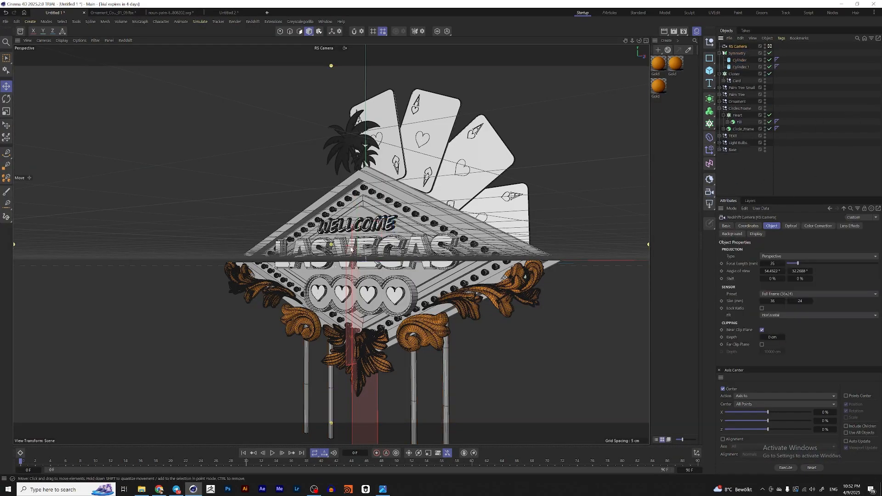
click(770, 46)
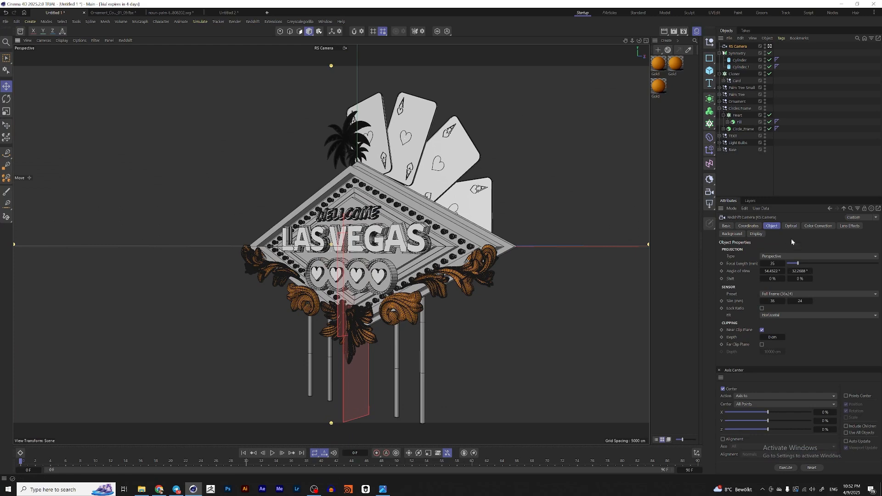
Step: Add a null object and name it Focus Null
click(790, 226)
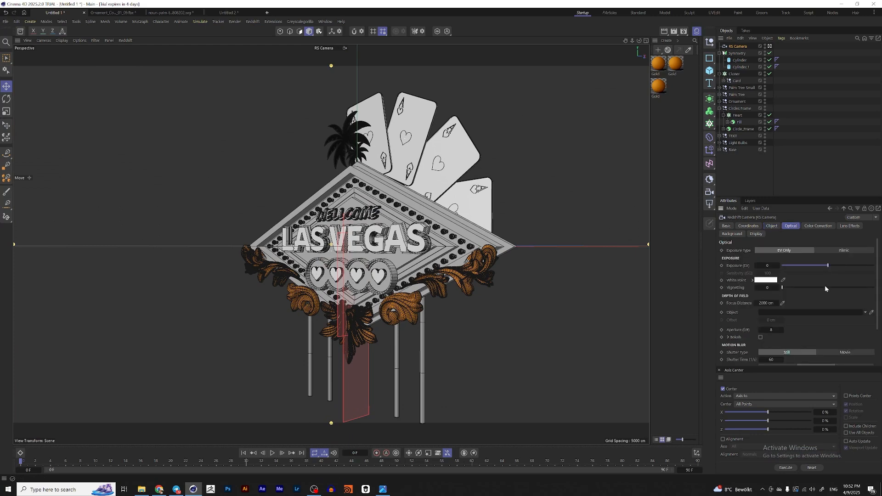
click(710, 42)
double_click(733, 46)
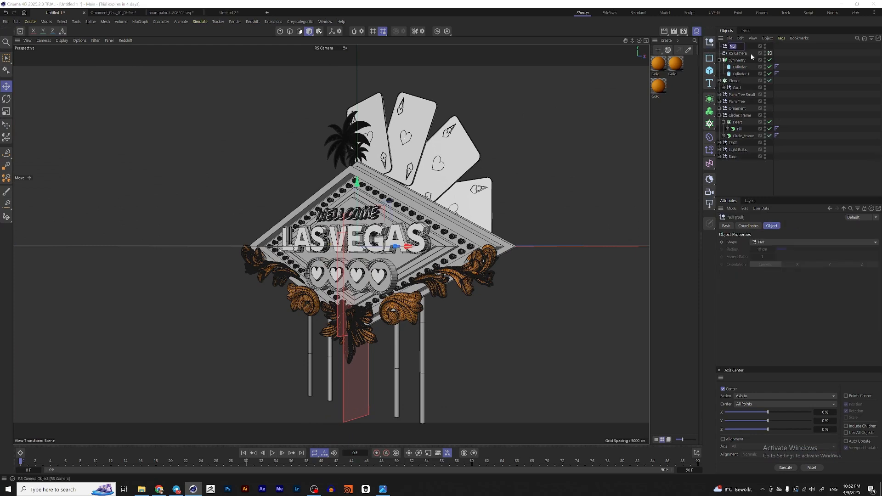
text(Focus N)
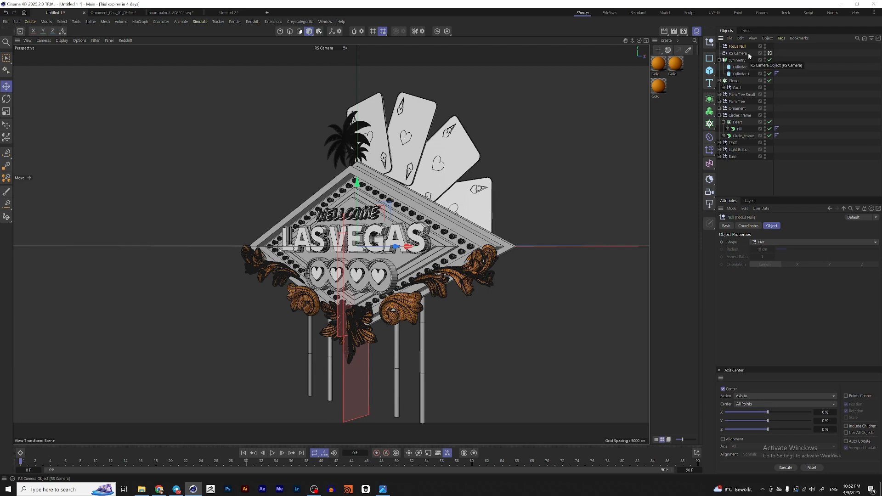
Step: Set Focus Null as the camera's depth-of-field focus object and enable bokeh
click(748, 53)
drag(740, 46, 767, 313)
click(761, 337)
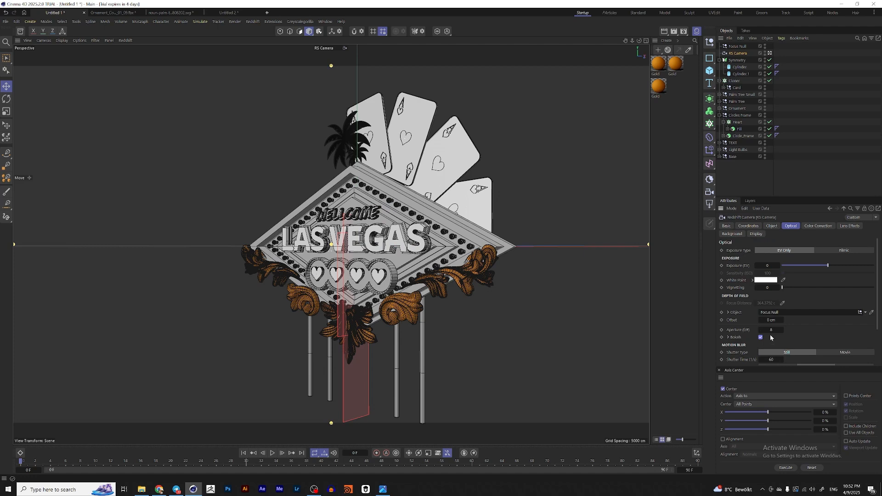
click(771, 330)
Step: Open the Redshift RenderView and start an interactive render preview of the sign
drag(701, 213, 382, 140)
click(398, 66)
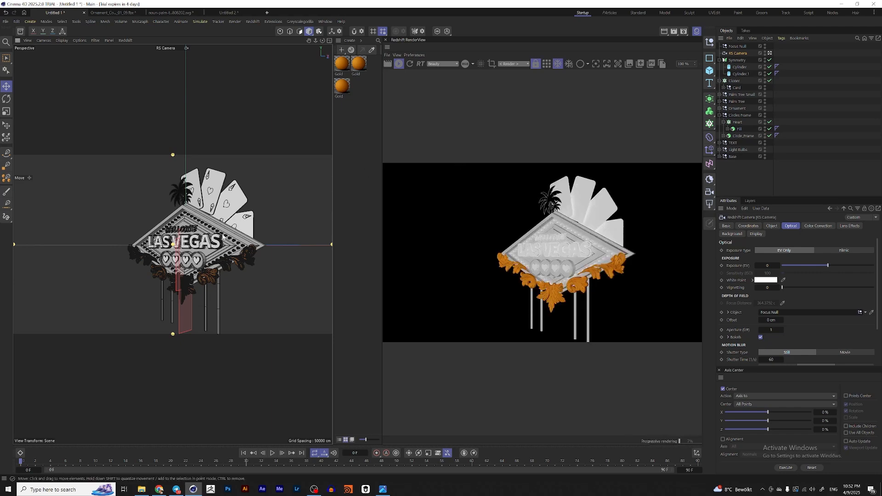
scroll(225, 233, up, 3)
alt+drag(225, 234, 192, 234)
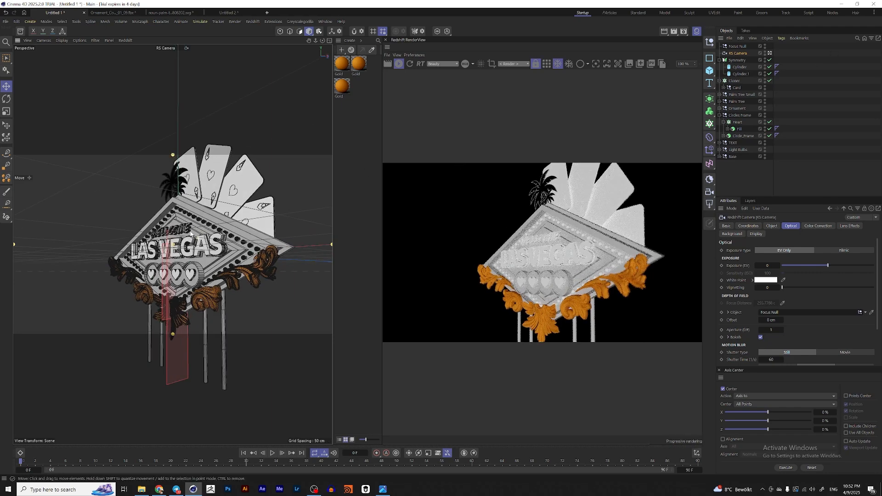
click(772, 226)
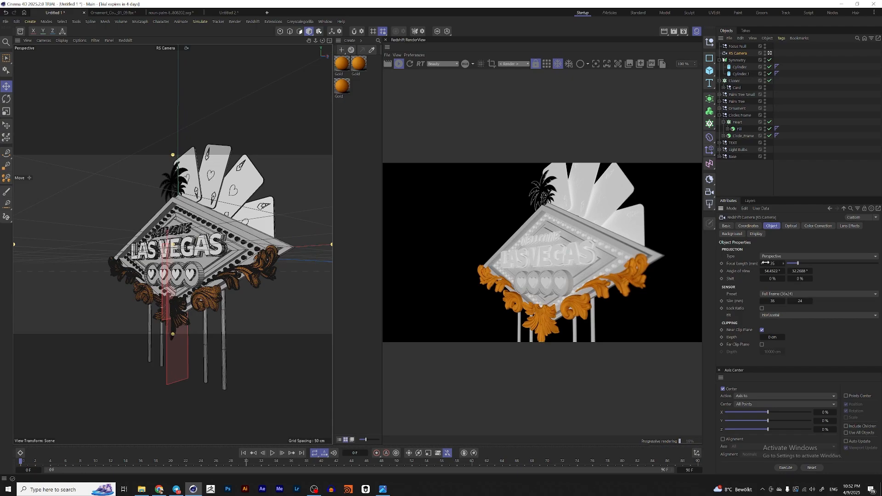
Step: Set the RS Camera's focal length to 100 mm and reframe the camera on the sign
click(772, 264)
text(100)
key(Return)
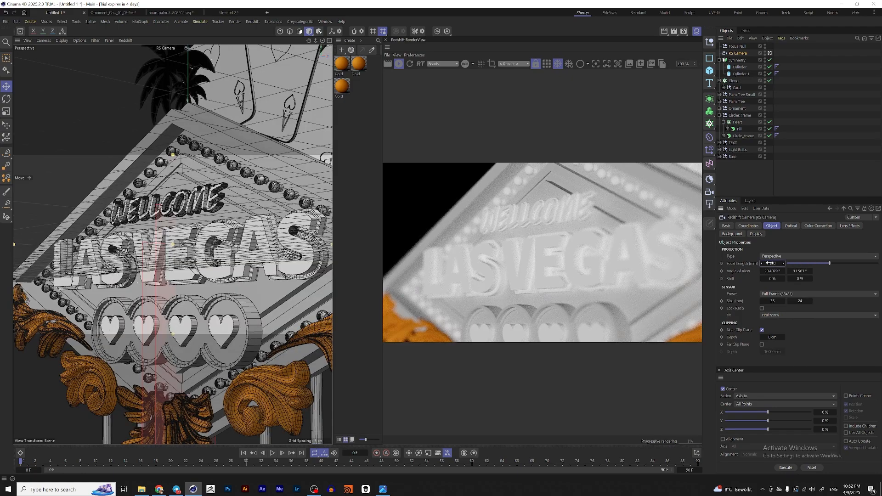
scroll(172, 237, down, 10)
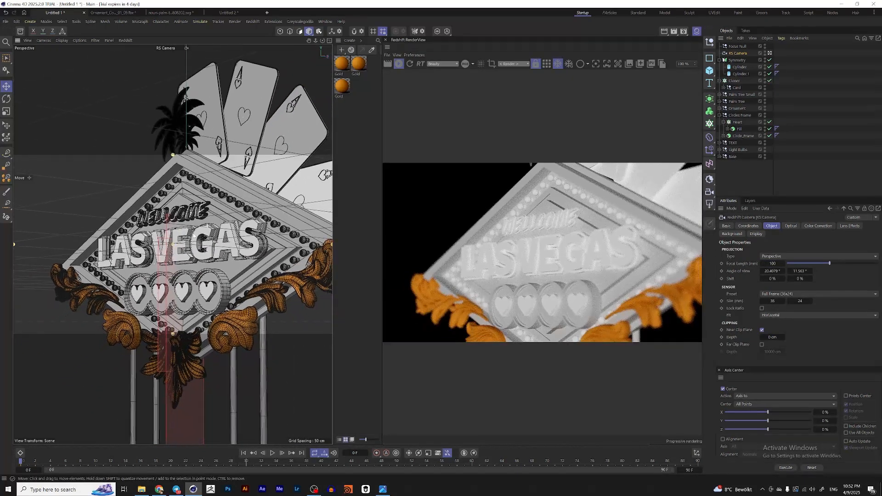
scroll(221, 228, down, 2)
alt+middle_drag(221, 229, 203, 252)
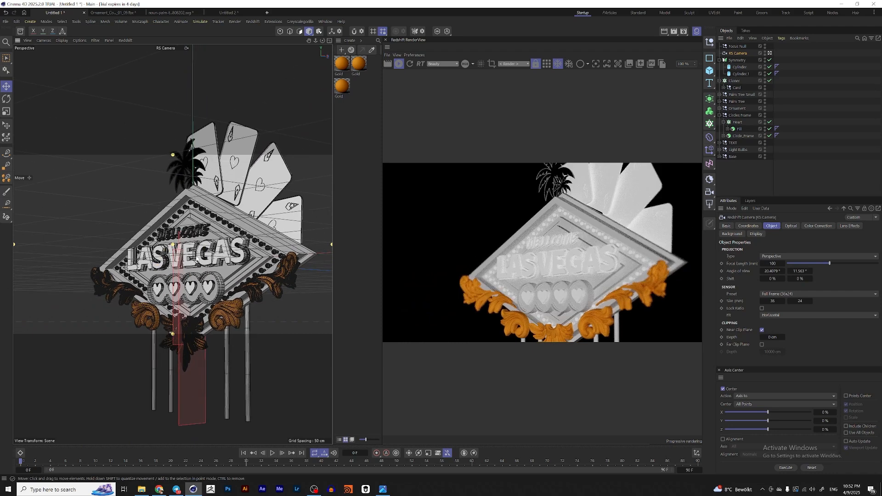
scroll(204, 253, down, 2)
scroll(576, 288, up, 3)
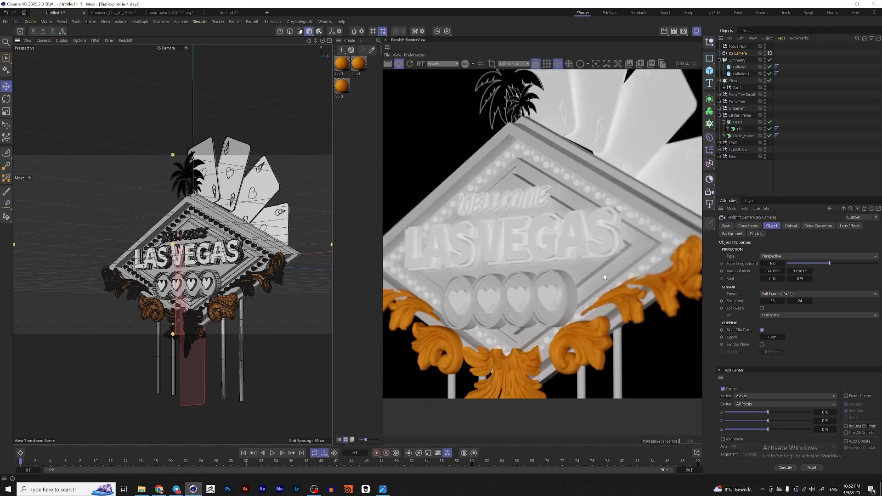
scroll(540, 254, down, 2)
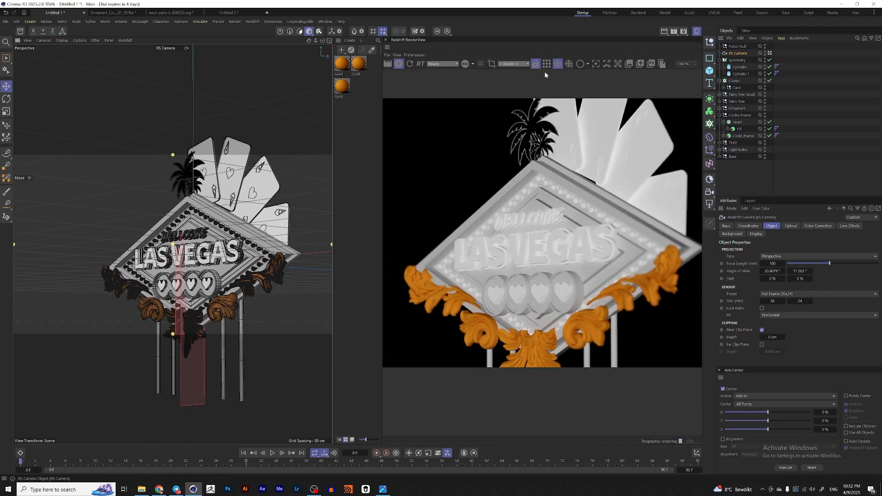
Step: Move the Focus Null onto the LAS VEGAS lettering while checking the render preview
click(770, 53)
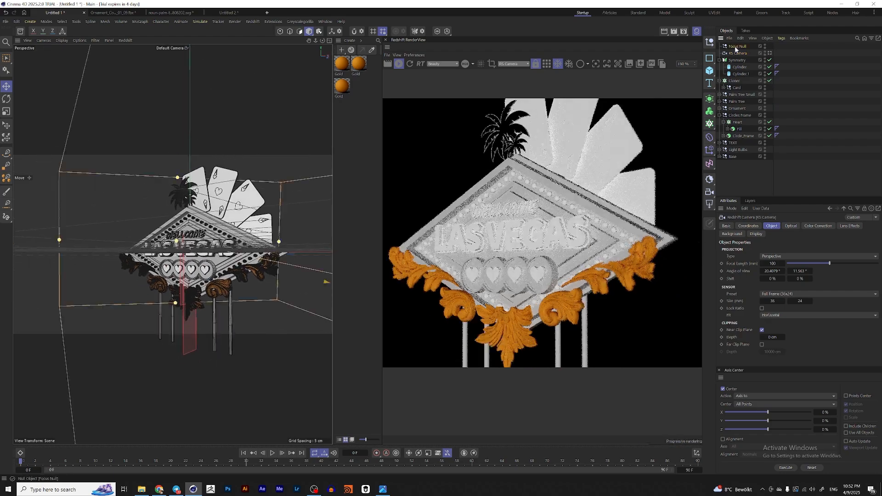
click(736, 46)
alt+drag(214, 251, 258, 264)
alt+middle_drag(258, 262, 324, 230)
scroll(321, 230, up, 5)
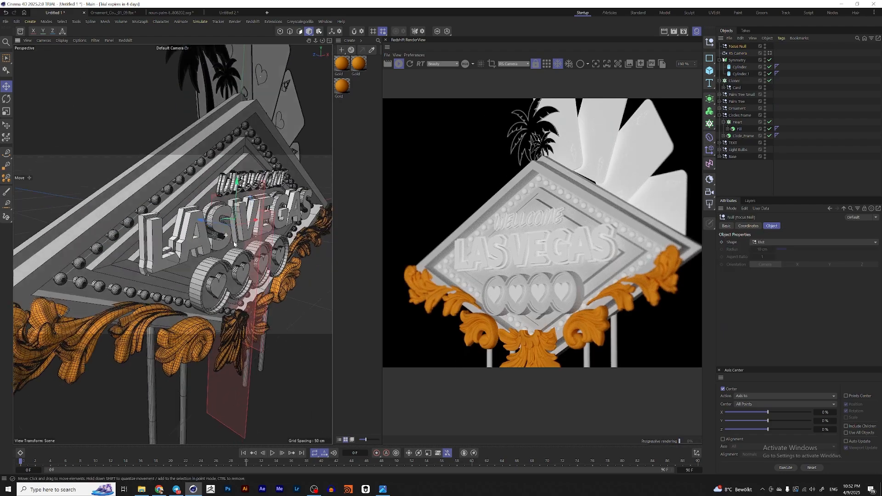
alt+drag(303, 229, 317, 231)
drag(218, 223, 178, 229)
scroll(551, 255, up, 2)
scroll(551, 256, down, 4)
scroll(518, 242, up, 3)
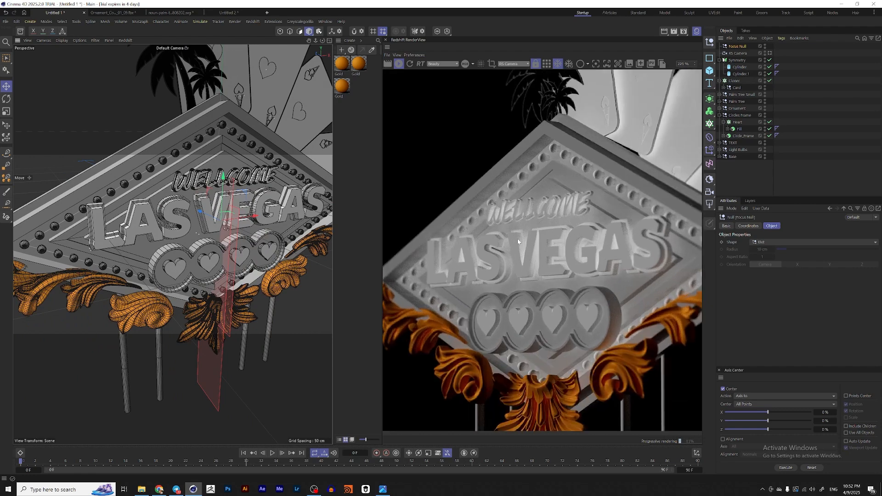
scroll(533, 138, down, 3)
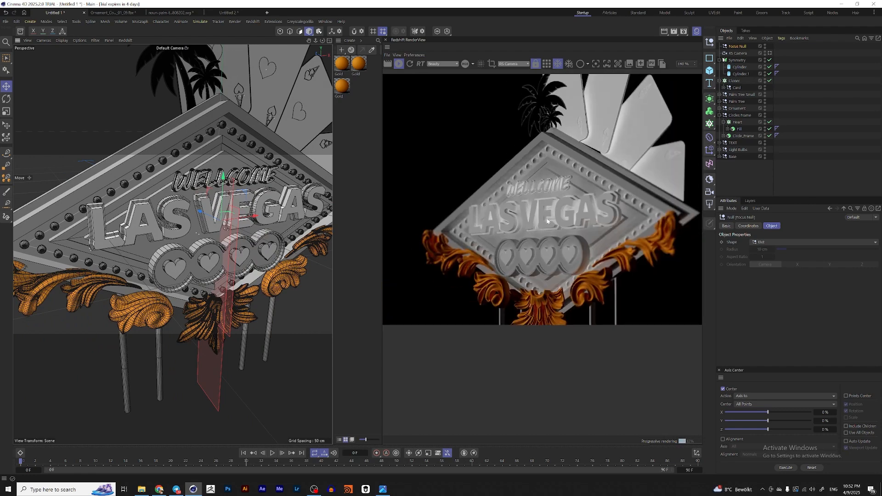
scroll(547, 221, down, 2)
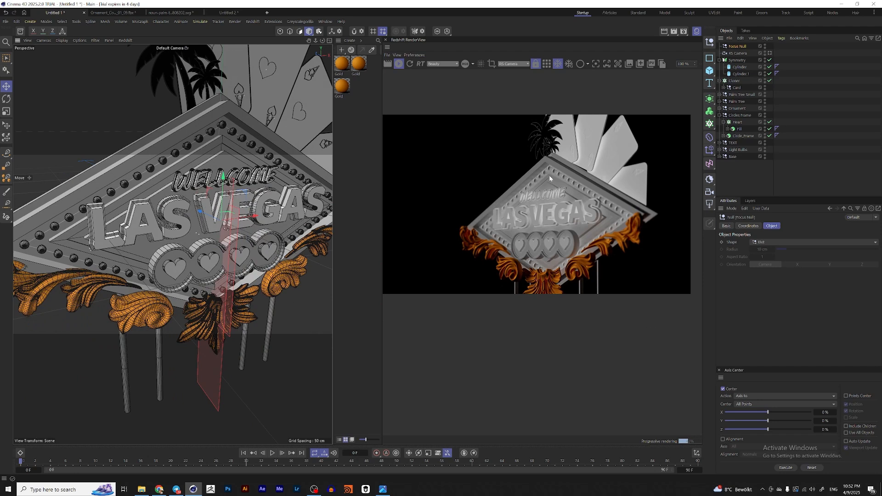
Step: Set the RS Camera's depth-of-field aperture to 0.75
click(738, 53)
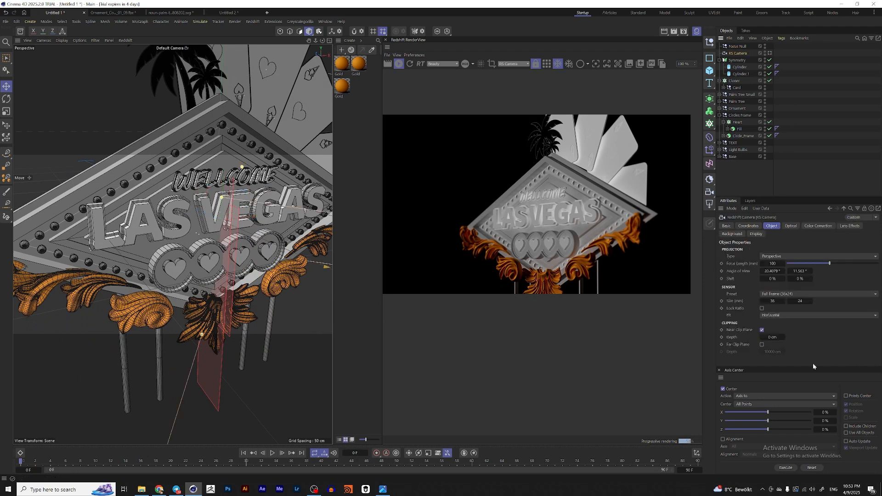
click(791, 225)
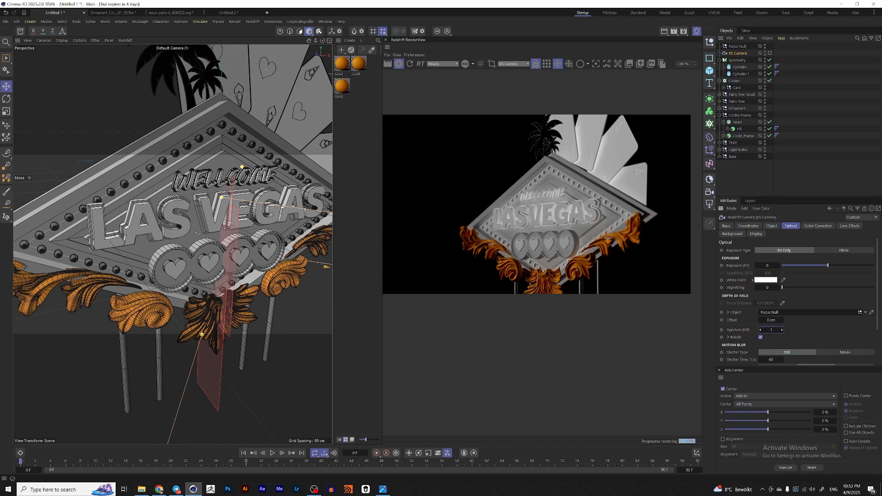
key(Return)
scroll(564, 210, up, 1)
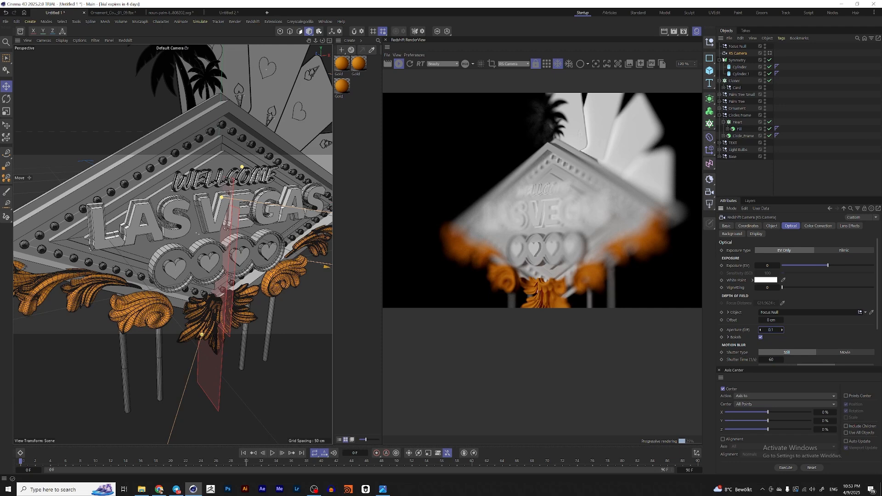
double_click(771, 330)
text(0.75)
key(Return)
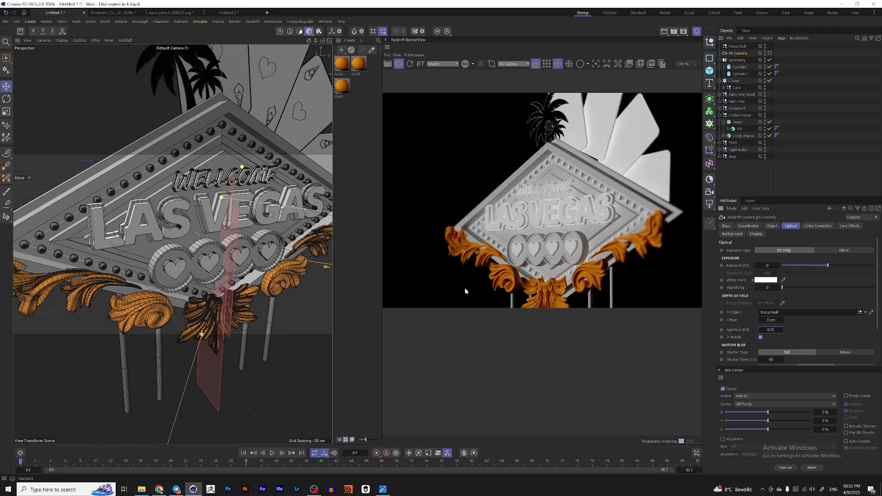
Step: Open the Sign.png reference image to compare, then close it
click(382, 490)
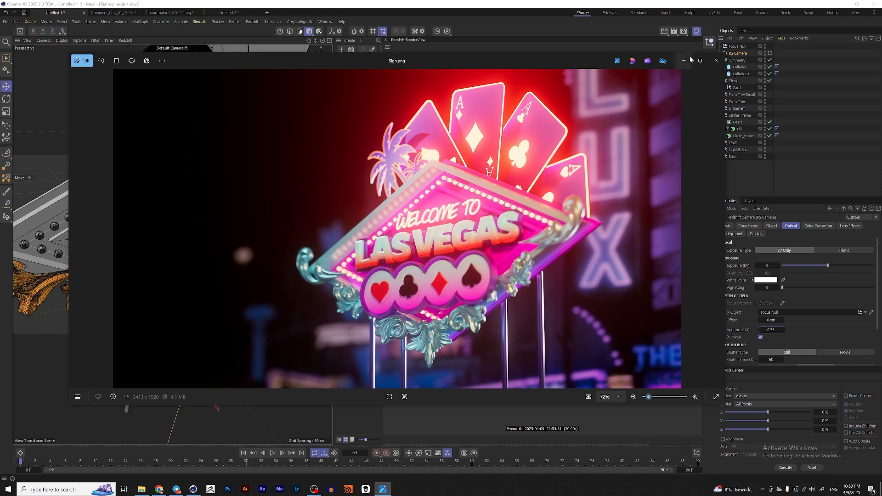
click(717, 60)
click(719, 60)
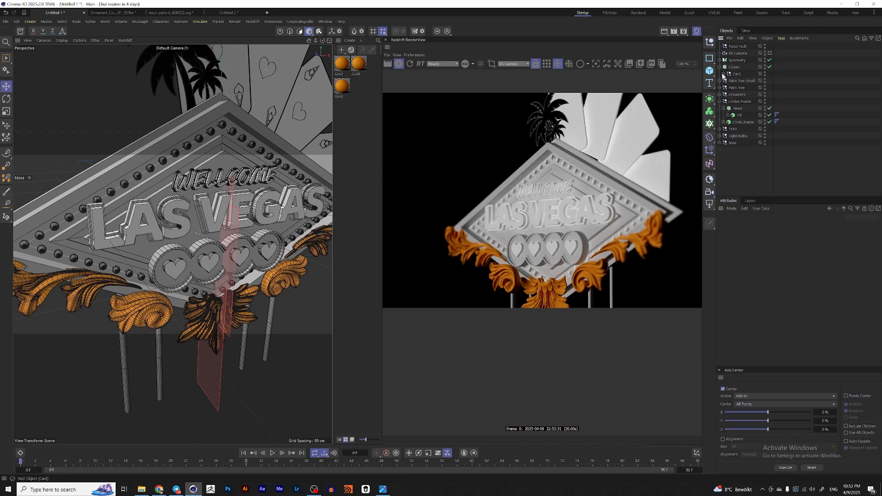
Step: Collapse the expanded object groups and reframe the RS Camera view on the sign
click(720, 67)
click(719, 95)
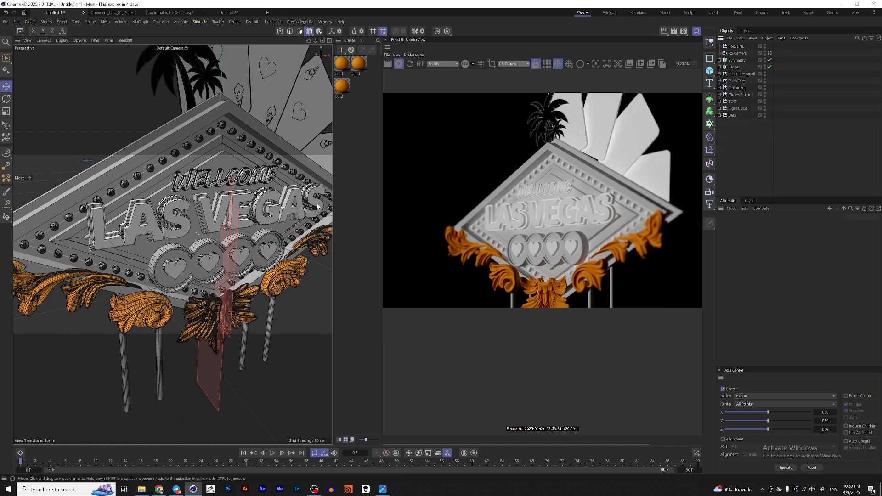
click(767, 54)
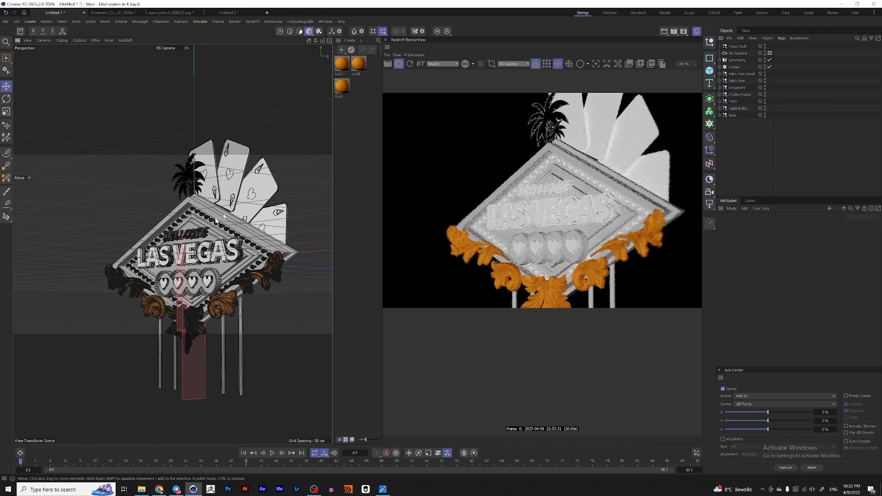
scroll(209, 237, up, 3)
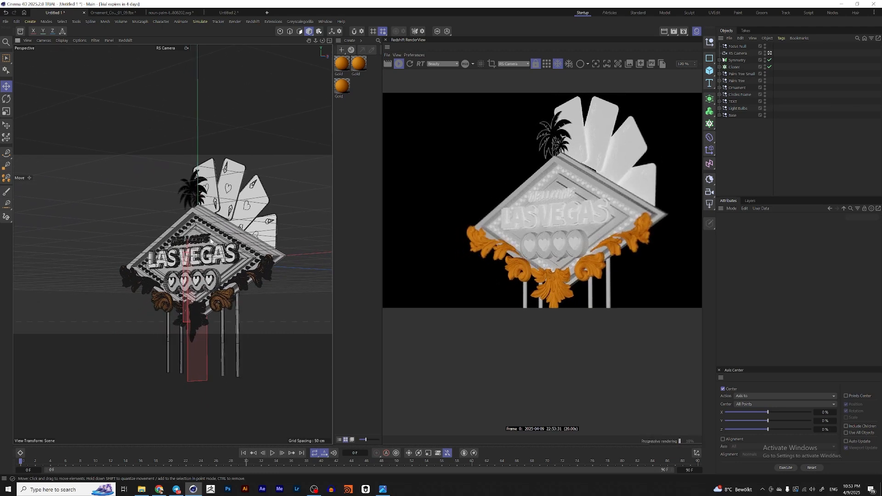
alt+drag(194, 249, 214, 247)
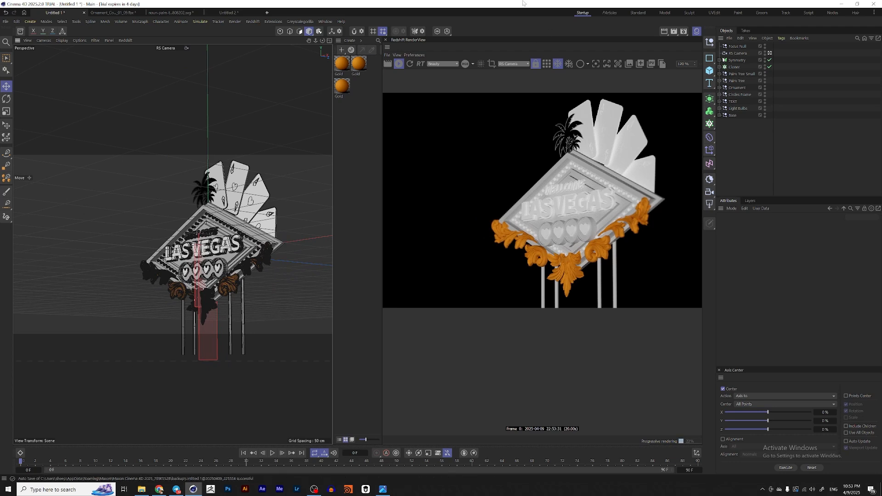
click(721, 81)
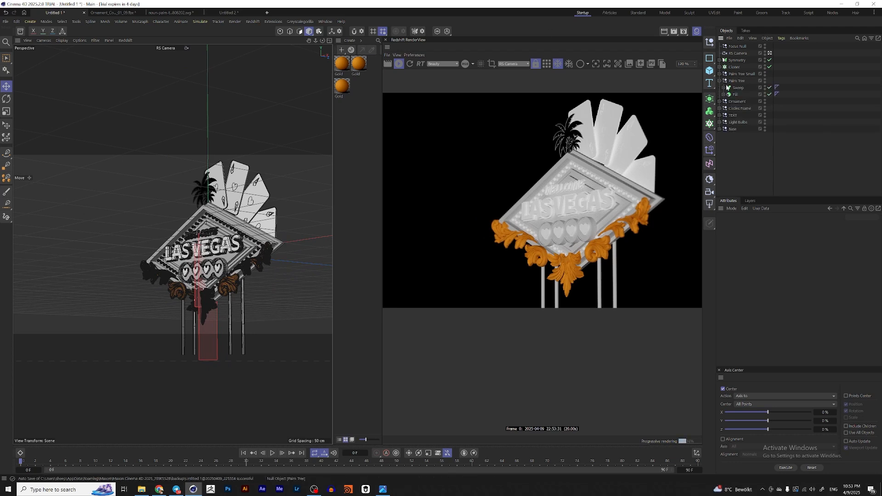